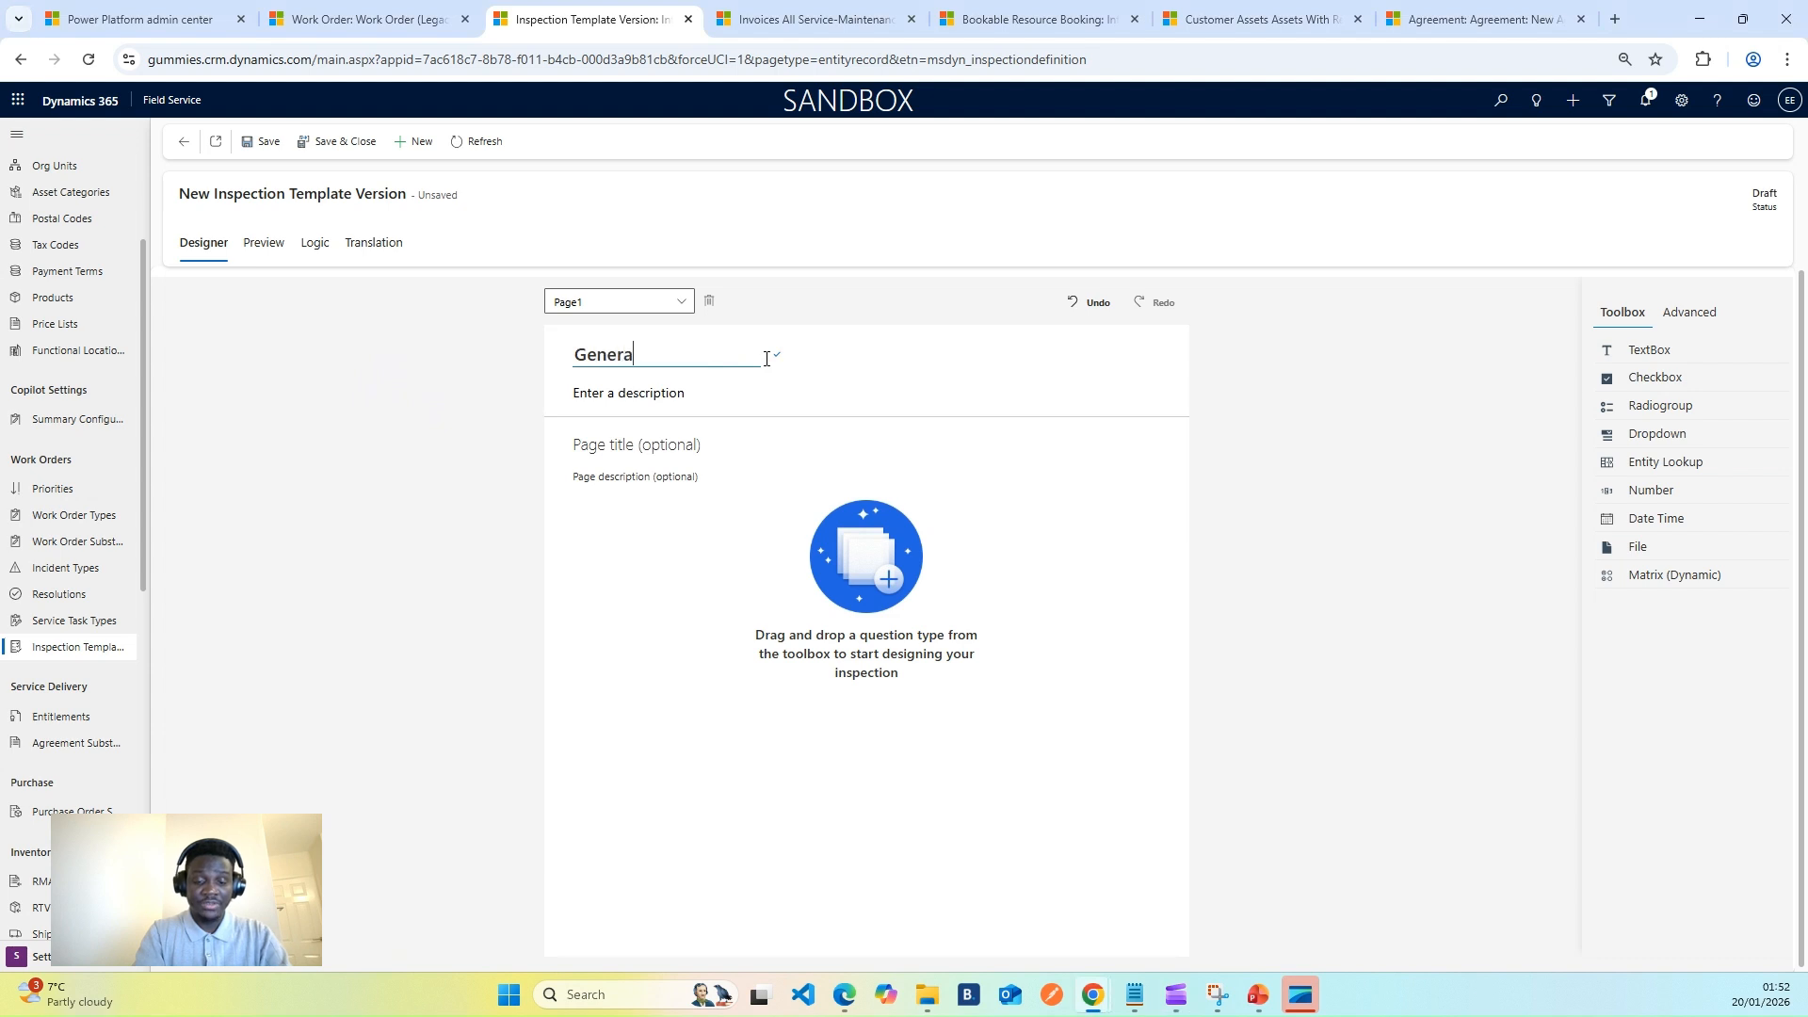
# - Title the template 'Generator Inspection Form', correcting the misspelled ending
pyautogui.write('Inspection')
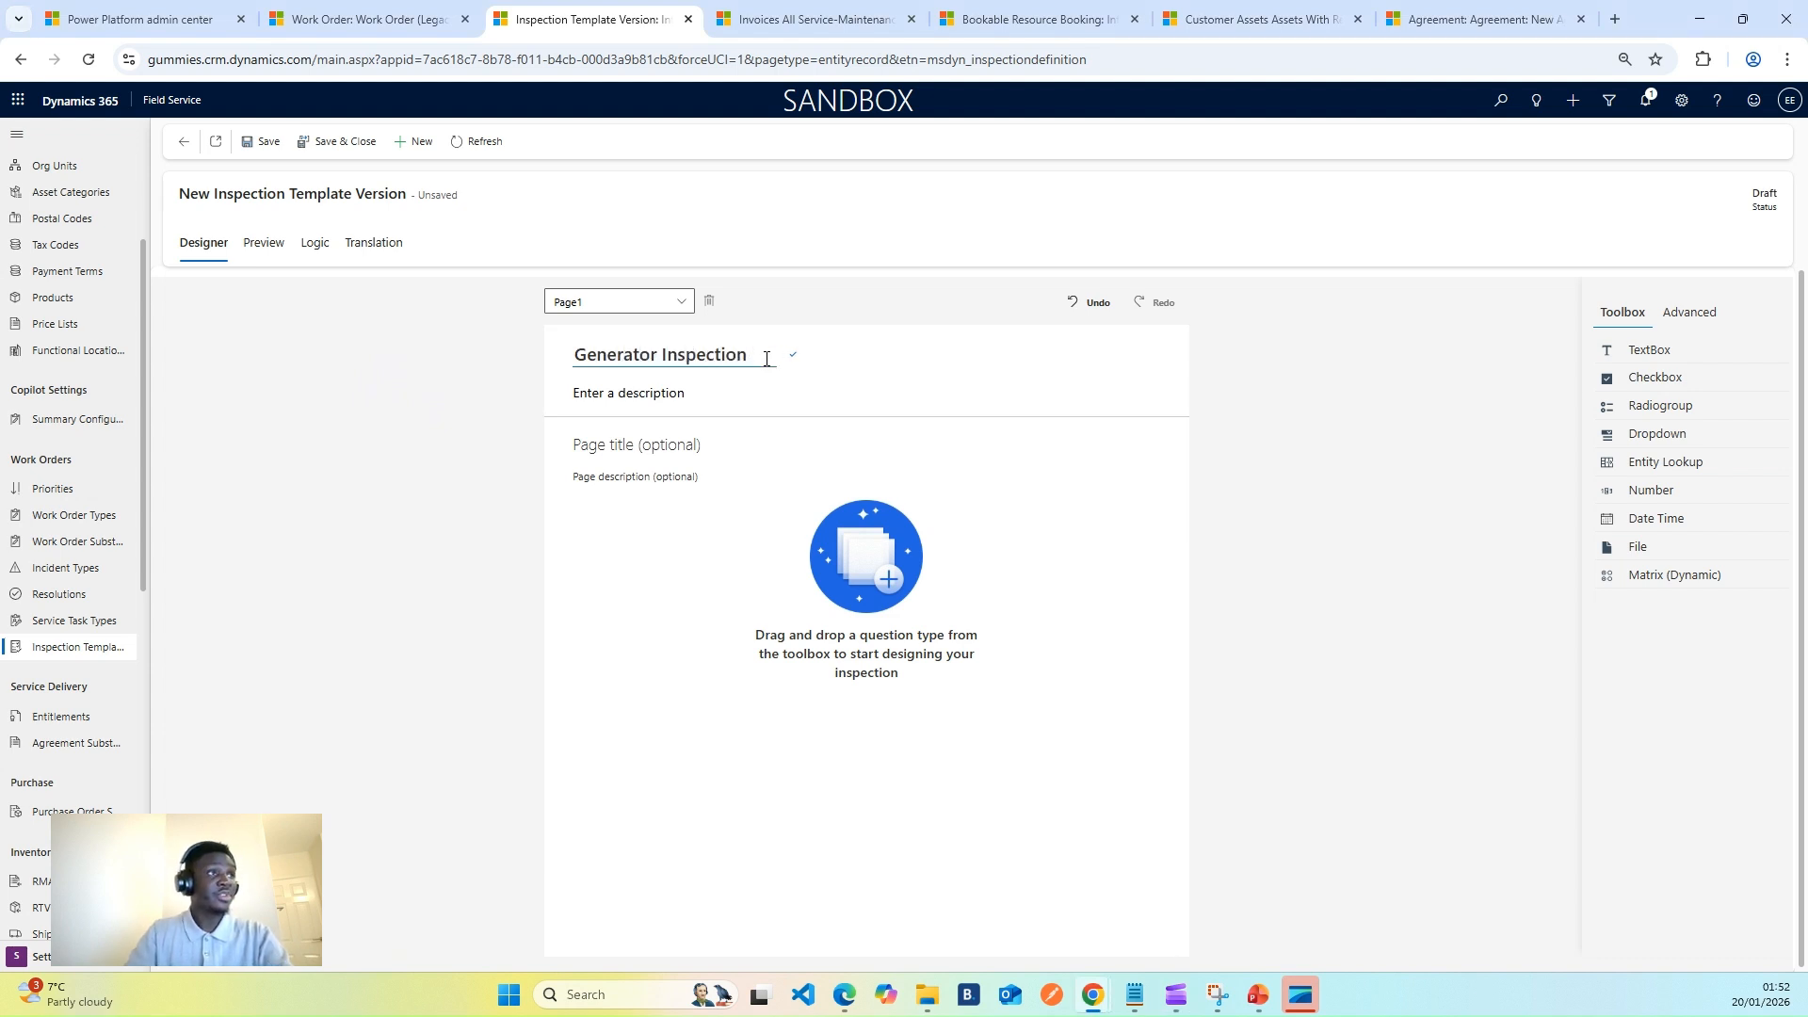
pyautogui.write(' Fomr')
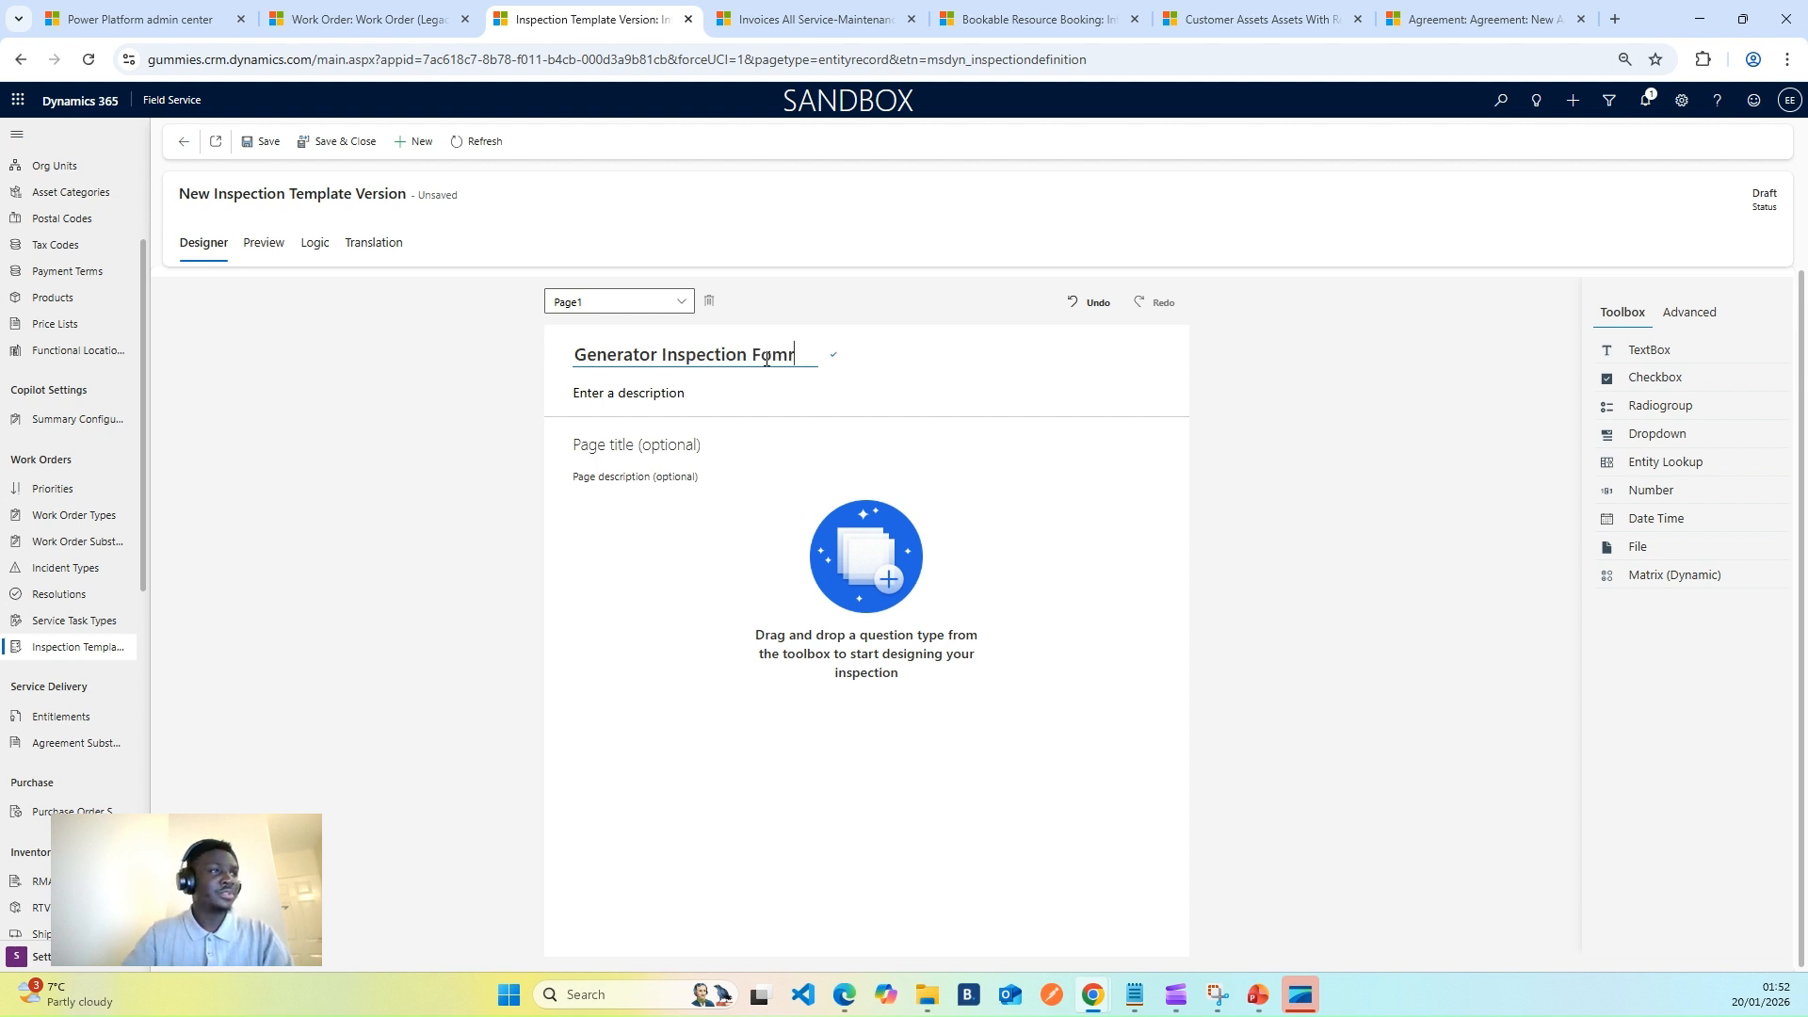
pyautogui.press('BackSpace')
pyautogui.press('BackSpace')
pyautogui.write('rm')
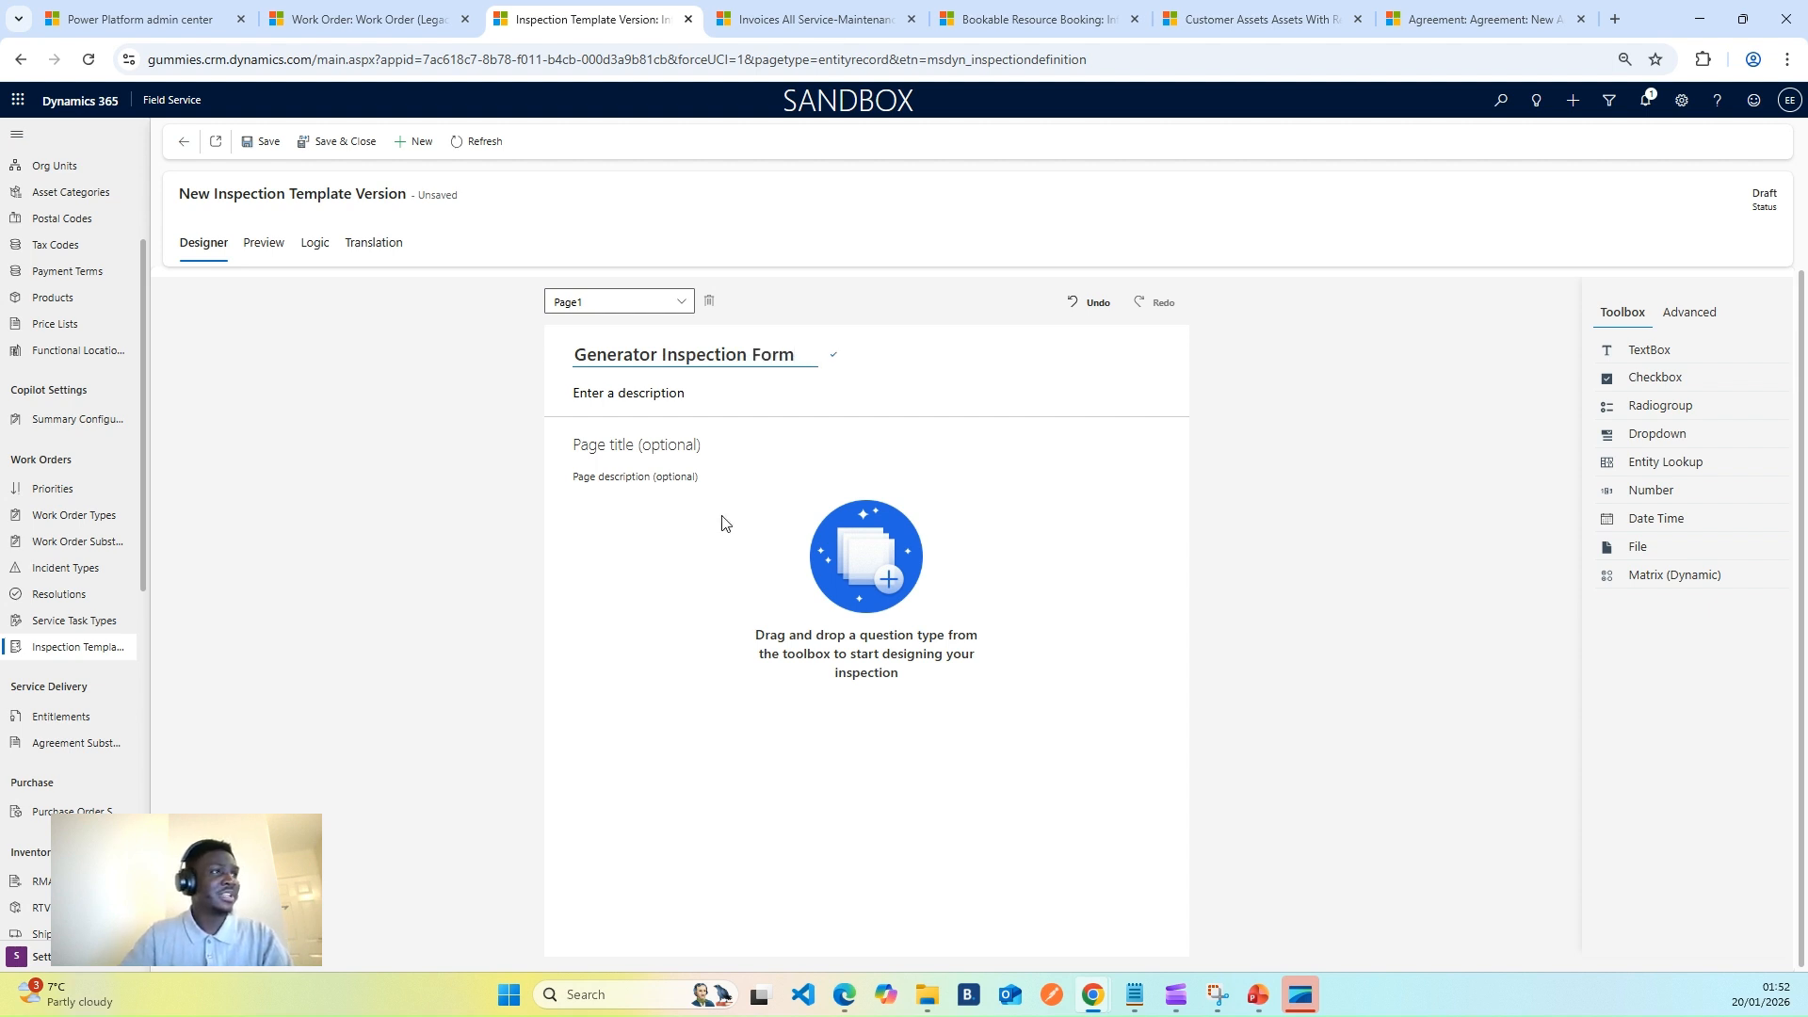
pyautogui.click(780, 470)
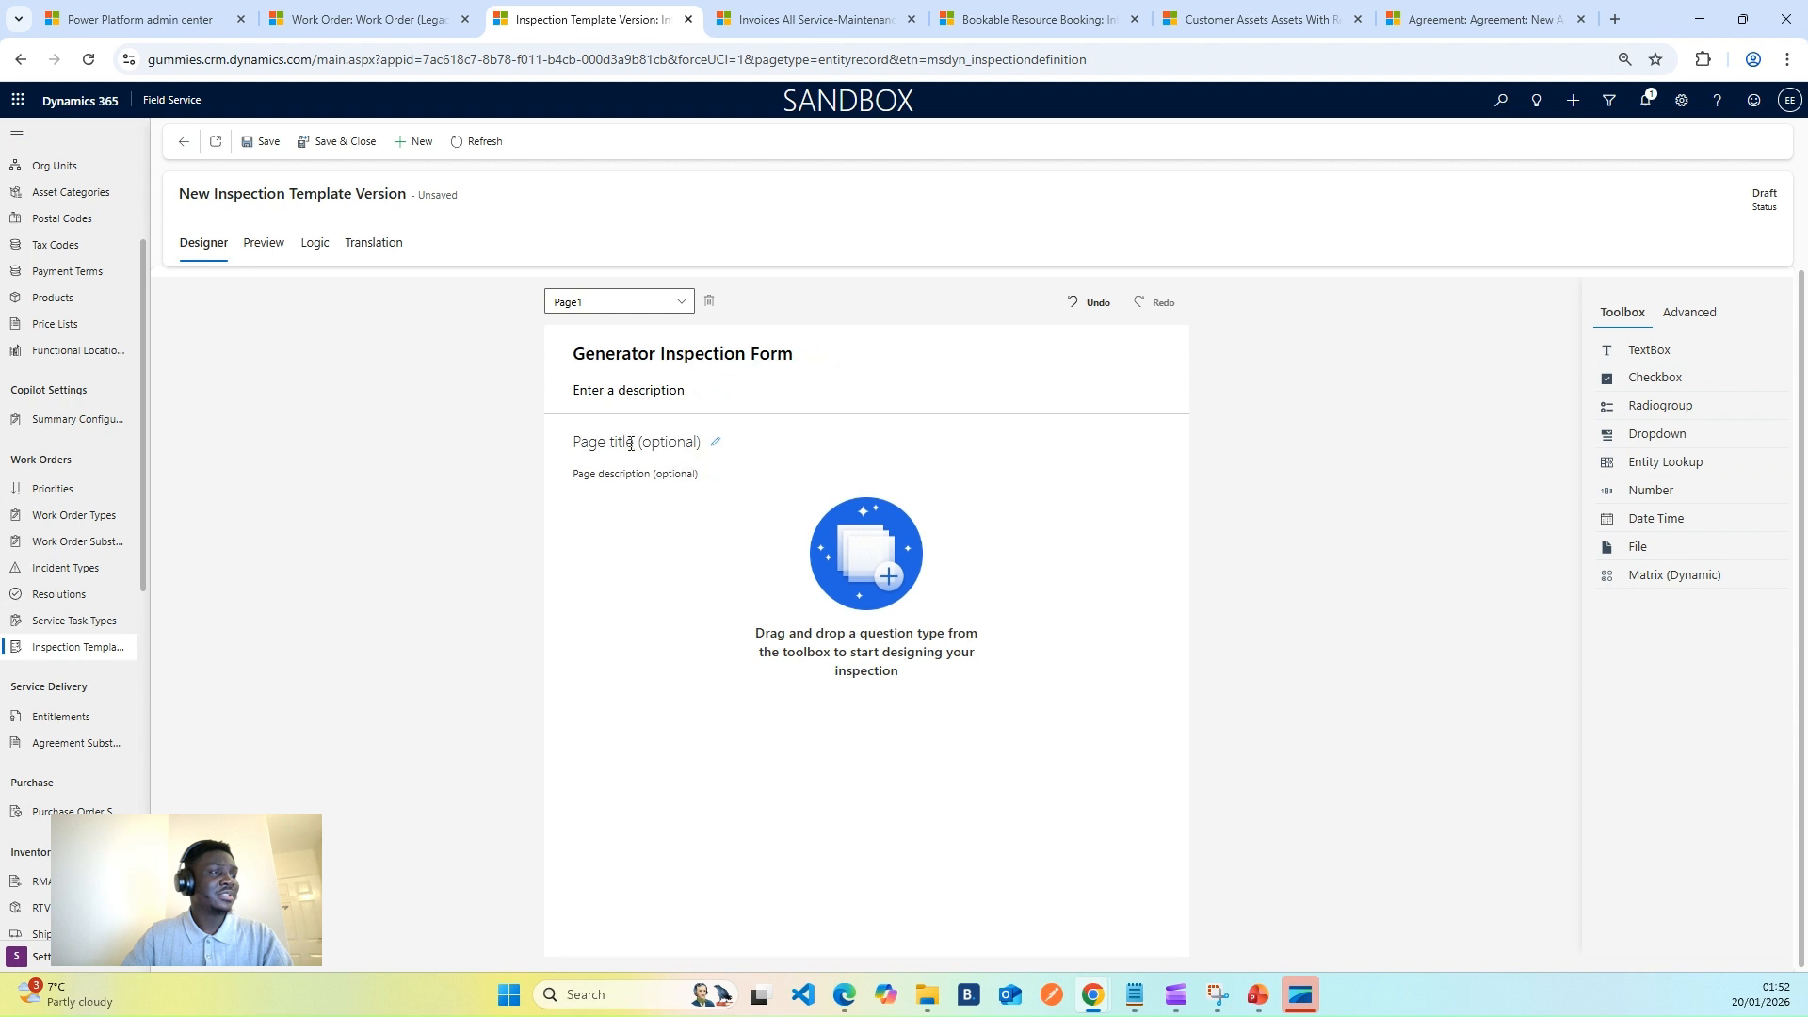
# - Name the first page 'Generator Survey' and save the template
pyautogui.click(707, 448)
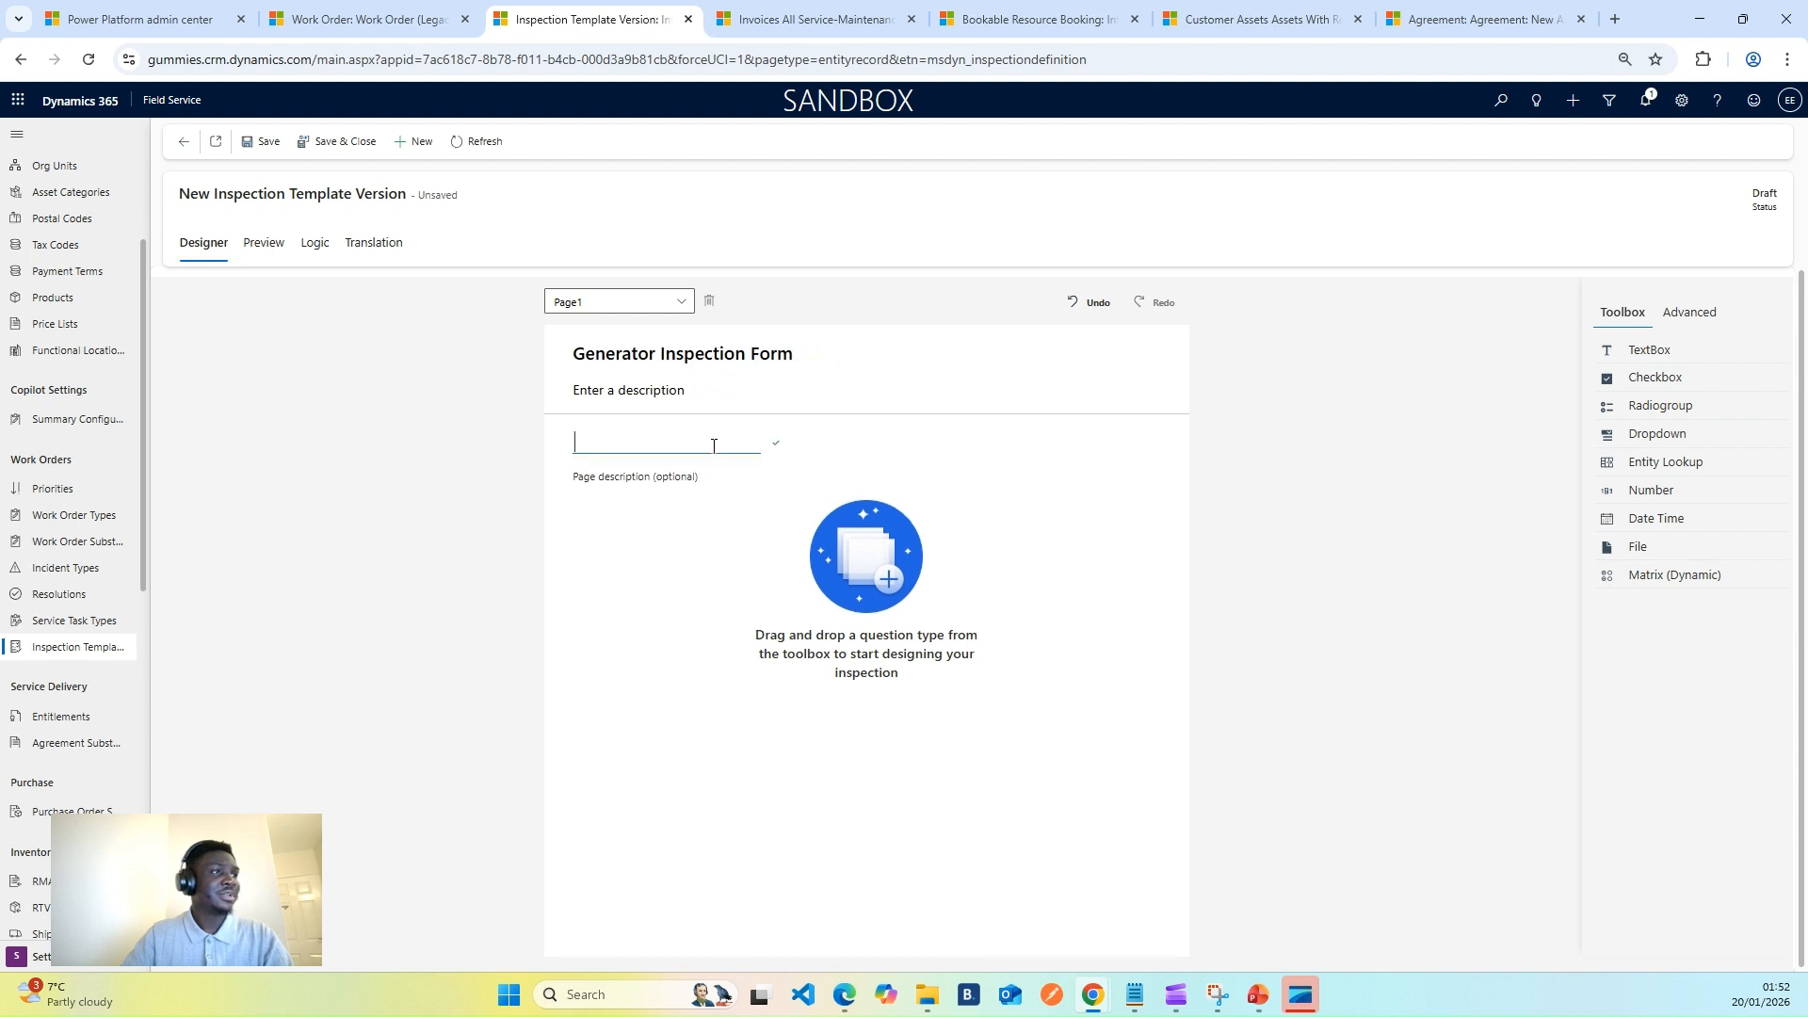
pyautogui.write('Generator')
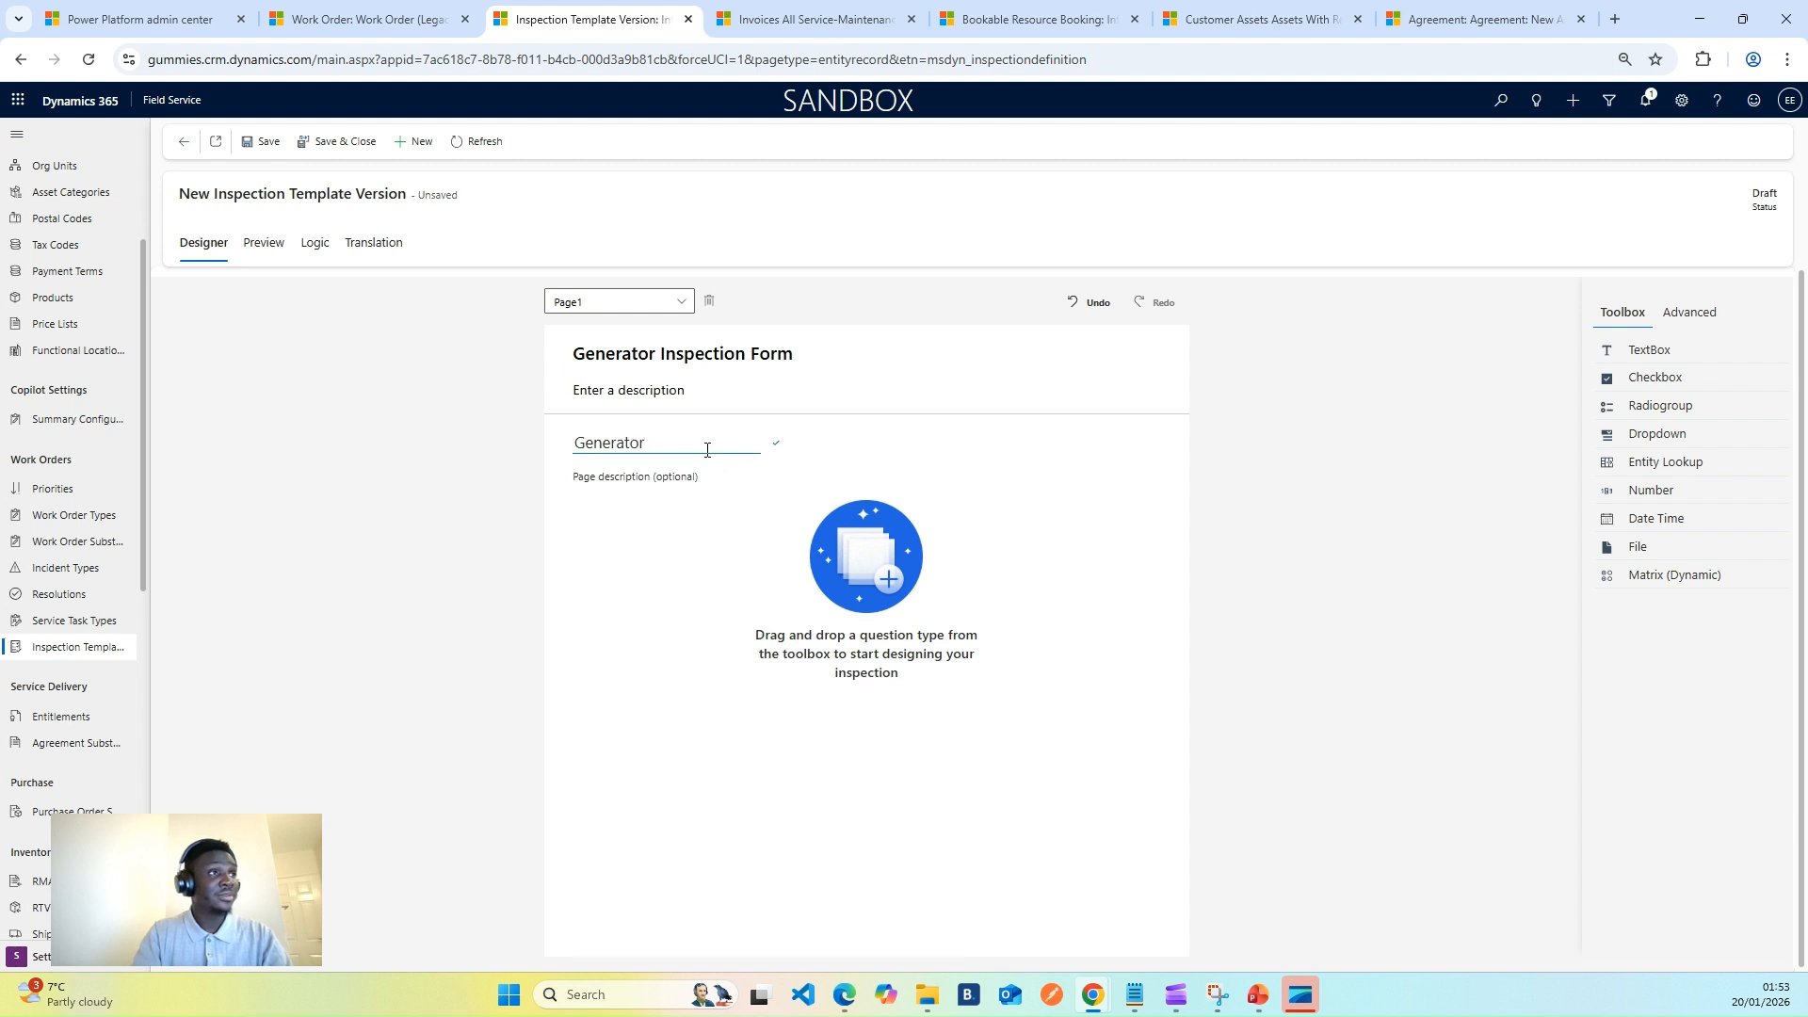
pyautogui.write(' Survey')
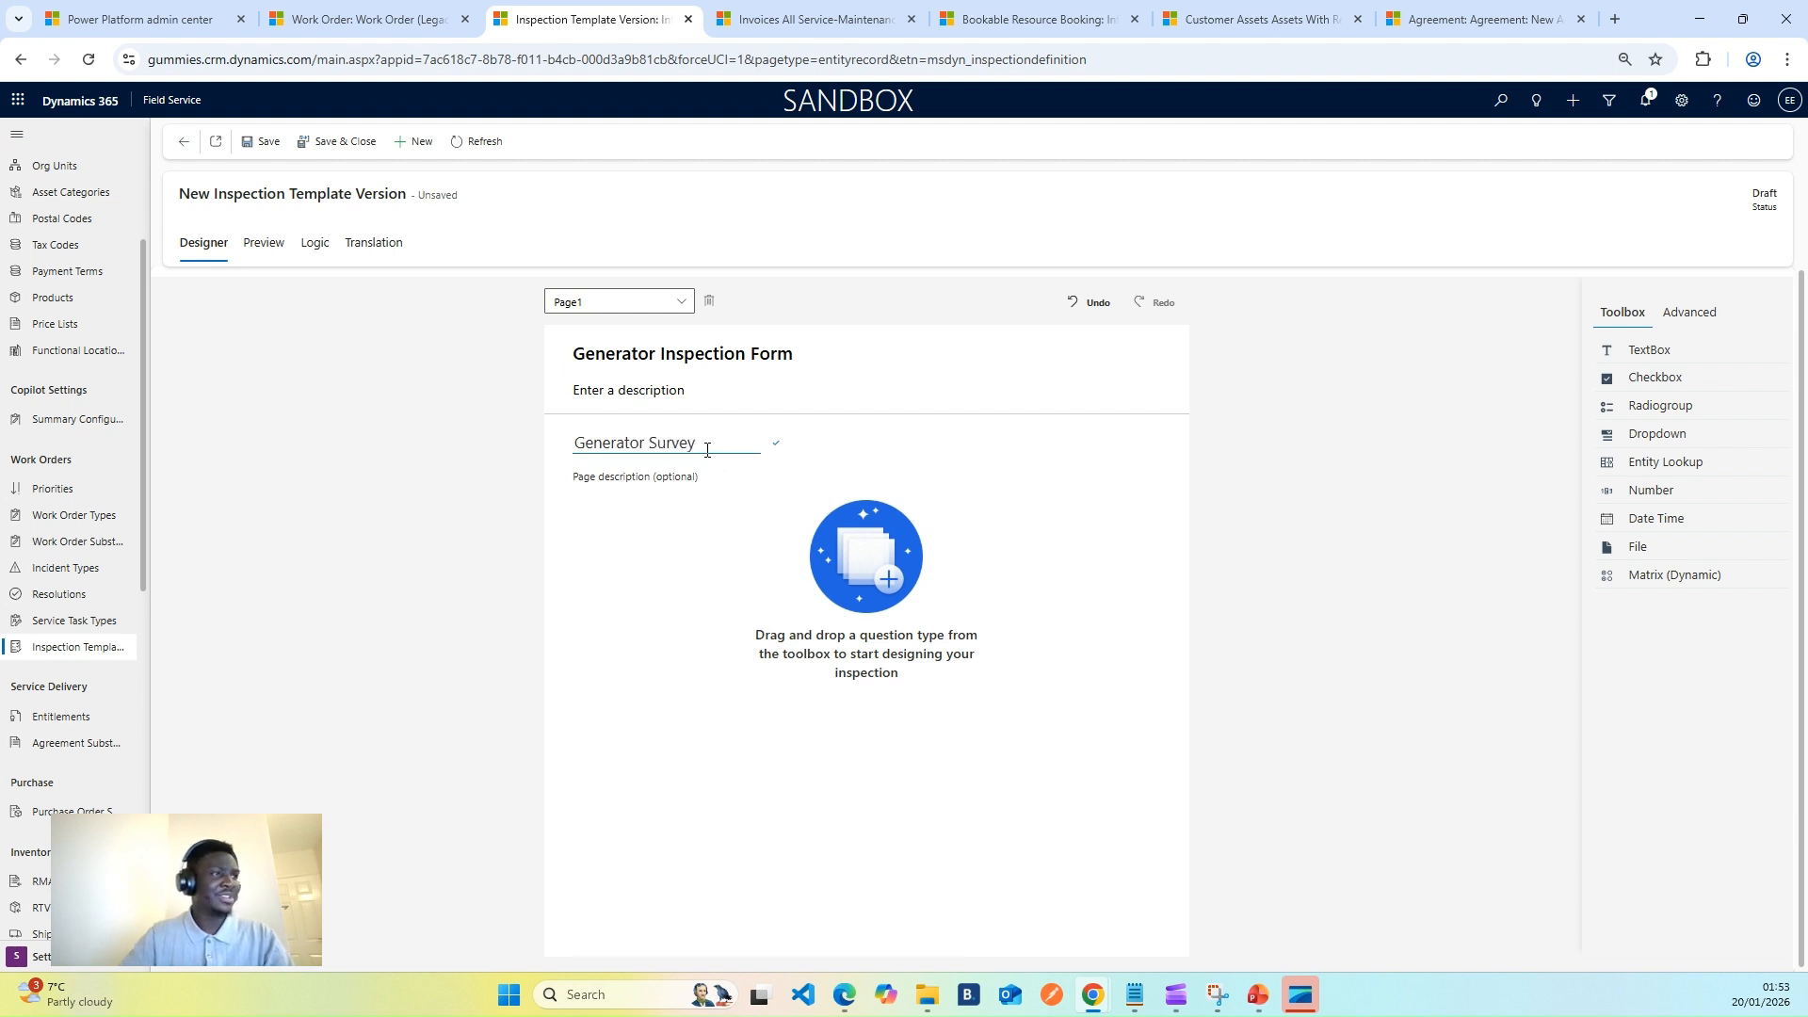
pyautogui.click(724, 607)
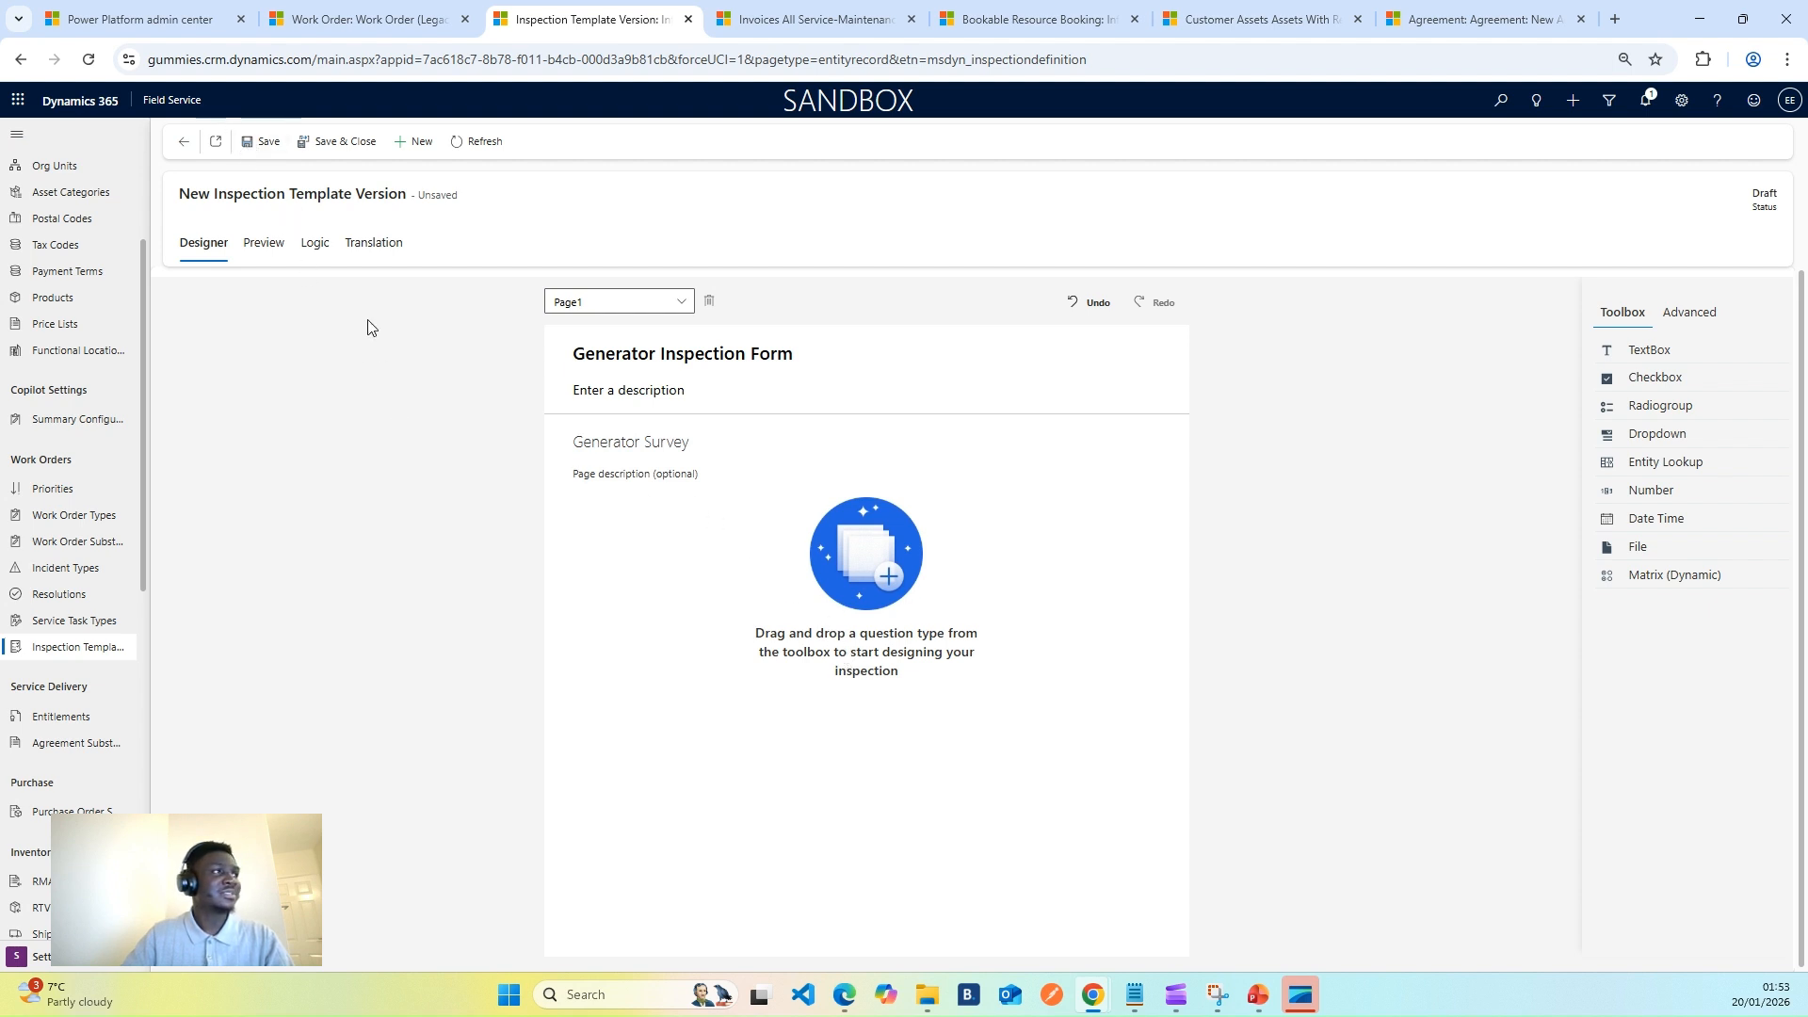
pyautogui.hotkey('ctrl', 's')
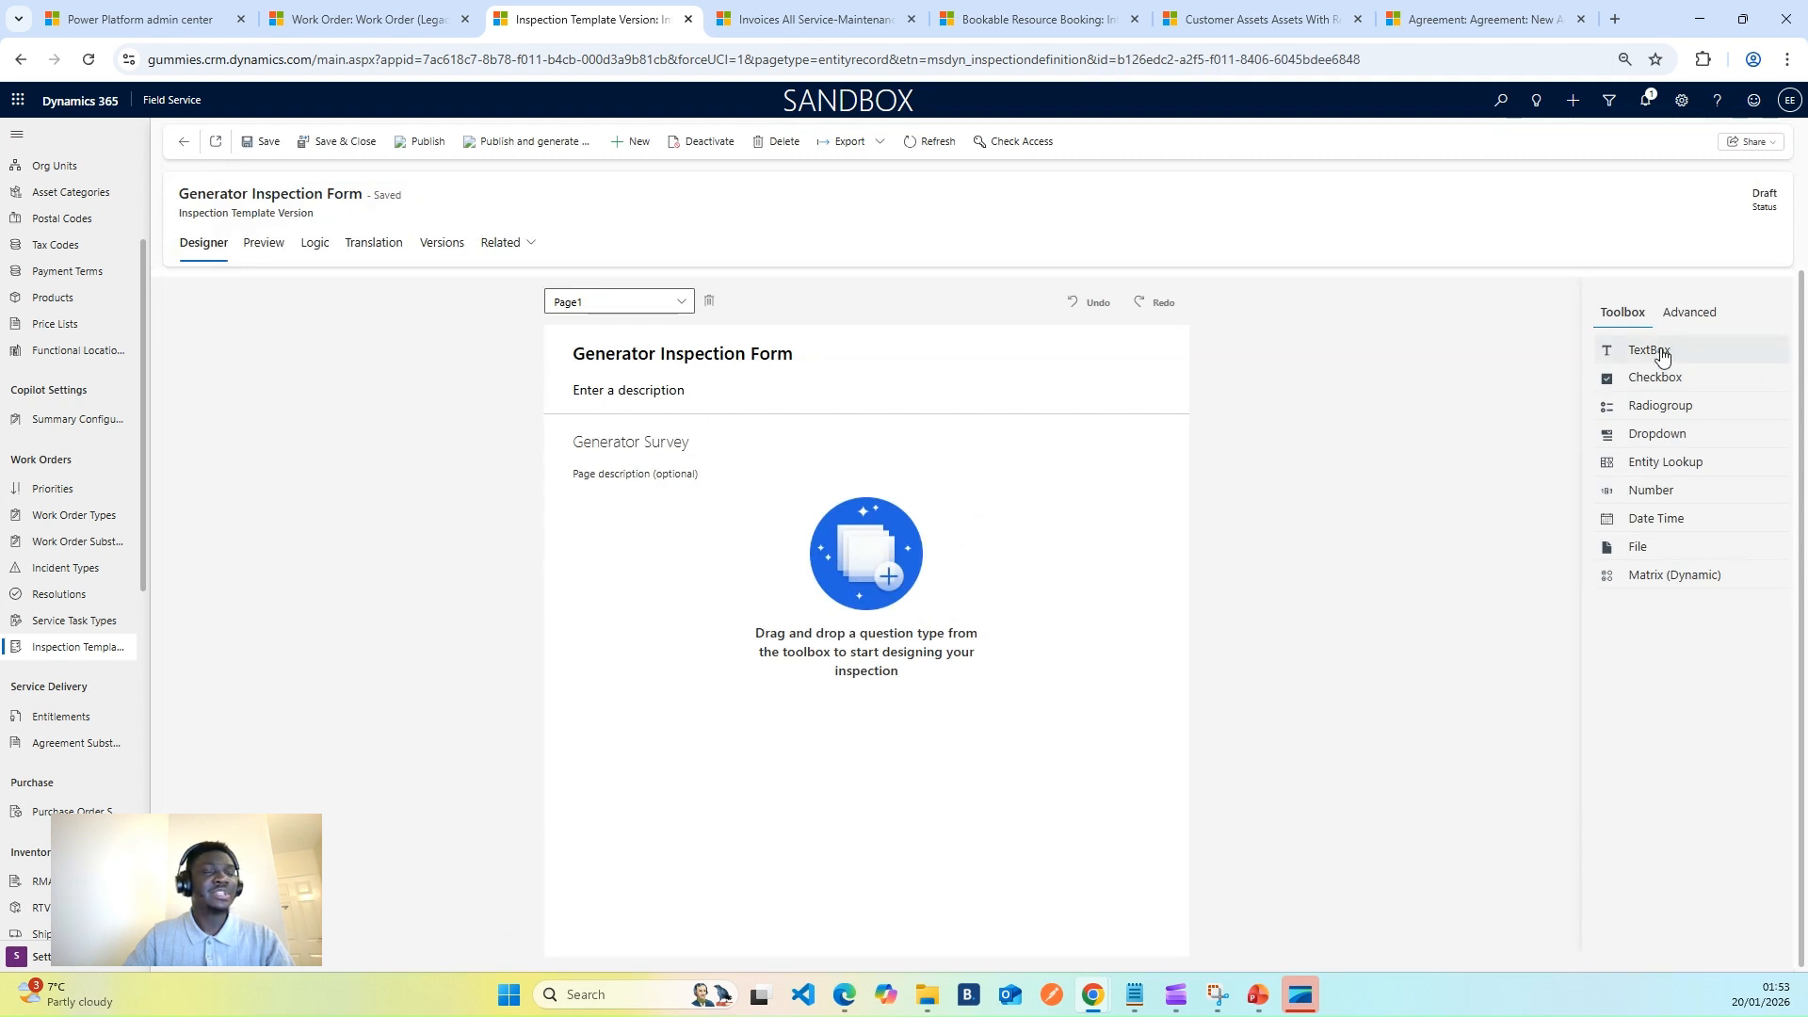
# - Add a TextBox question titled 'Is the generato working' and make it required
pyautogui.moveTo(1662, 356); pyautogui.dragTo(690, 563)
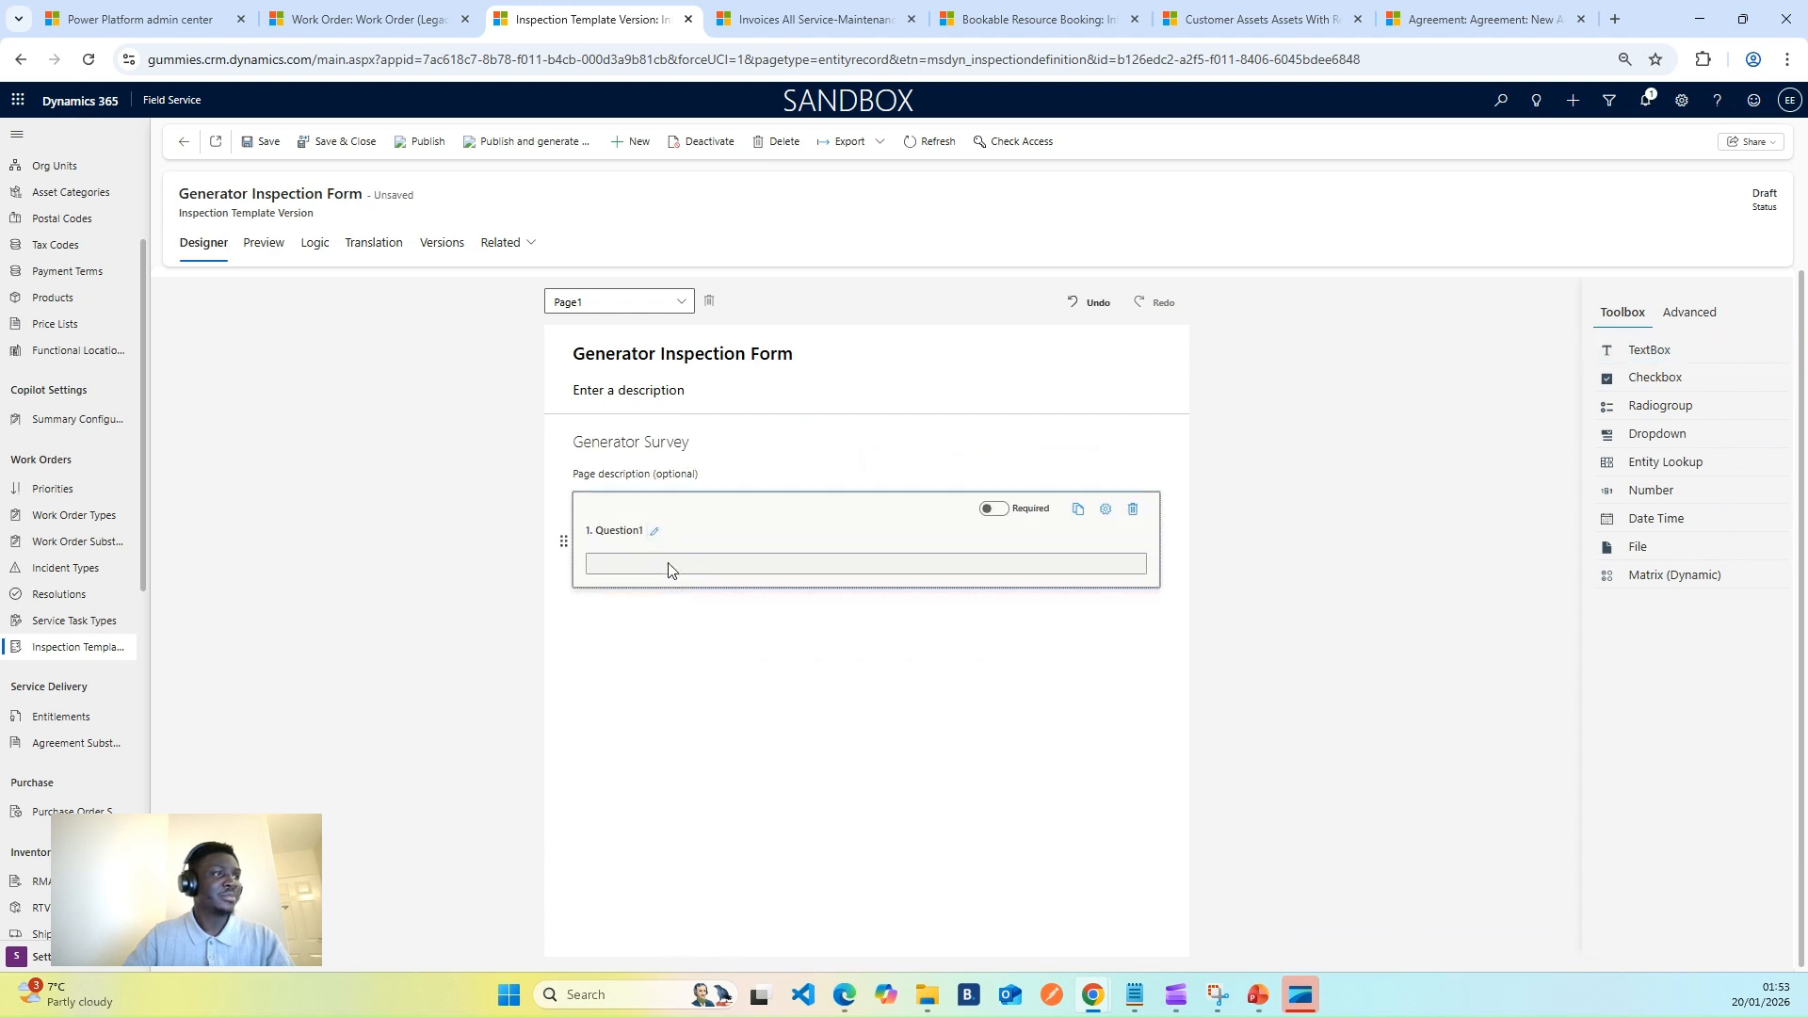
pyautogui.click(667, 563)
pyautogui.click(666, 562)
pyautogui.click(655, 533)
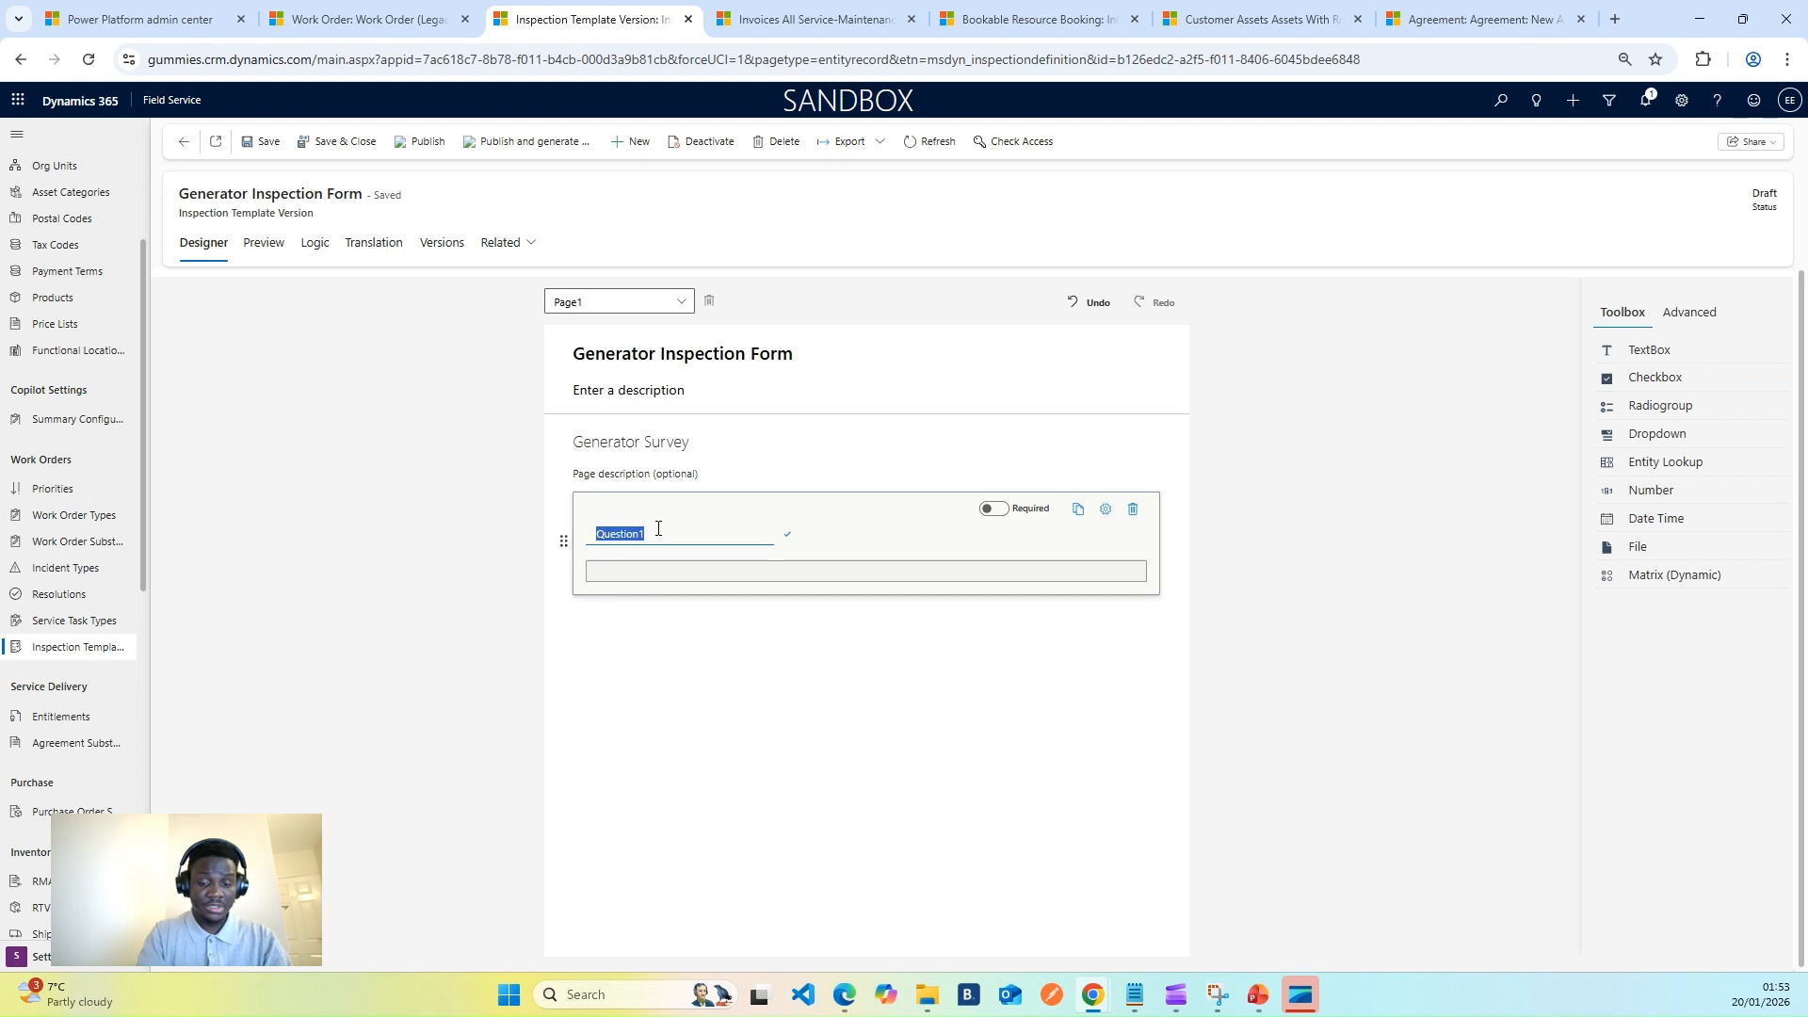
pyautogui.write('Is the gene')
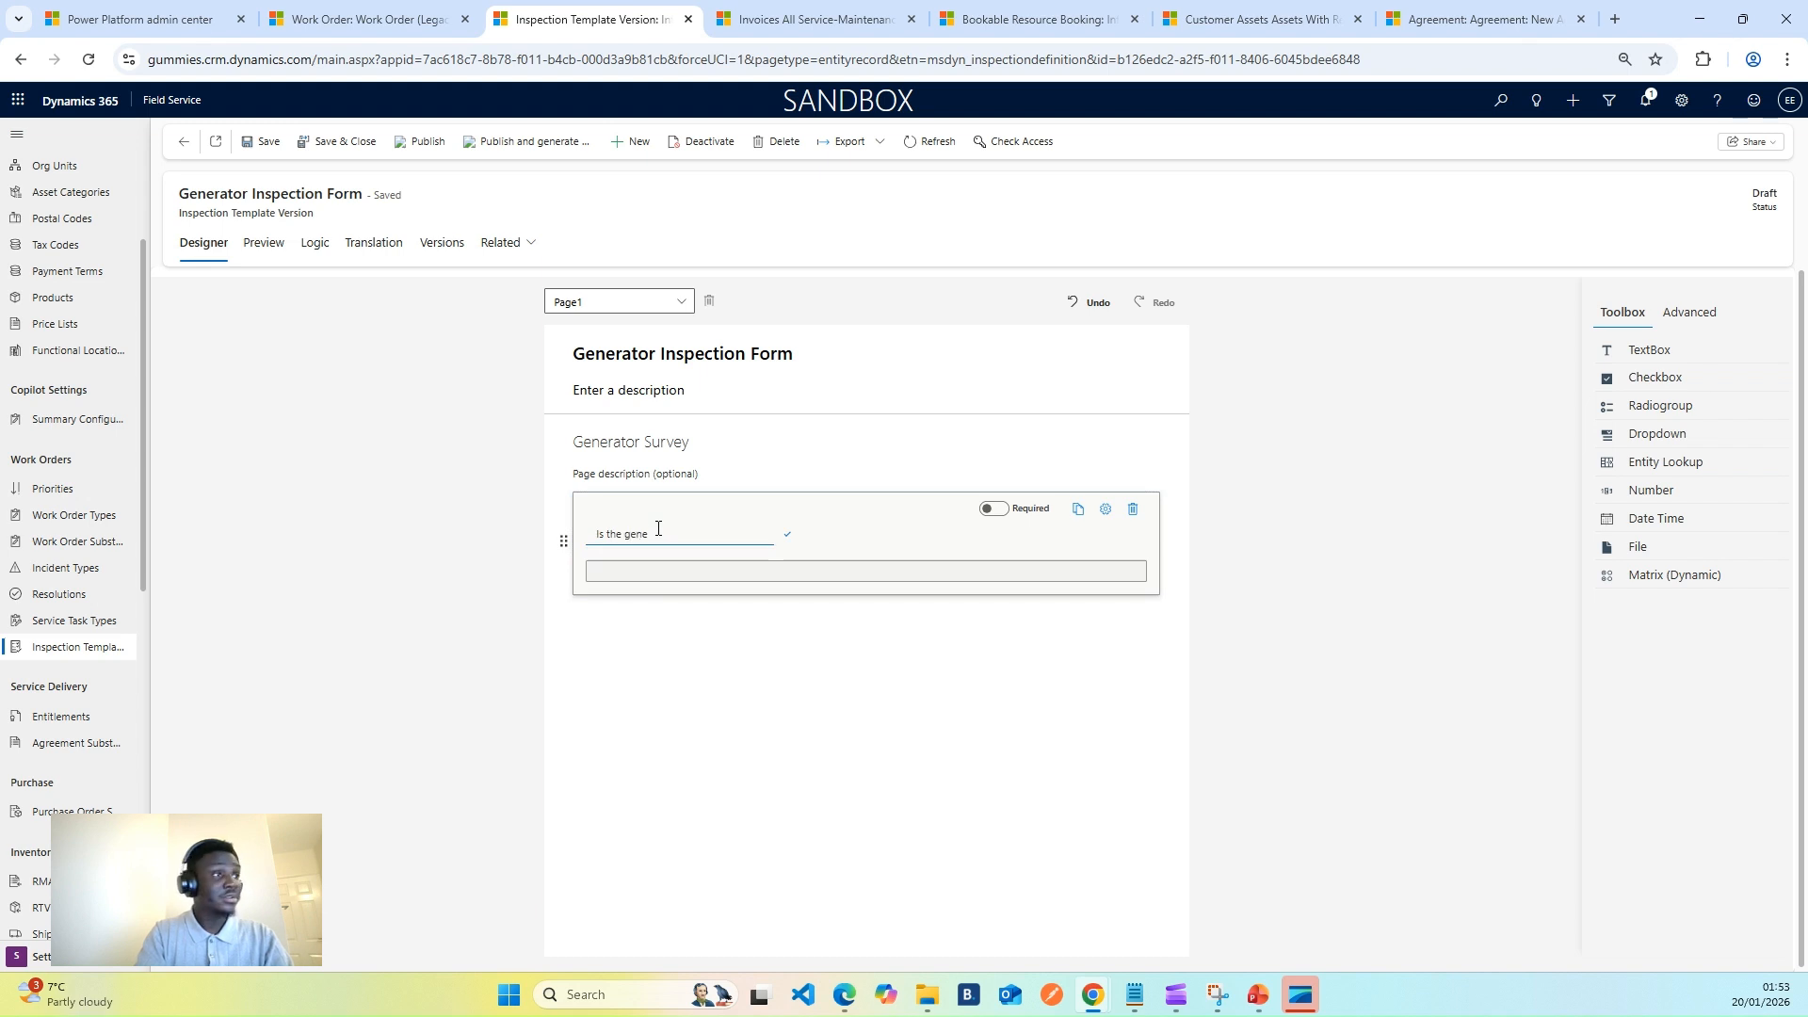
pyautogui.write('rato ')
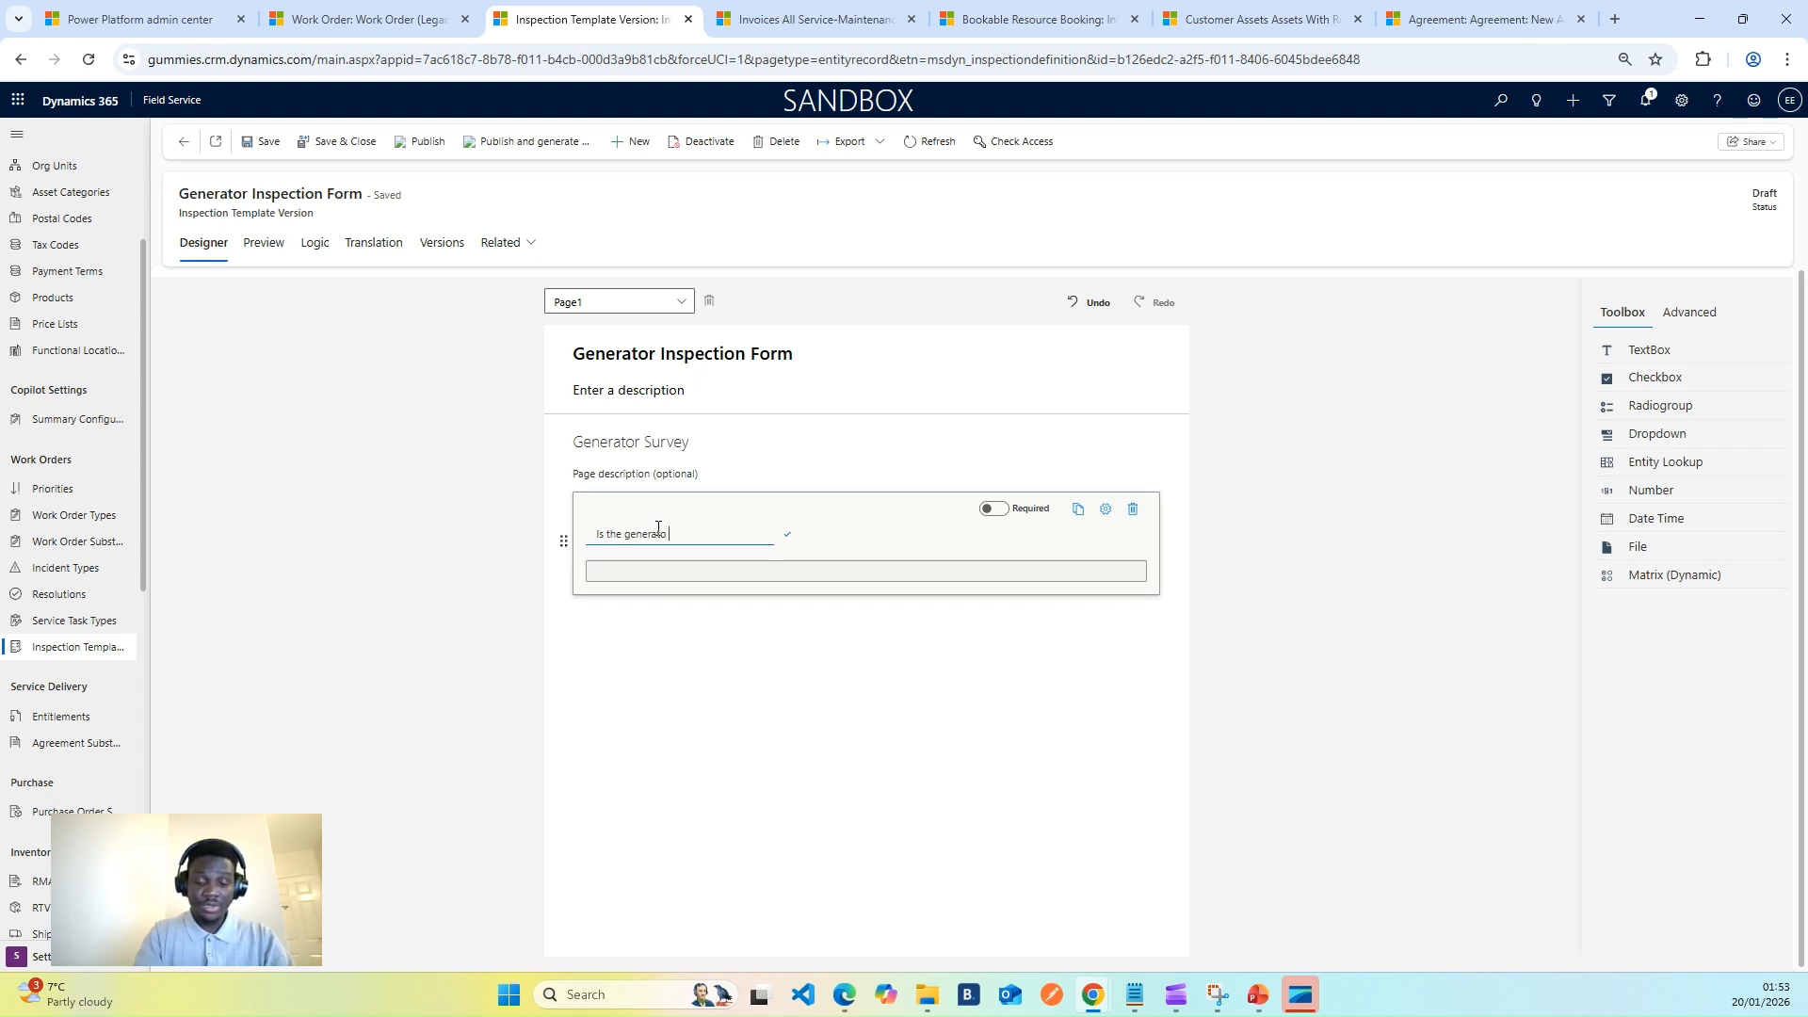
pyautogui.write('working')
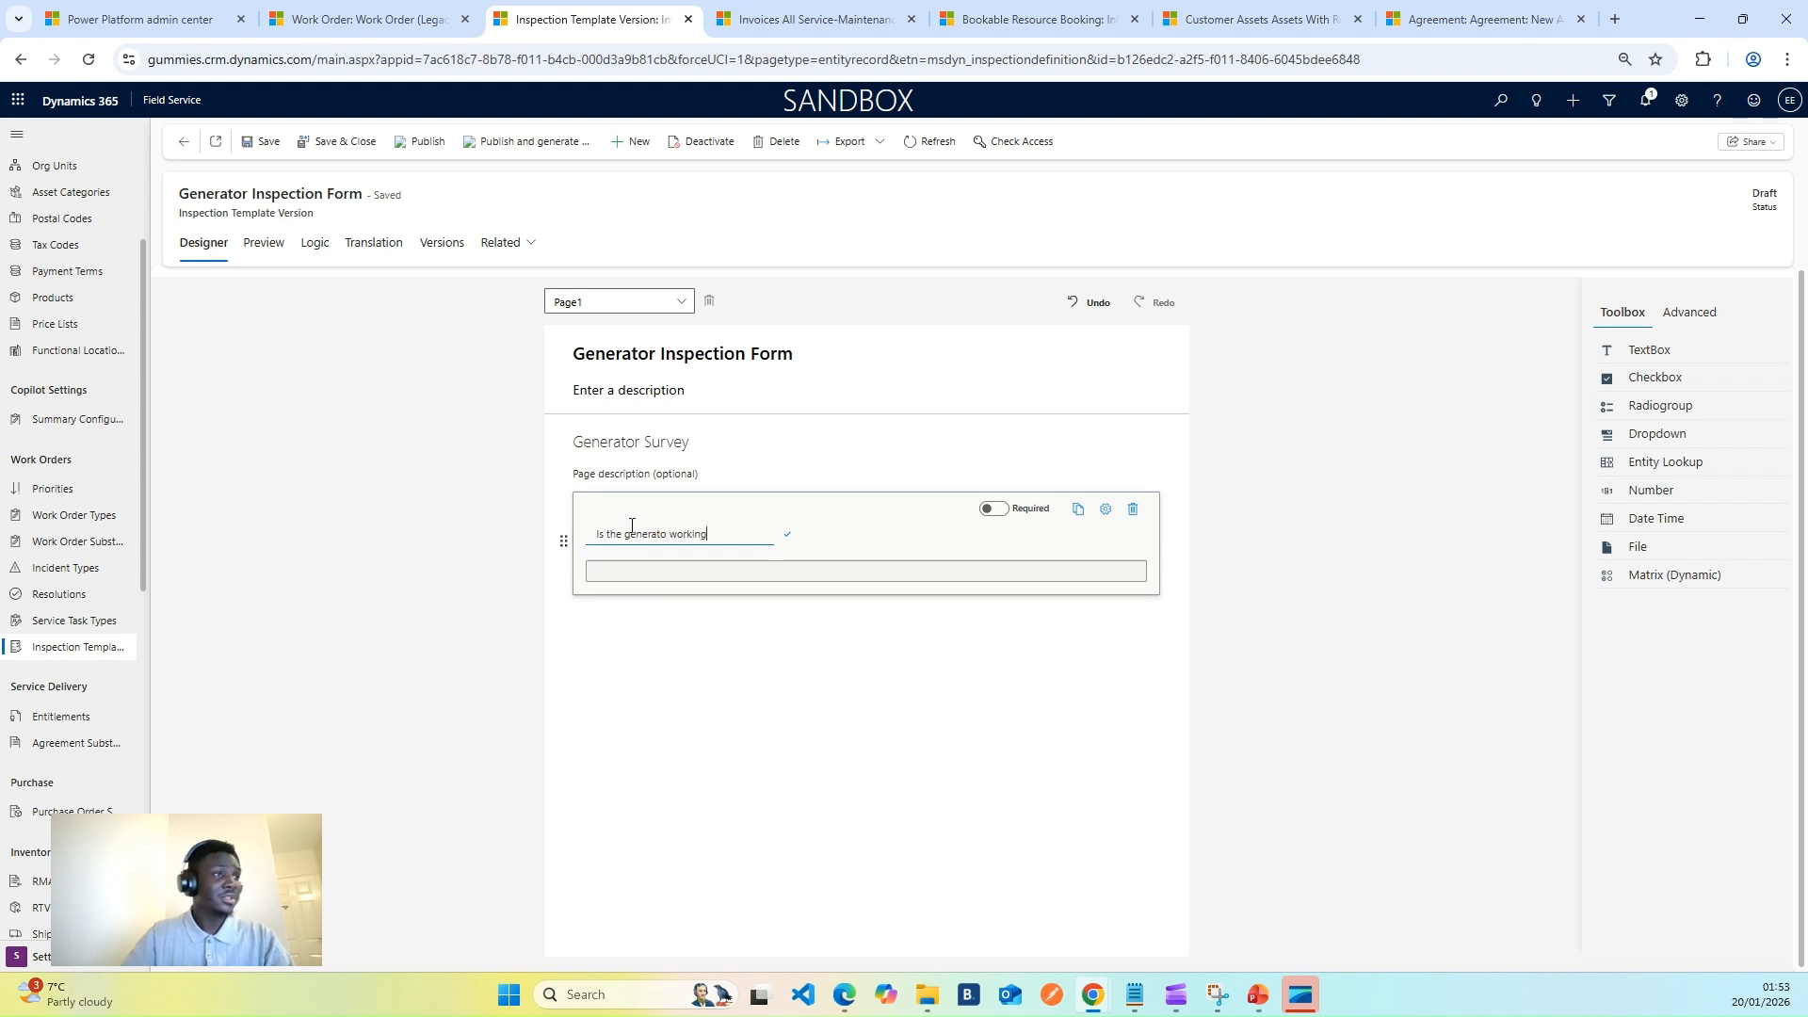
pyautogui.click(634, 610)
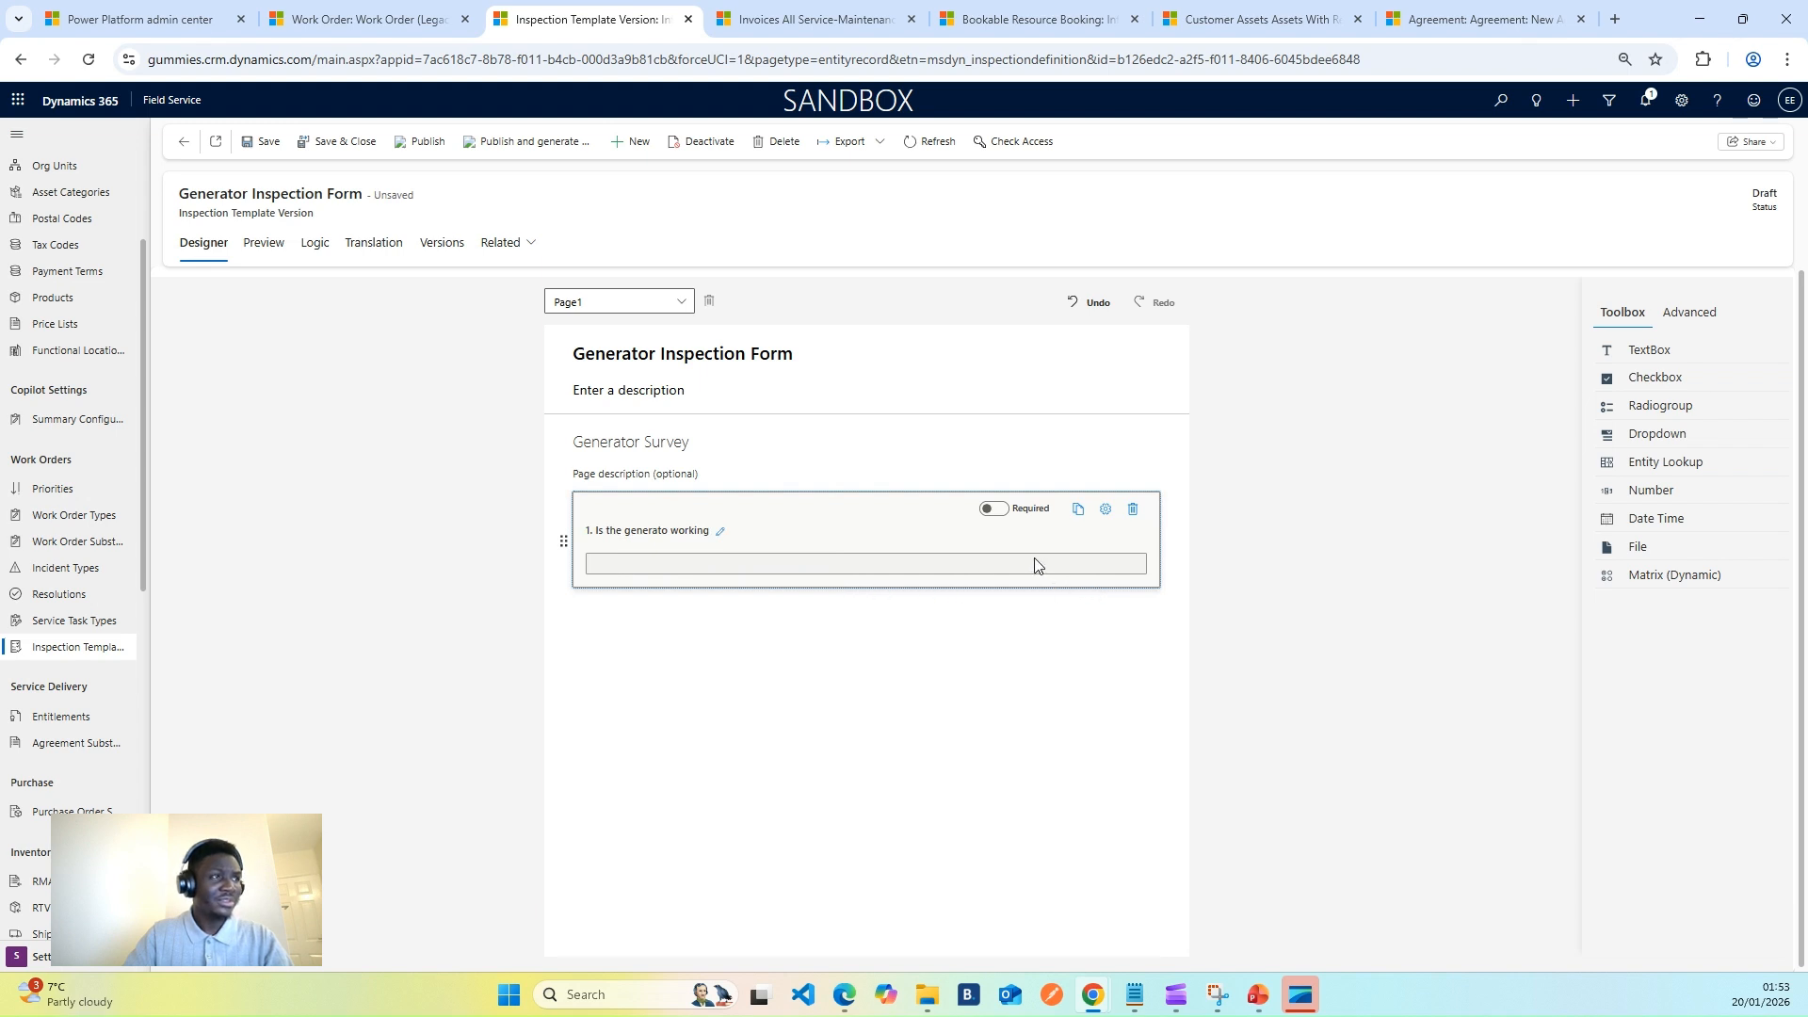
pyautogui.click(992, 509)
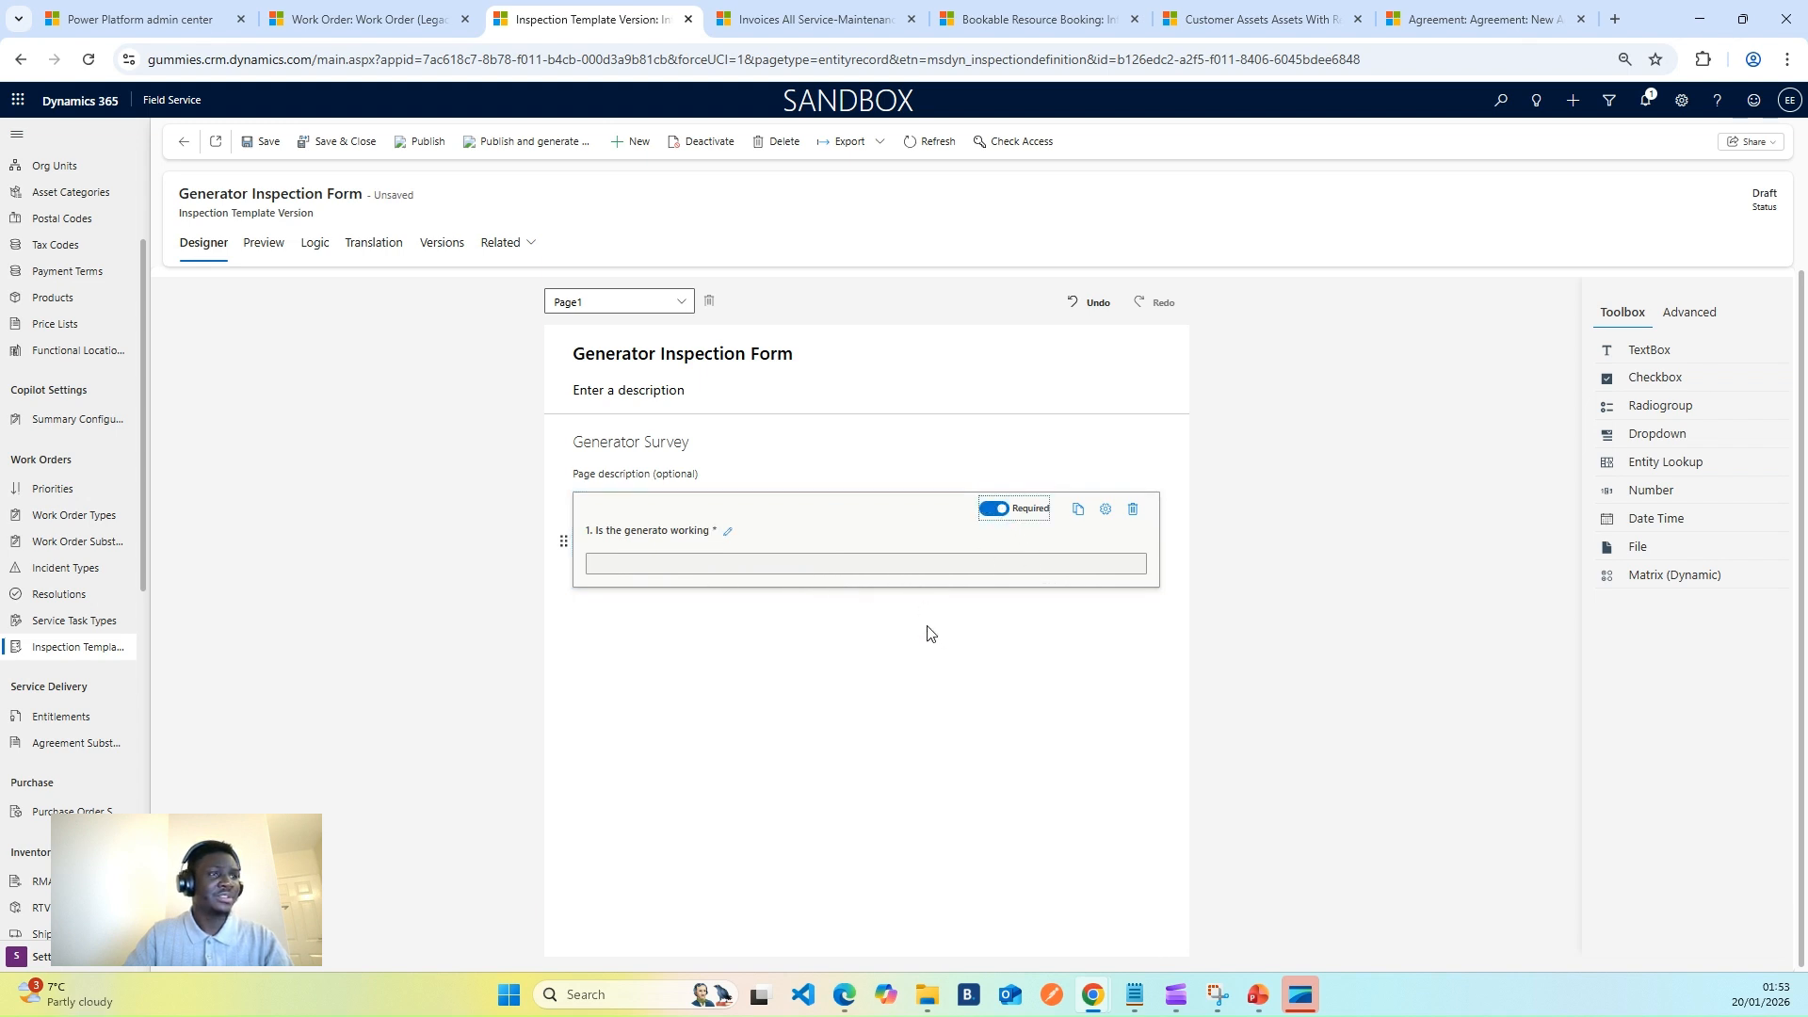
# - Add a checkbox question below question 1 titled 'Perform these checks'
pyautogui.moveTo(1646, 384); pyautogui.dragTo(690, 634)
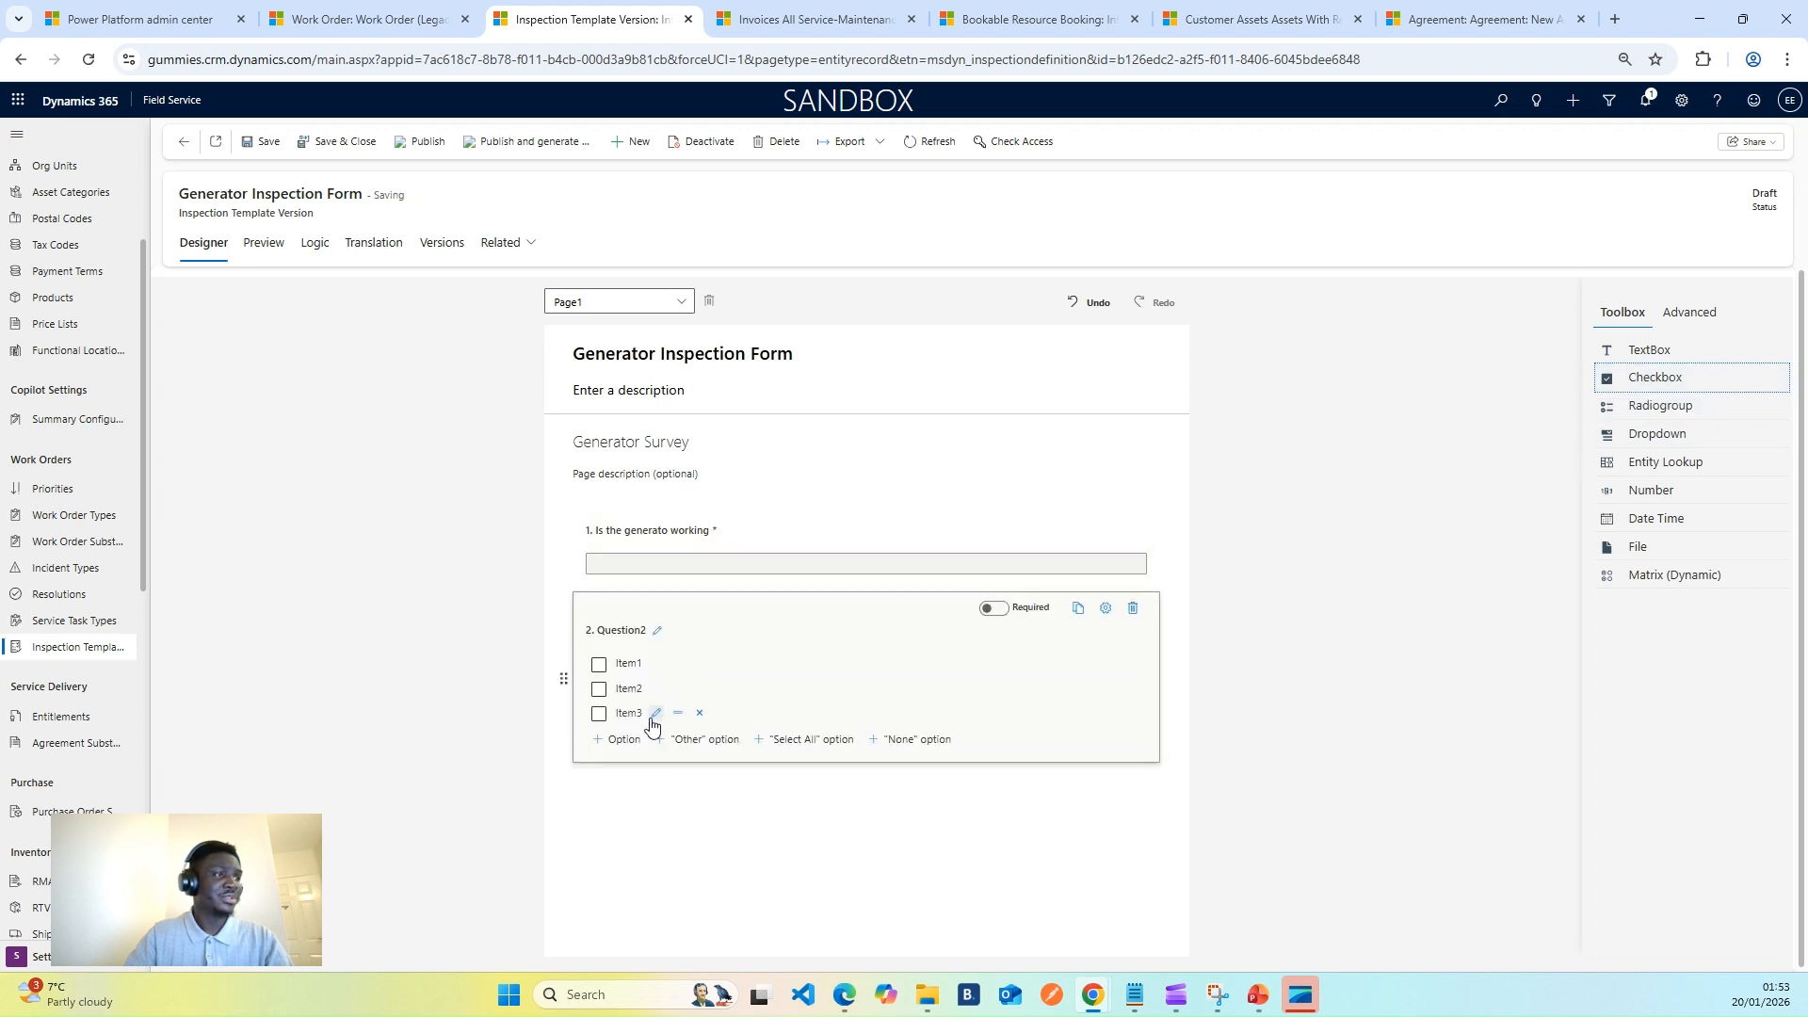
pyautogui.click(657, 630)
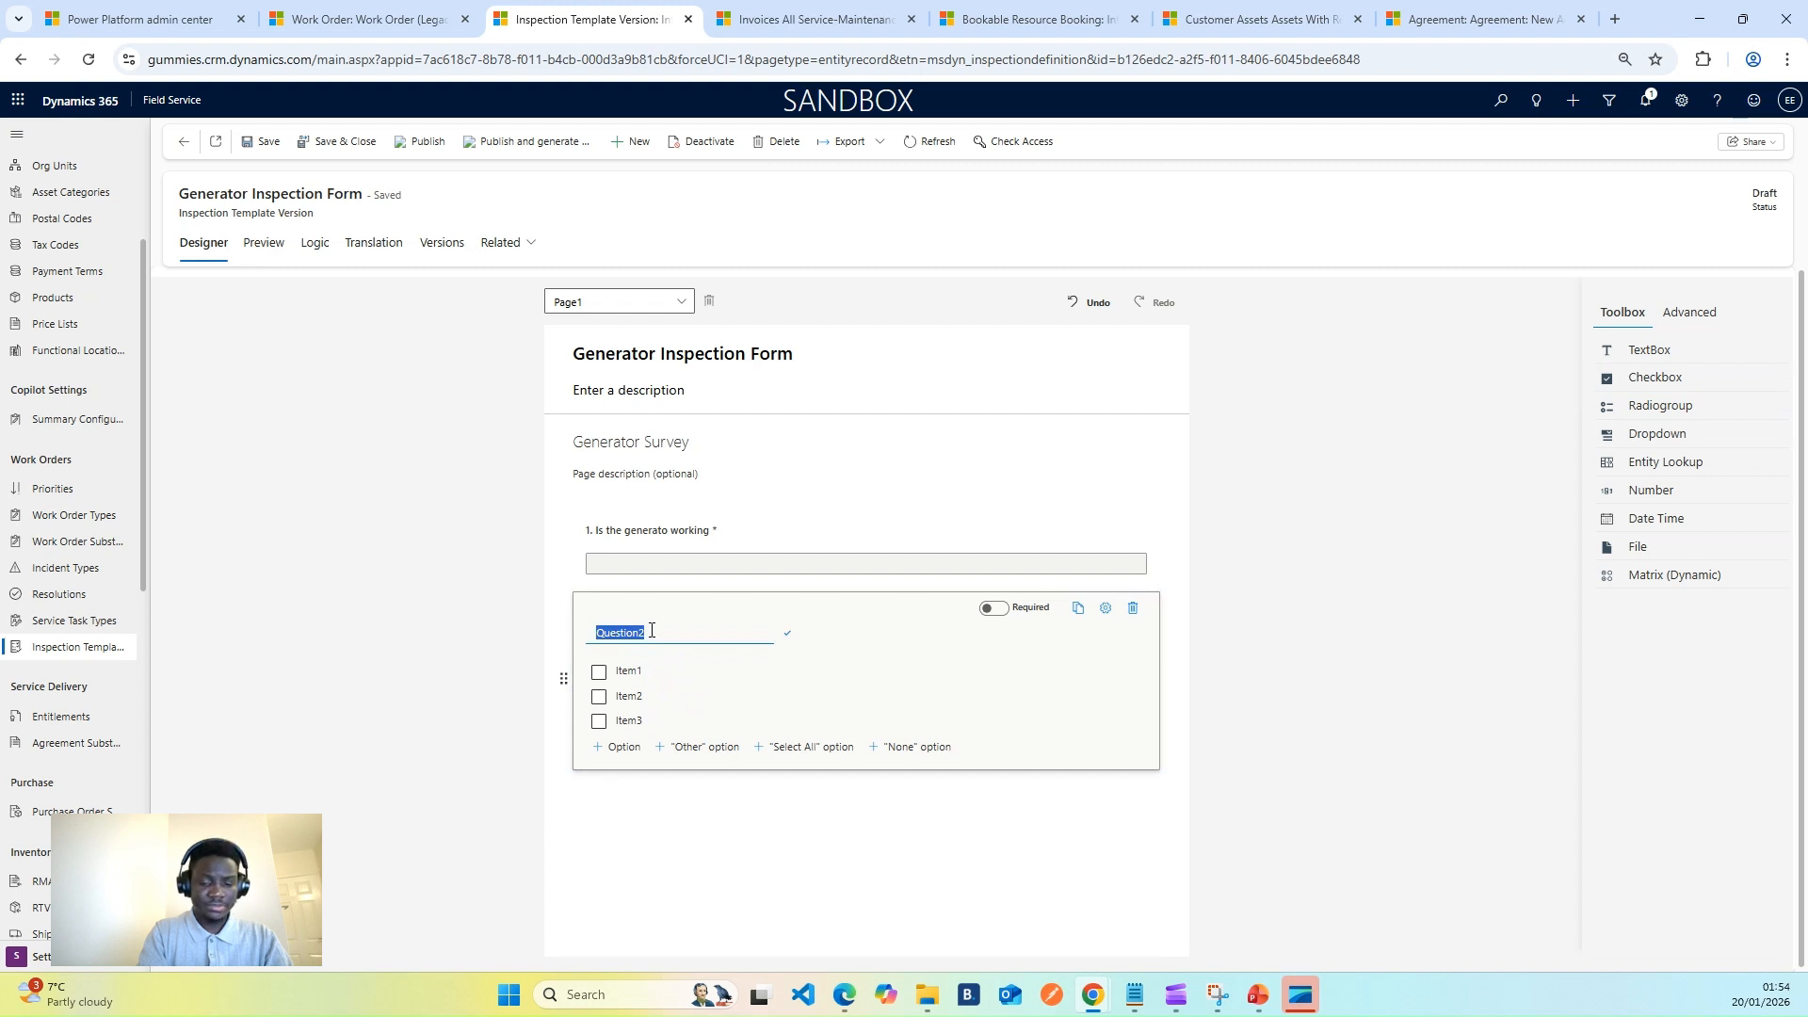
pyautogui.write('P')
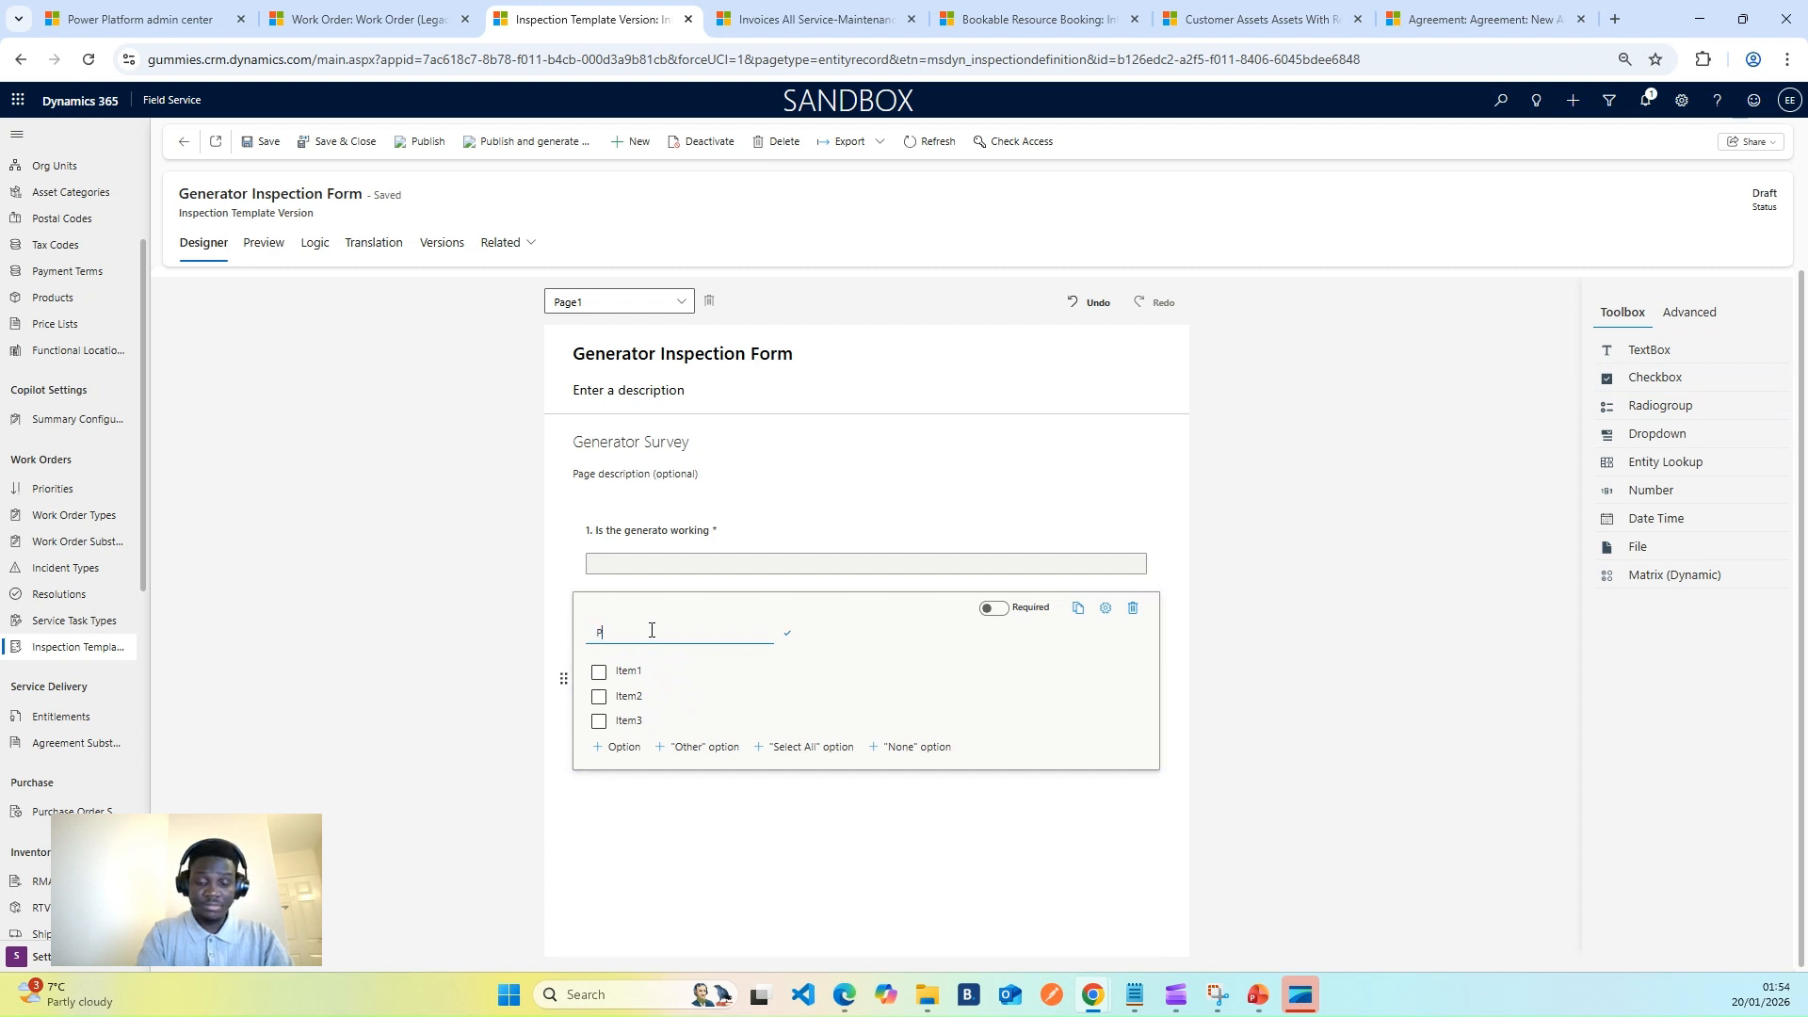
pyautogui.write('e')
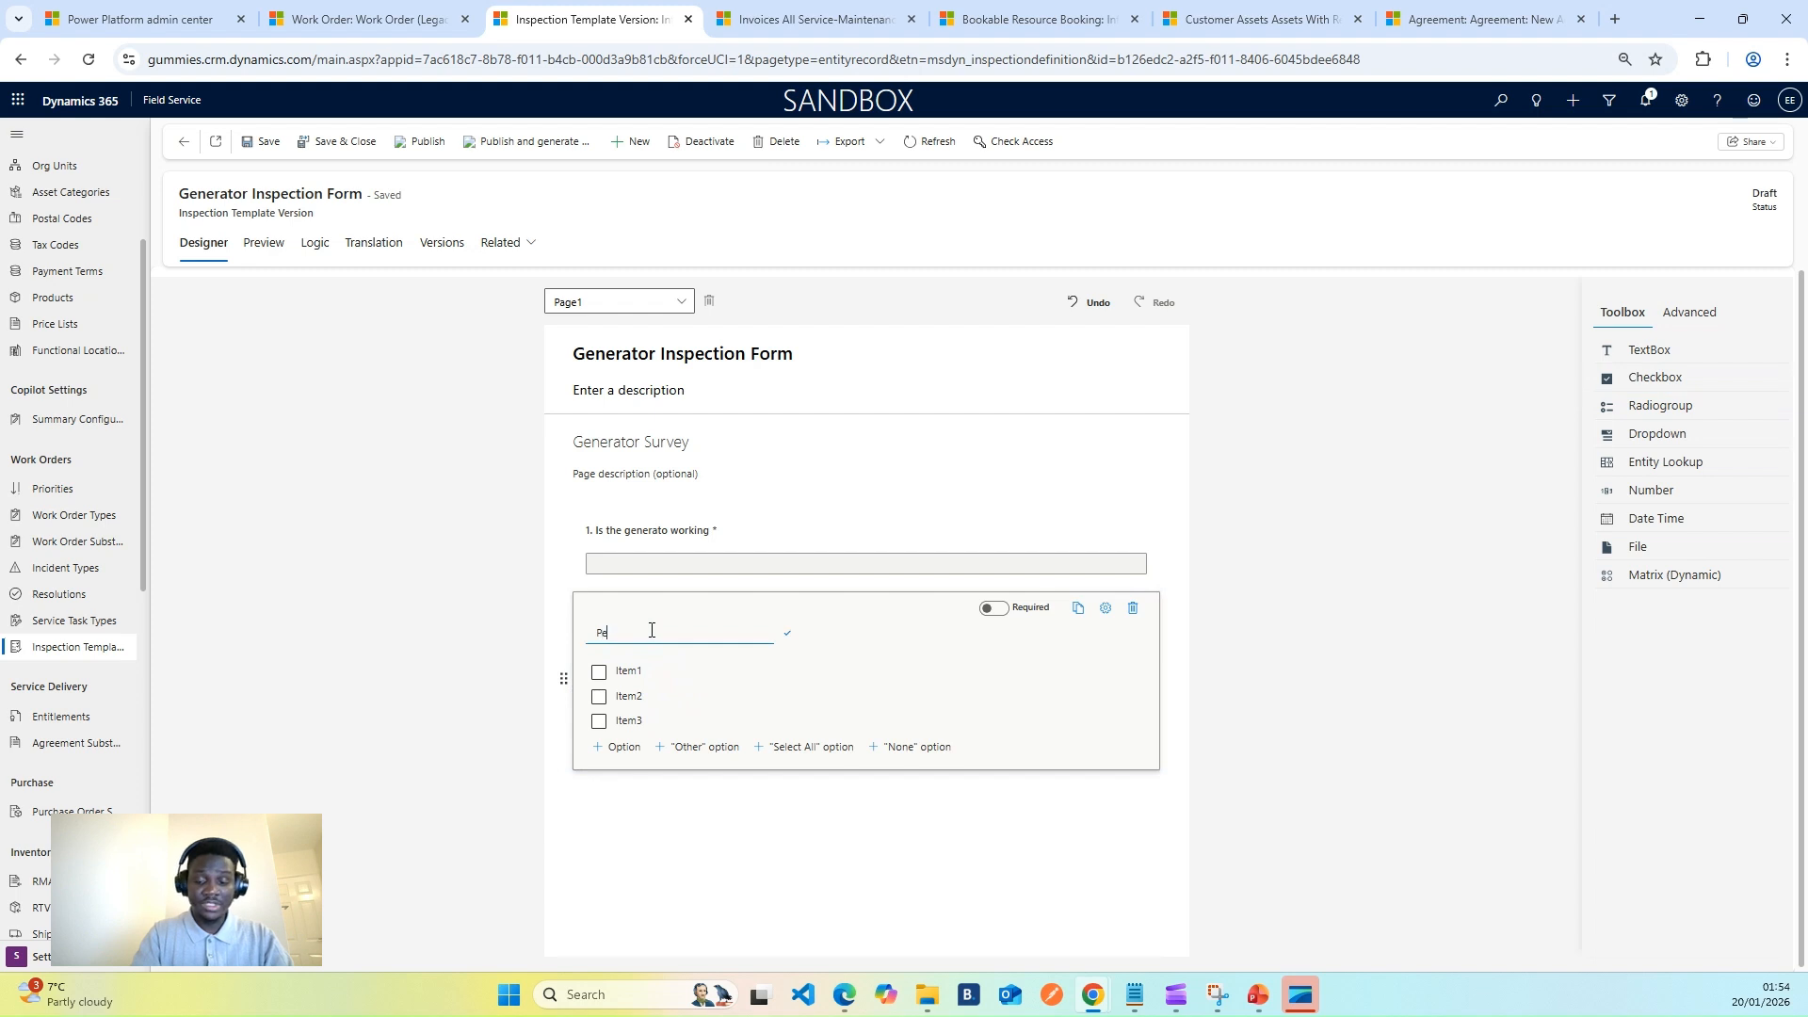
pyautogui.write('rform these checks')
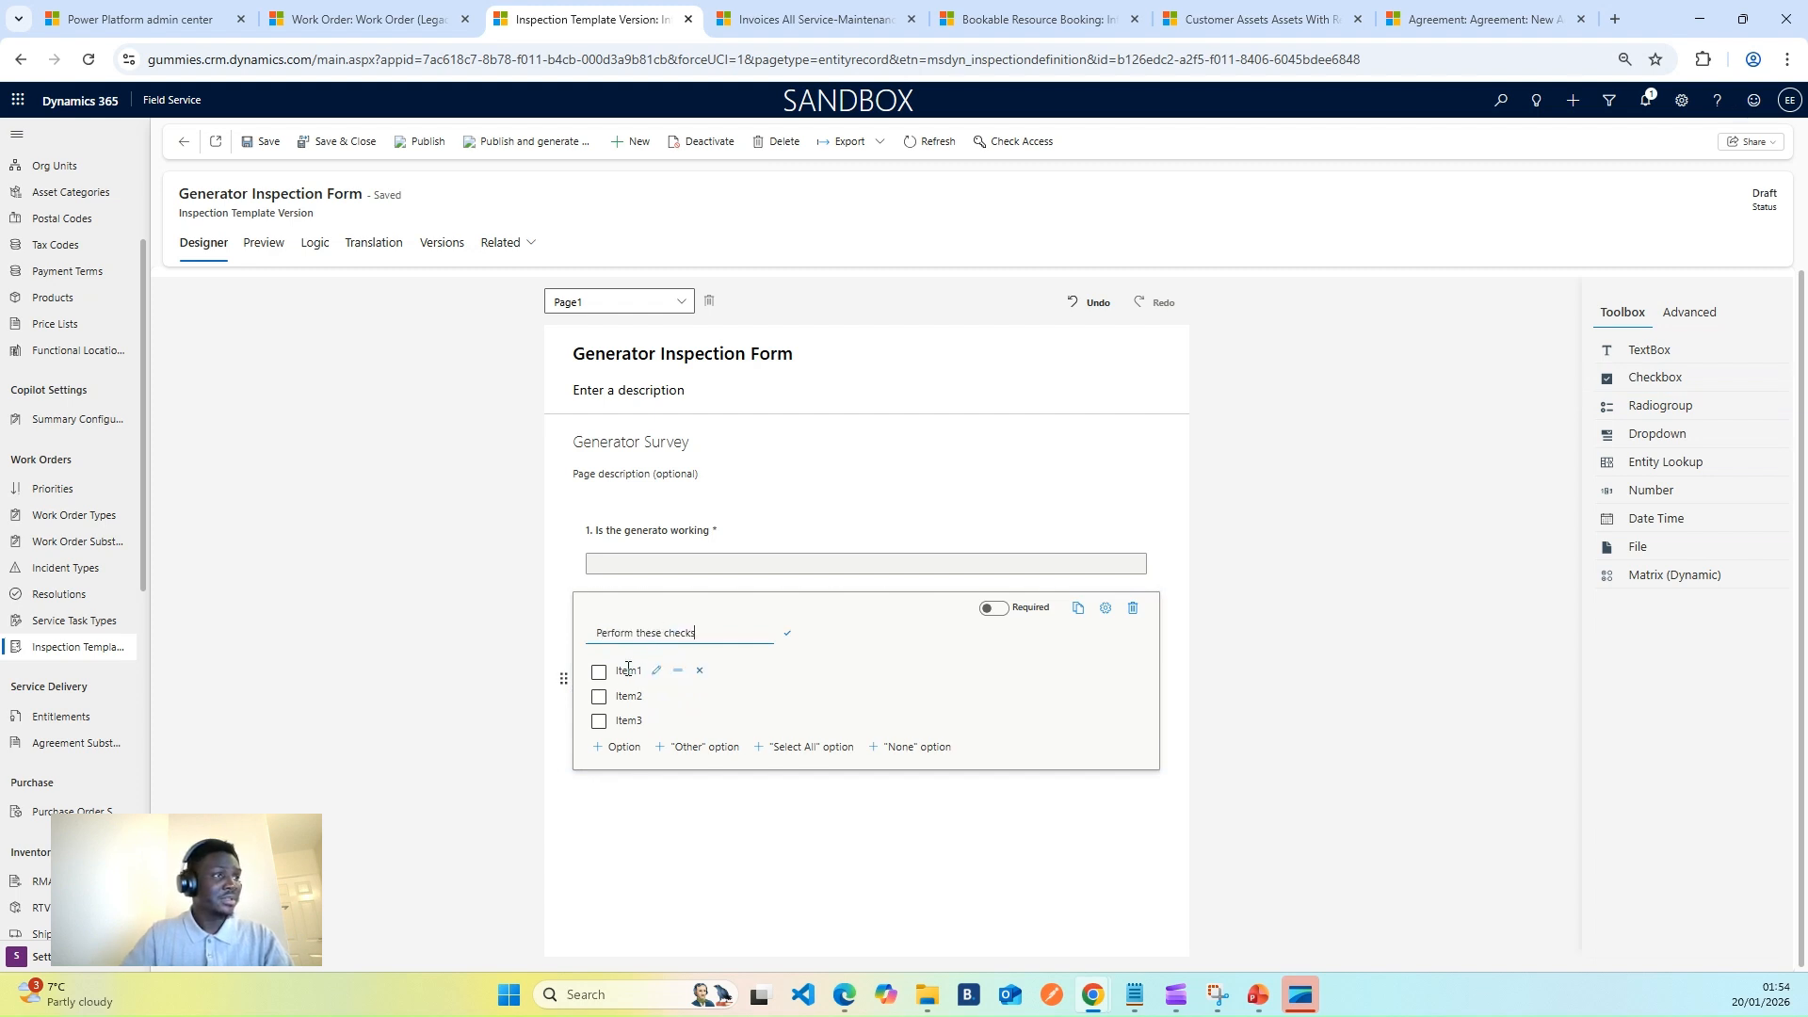
# - Label its options Check Power Socket, Check the Filter and Check the floor slab
pyautogui.click(640, 670)
pyautogui.write('Check Power S')
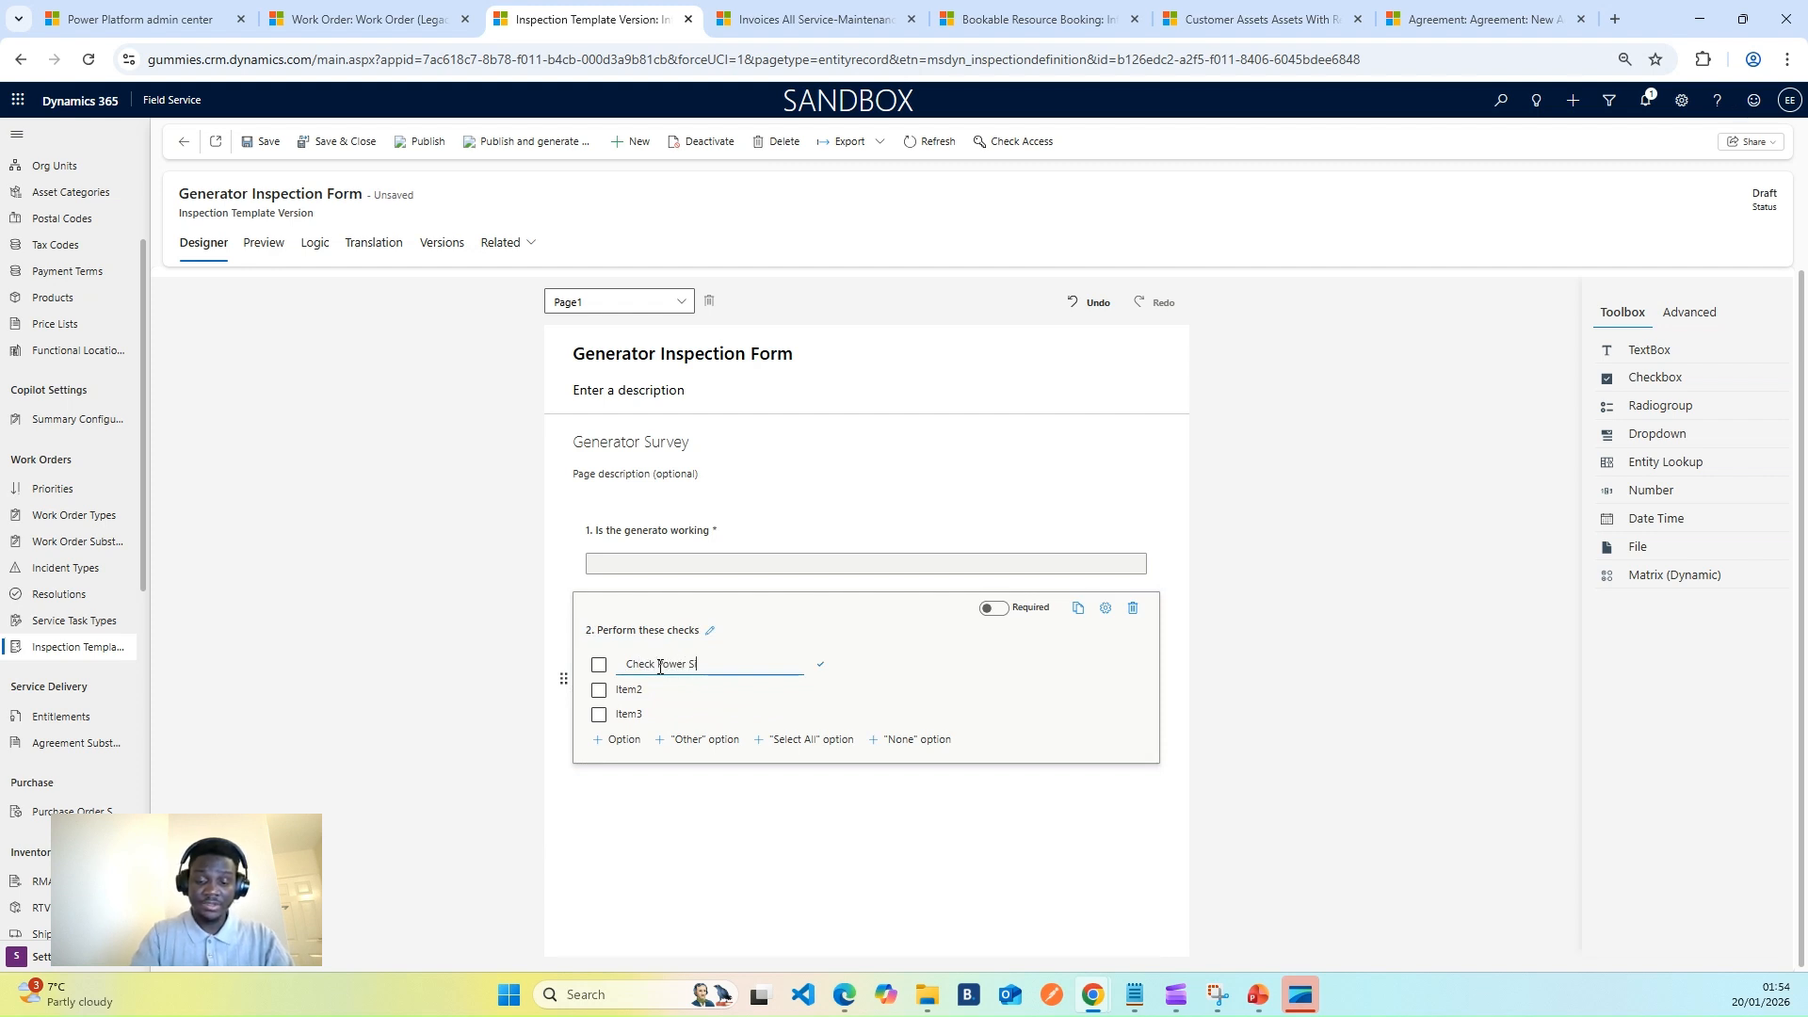
pyautogui.write('ocke')
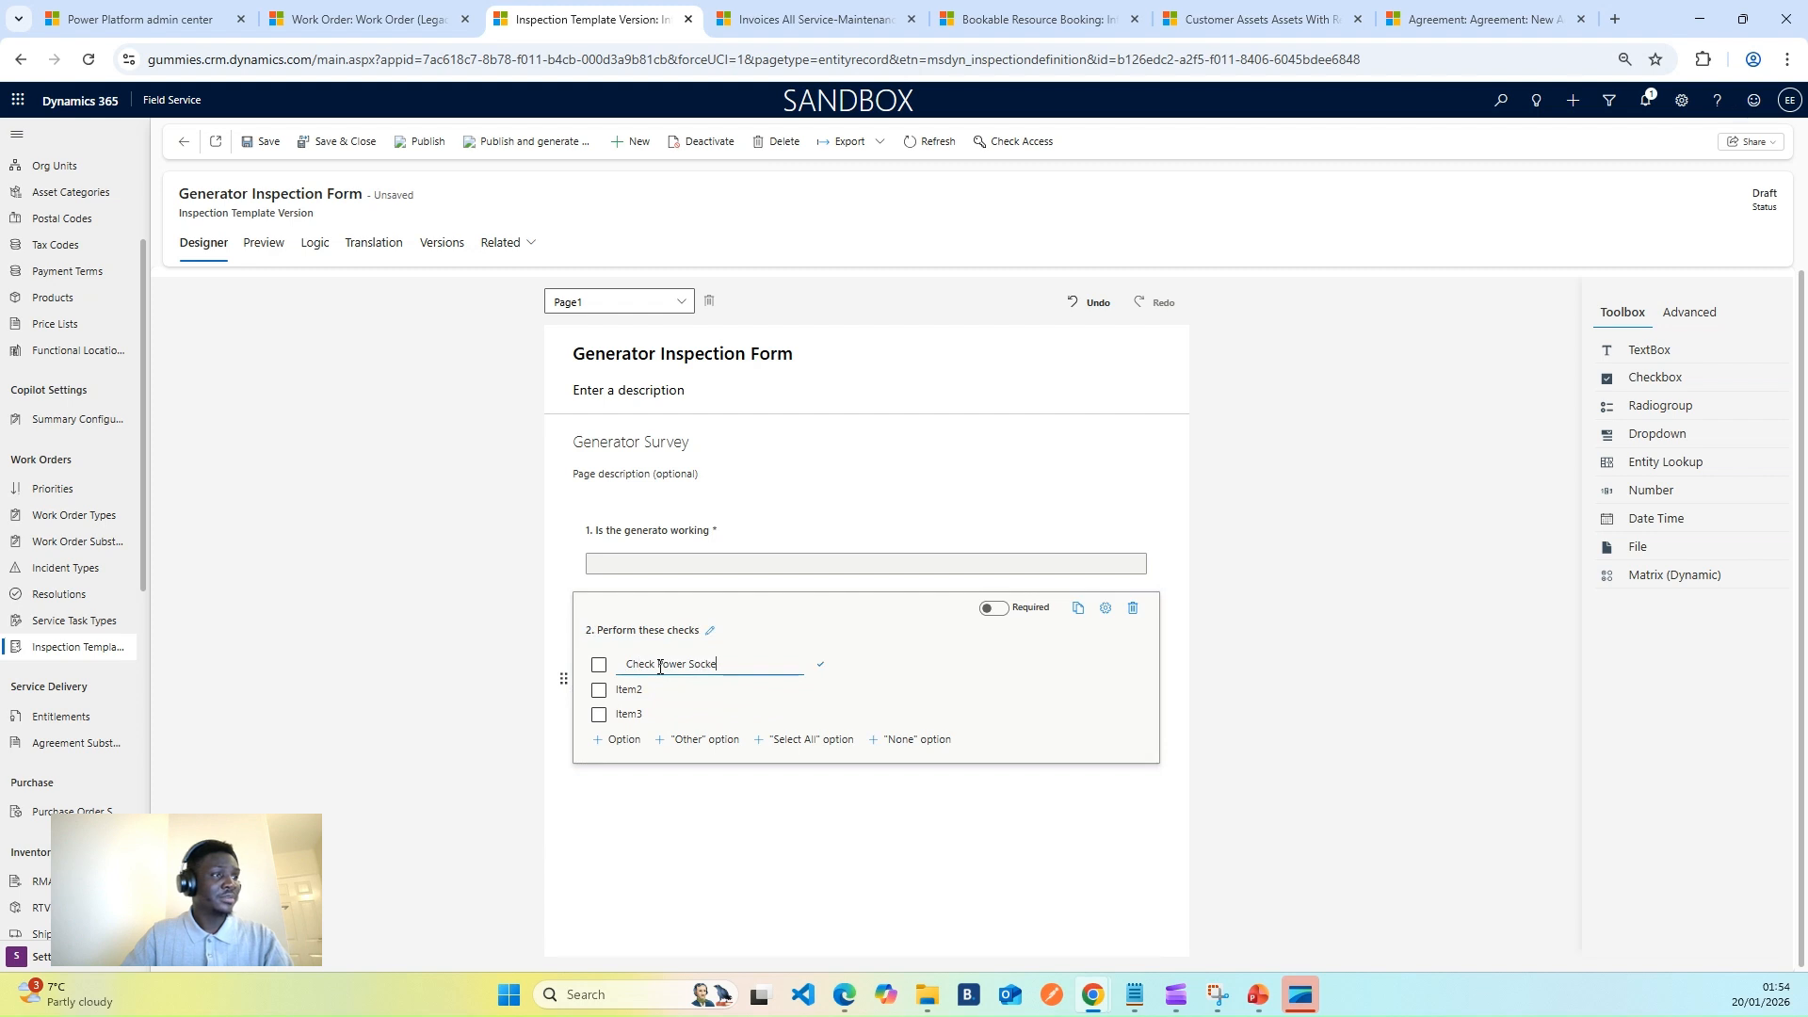
pyautogui.write('t')
pyautogui.click(653, 689)
pyautogui.write('Check')
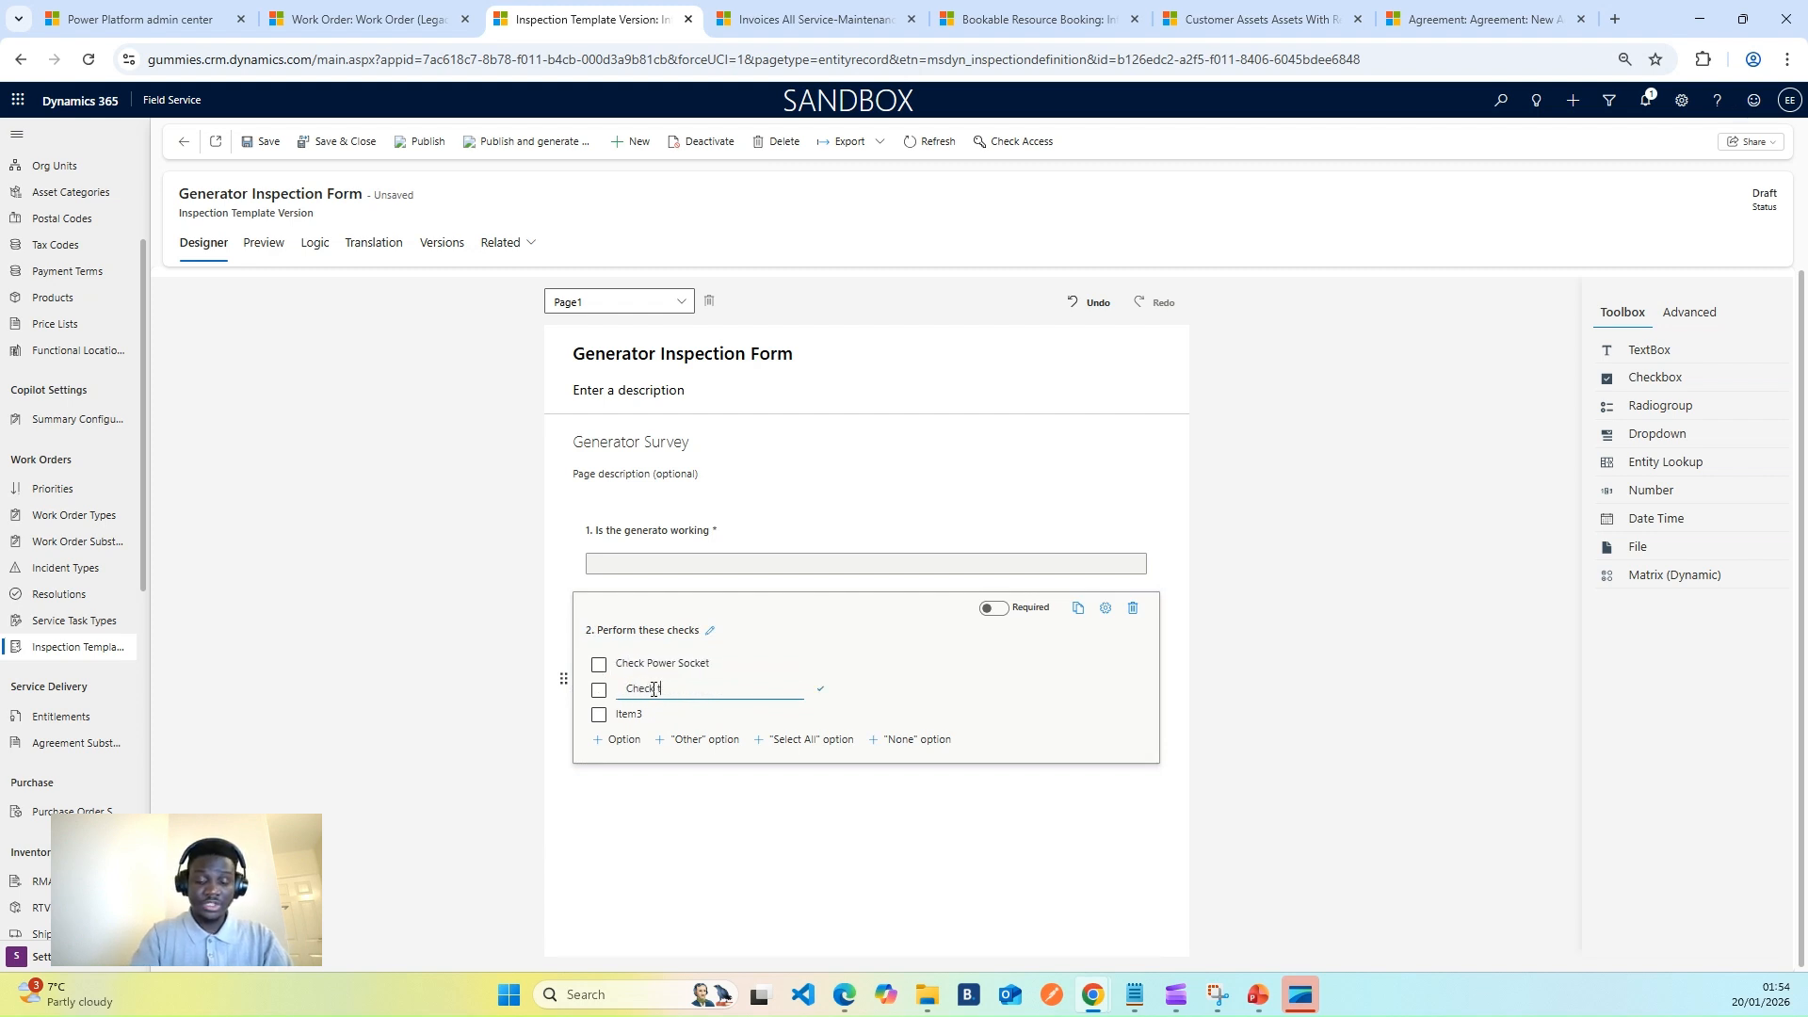
pyautogui.write(' the Filt')
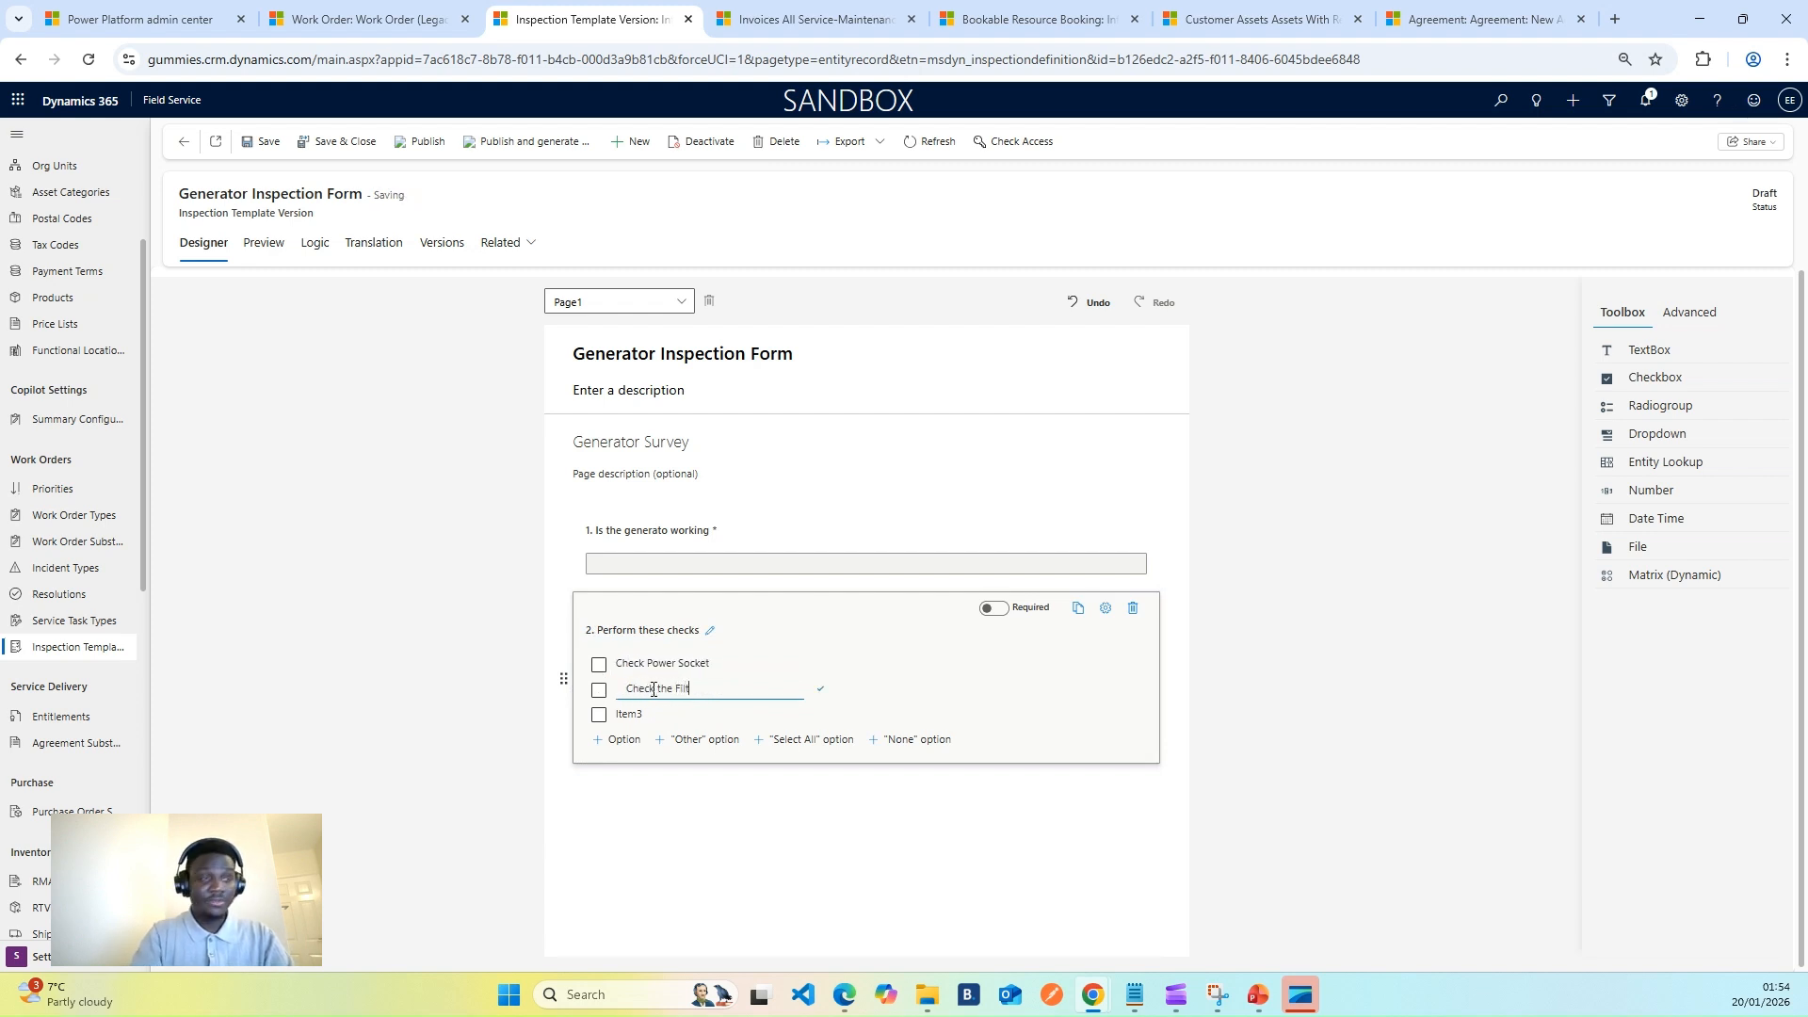
pyautogui.write('er')
pyautogui.click(649, 716)
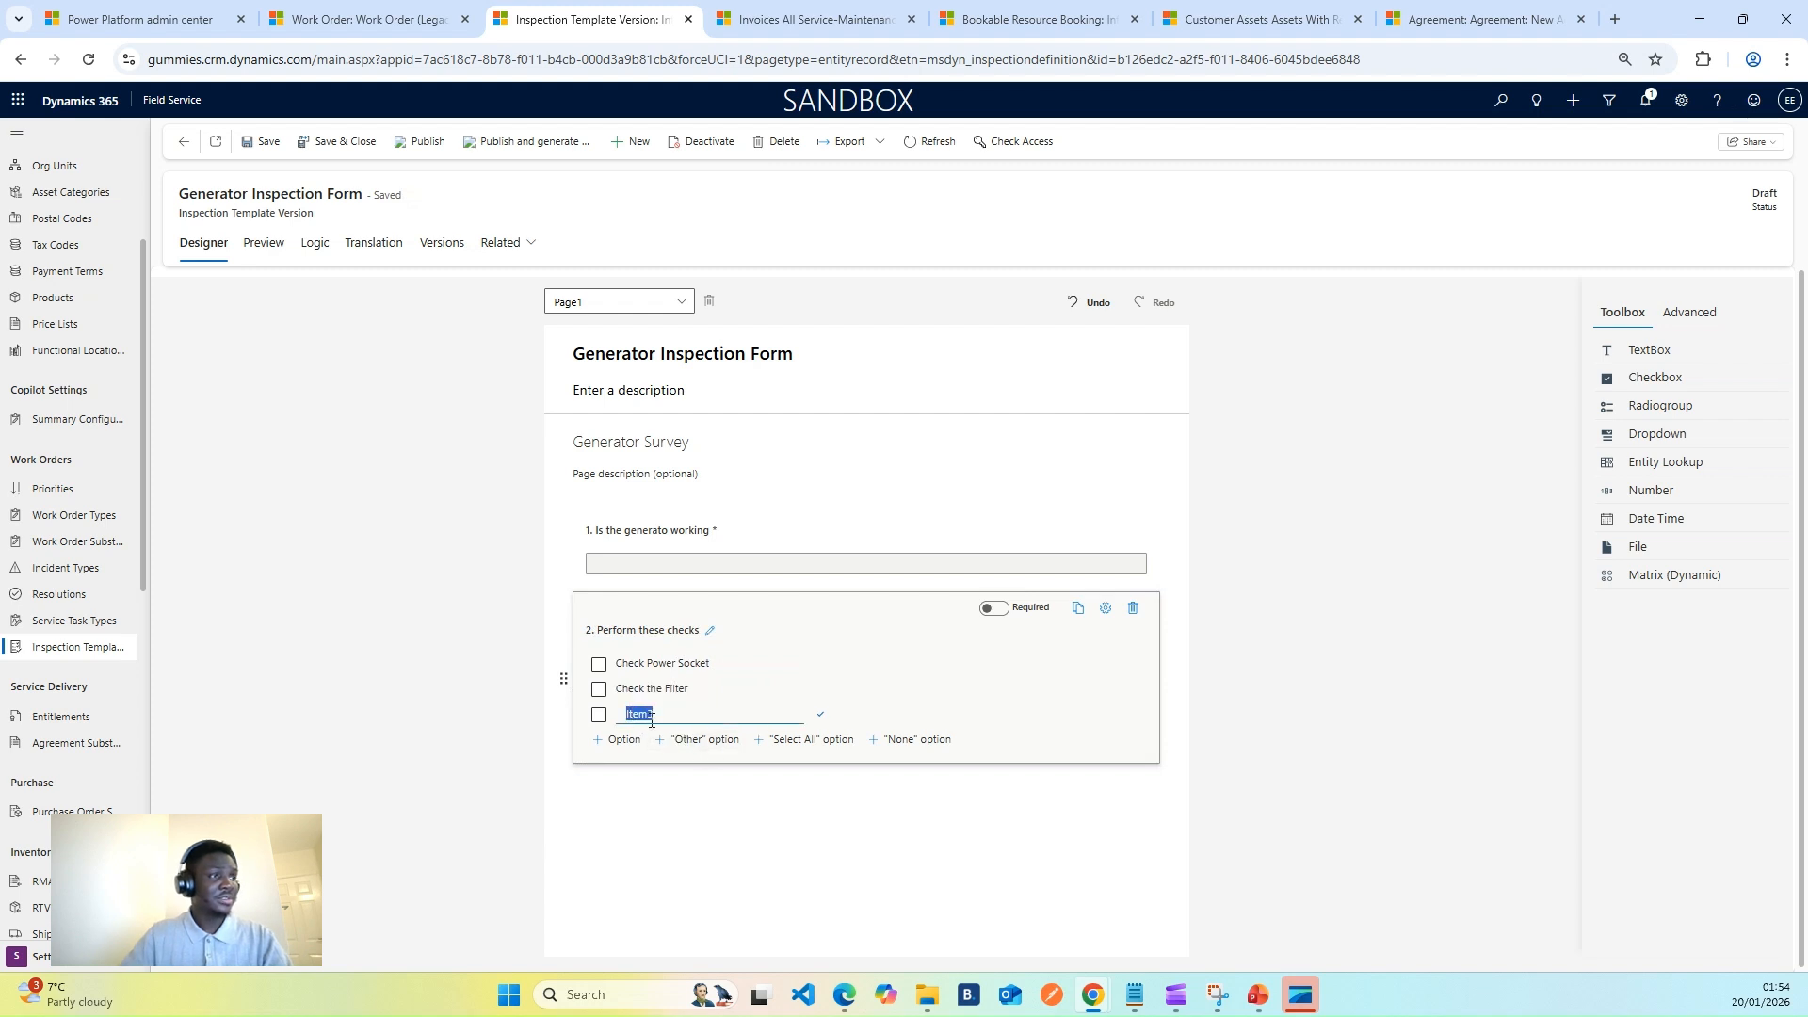
pyautogui.write('Check th')
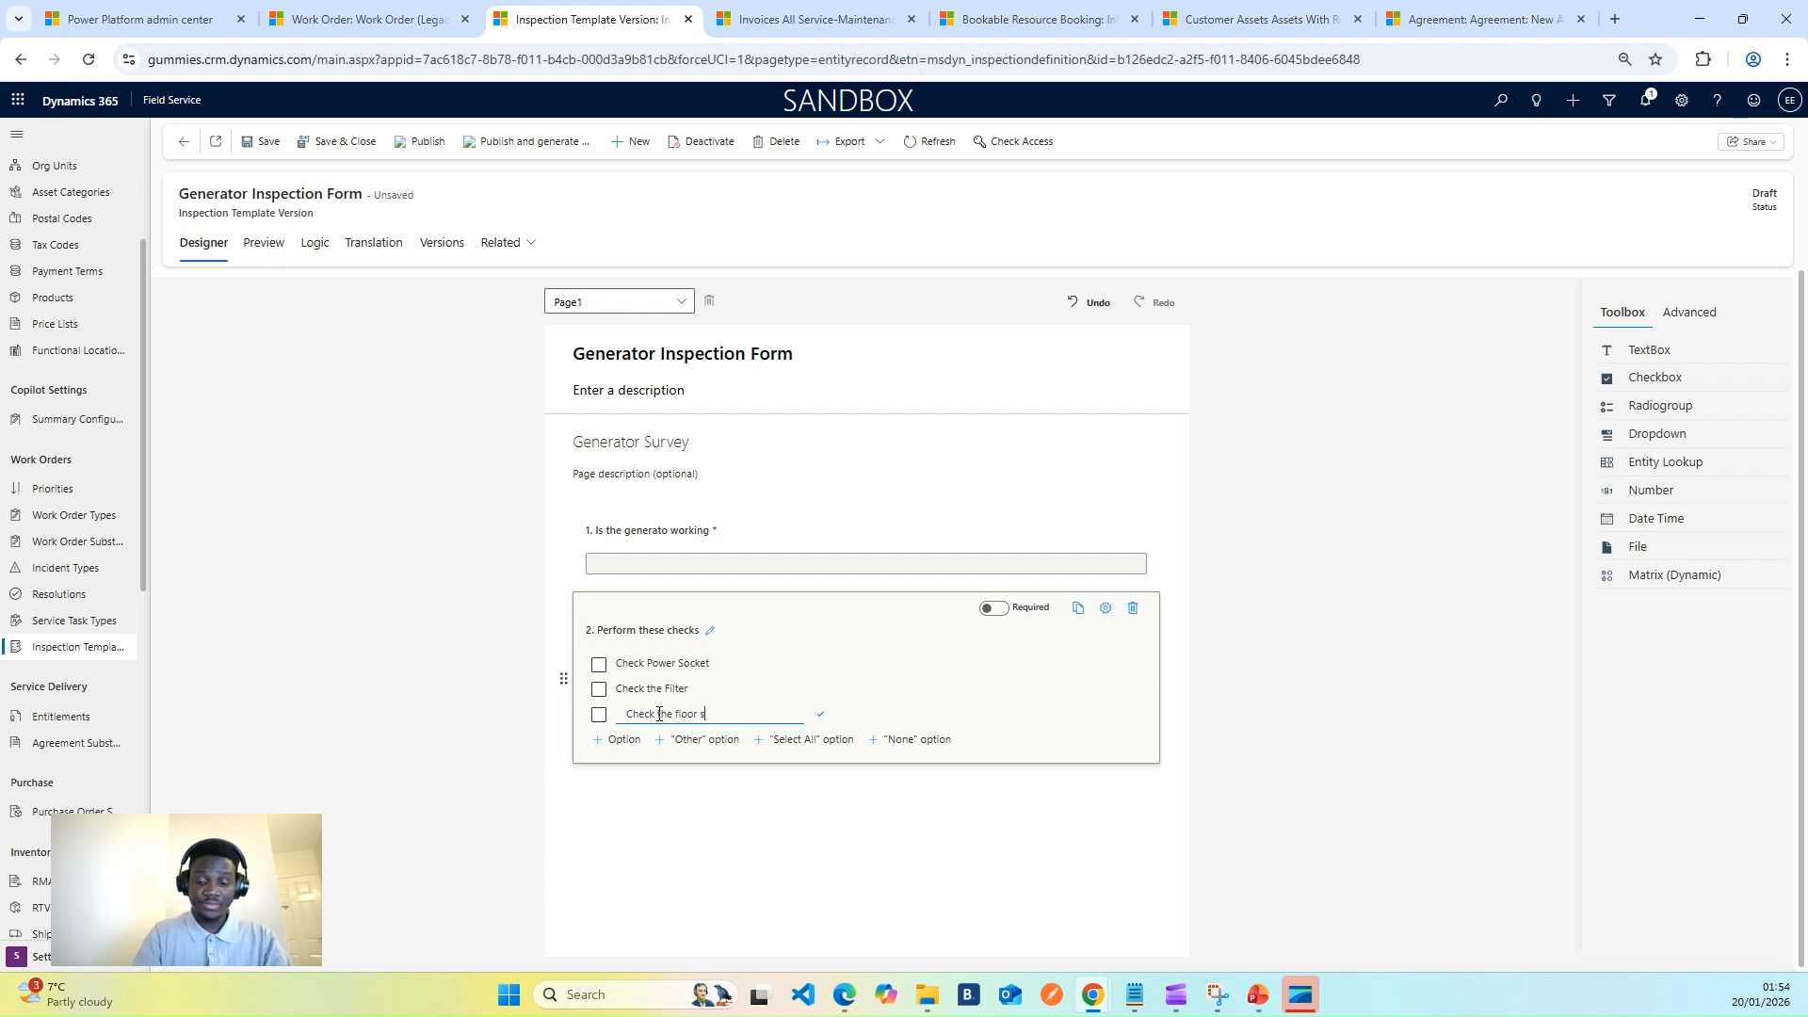
pyautogui.click(1047, 713)
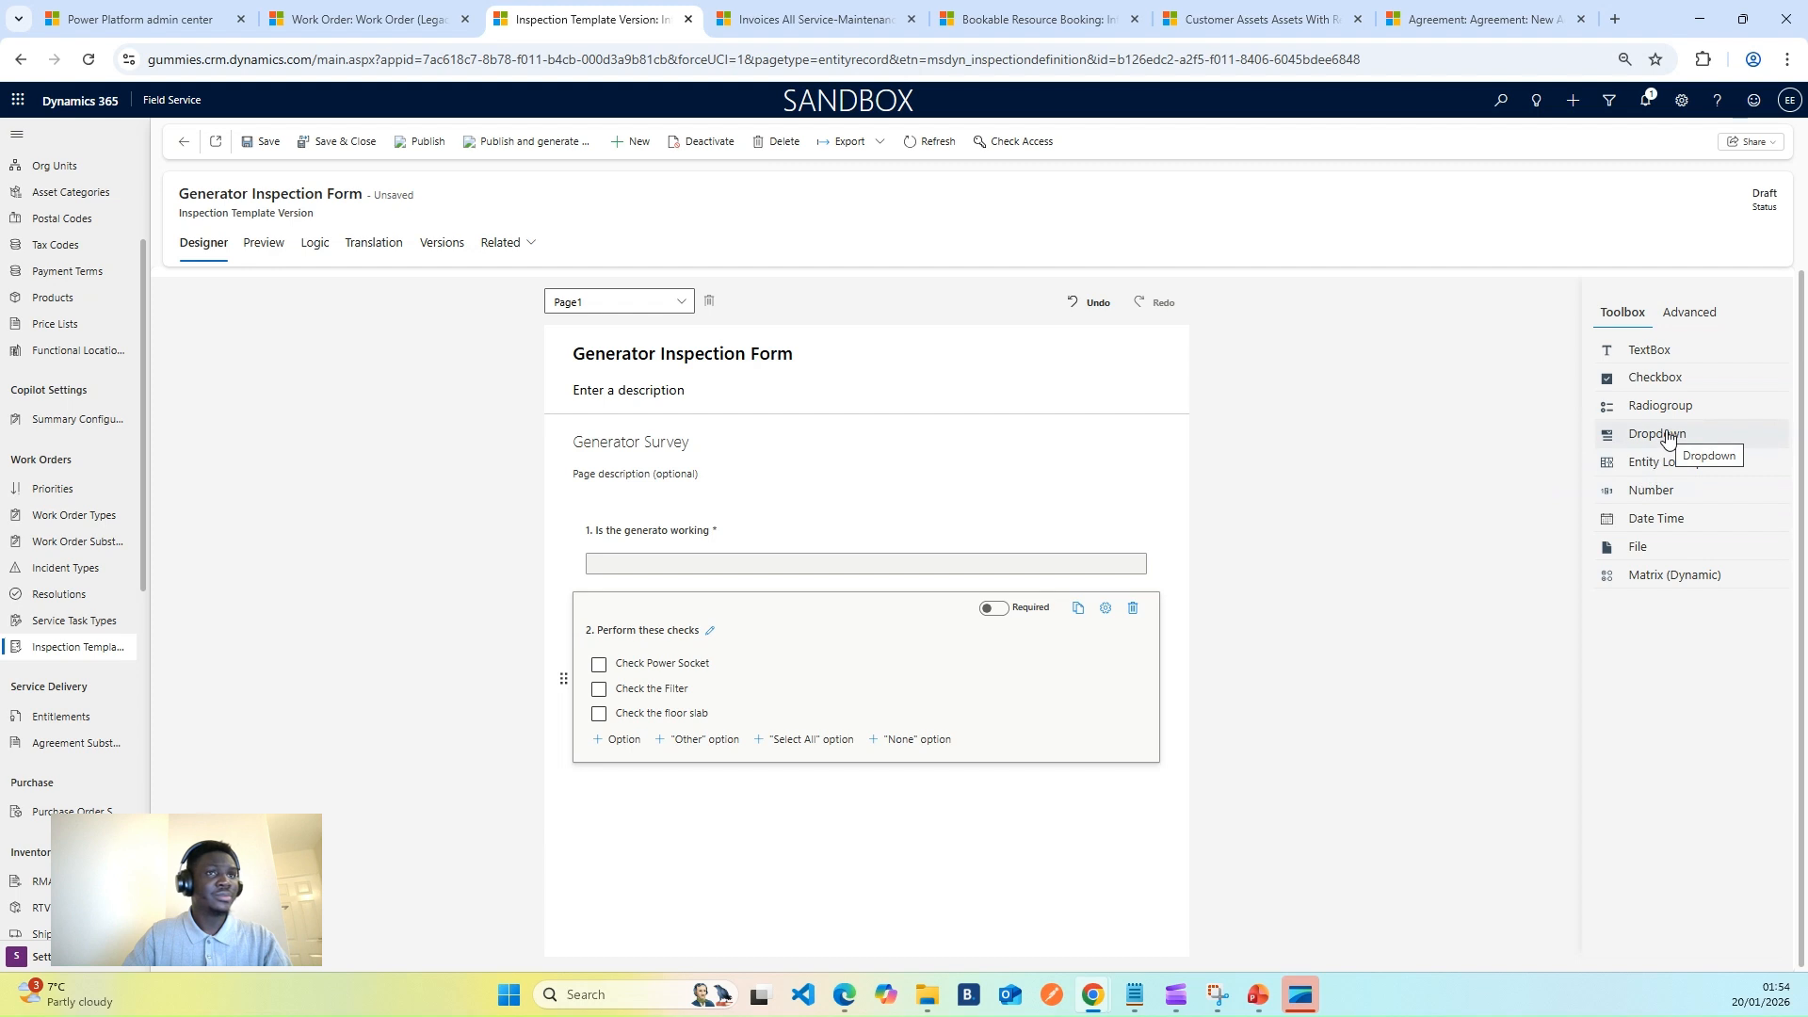
# - Add a radio question, drop its third option, and title it 'Is the Diesel level low?'
pyautogui.moveTo(1683, 414); pyautogui.dragTo(692, 828)
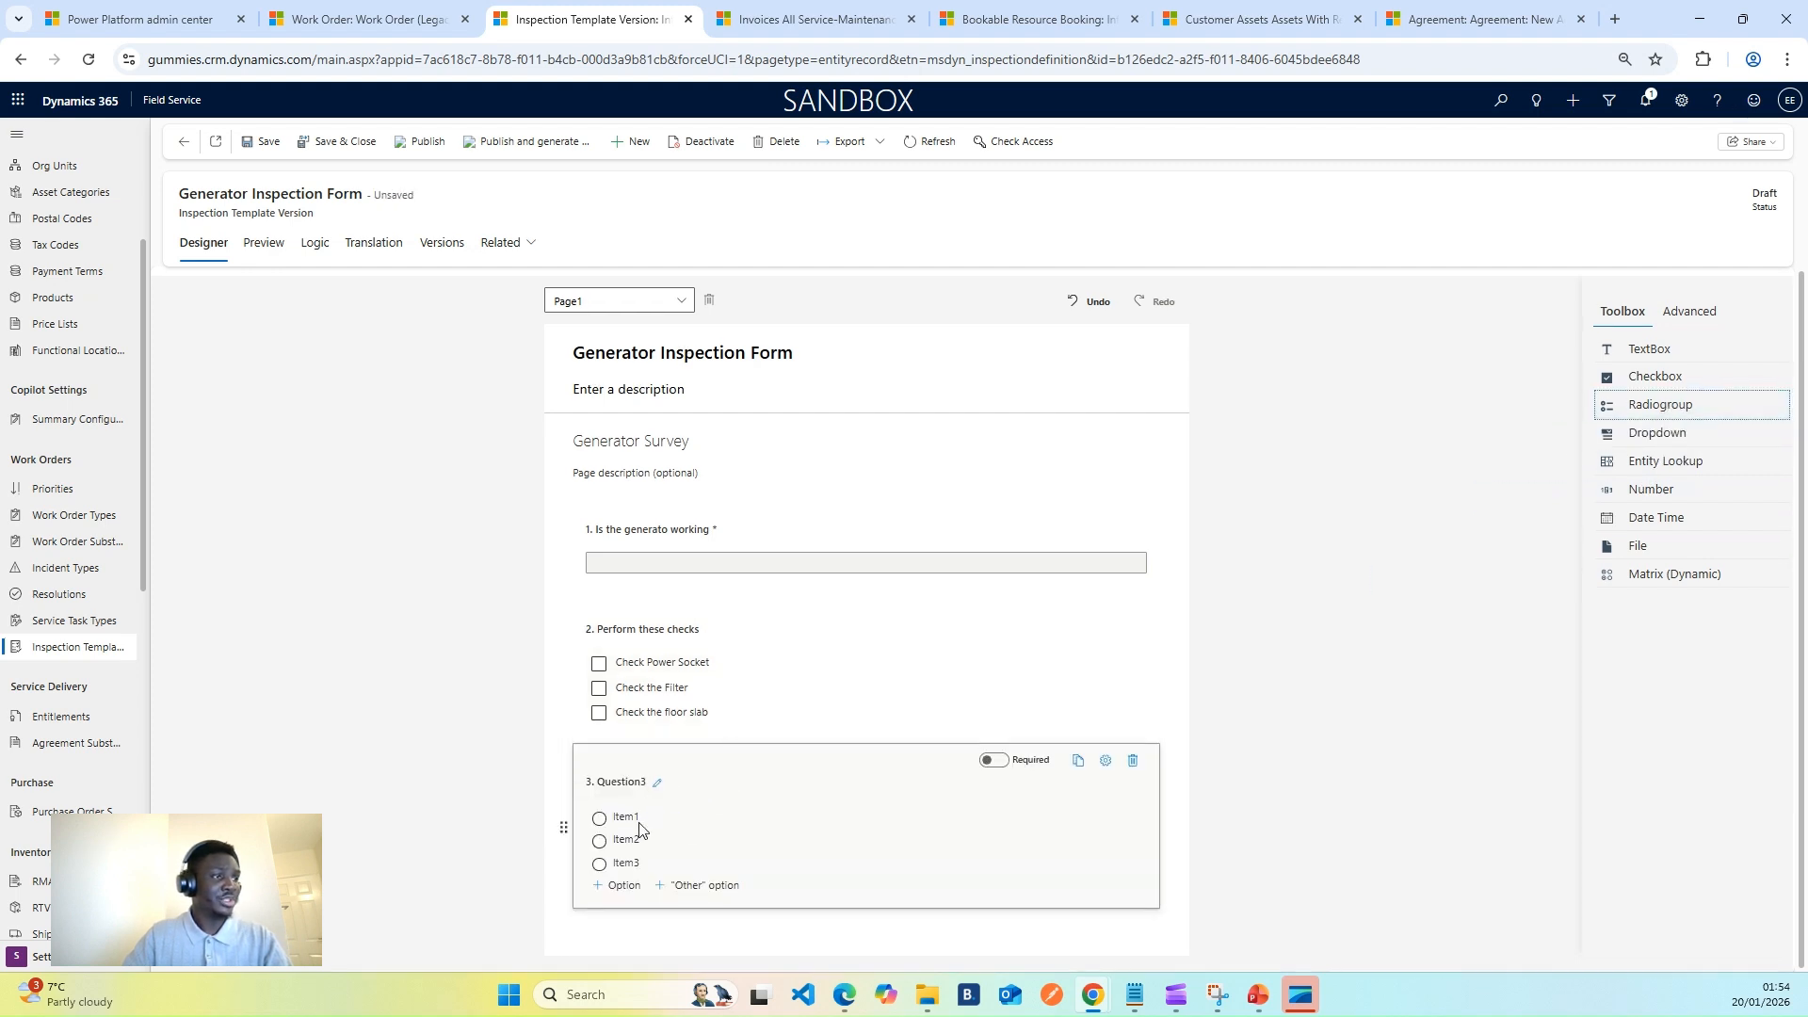
pyautogui.moveTo(634, 863)
pyautogui.click(696, 863)
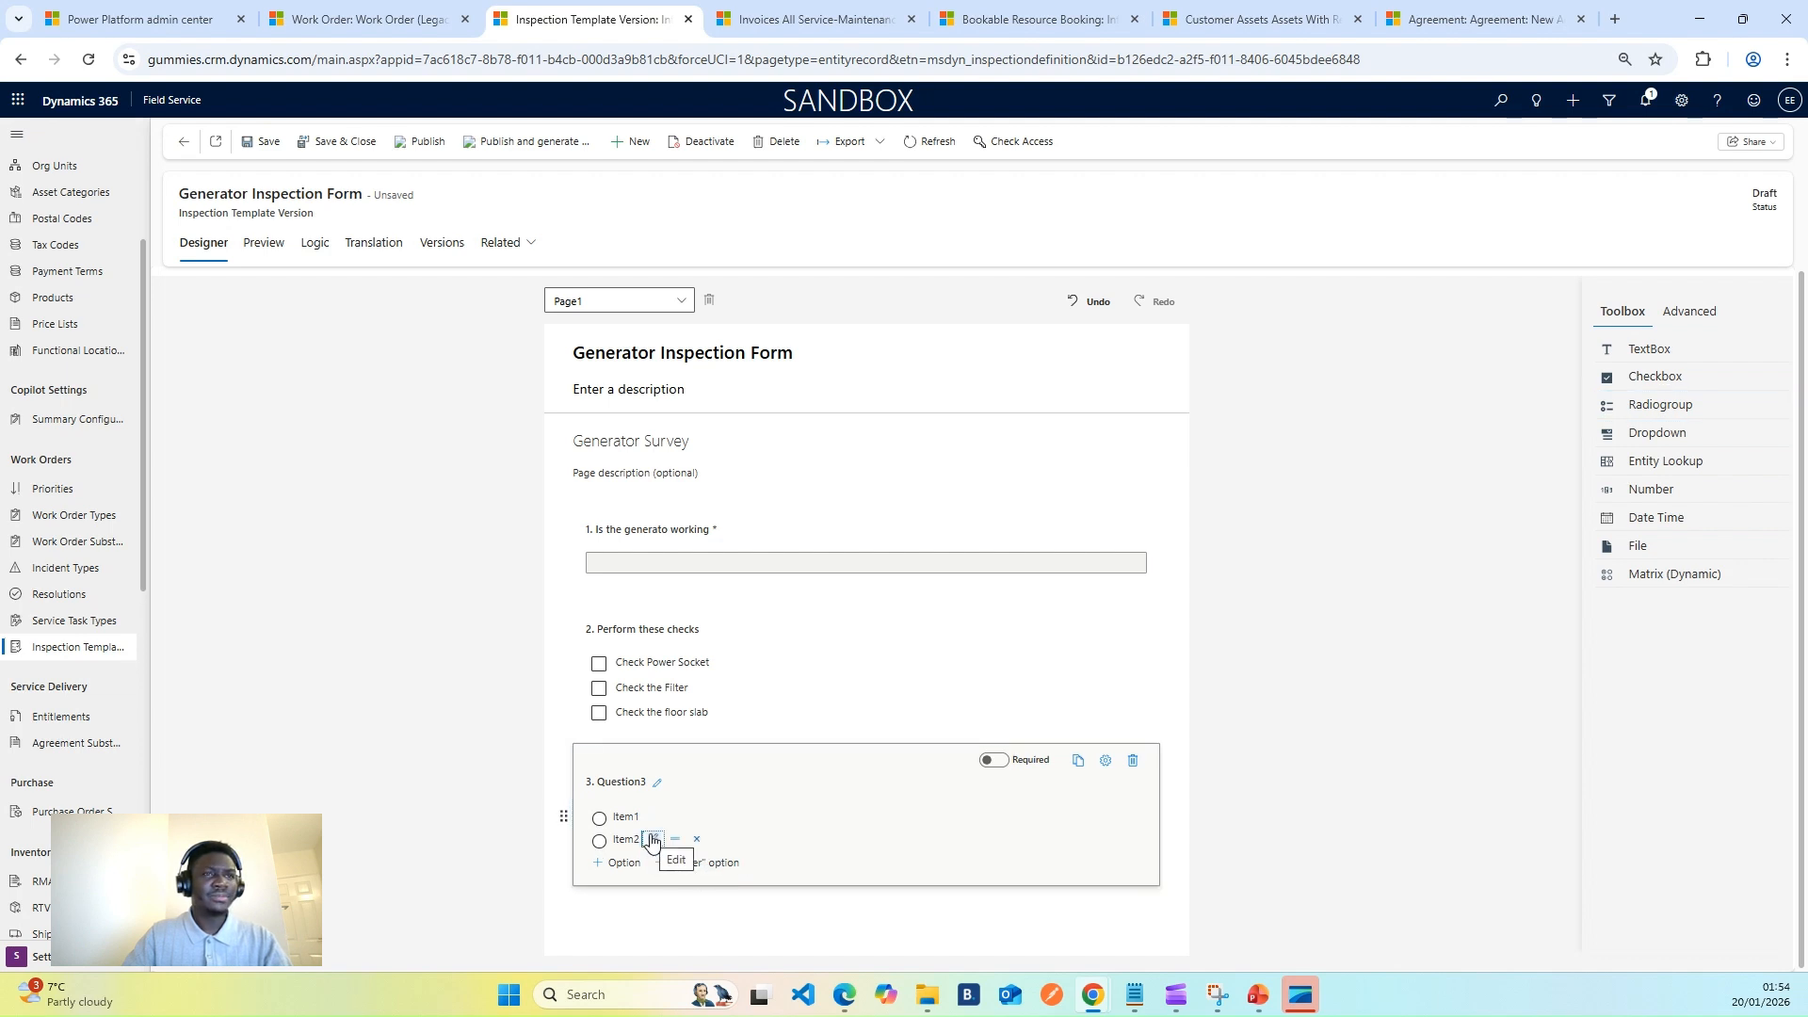
pyautogui.click(642, 782)
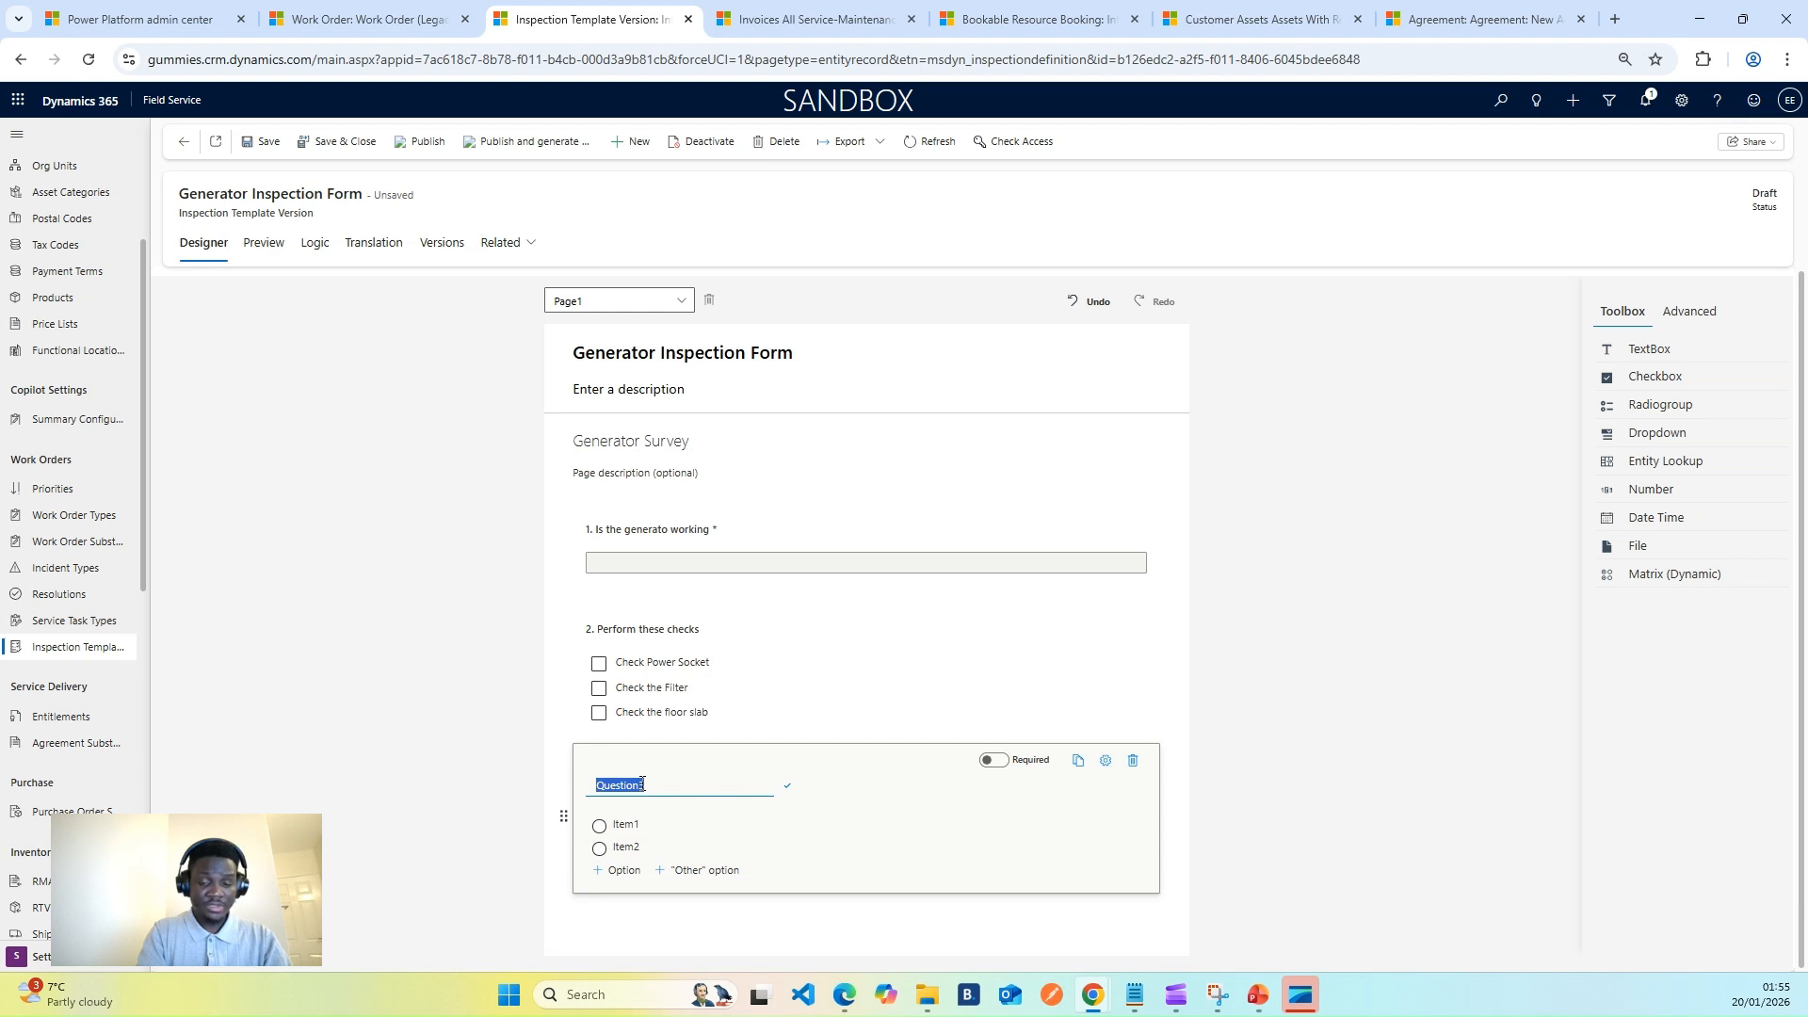
pyautogui.write('I sthe')
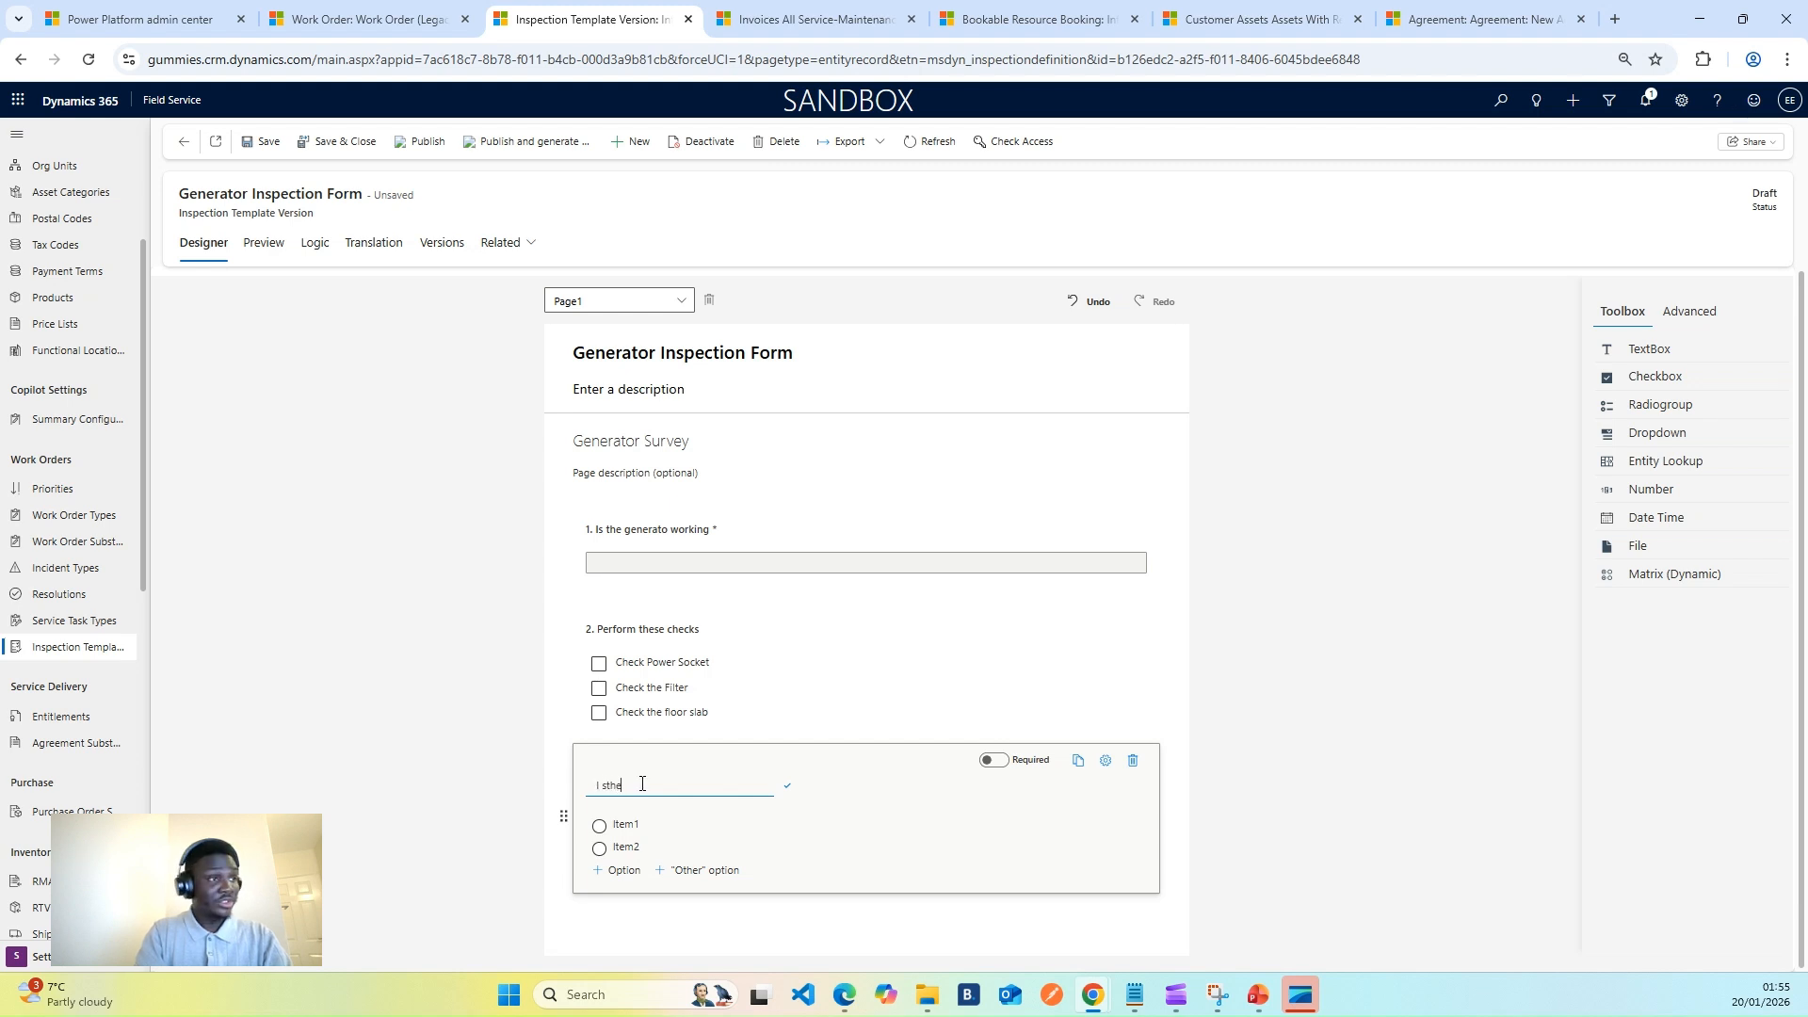
pyautogui.press('BackSpace')
pyautogui.press('BackSpace')
pyautogui.press('BackSpace')
pyautogui.press('BackSpace')
pyautogui.write('s')
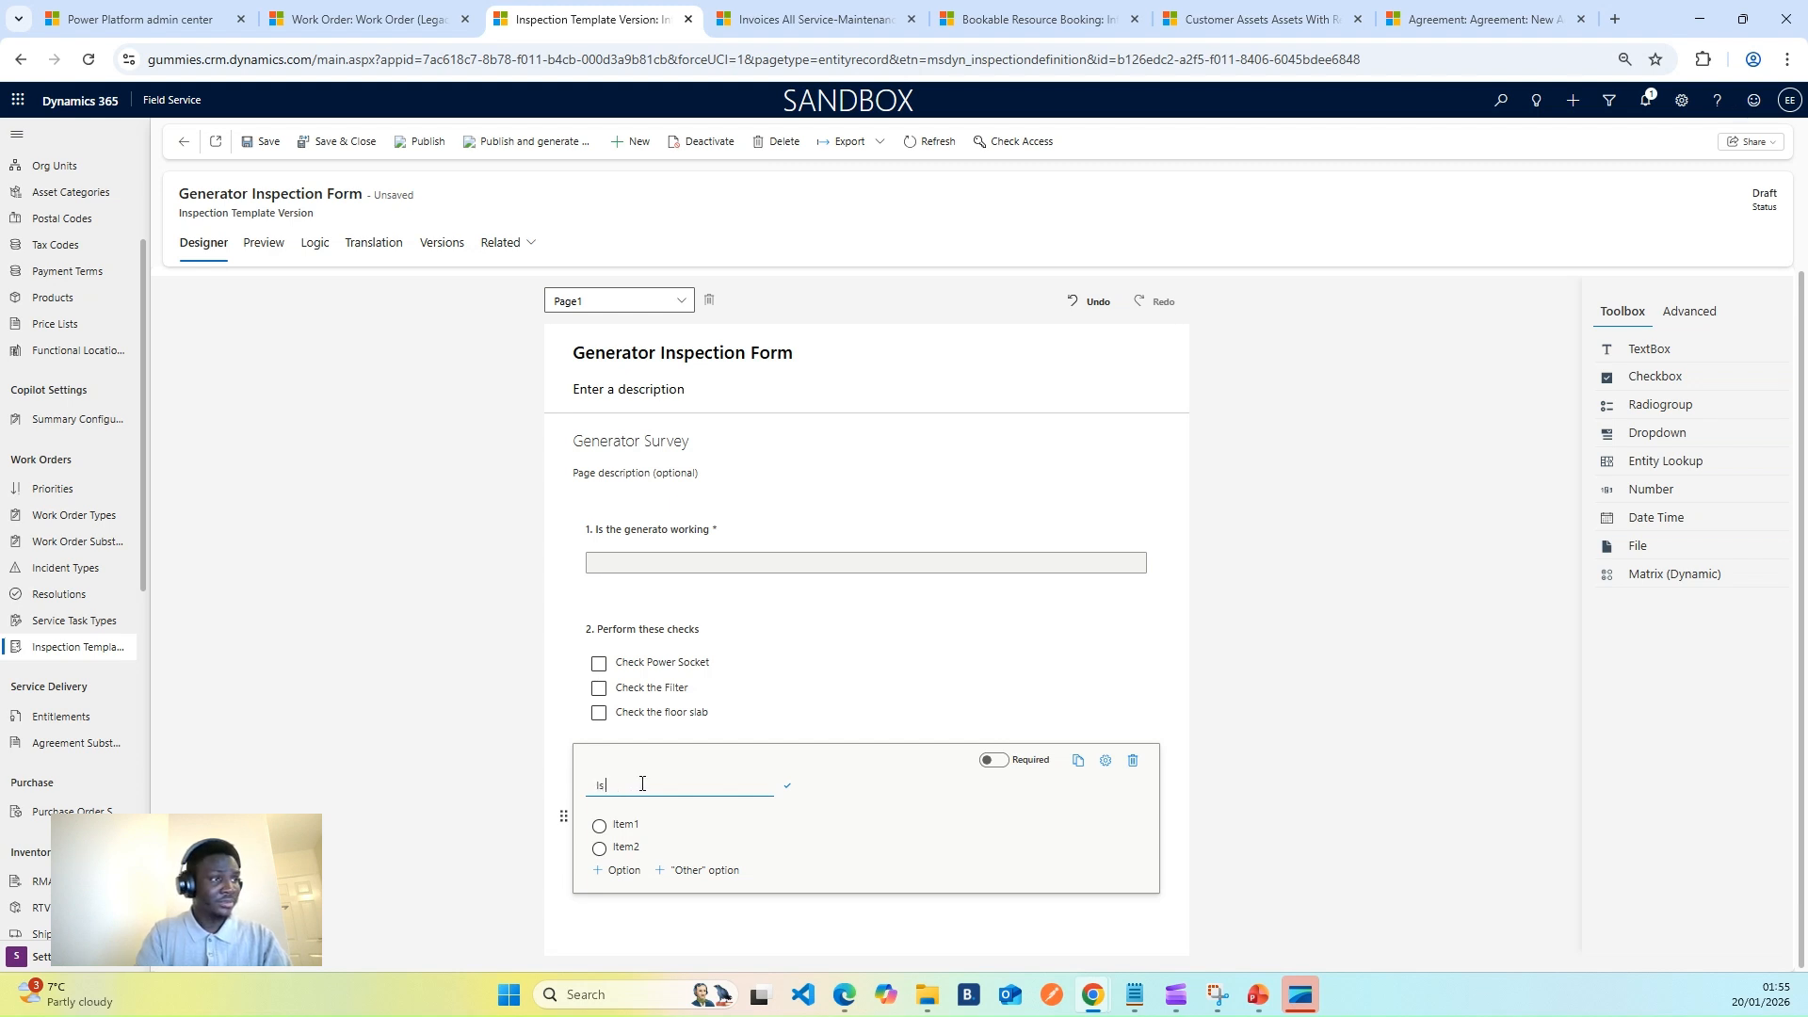
pyautogui.write(' the Diesel')
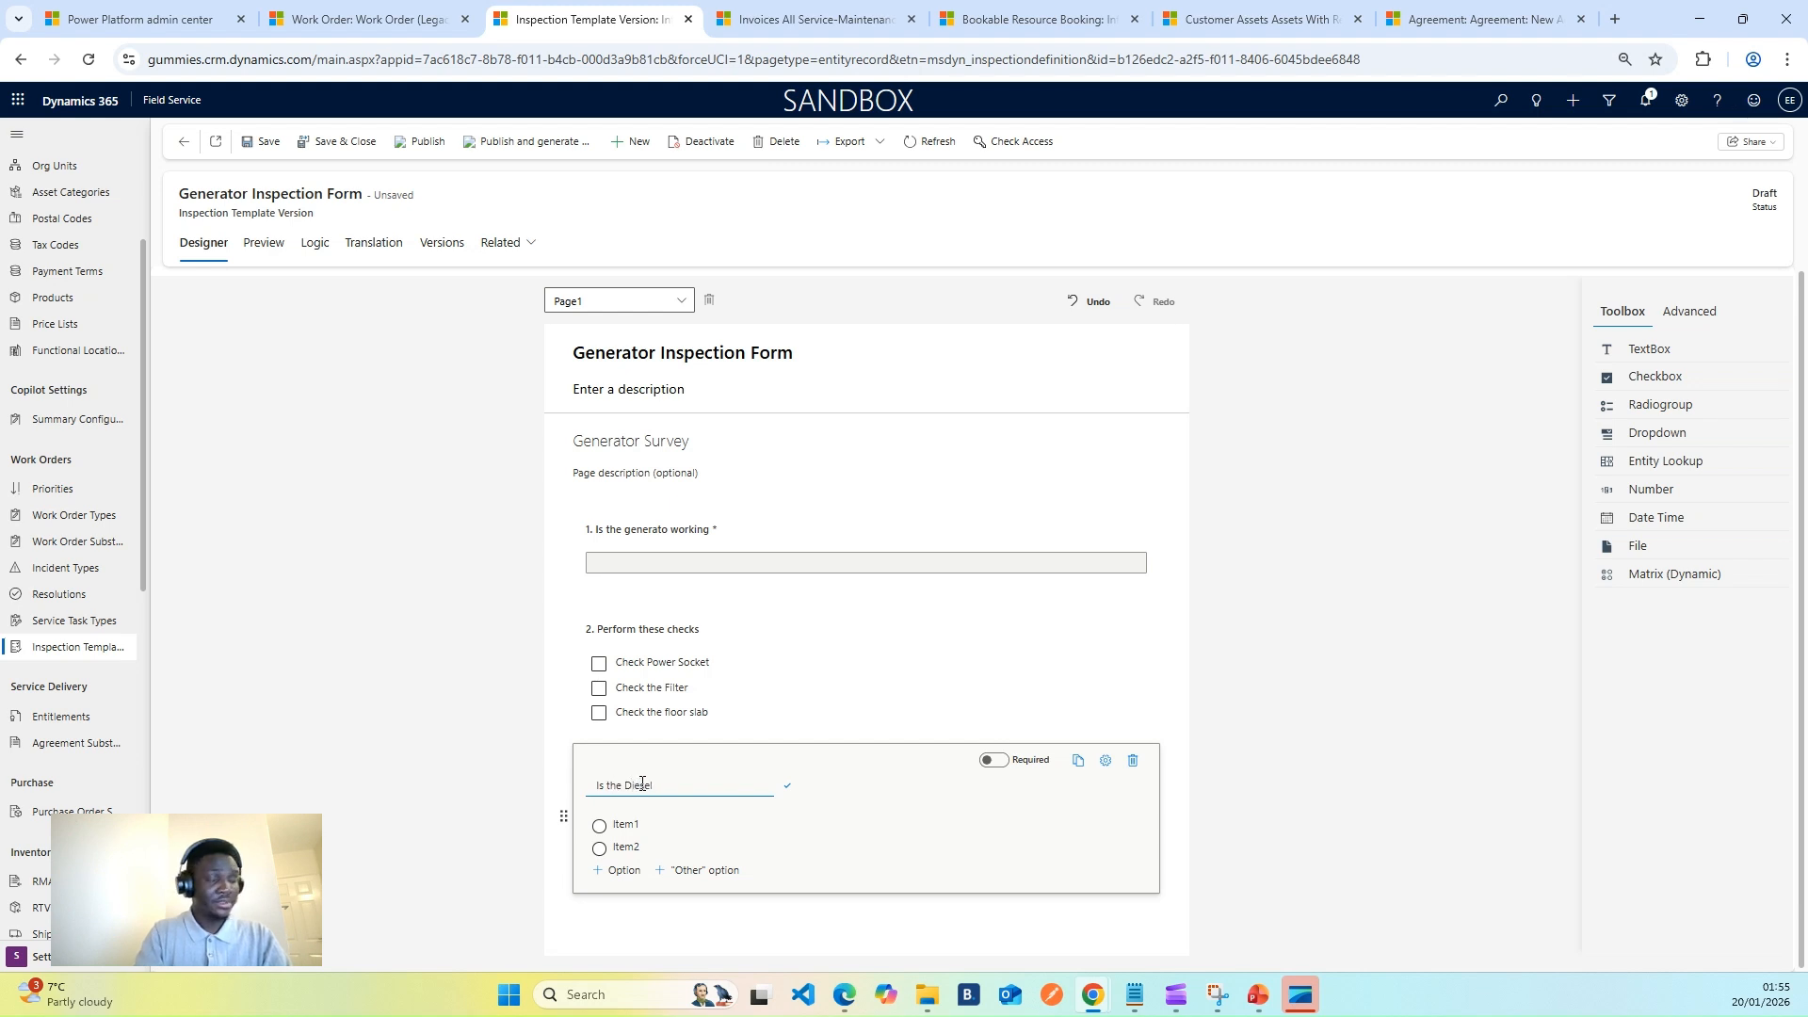
pyautogui.write(' level')
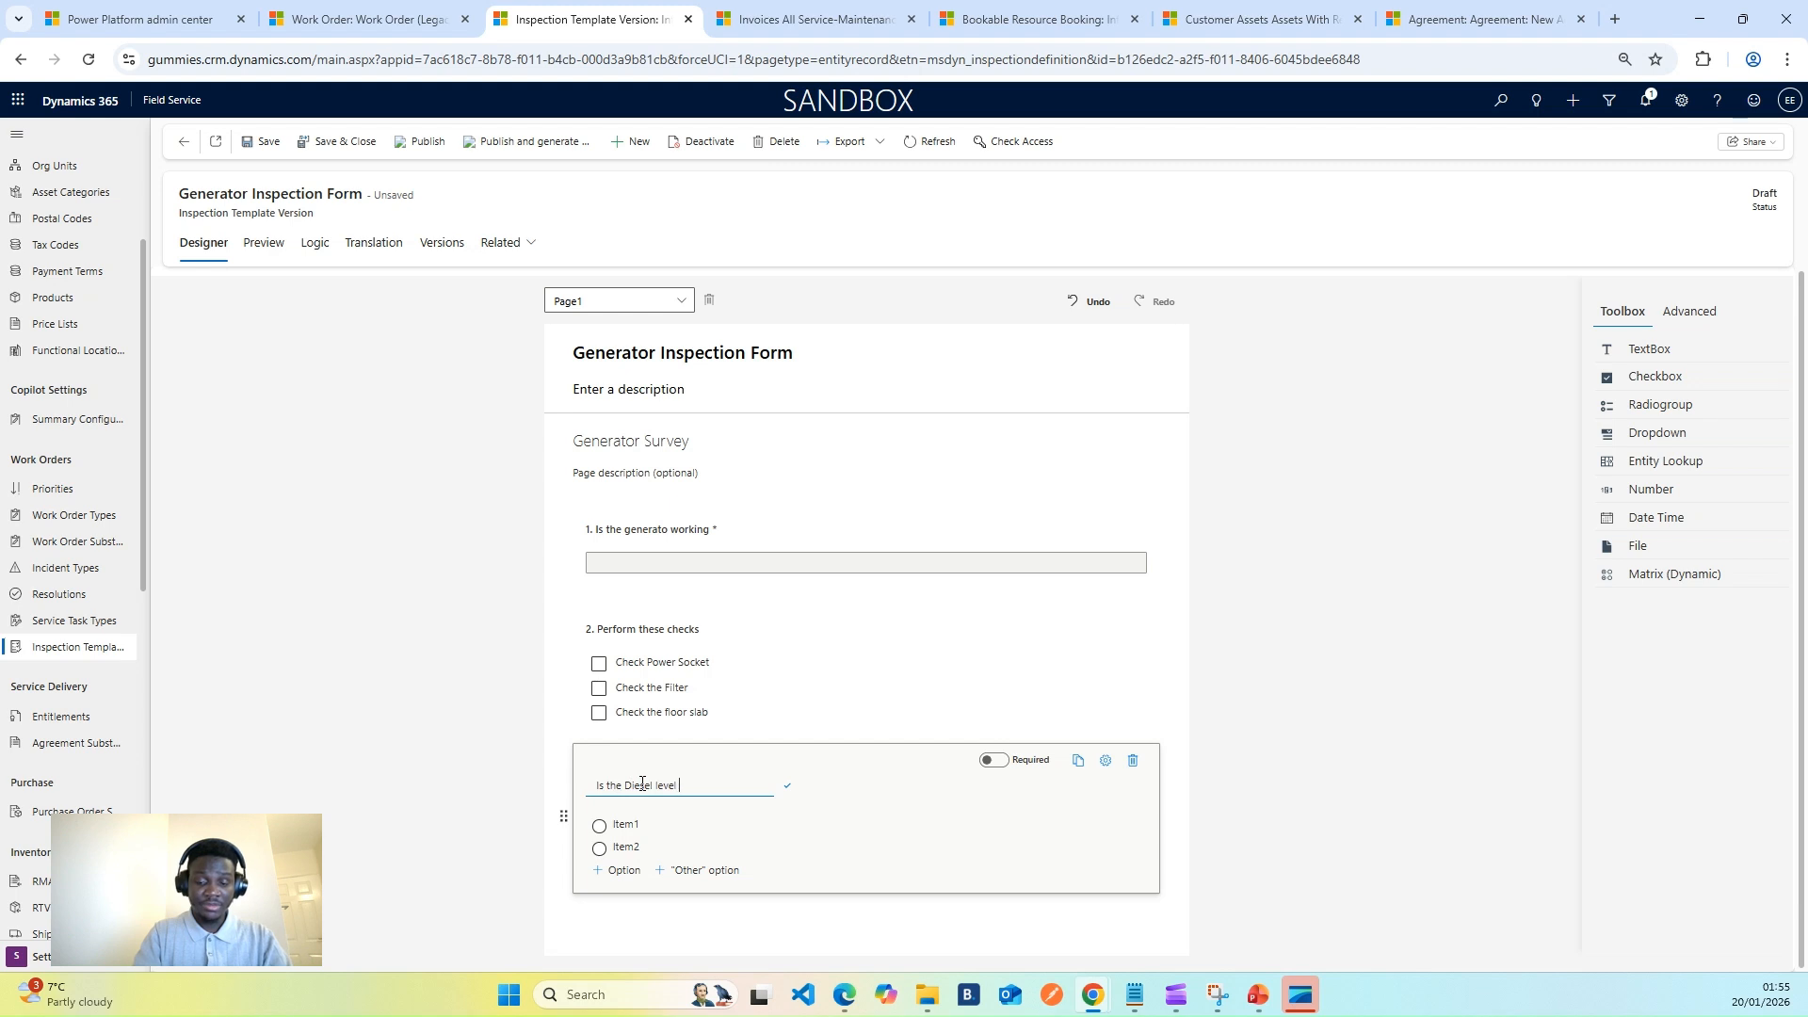
pyautogui.write(' low?')
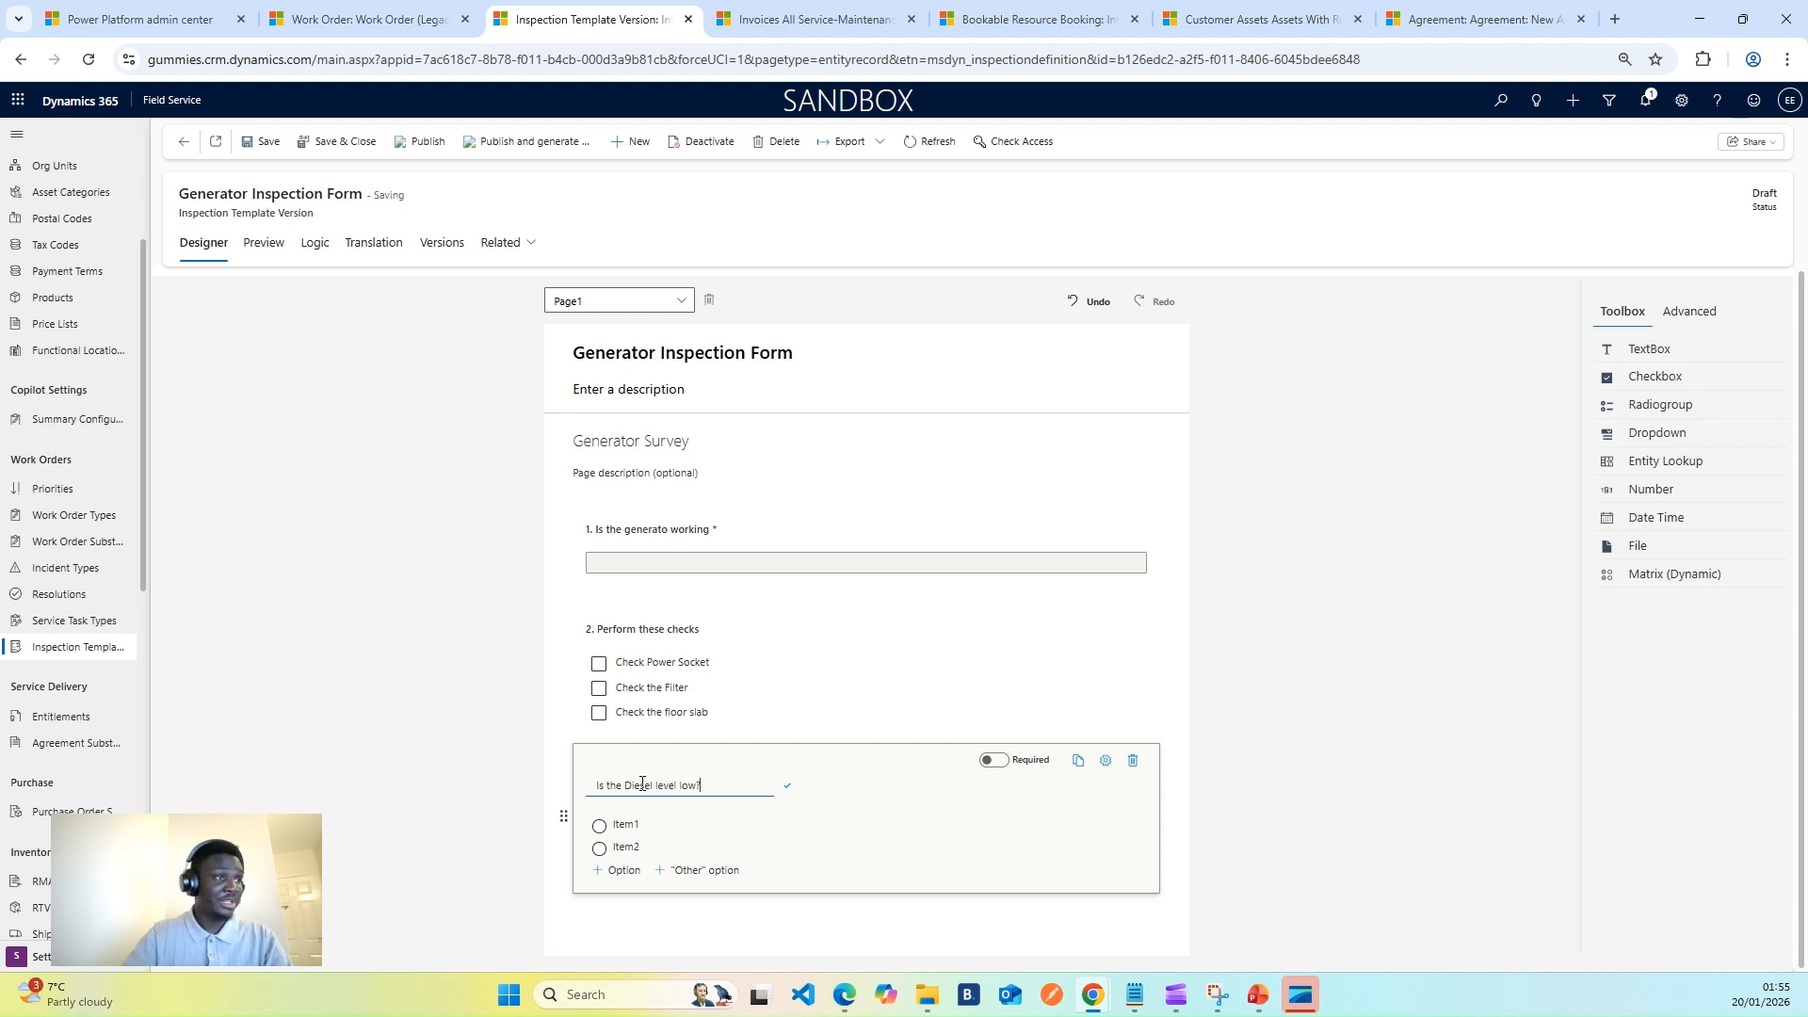
# - Rename the answer options to Yes and No and save the form
pyautogui.click(618, 825)
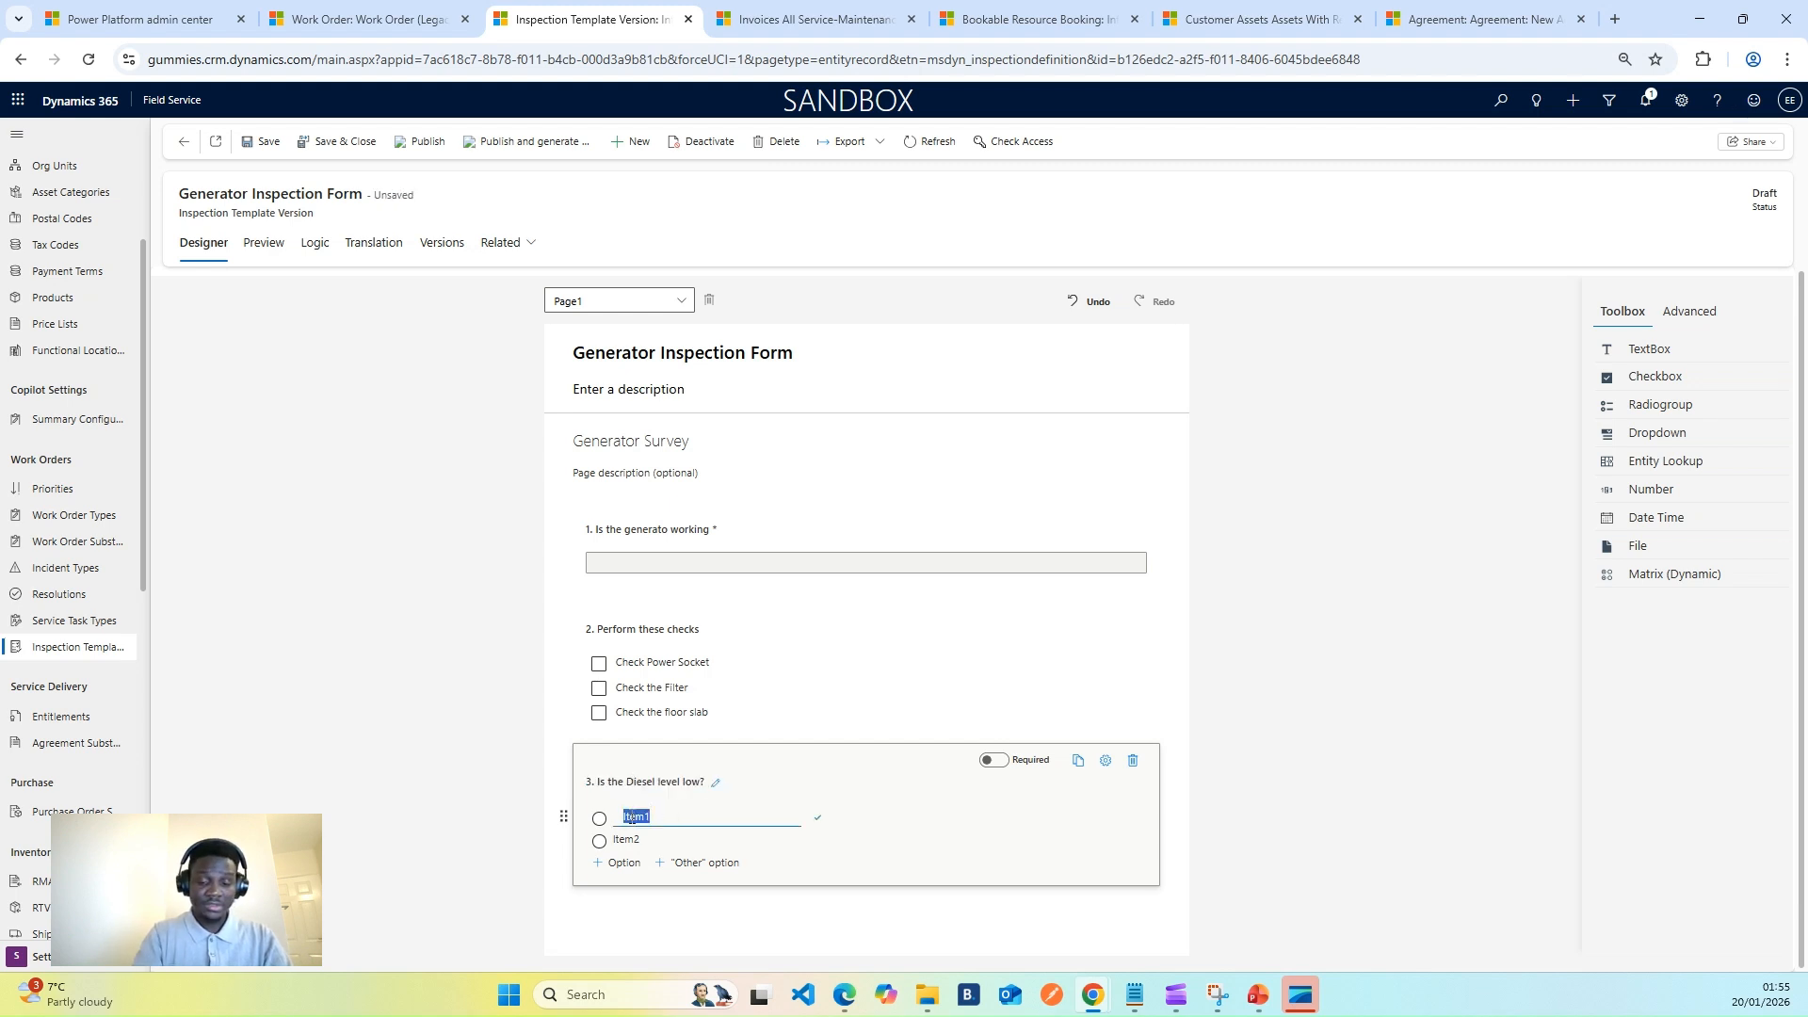
pyautogui.write('Yes')
pyautogui.click(630, 839)
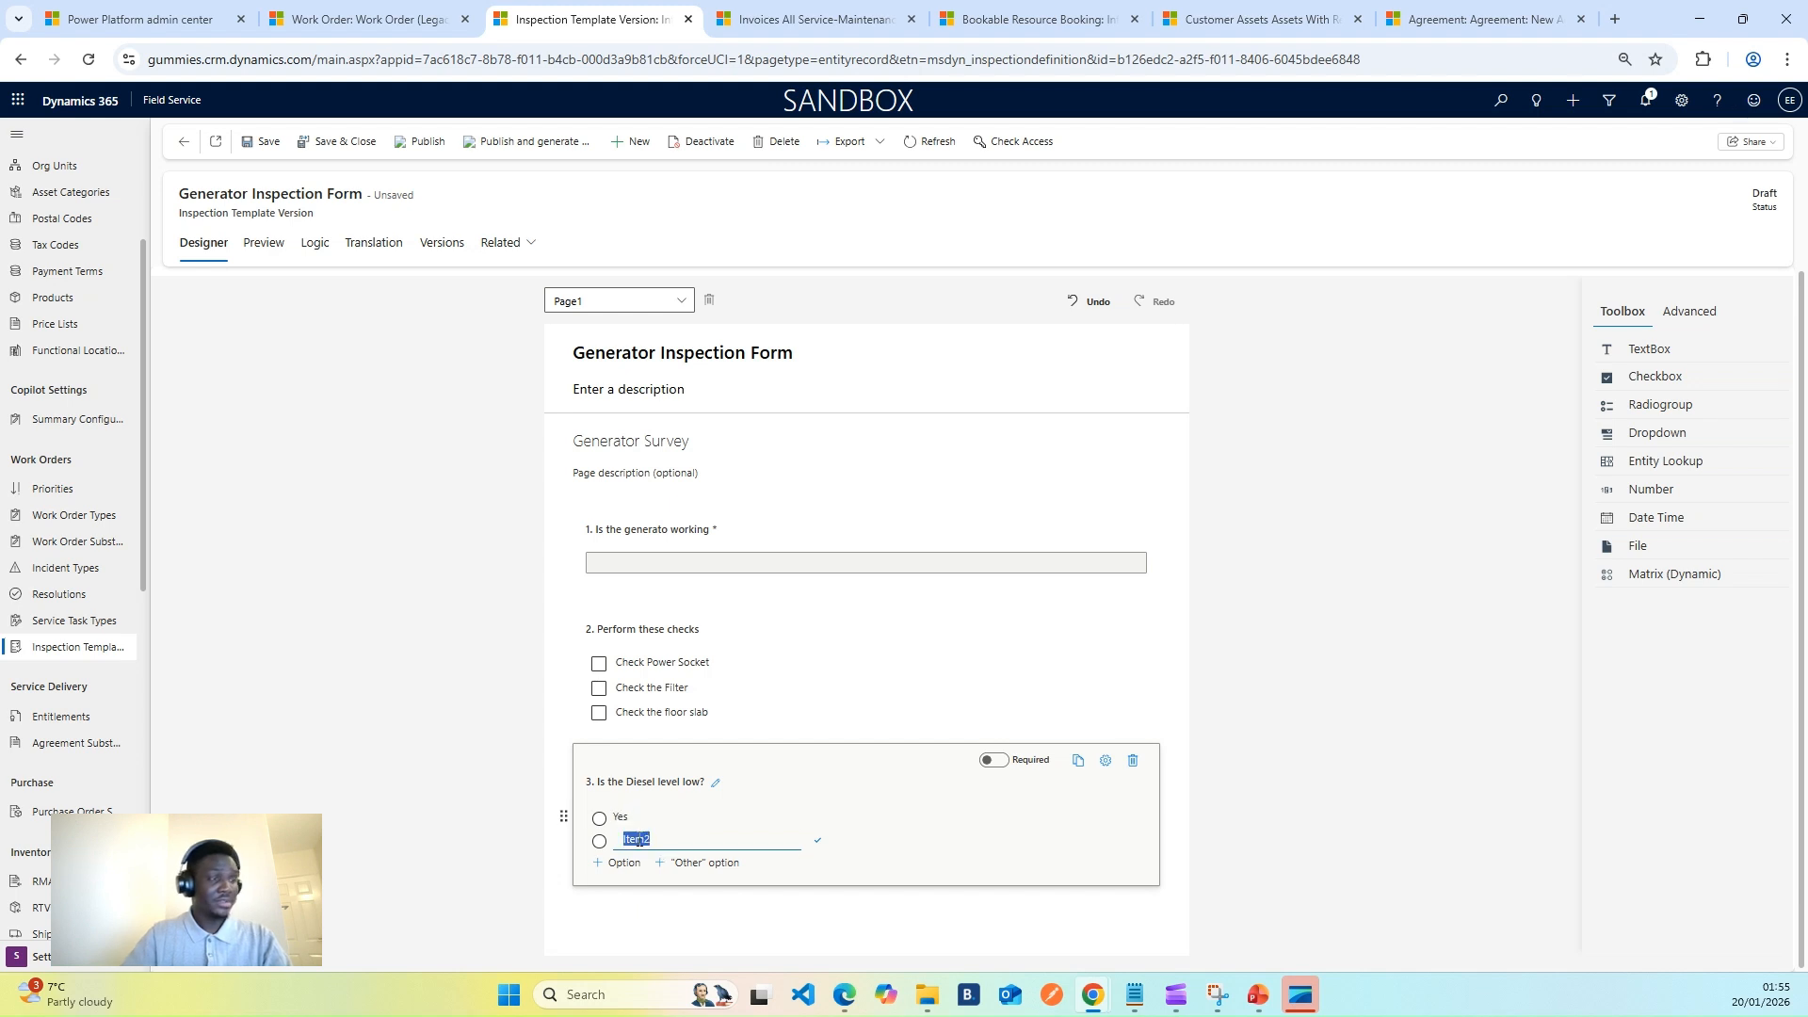
pyautogui.write('No')
pyautogui.click(949, 843)
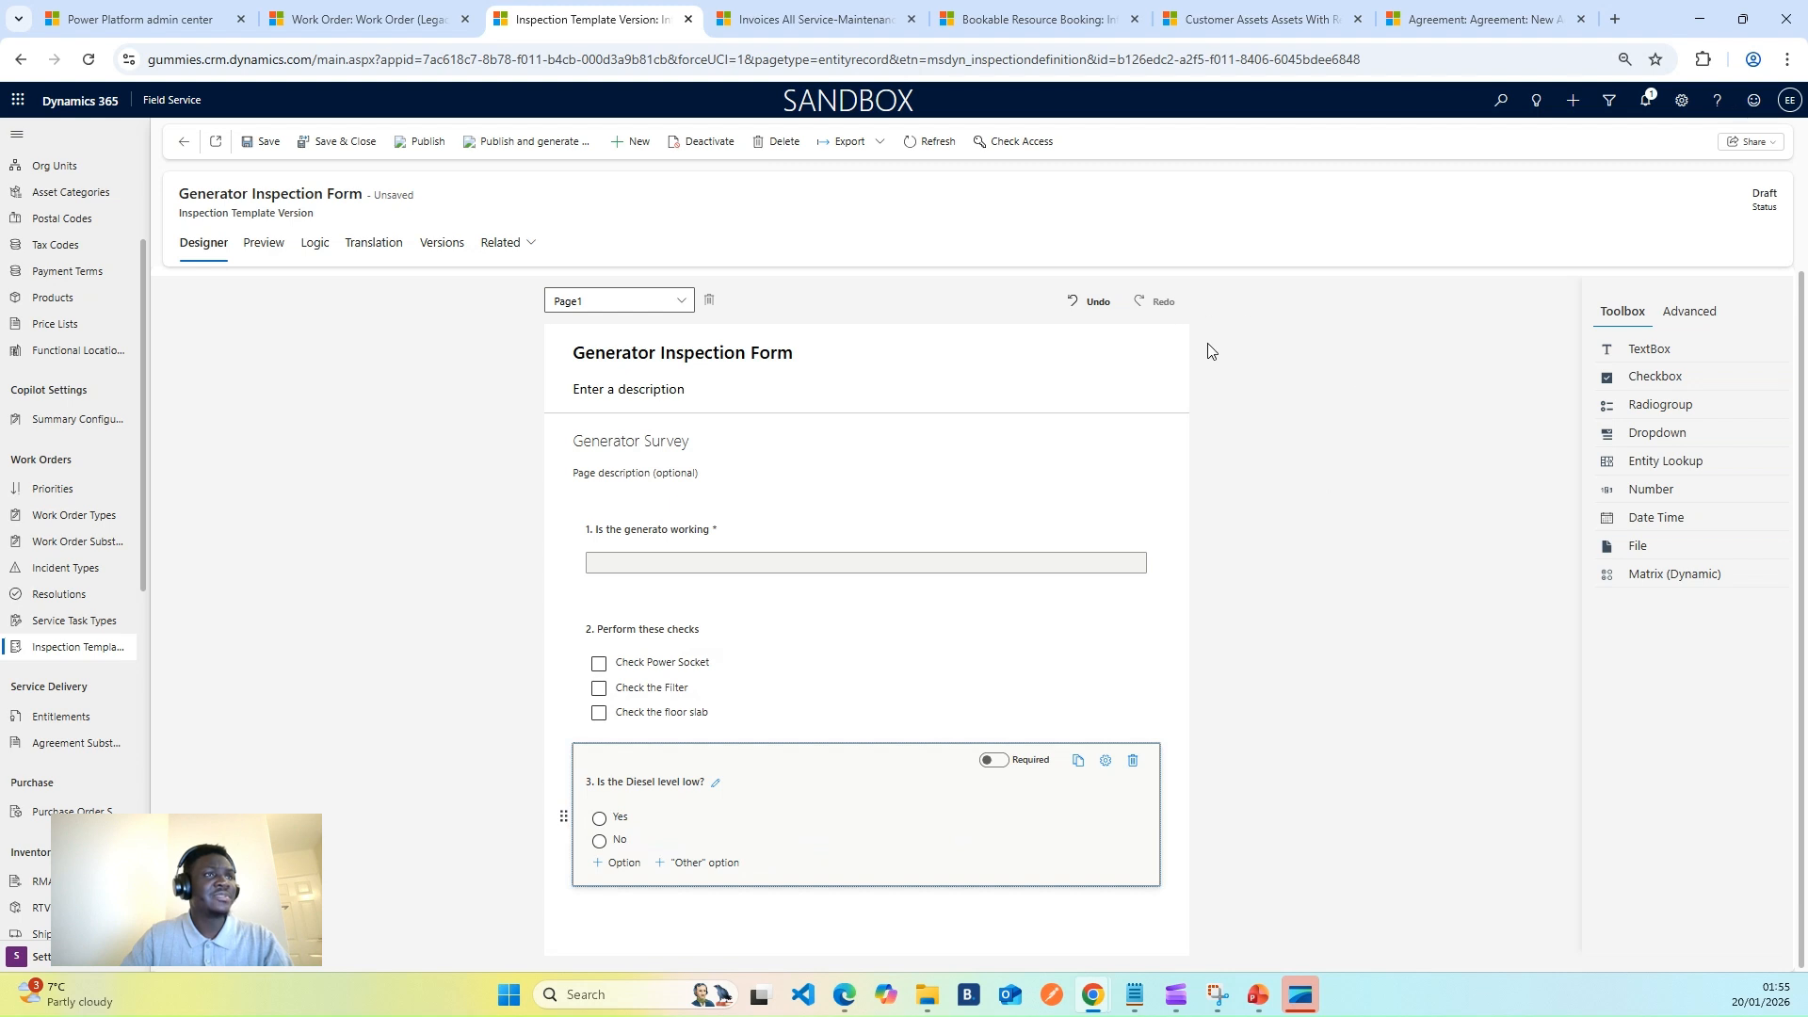
pyautogui.click(262, 141)
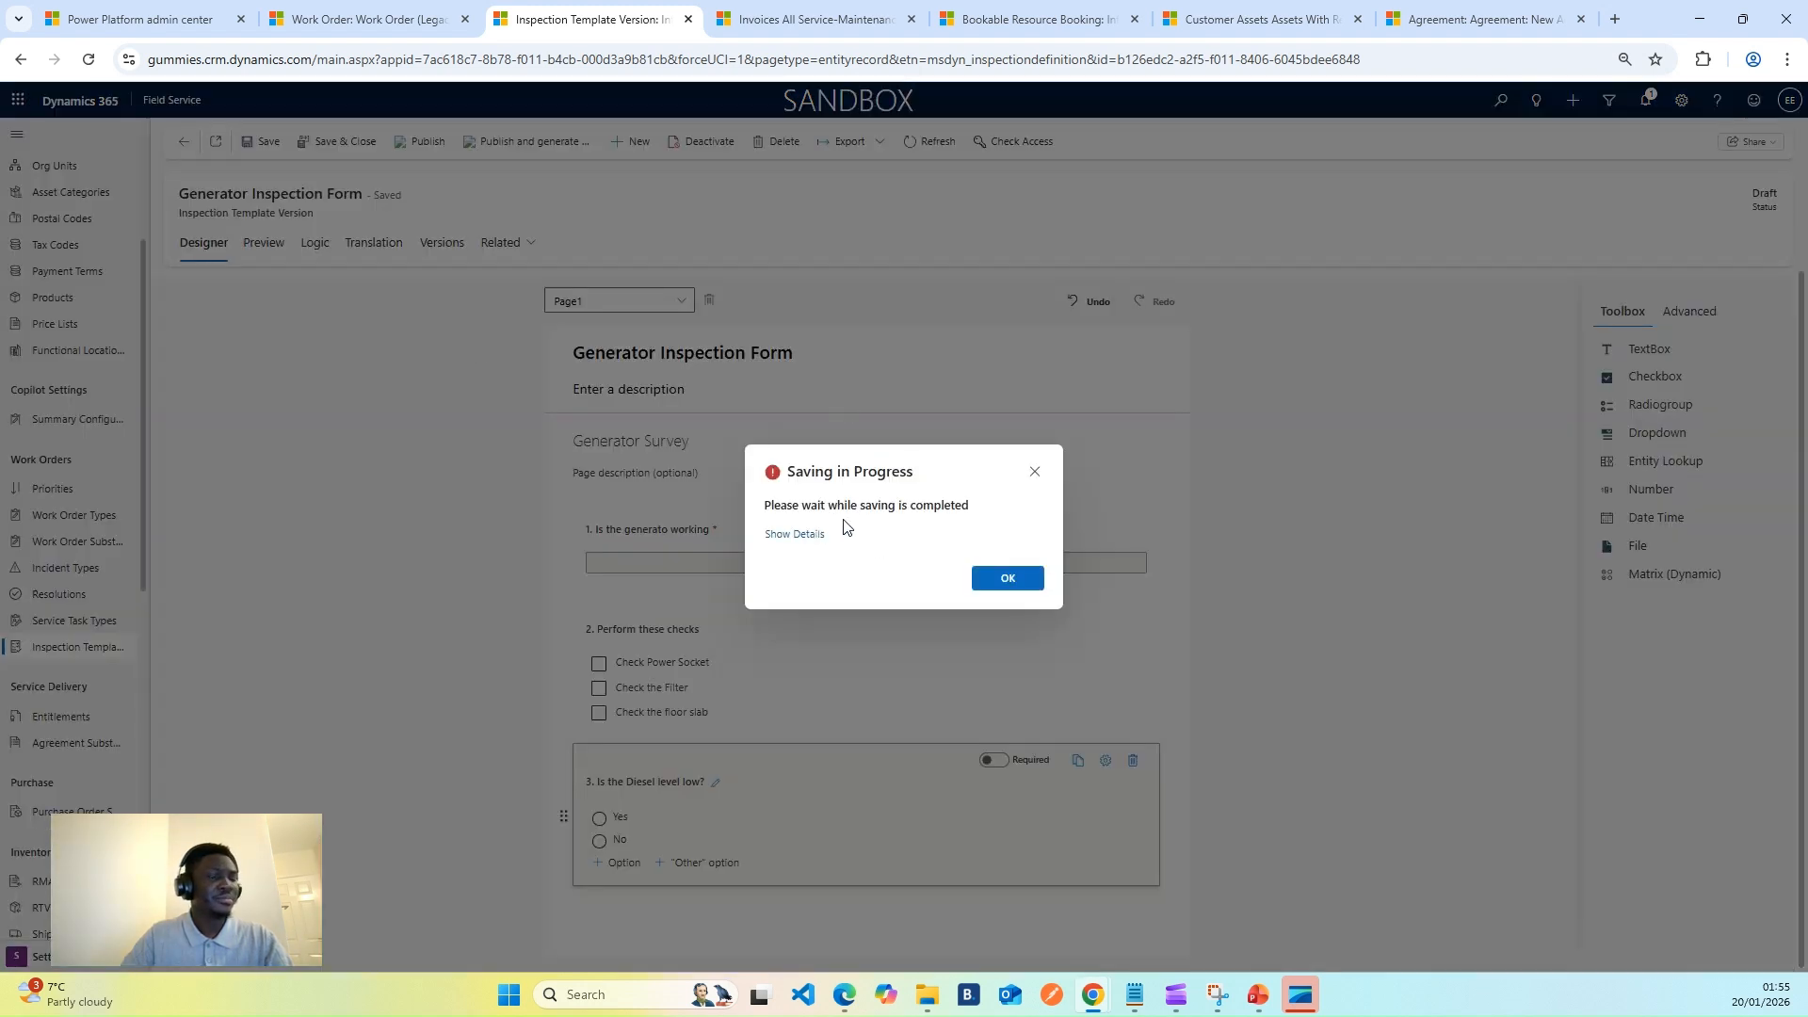
# - Dismiss the save notice and preview the form, trying question 1's answer box
pyautogui.click(1004, 579)
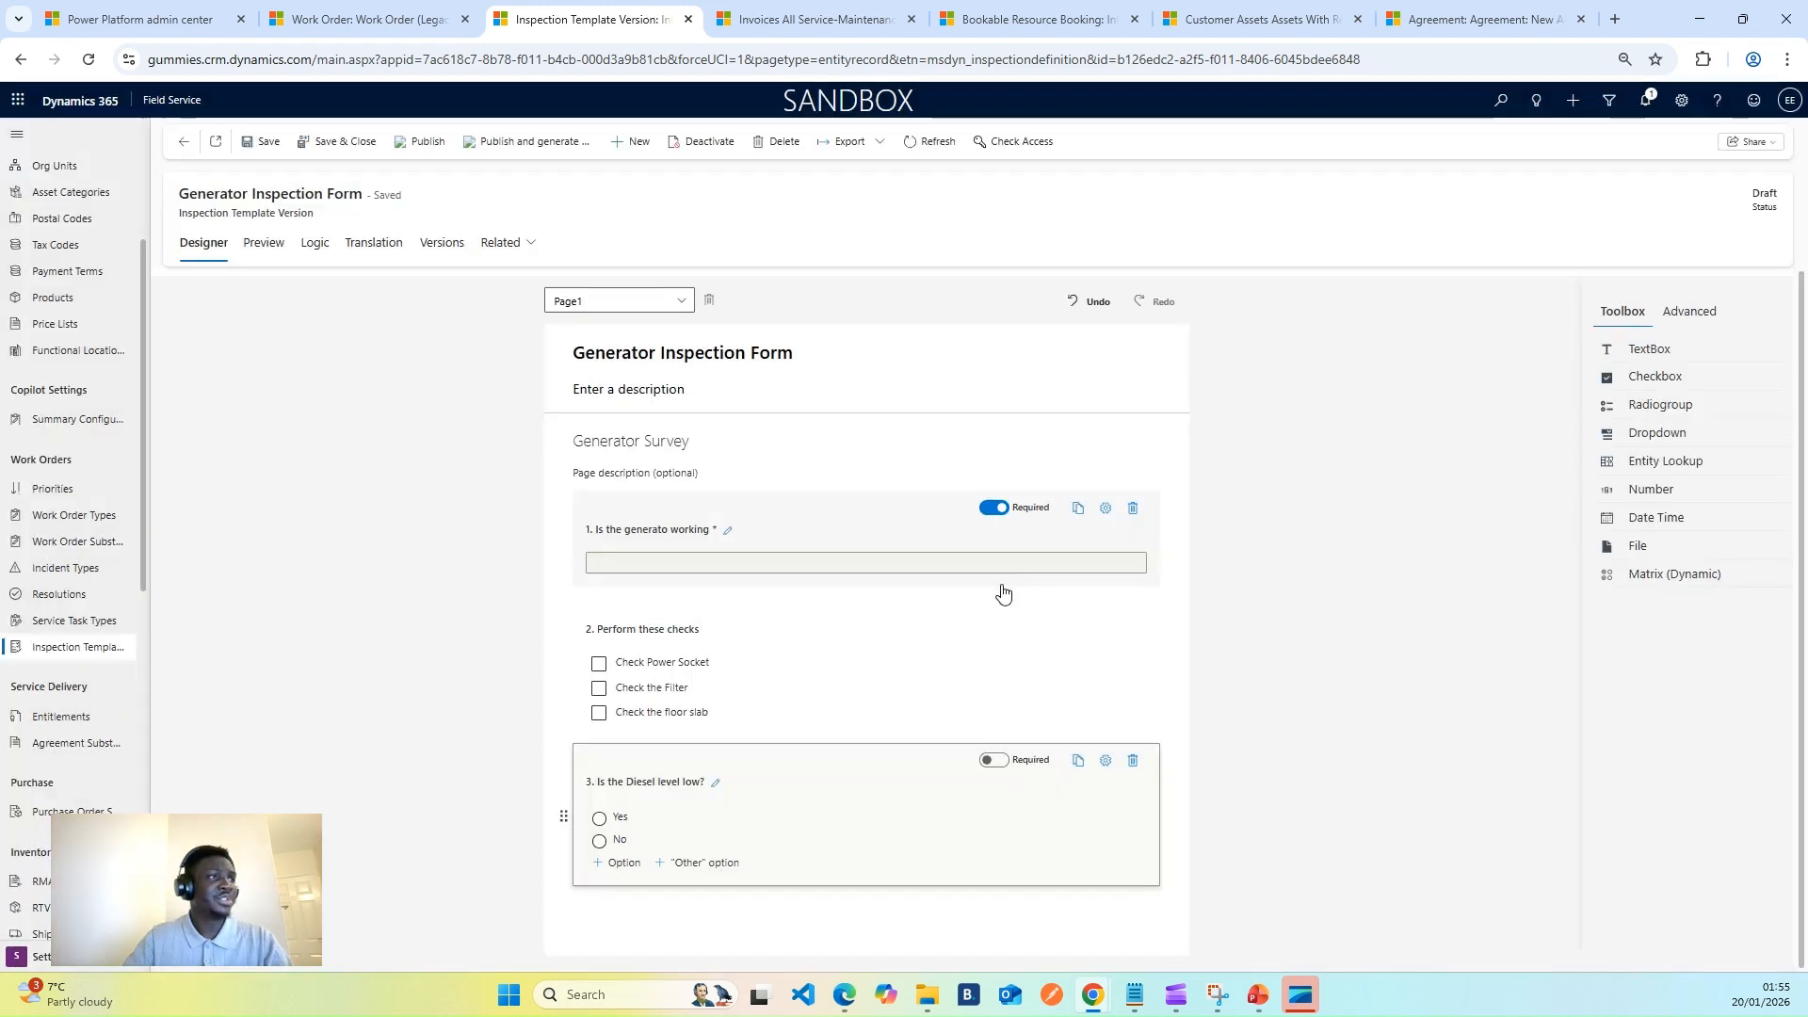
pyautogui.click(264, 243)
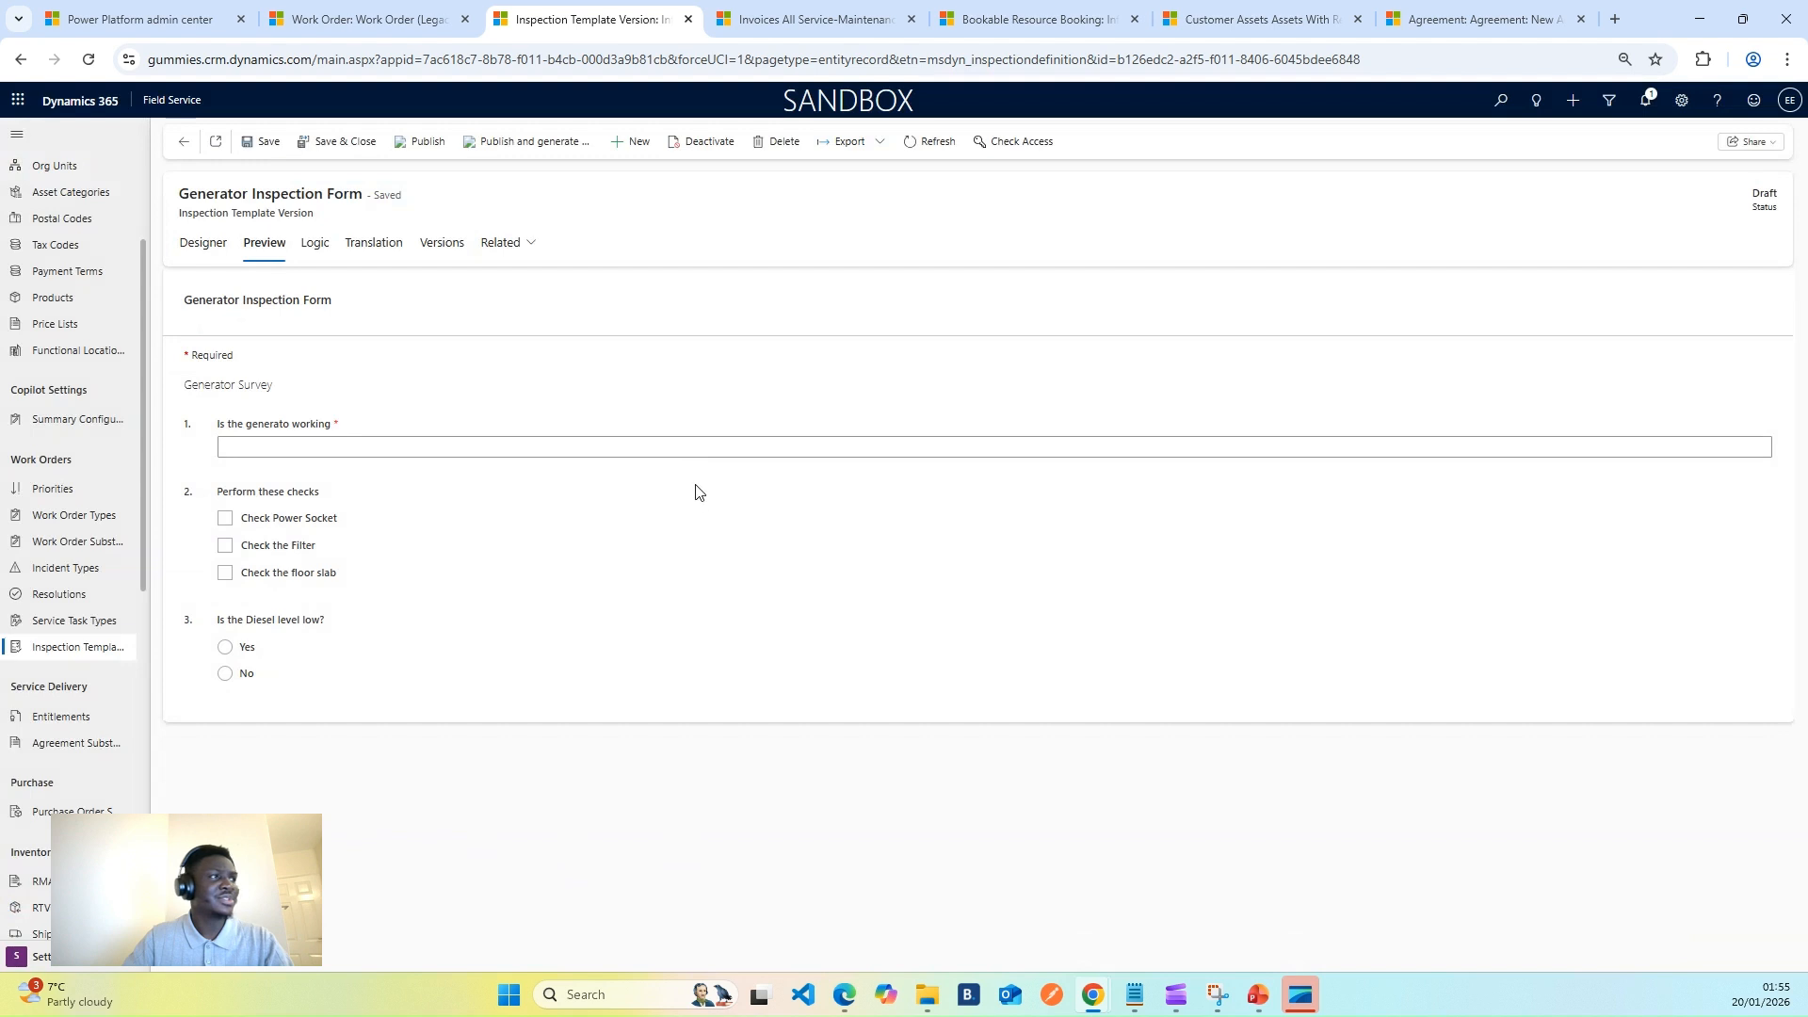
pyautogui.click(366, 449)
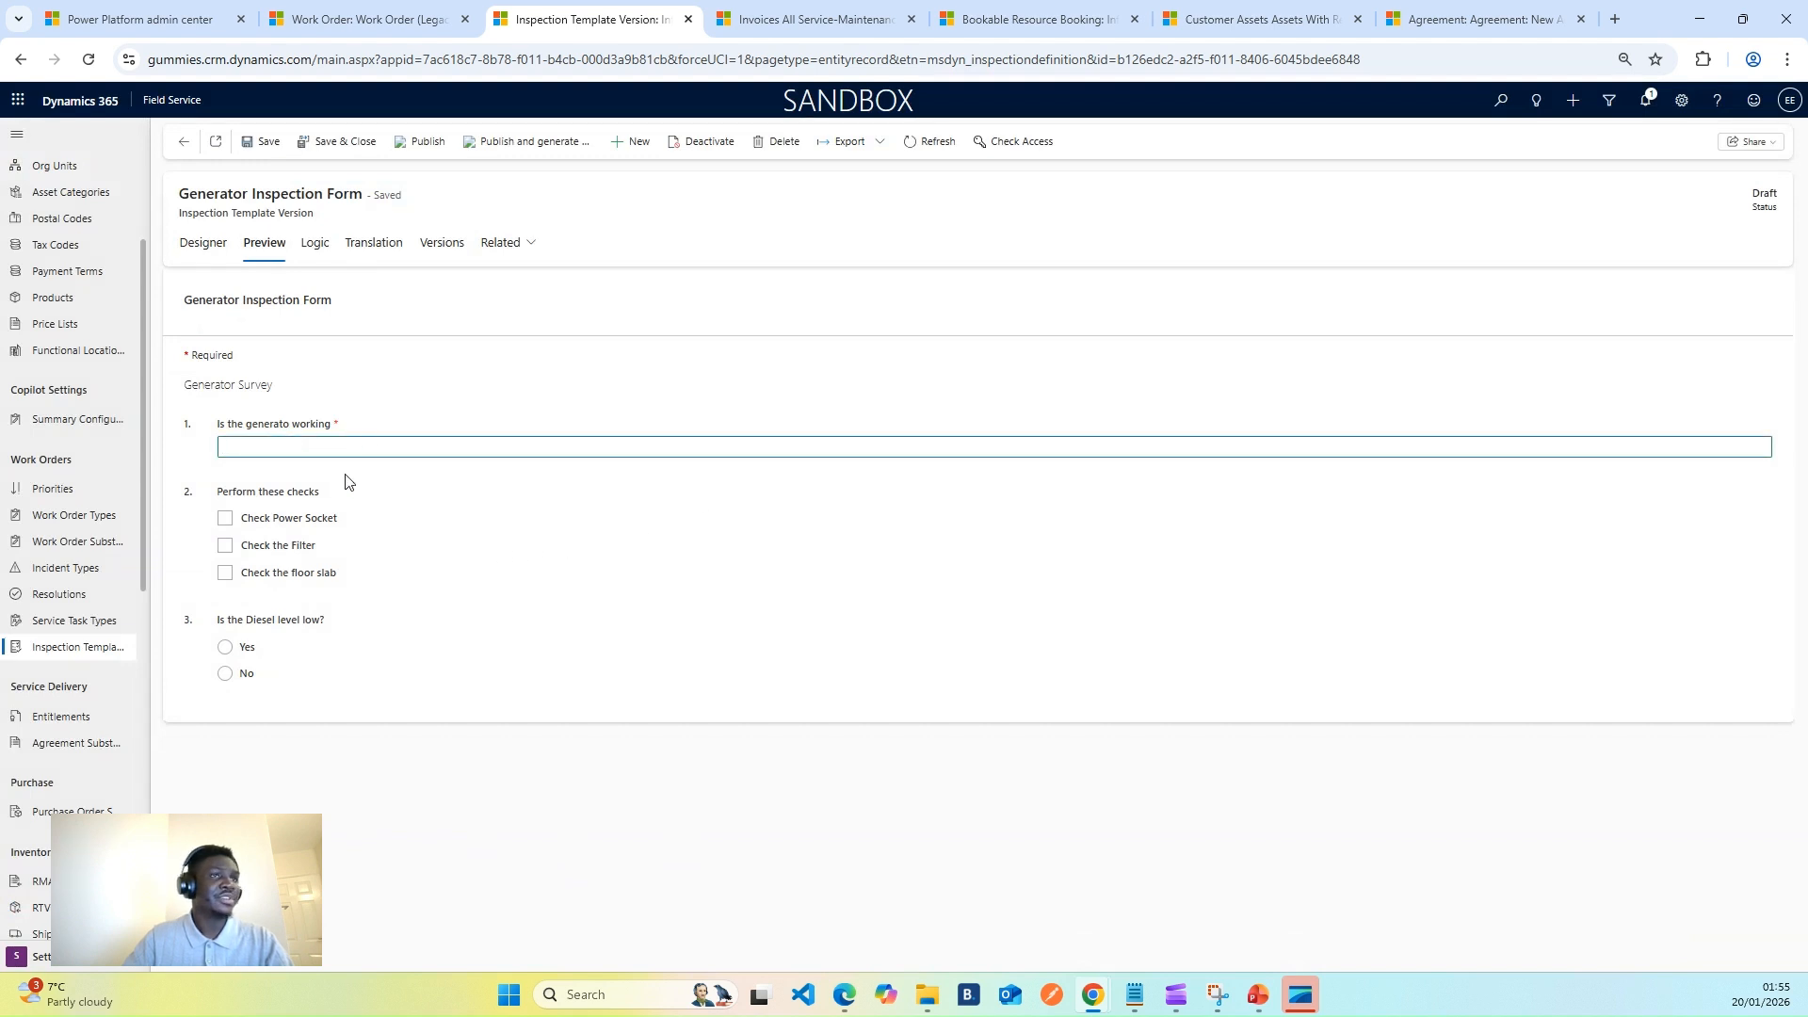
# - Tick and untick the three checks, then answer the diesel question Yes, then No
pyautogui.click(225, 519)
pyautogui.click(225, 545)
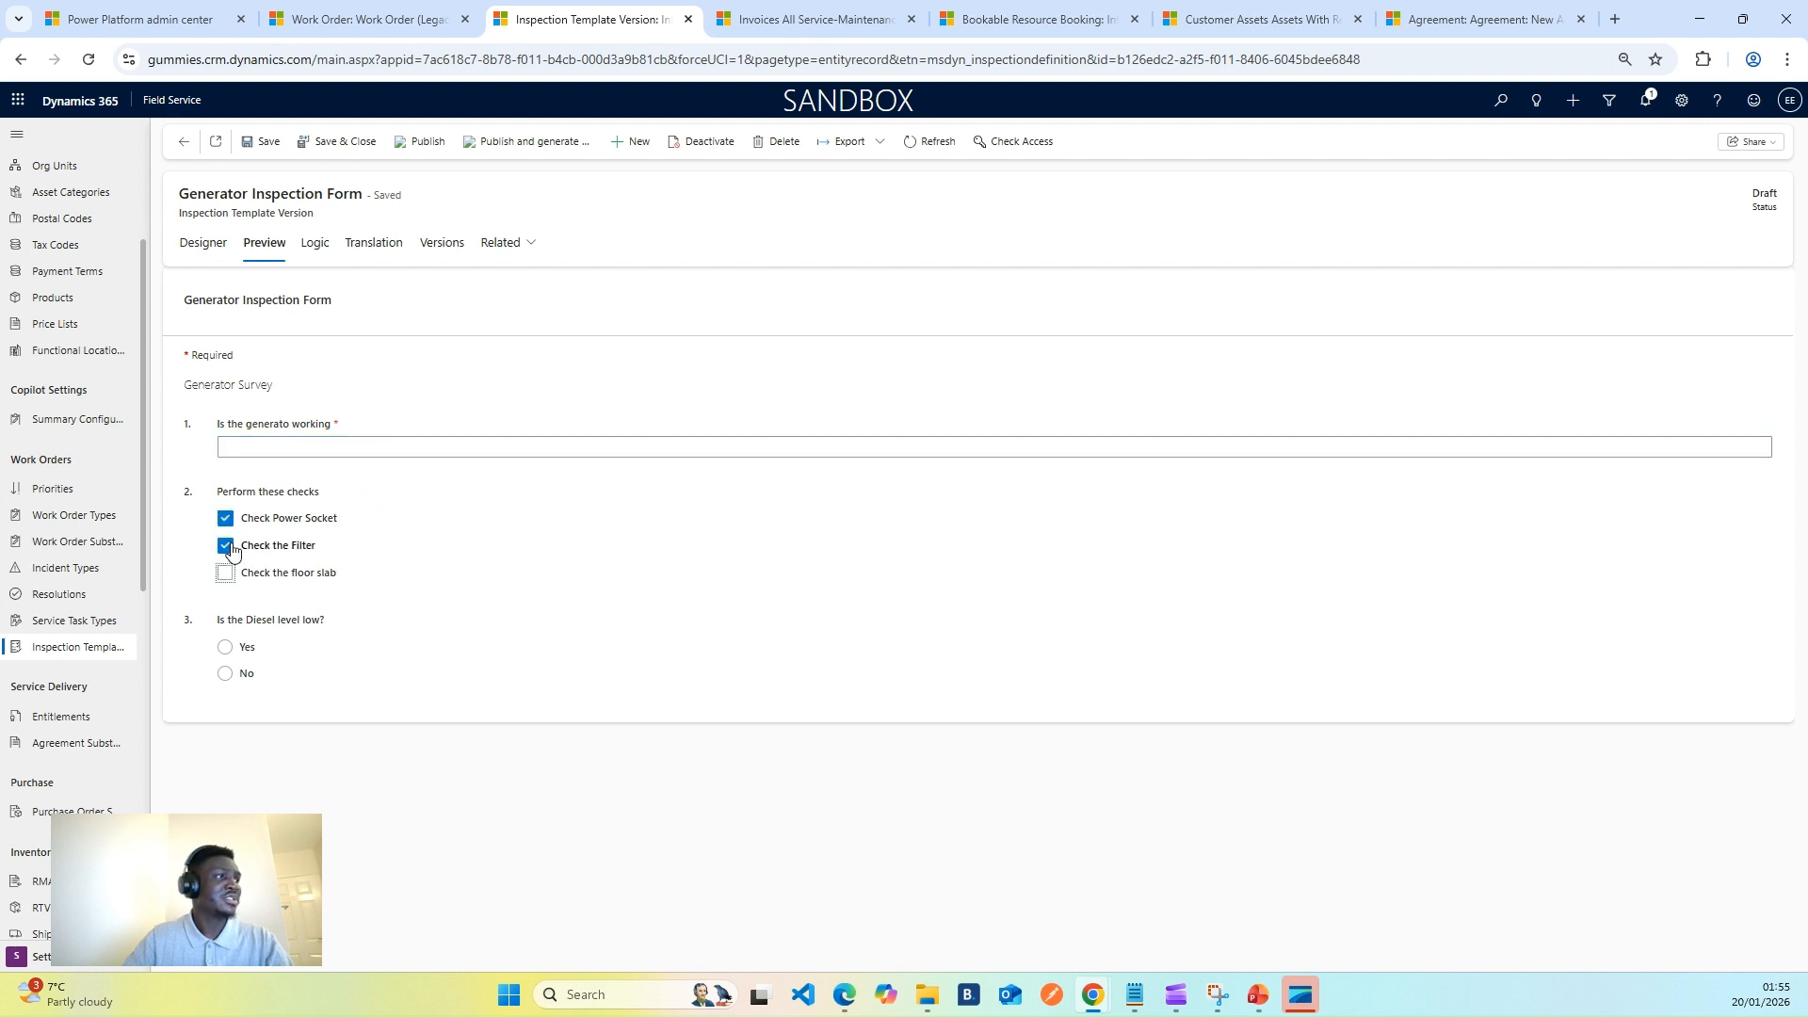
pyautogui.click(225, 573)
pyautogui.click(225, 573)
pyautogui.click(225, 545)
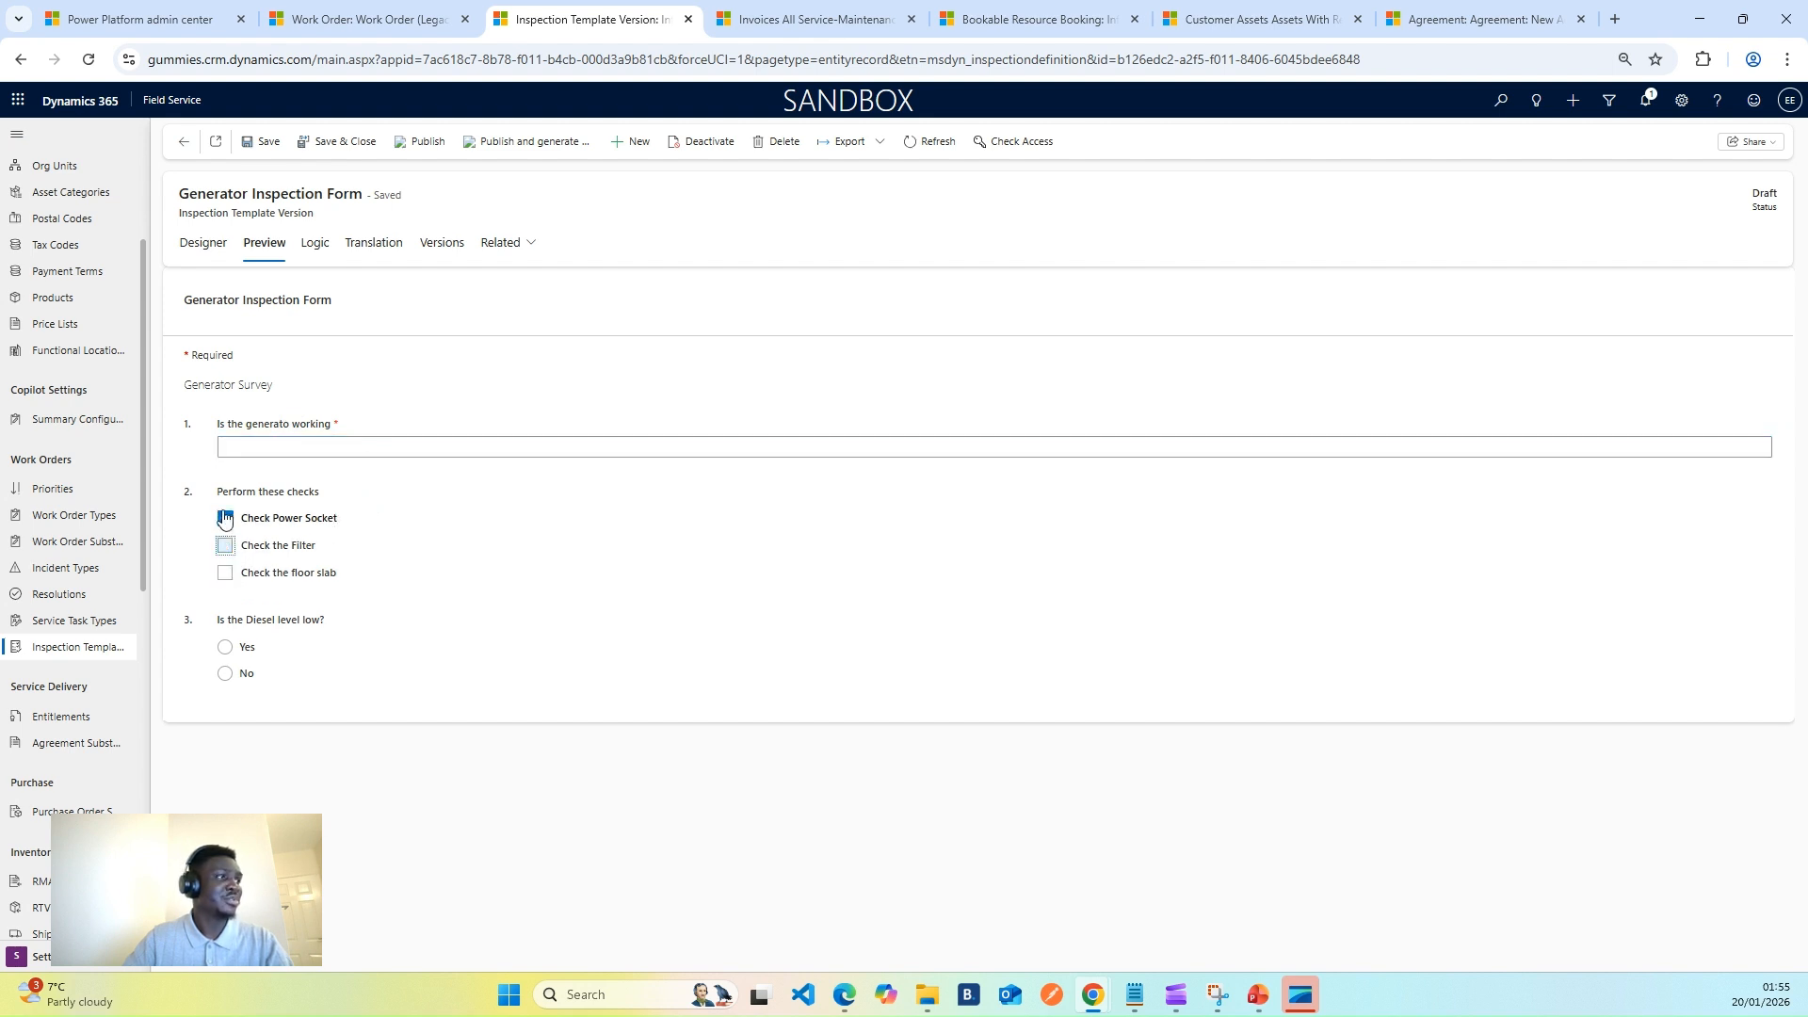
pyautogui.click(225, 647)
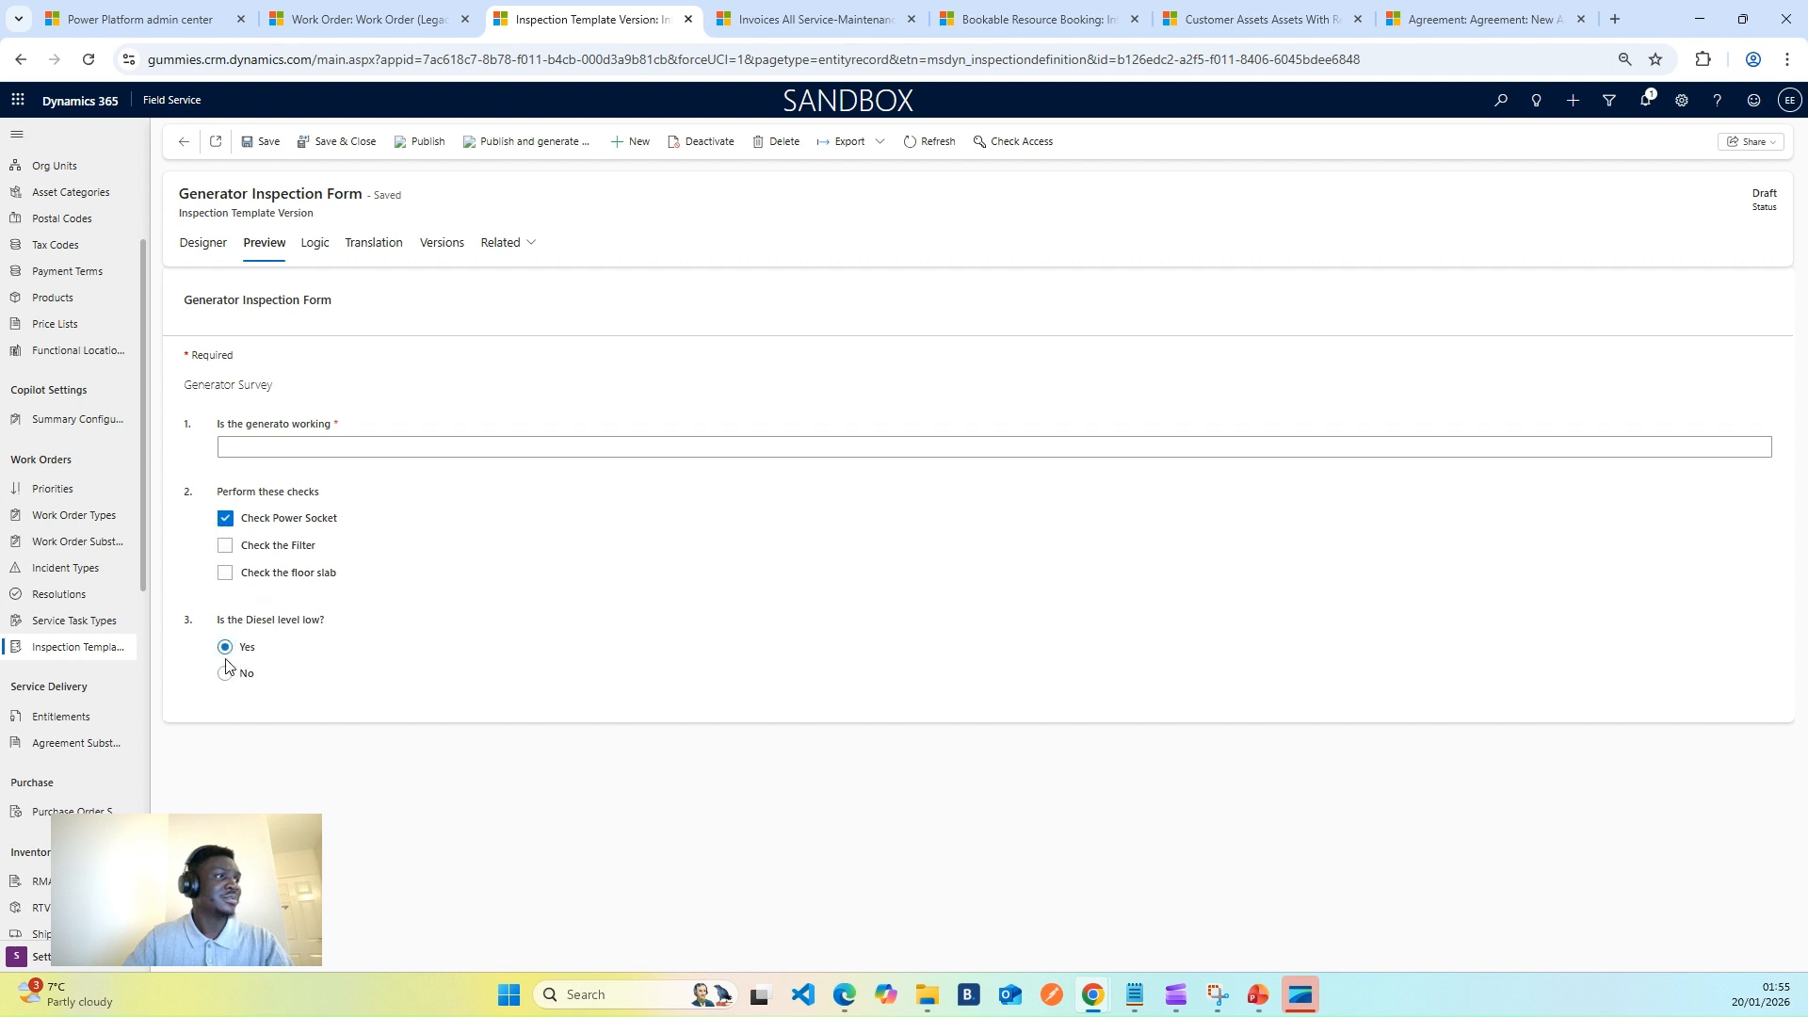
pyautogui.click(225, 674)
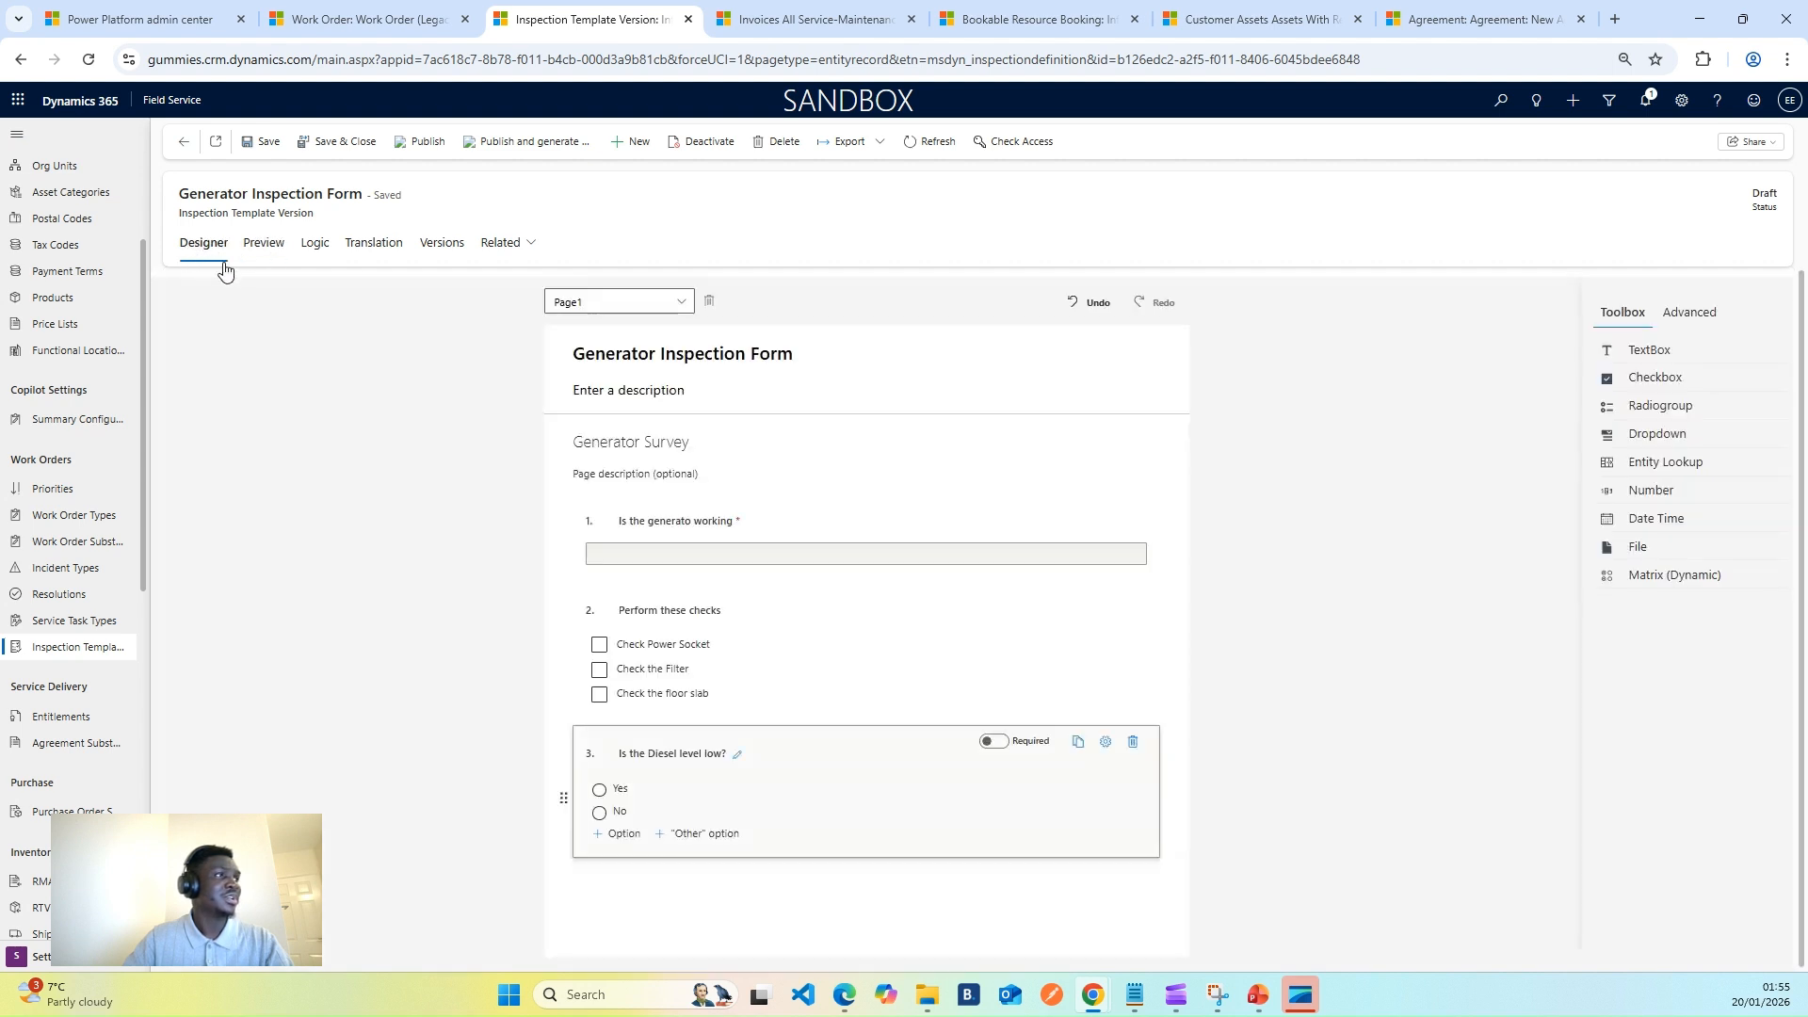
# - Back in Designer, correct question 1's title to 'Is the generator working'
pyautogui.click(204, 245)
pyautogui.click(690, 525)
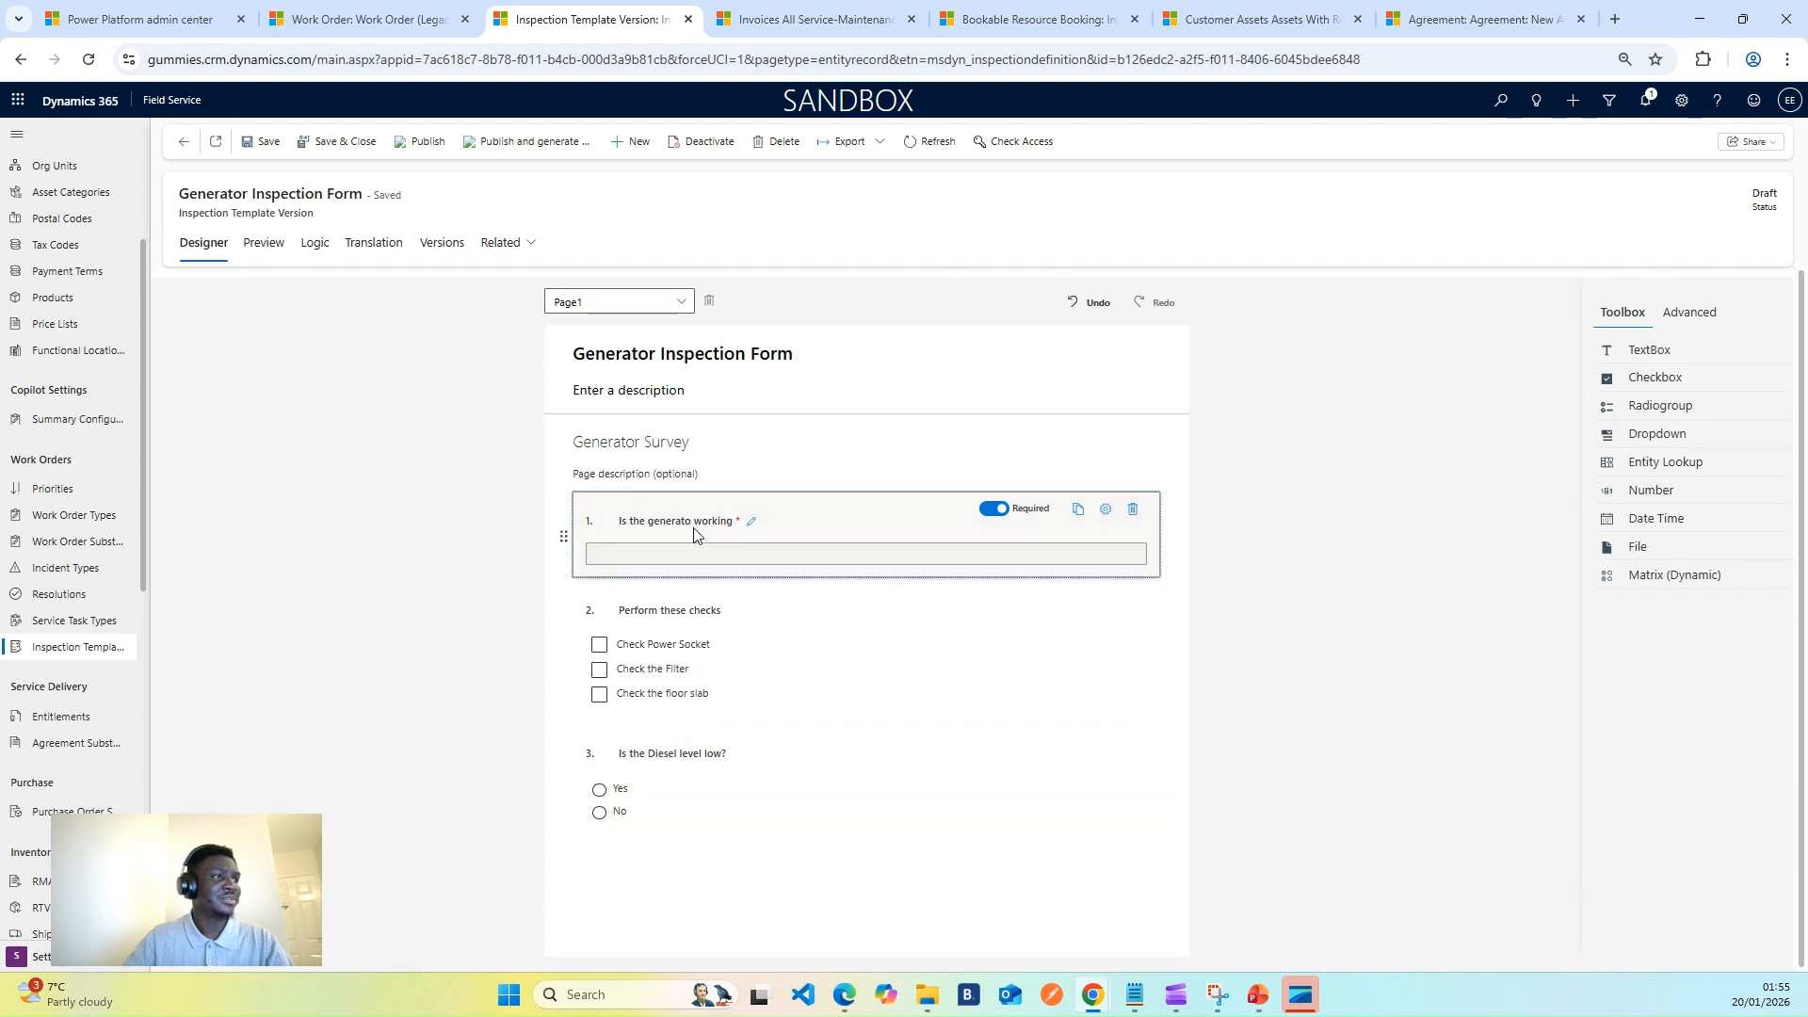
pyautogui.click(737, 524)
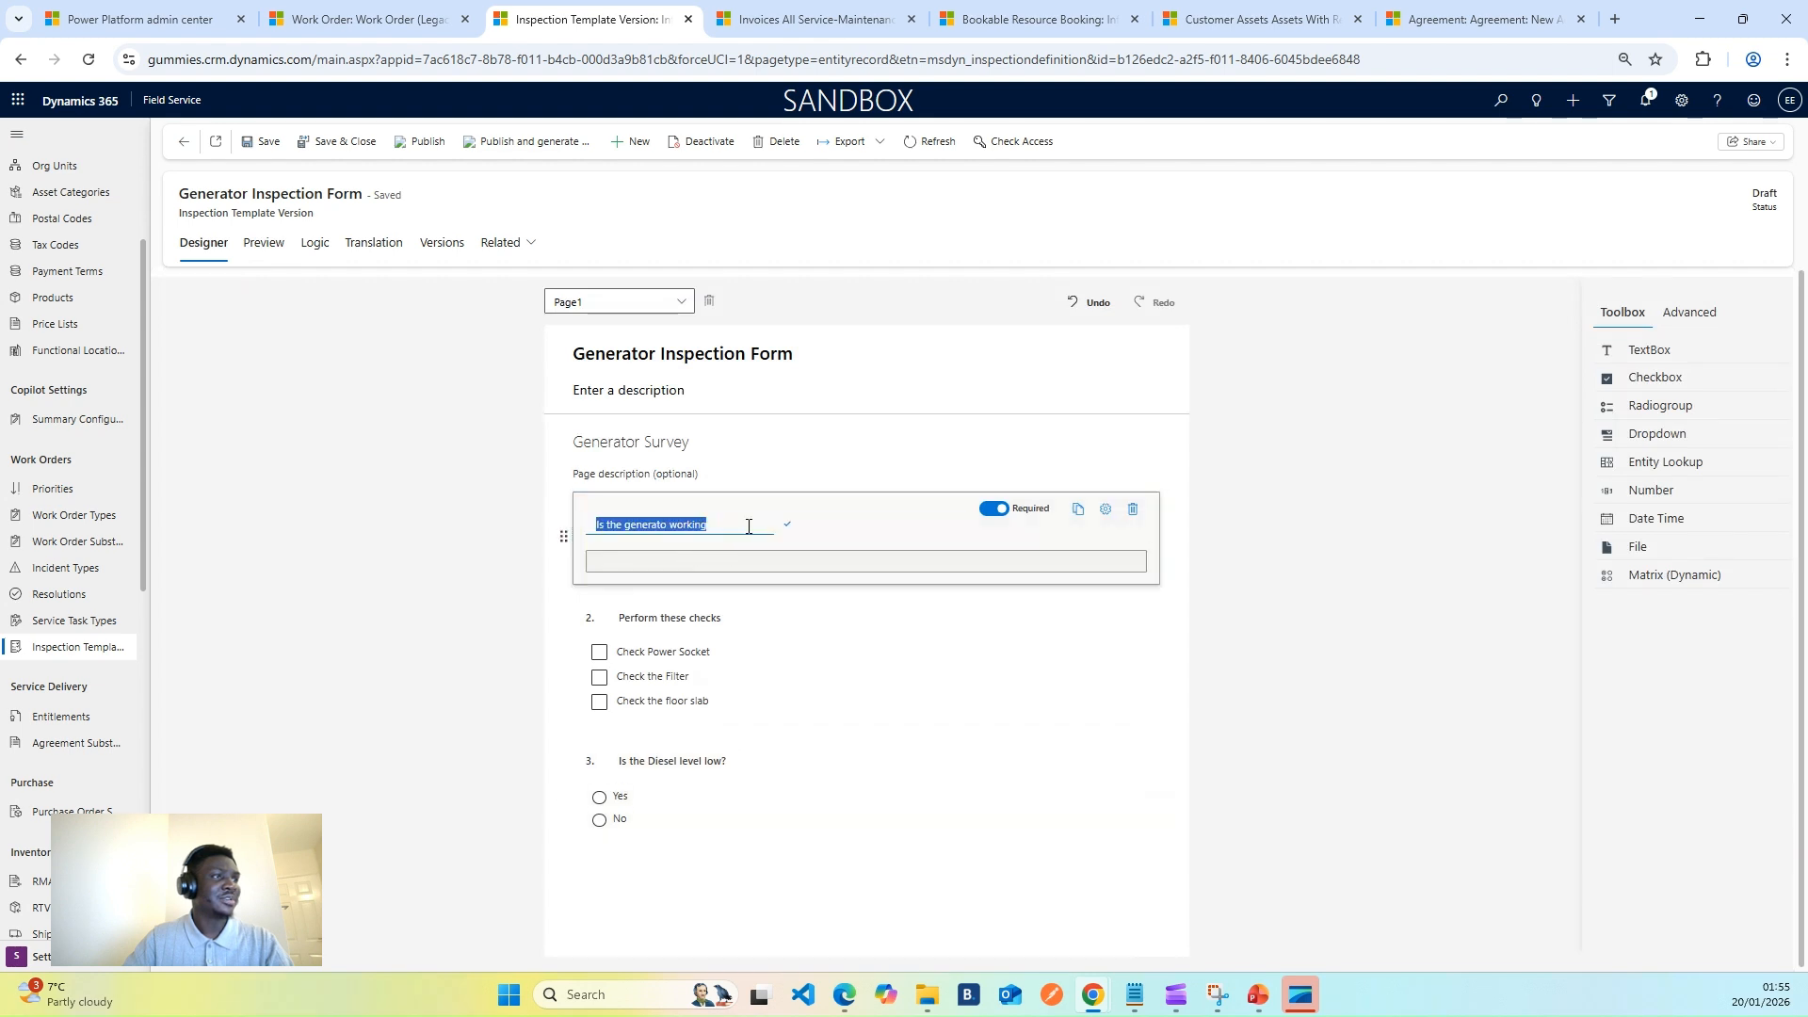
pyautogui.click(667, 525)
pyautogui.write('r')
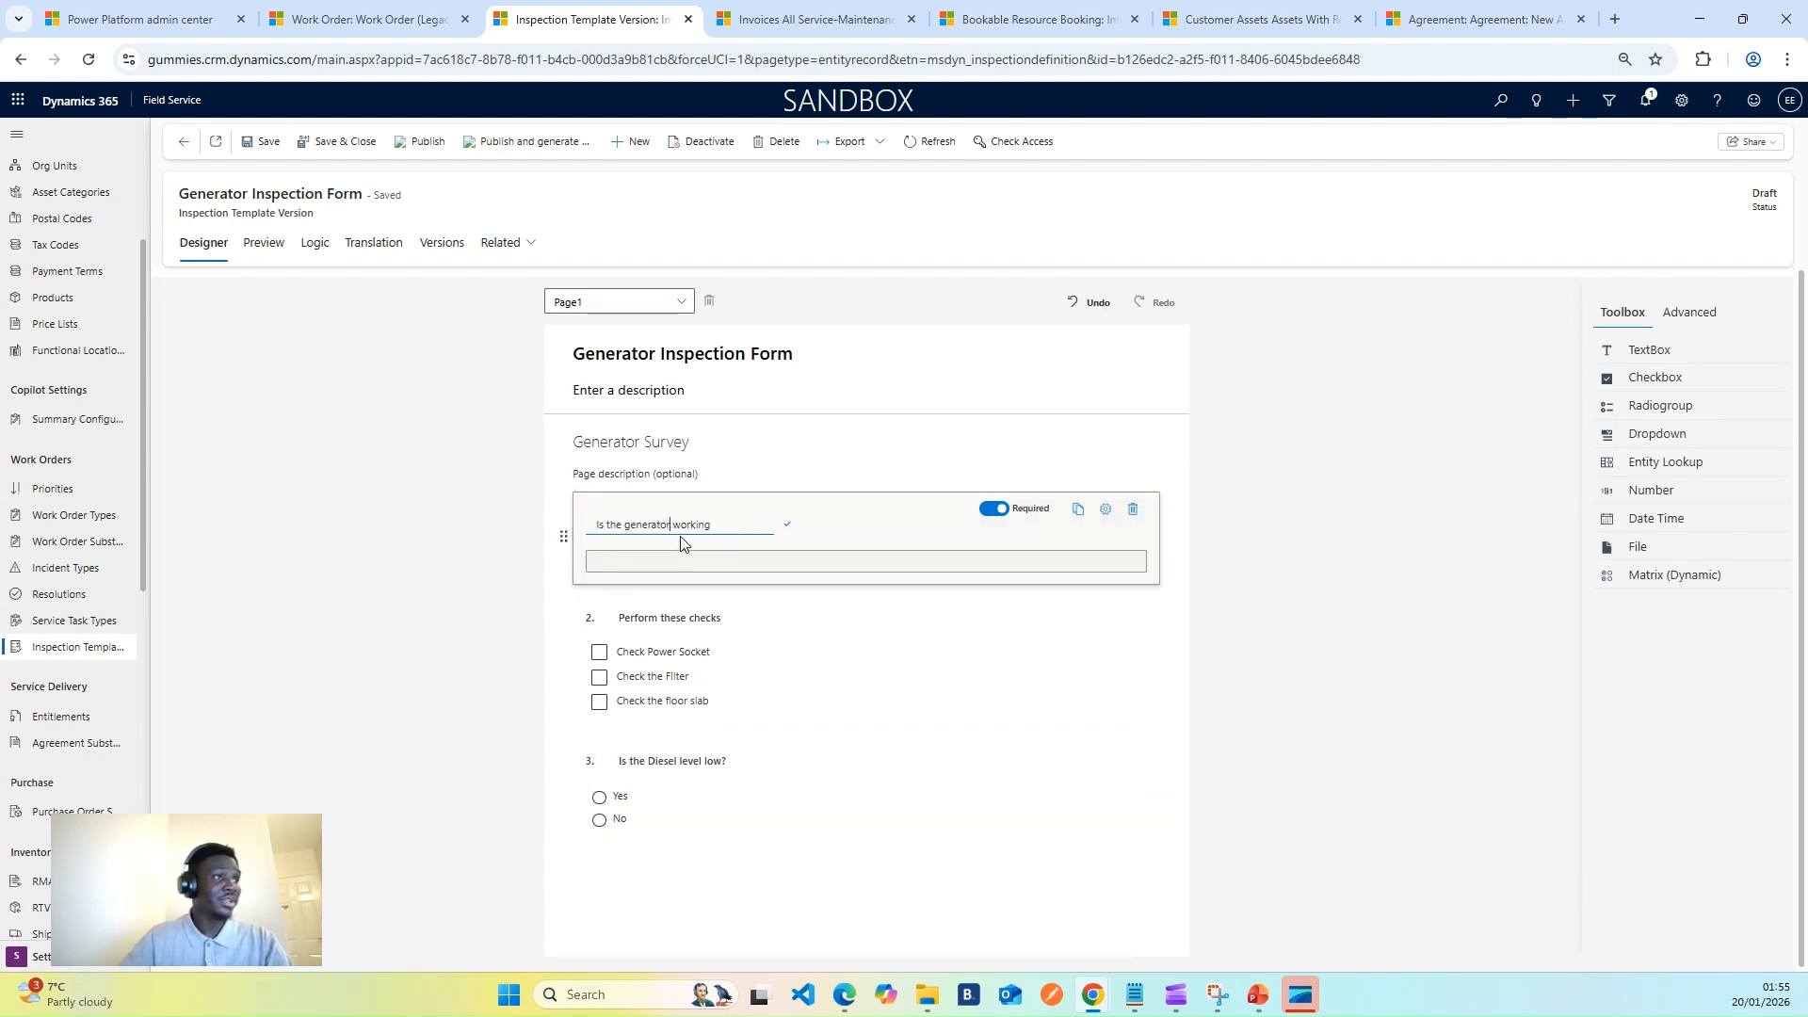
pyautogui.click(1224, 739)
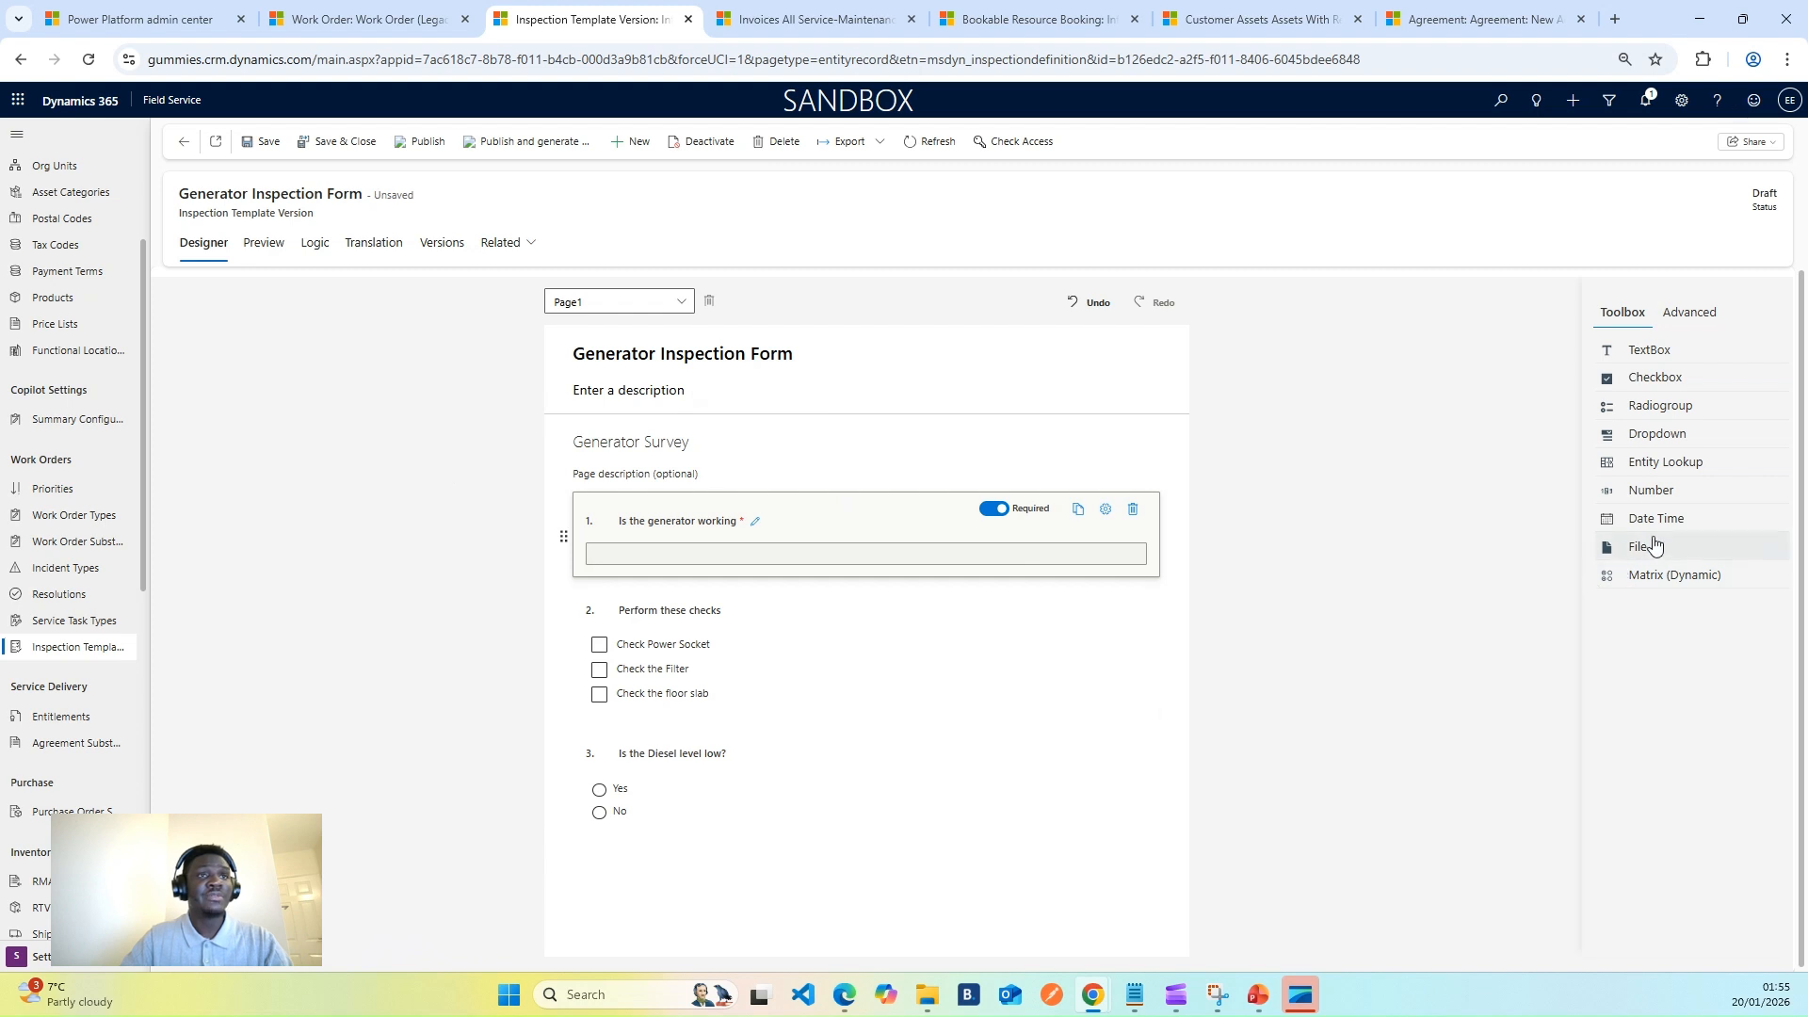
# - Add a File question titled 'Take Picture' and save the form
pyautogui.moveTo(1645, 556); pyautogui.dragTo(674, 911)
pyautogui.click(668, 868)
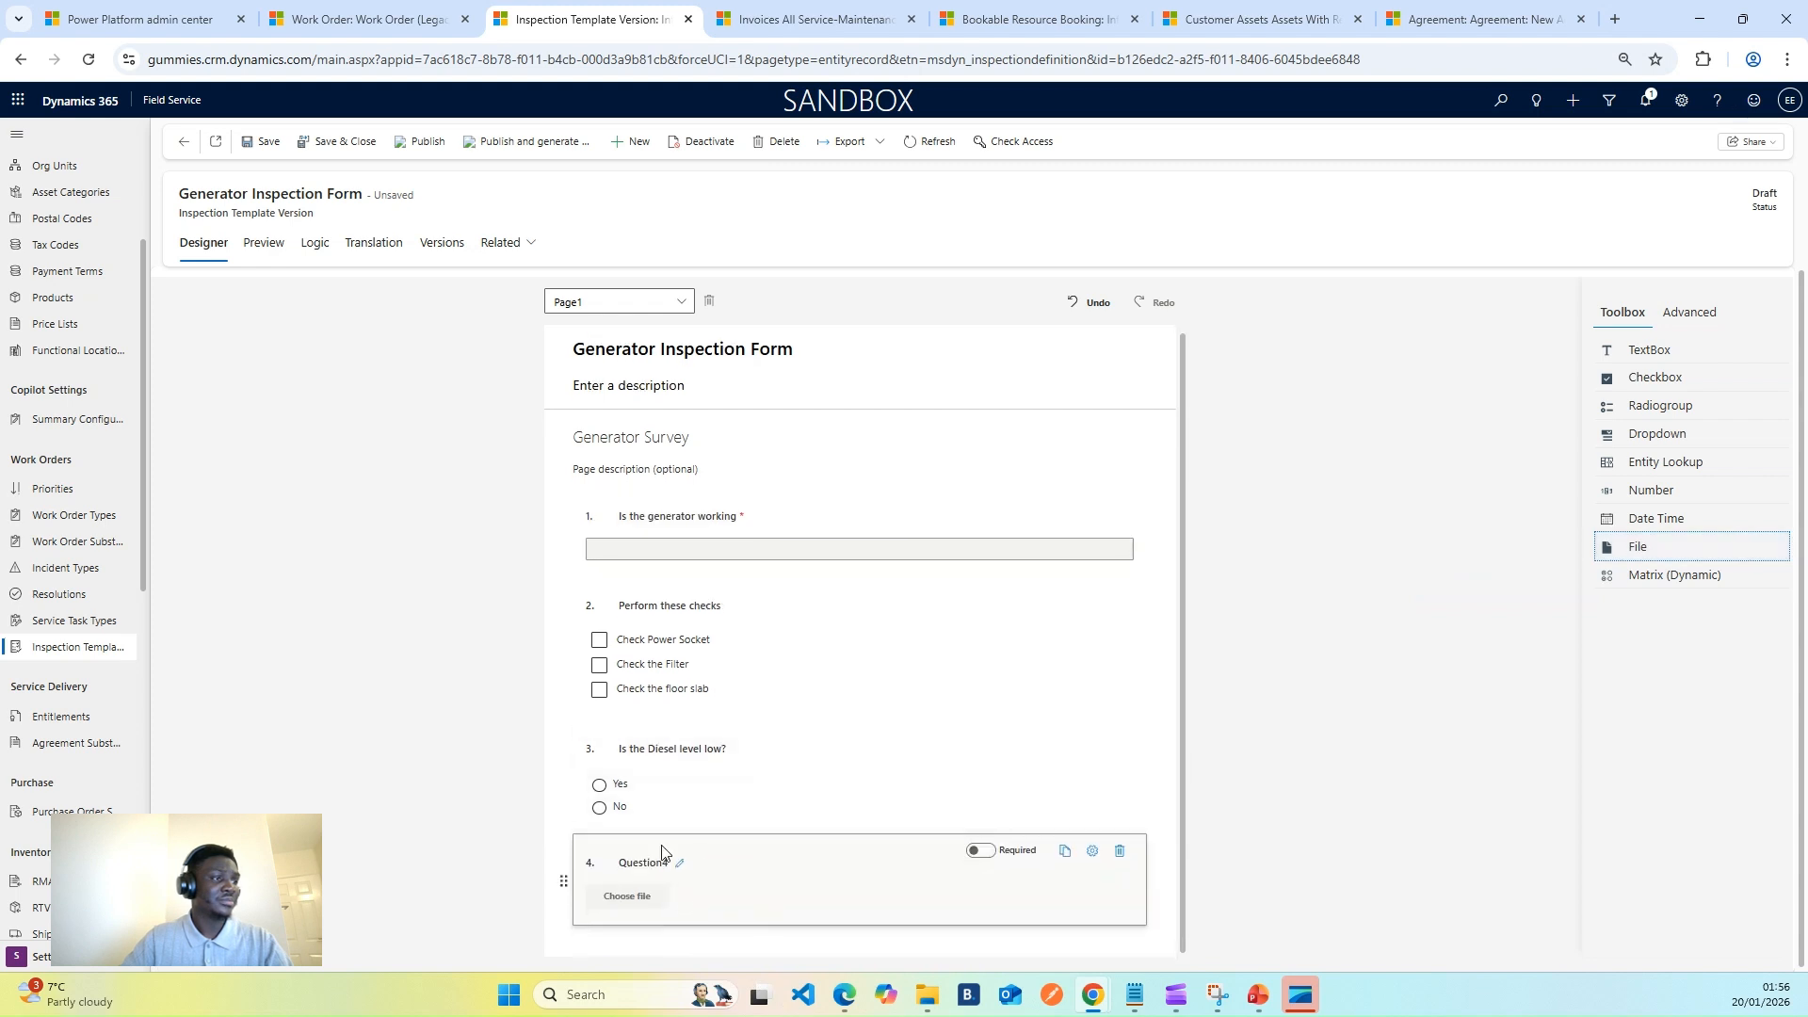
pyautogui.write('Take Picture')
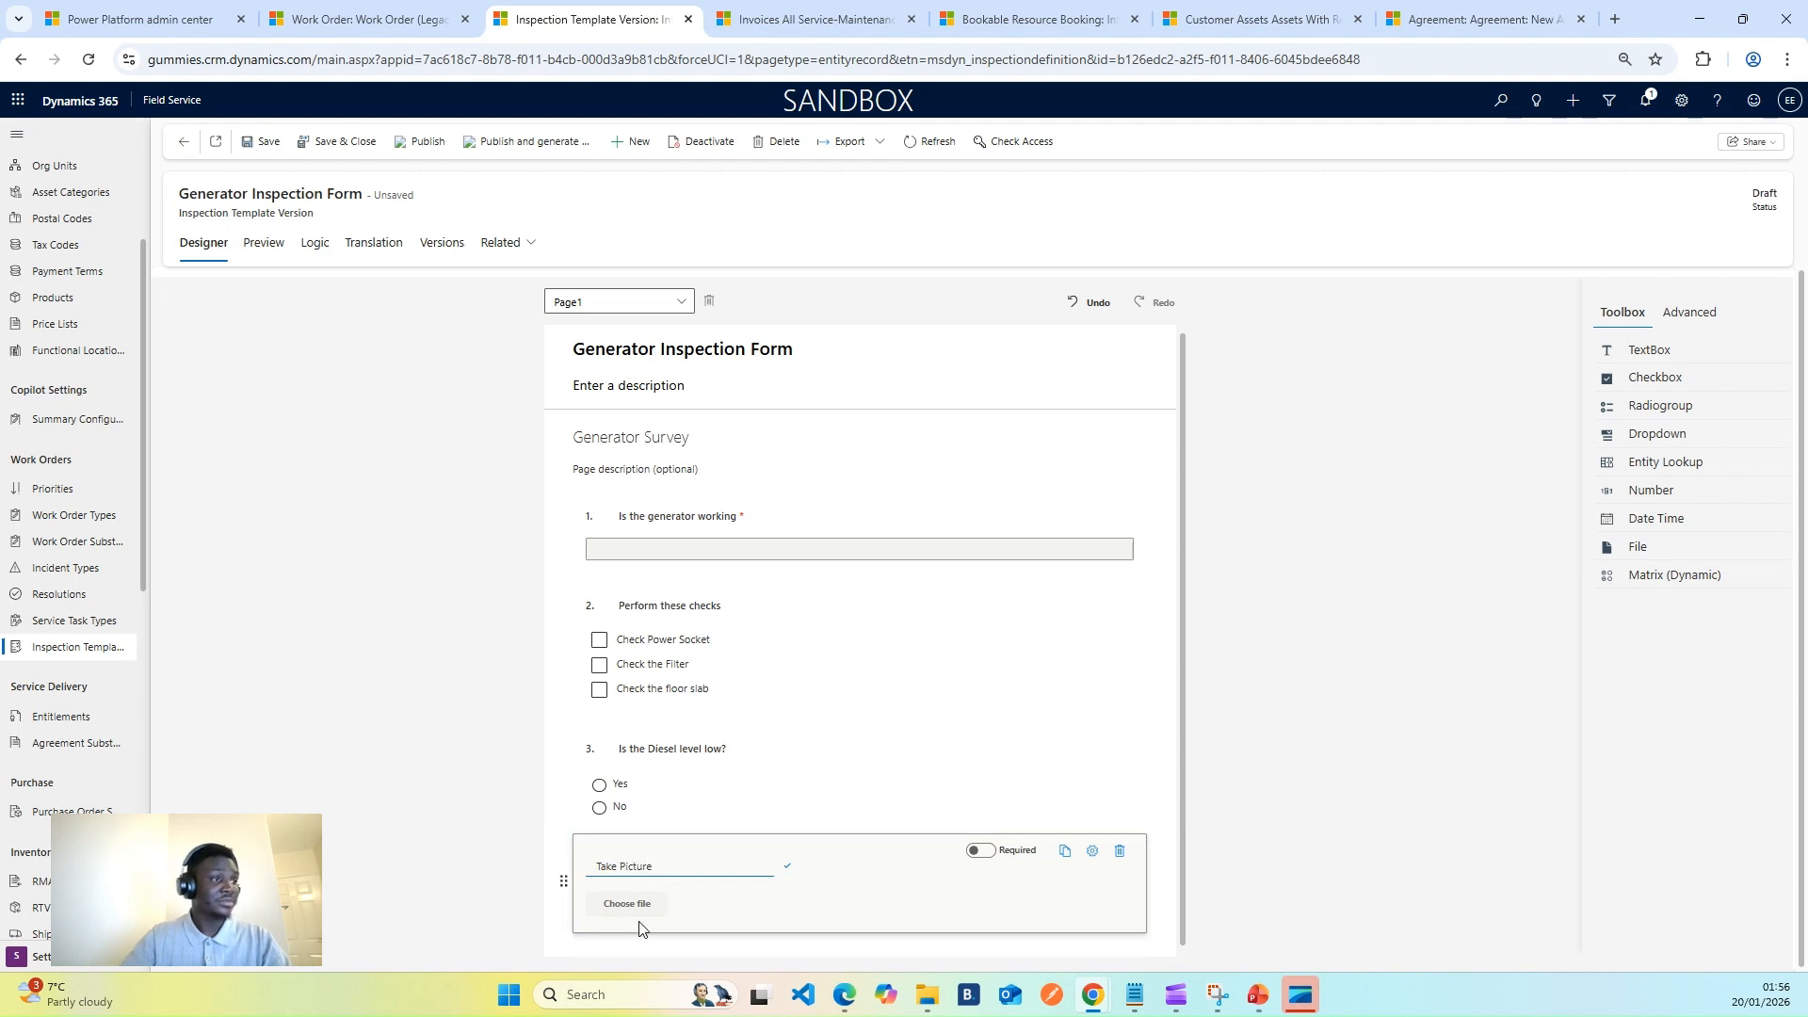
pyautogui.click(646, 907)
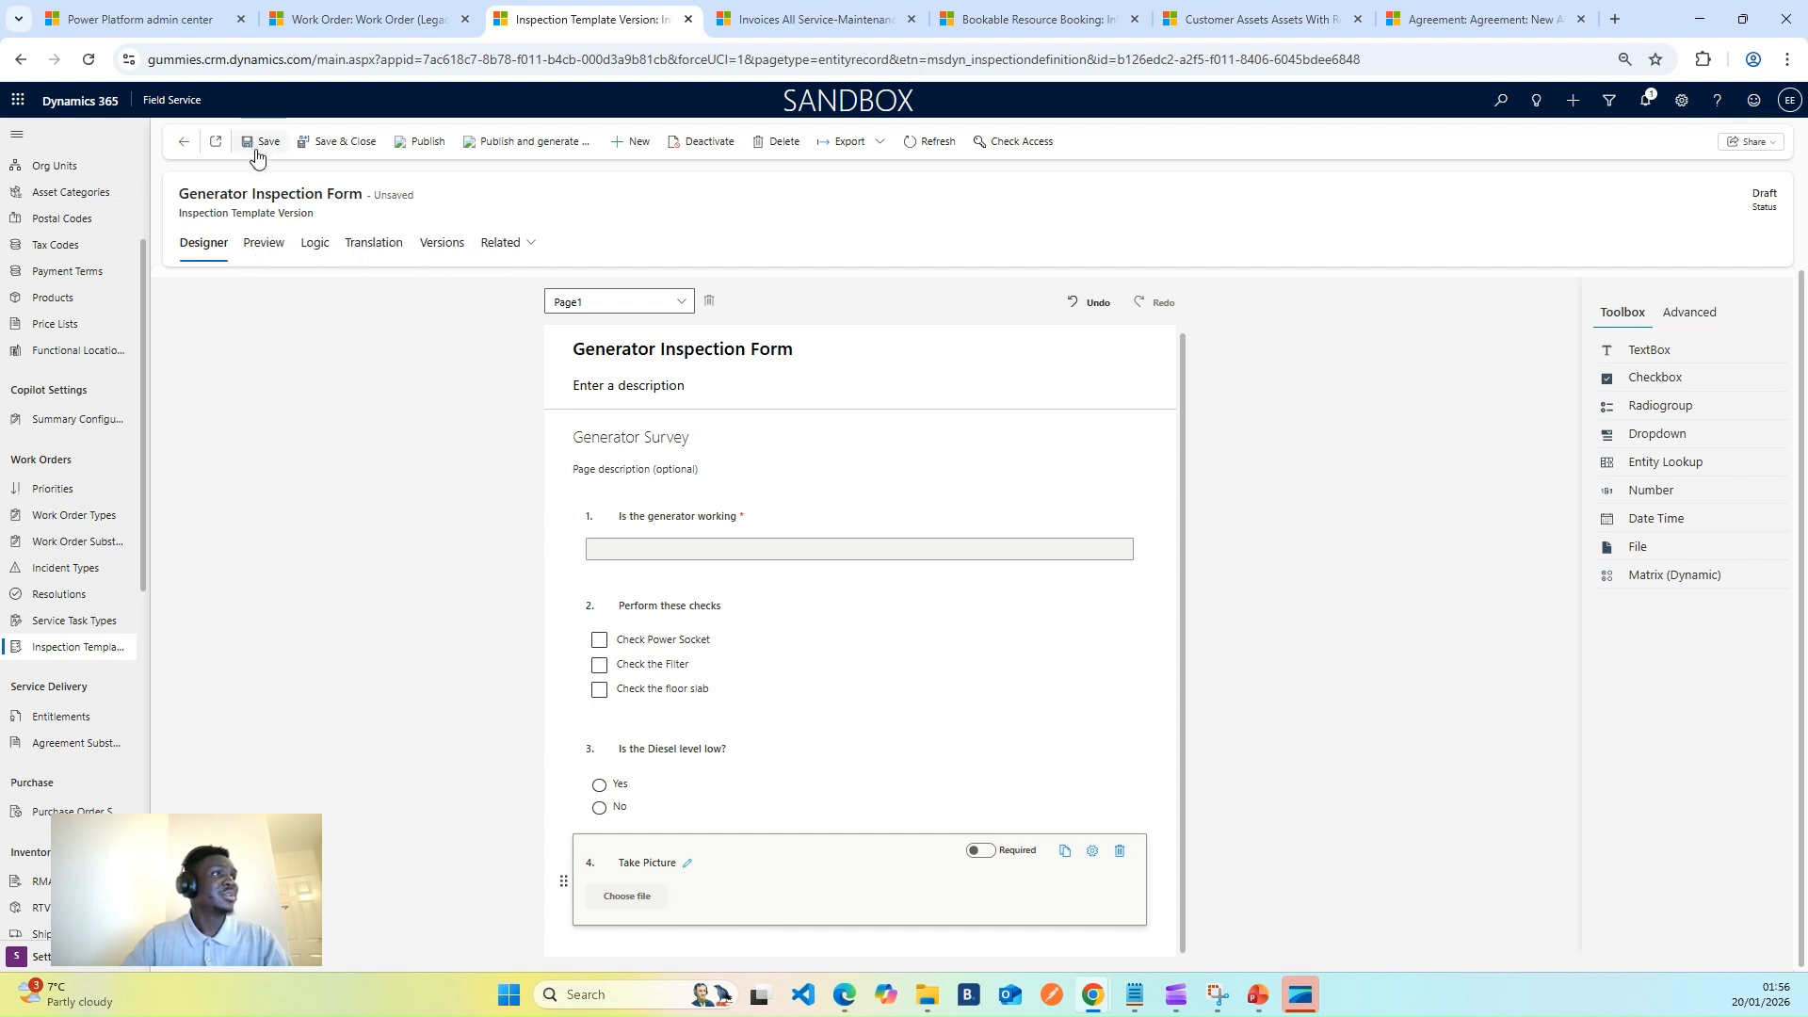
pyautogui.hotkey('ctrl', 's')
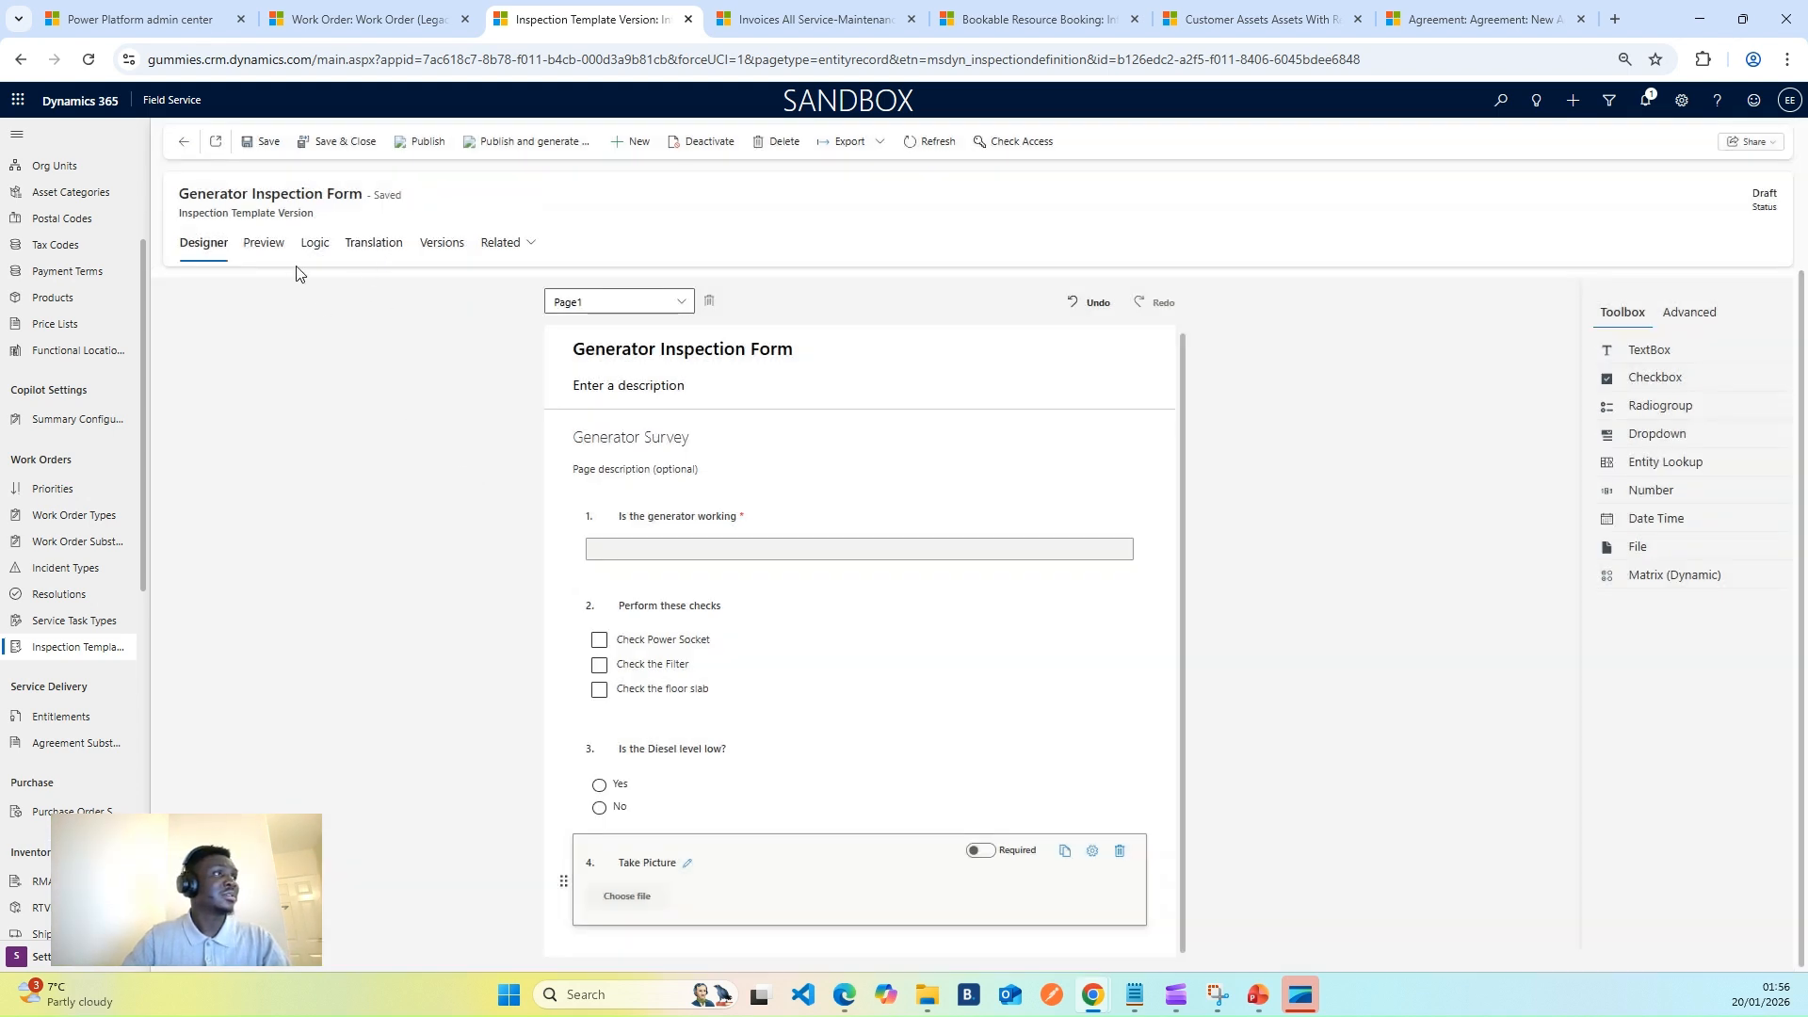
# - Show the template's work order service tasks and begin a new service task type
pyautogui.click(499, 243)
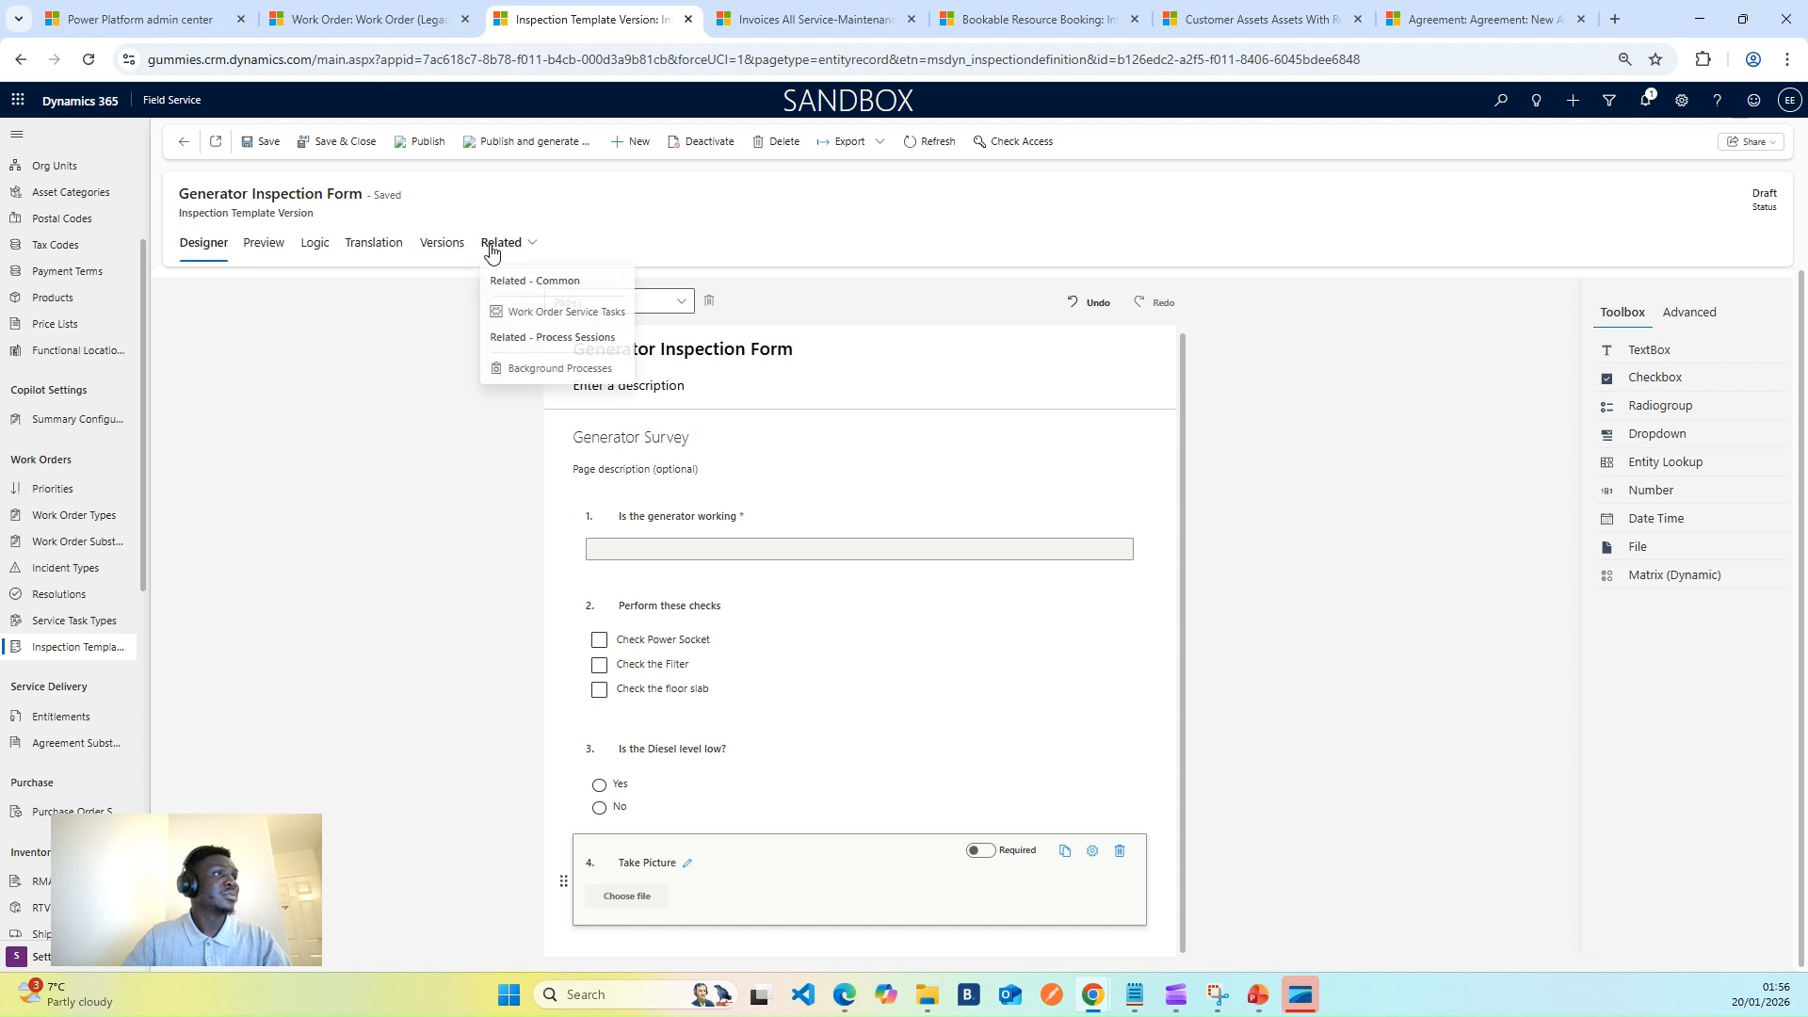
pyautogui.click(546, 314)
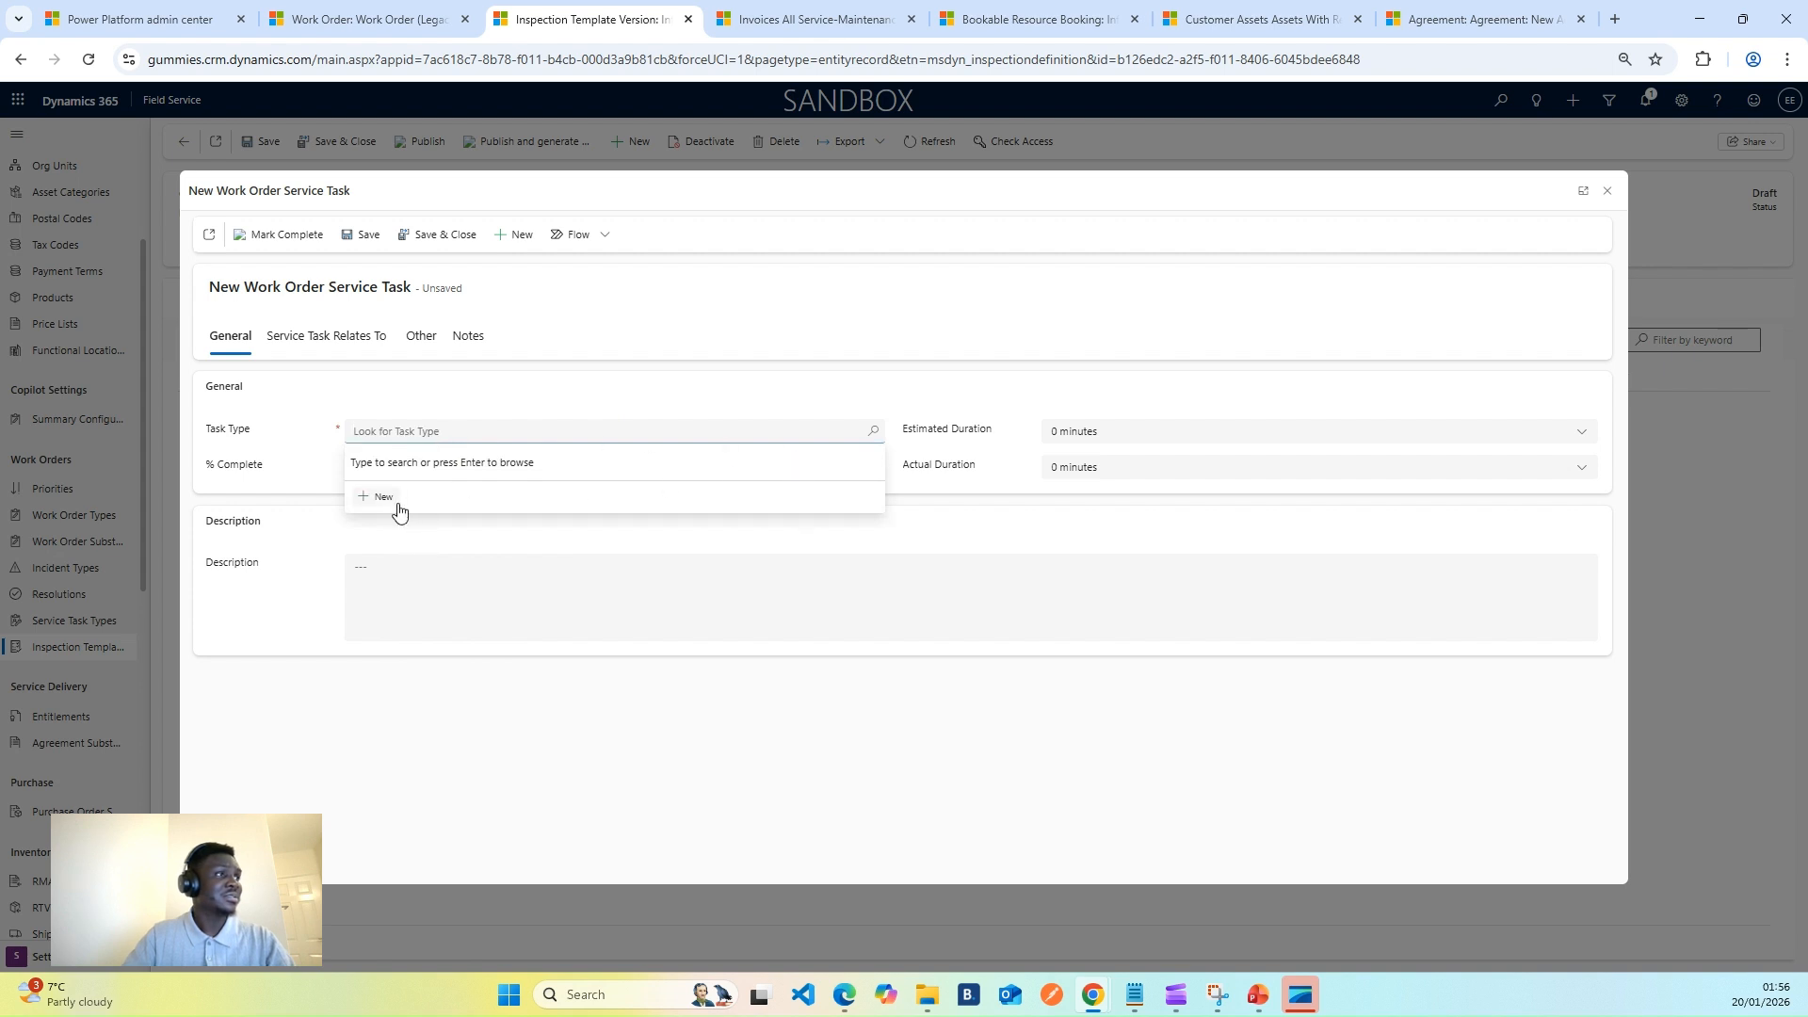
pyautogui.click(914, 362)
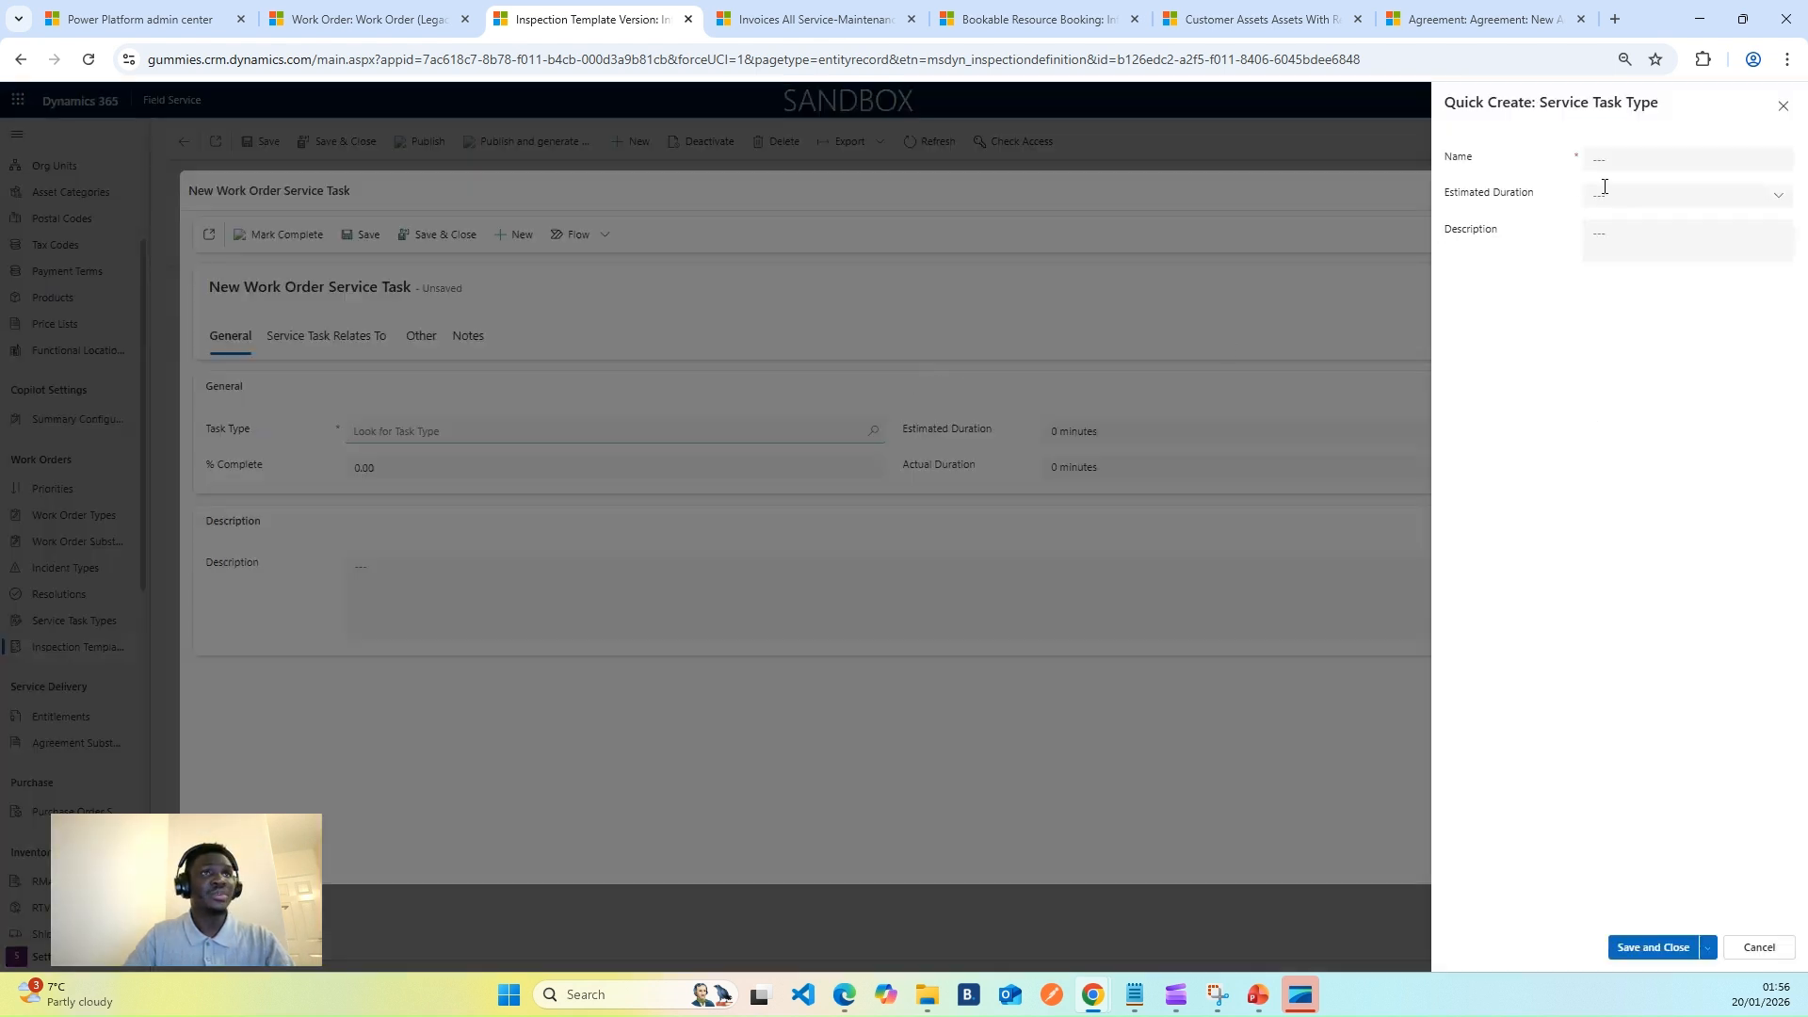
# - Name the task type 'Survey of the Generator', give it 30 minutes duration, and save it
pyautogui.click(1610, 162)
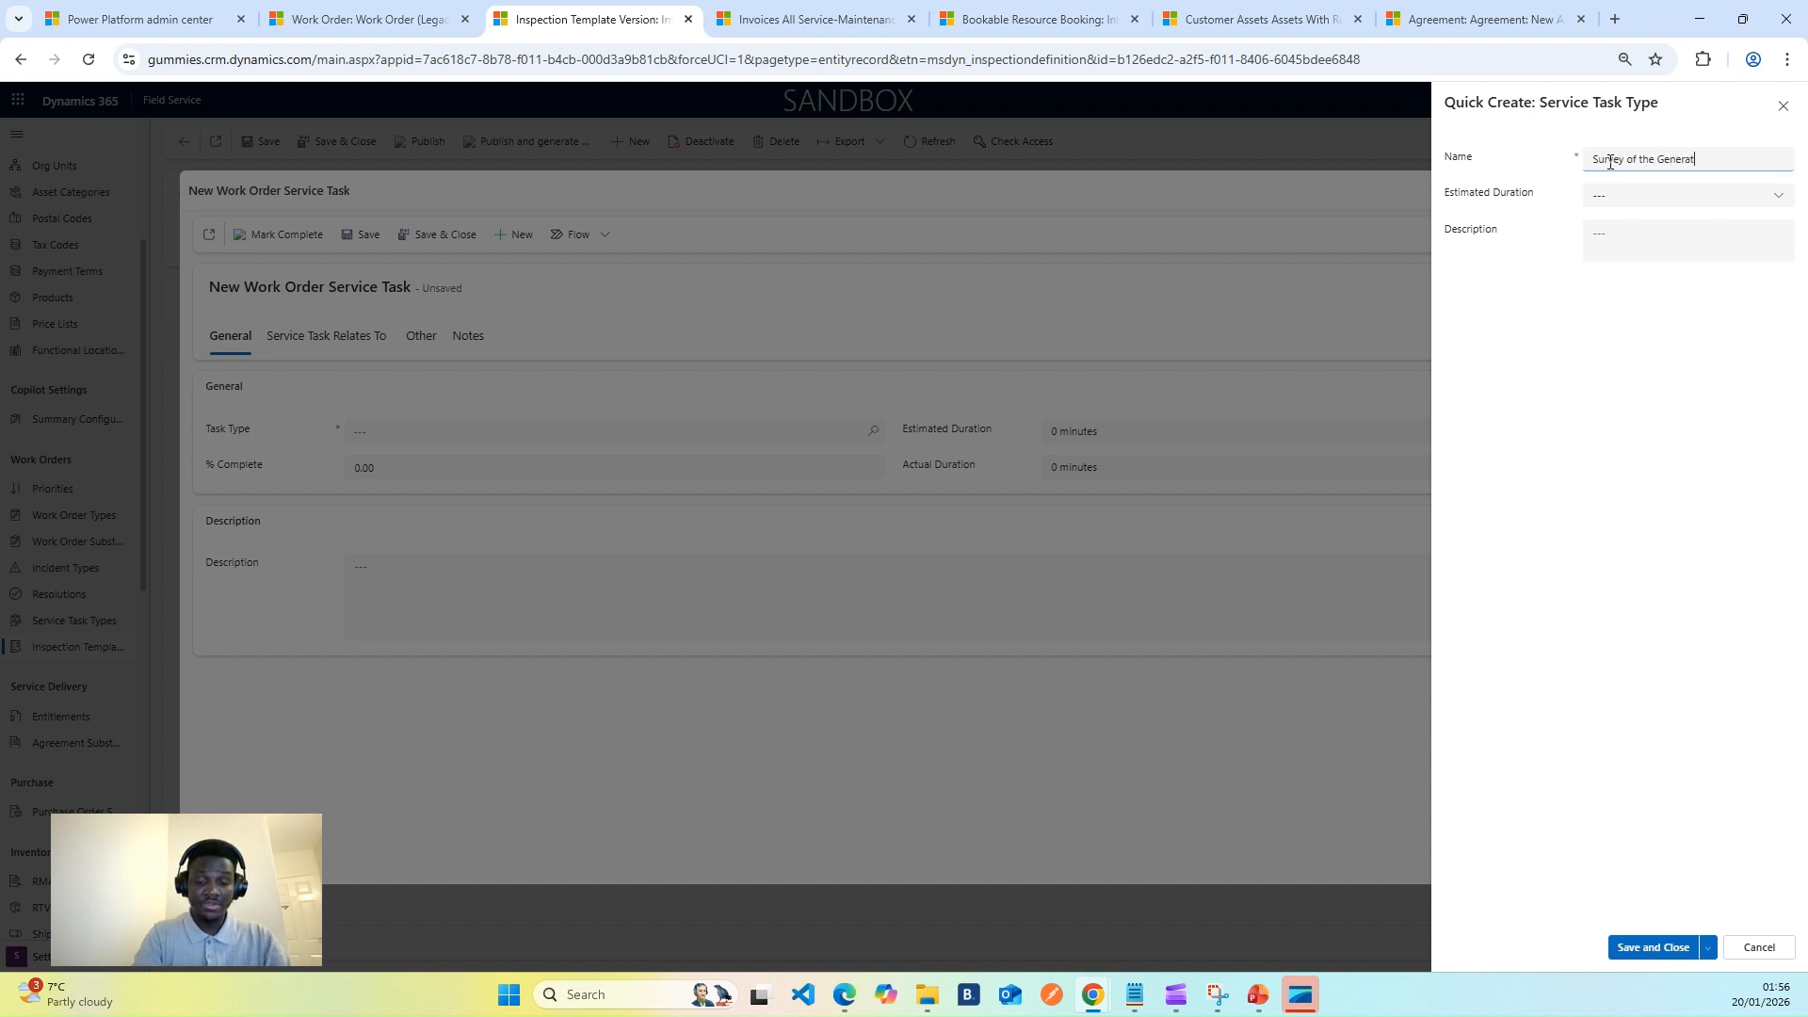
pyautogui.click(1710, 549)
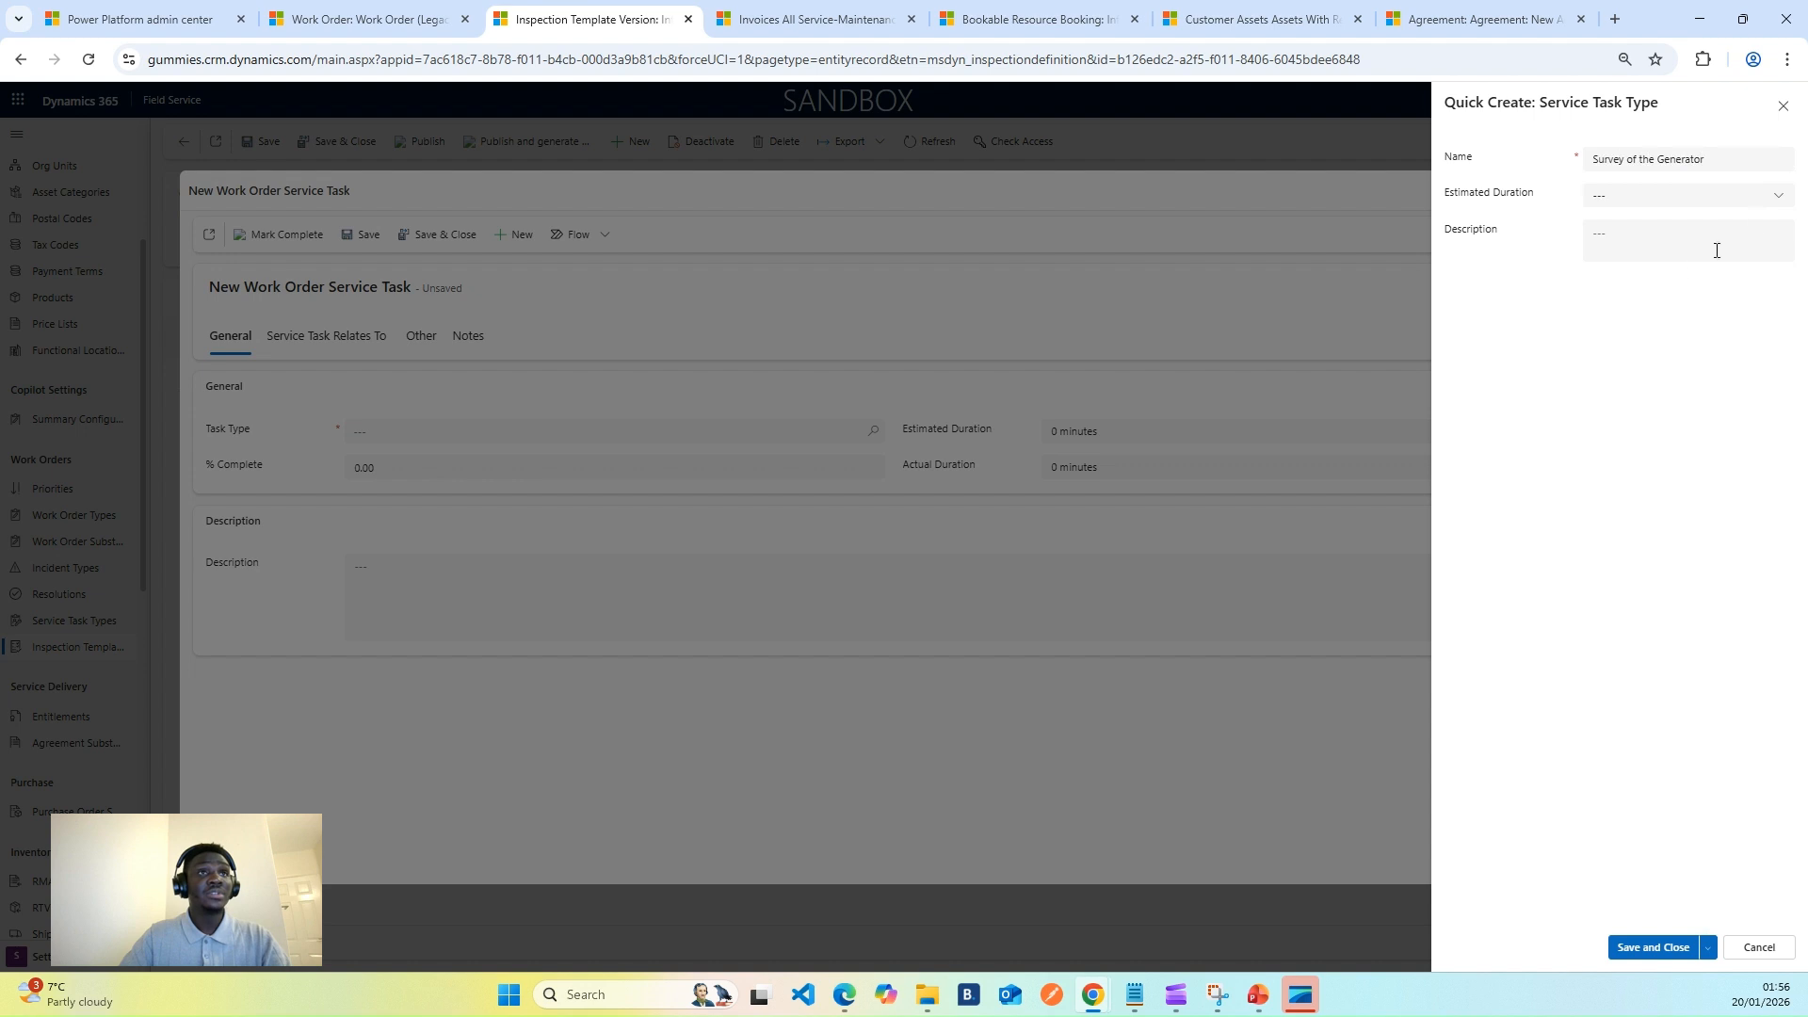
pyautogui.click(1779, 197)
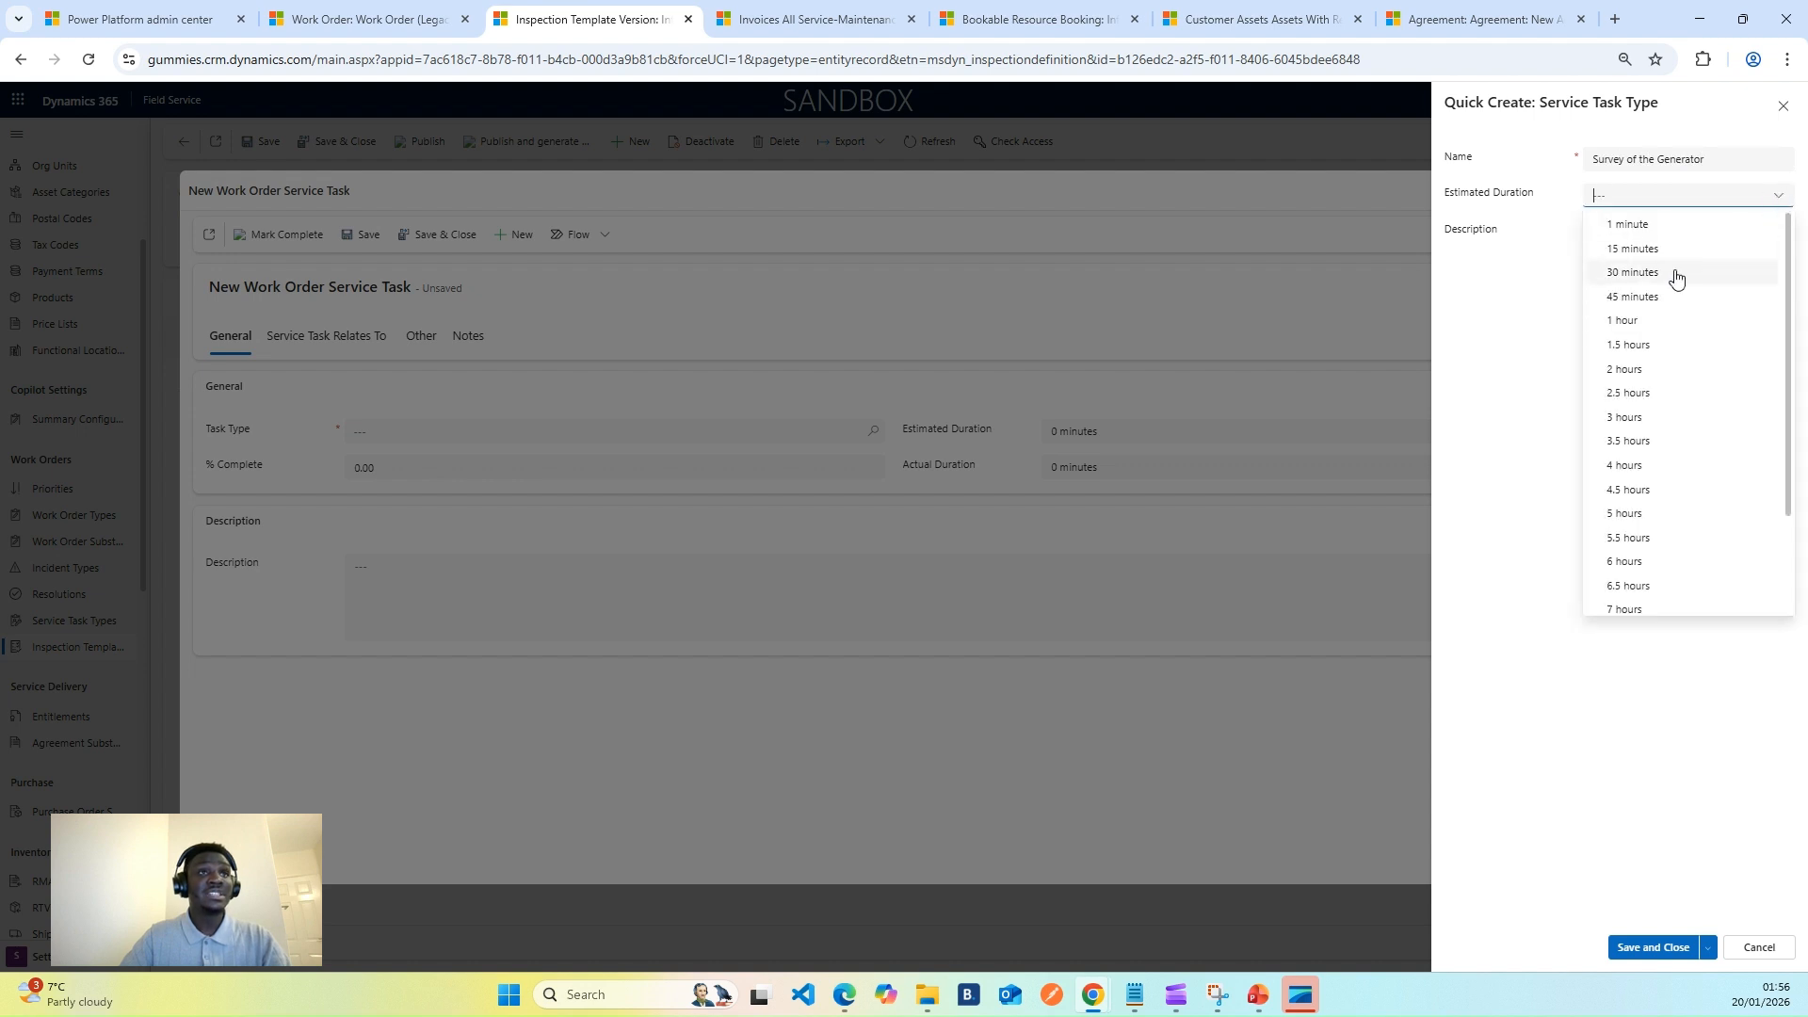
pyautogui.click(1654, 273)
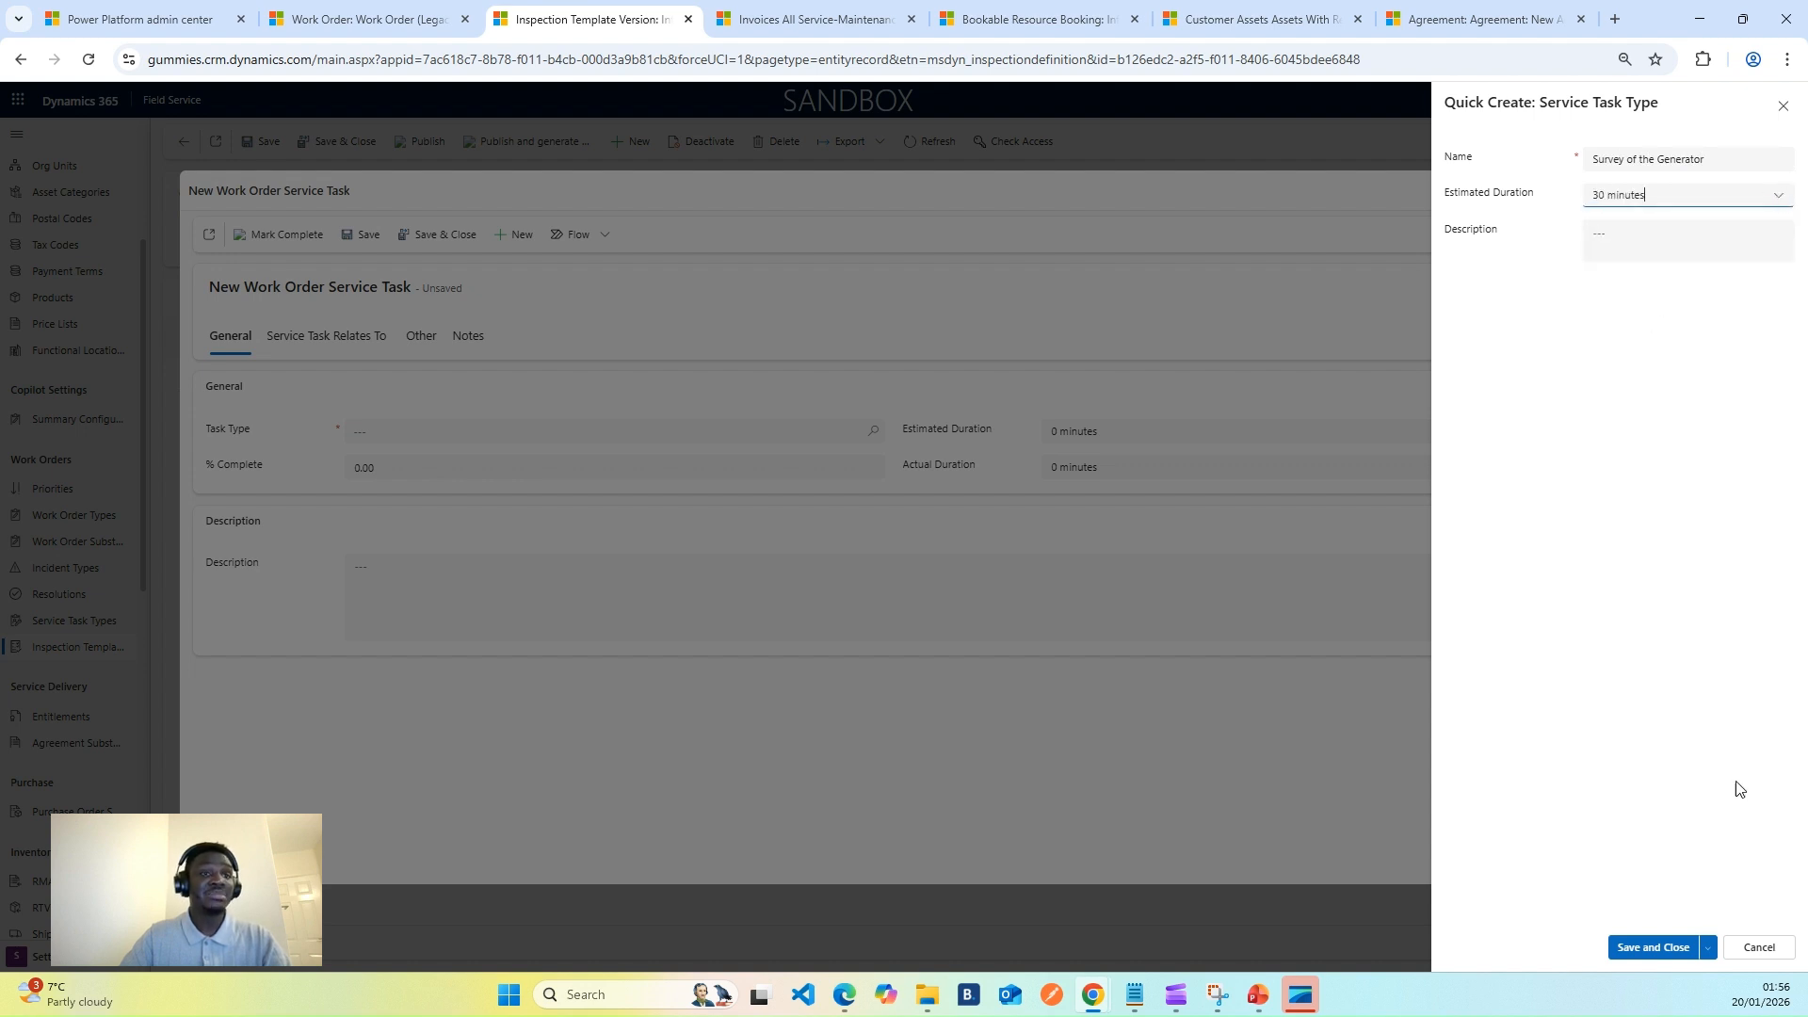
pyautogui.click(1636, 949)
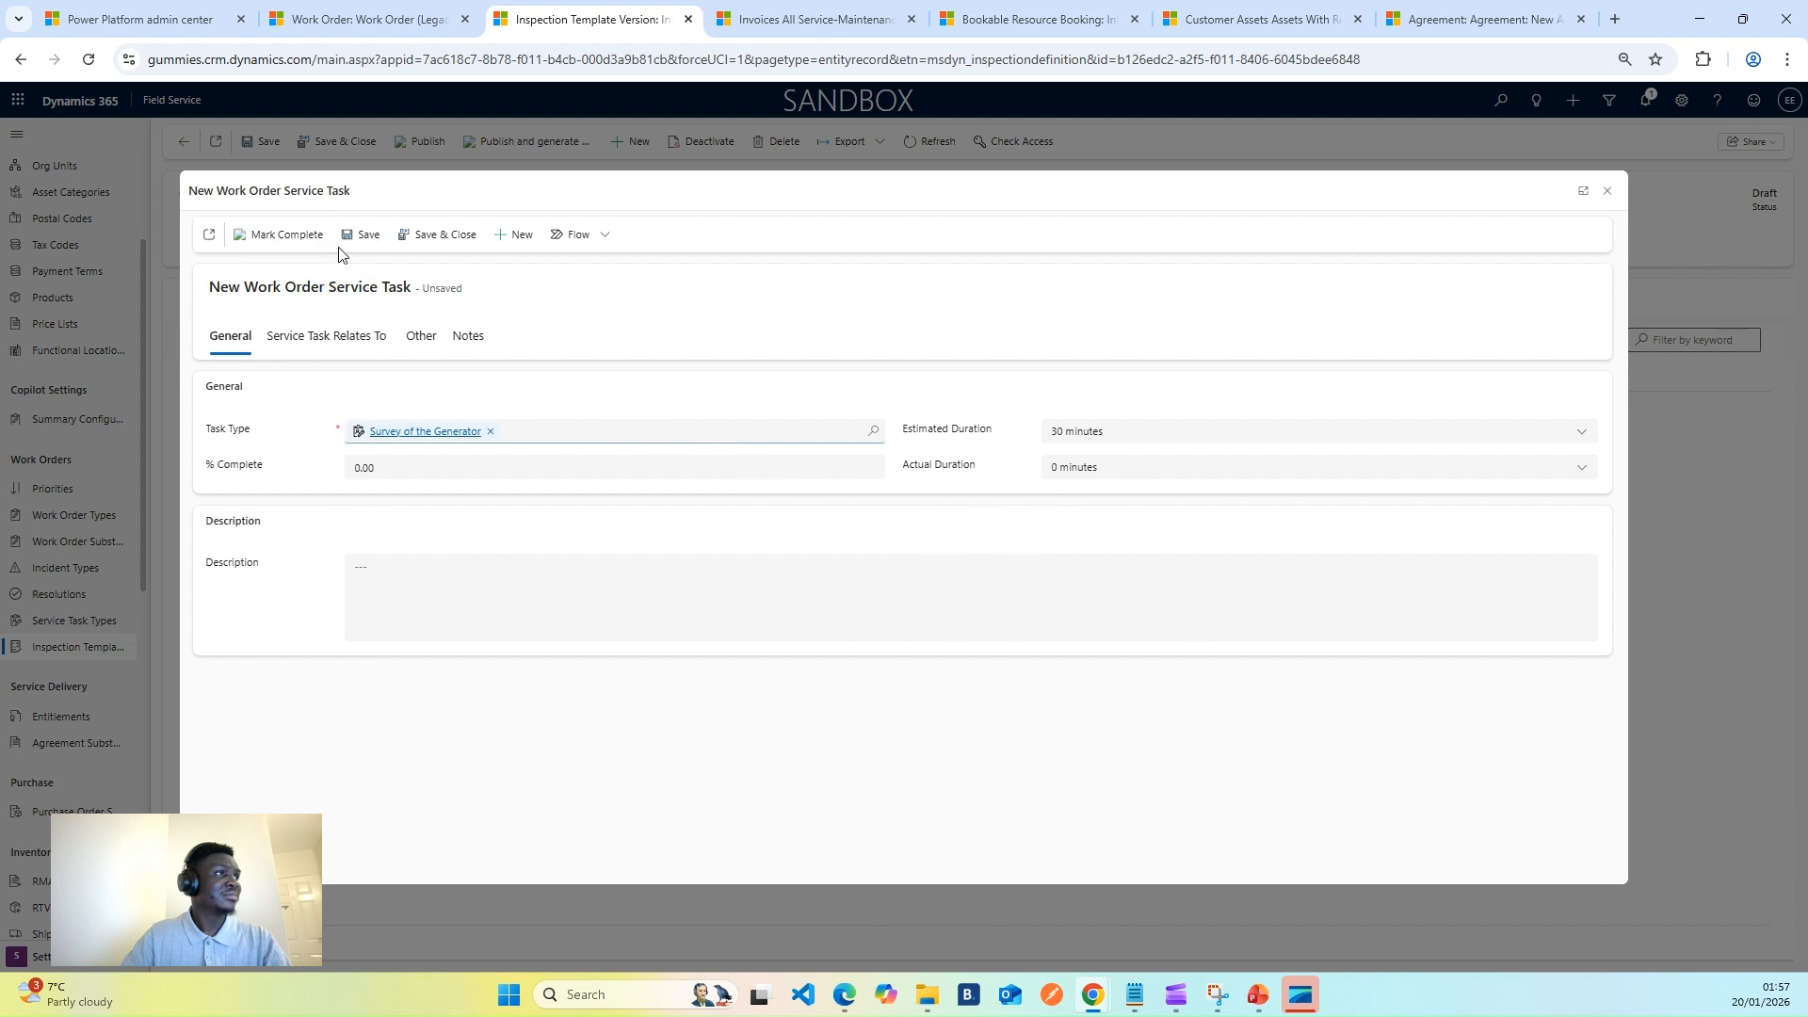
# - Link the Survey of the Generator task to work order 00008, save, and close it
pyautogui.click(360, 235)
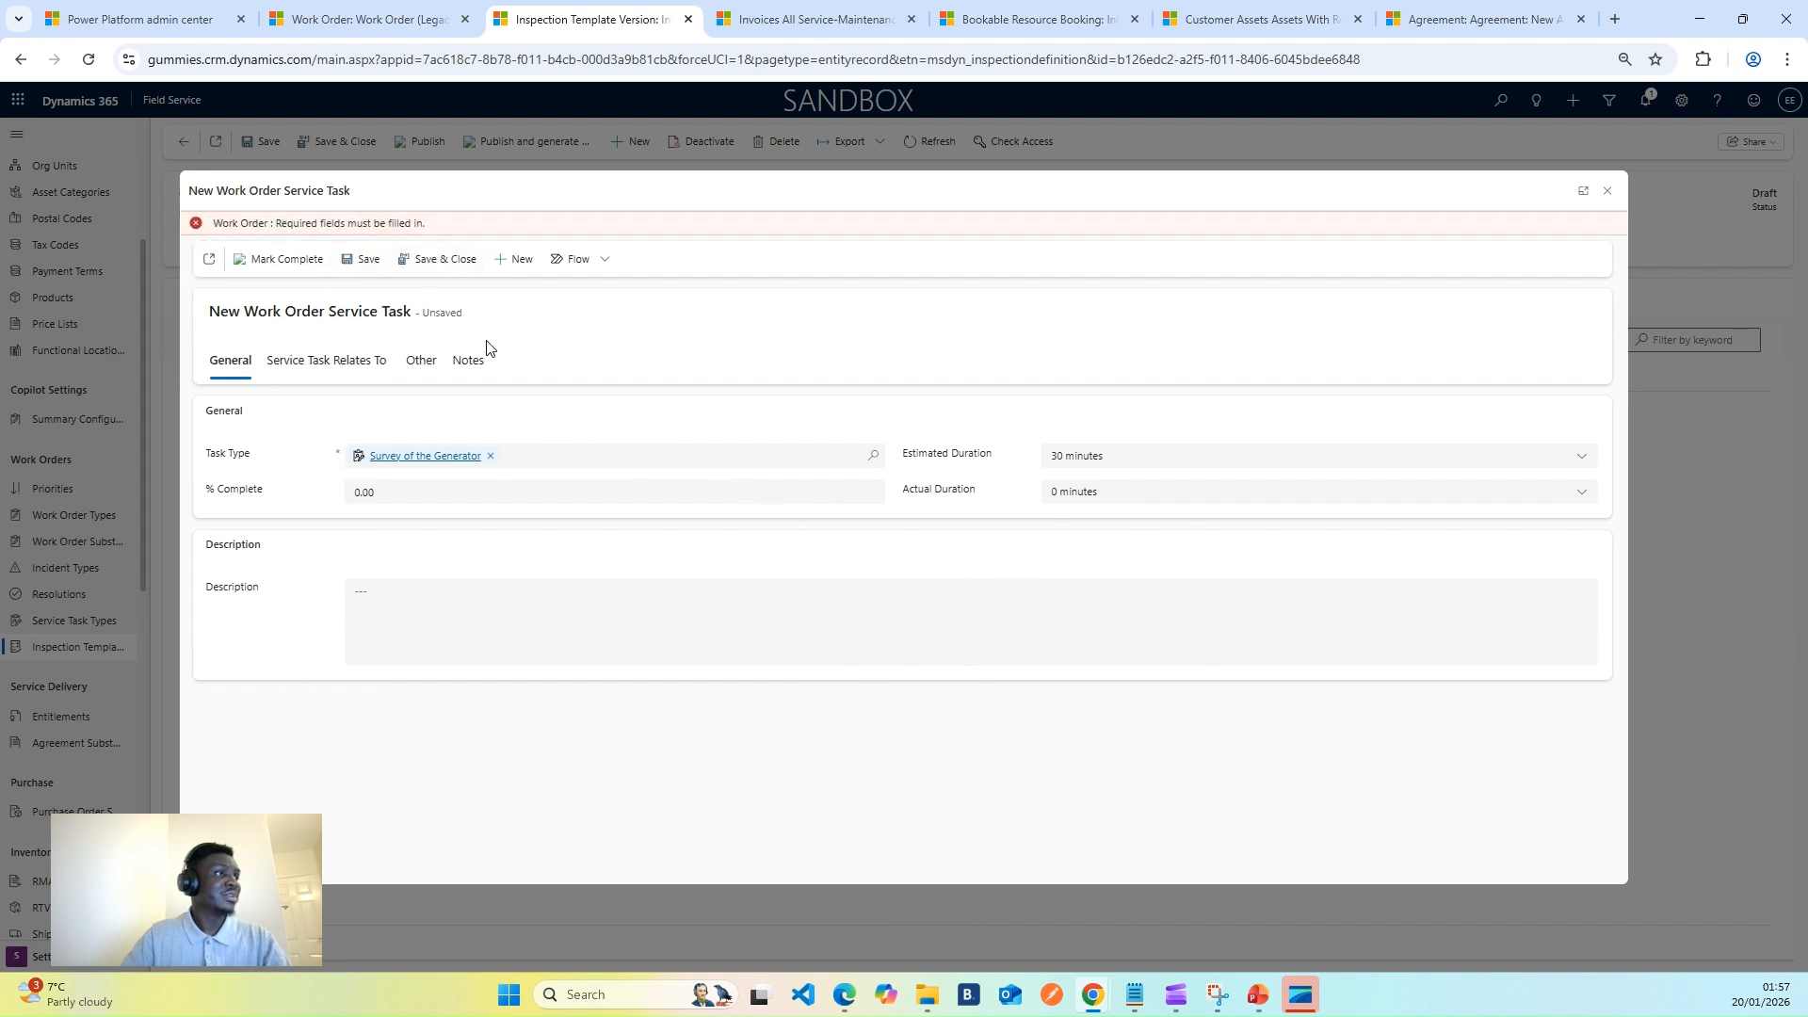
pyautogui.click(343, 373)
pyautogui.click(364, 420)
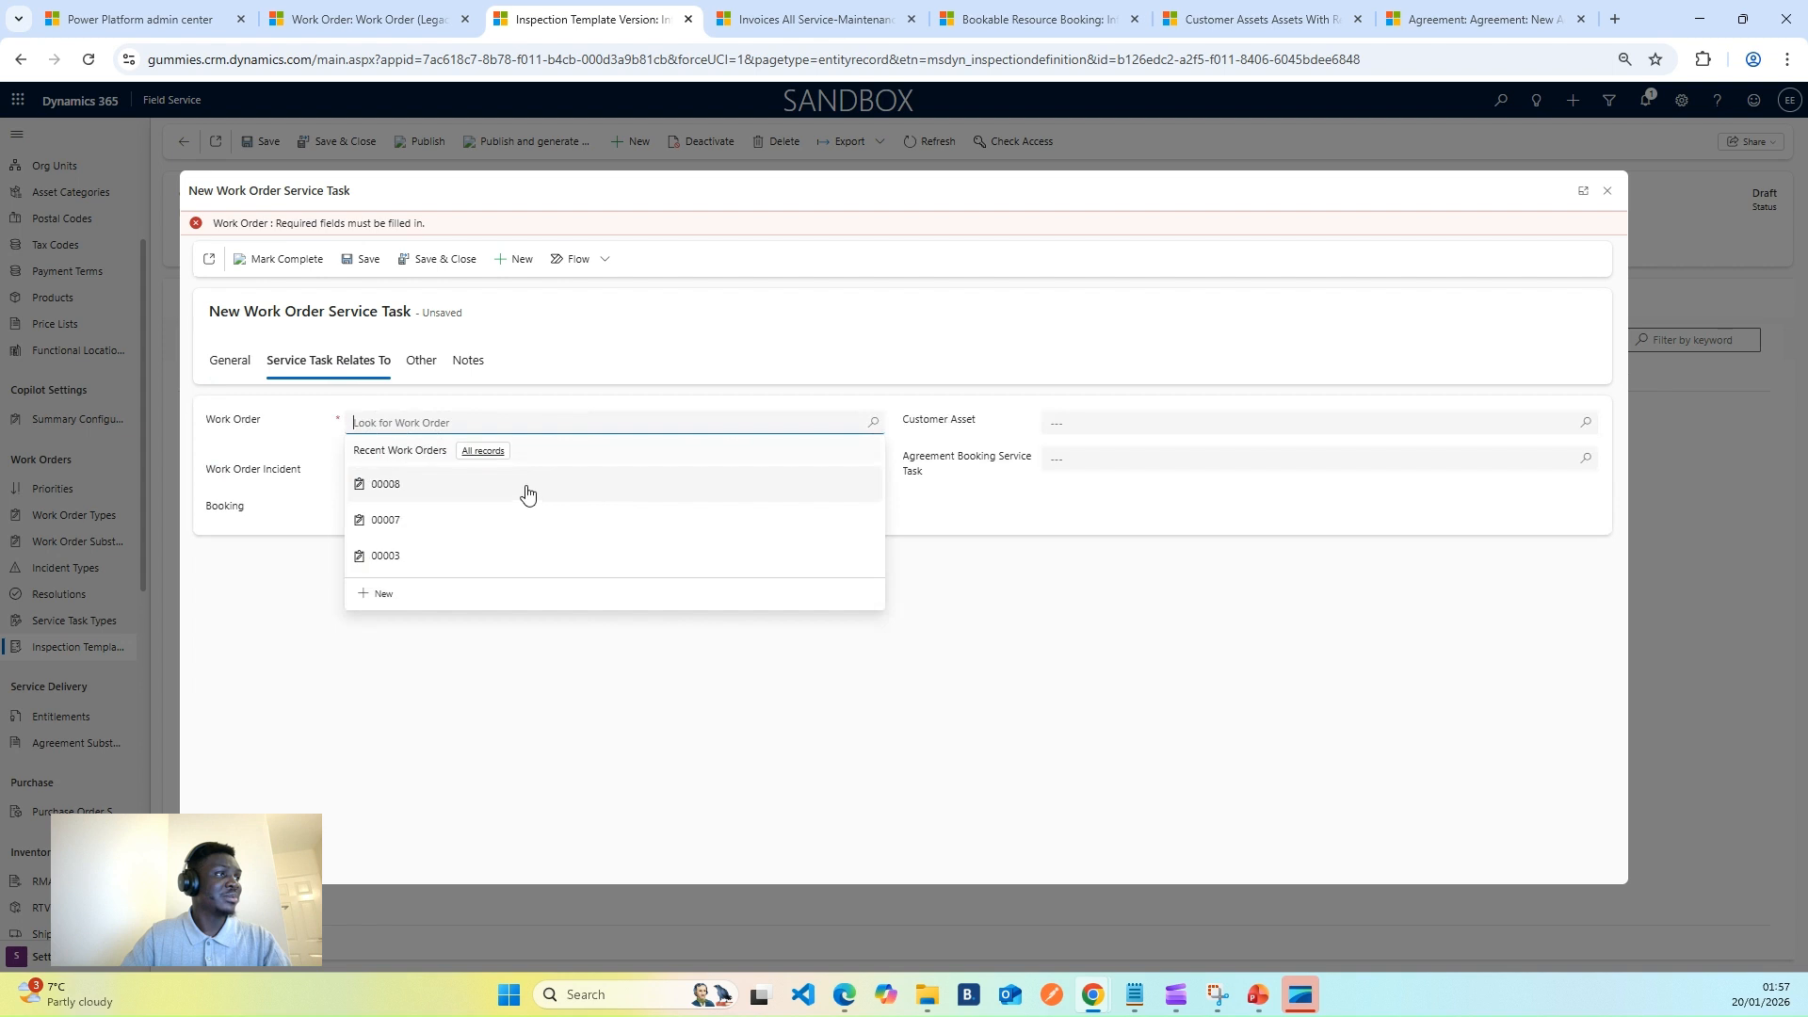
pyautogui.click(471, 486)
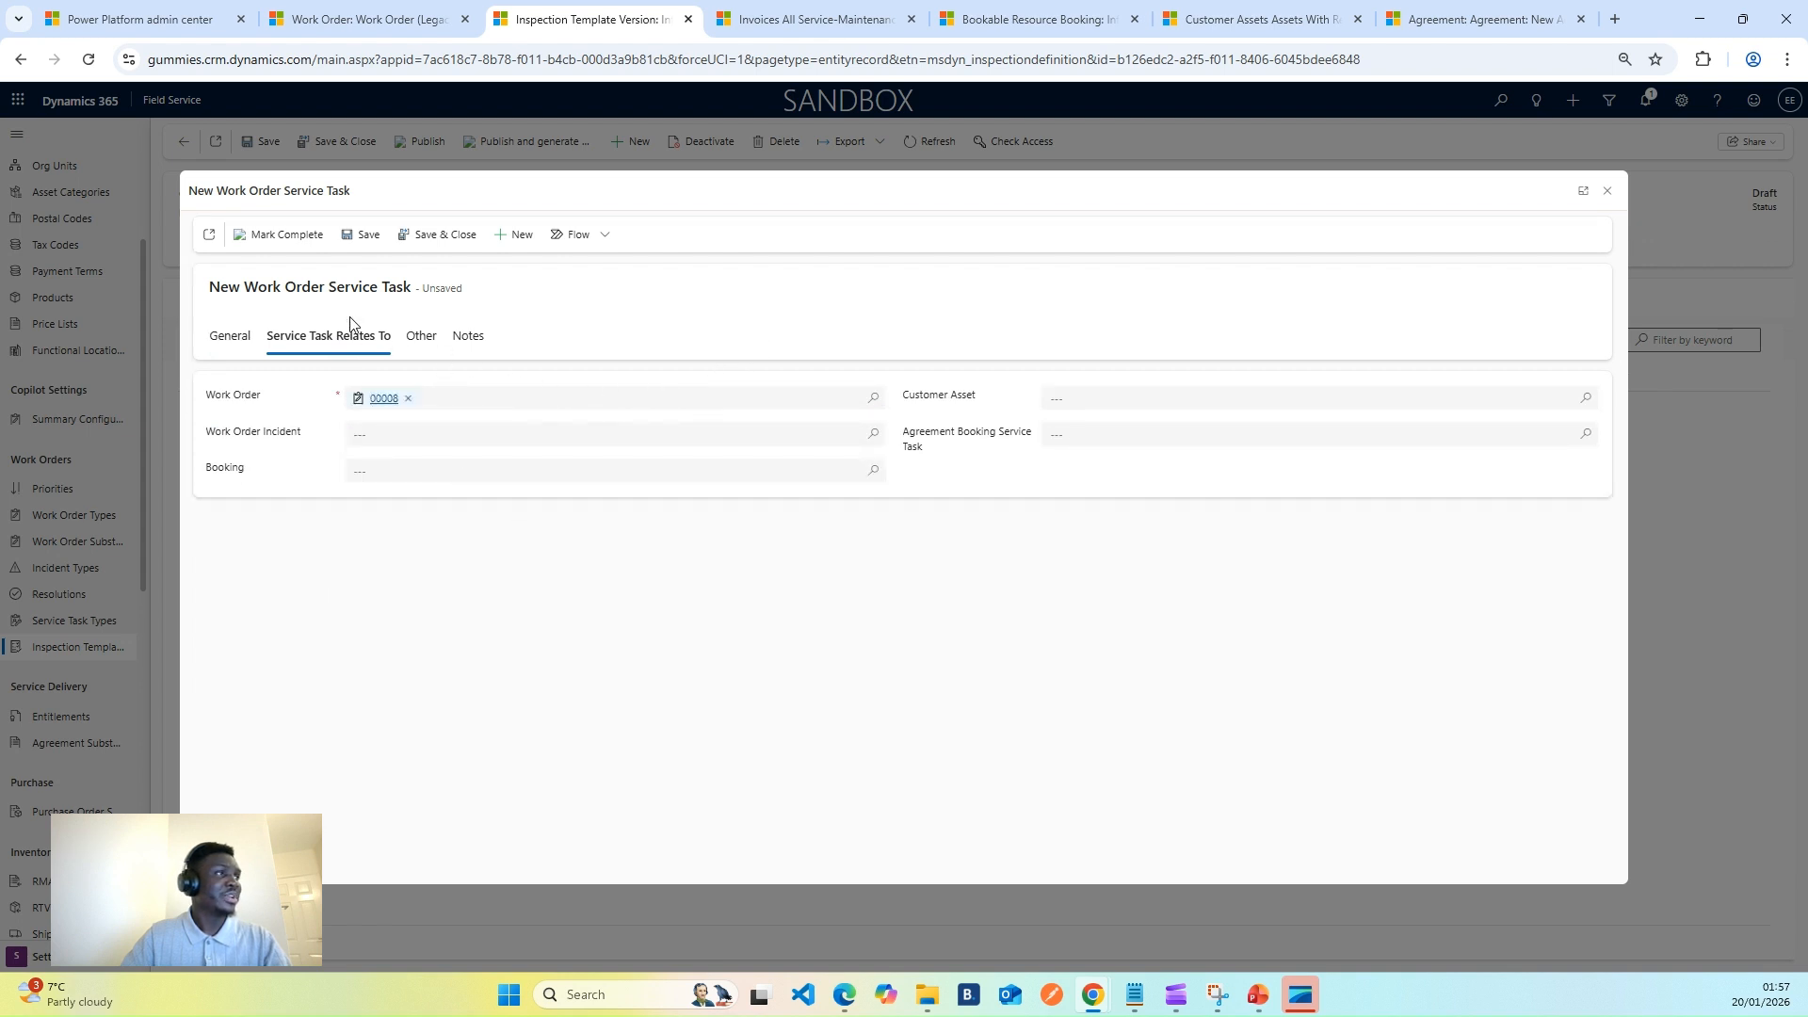
pyautogui.click(361, 236)
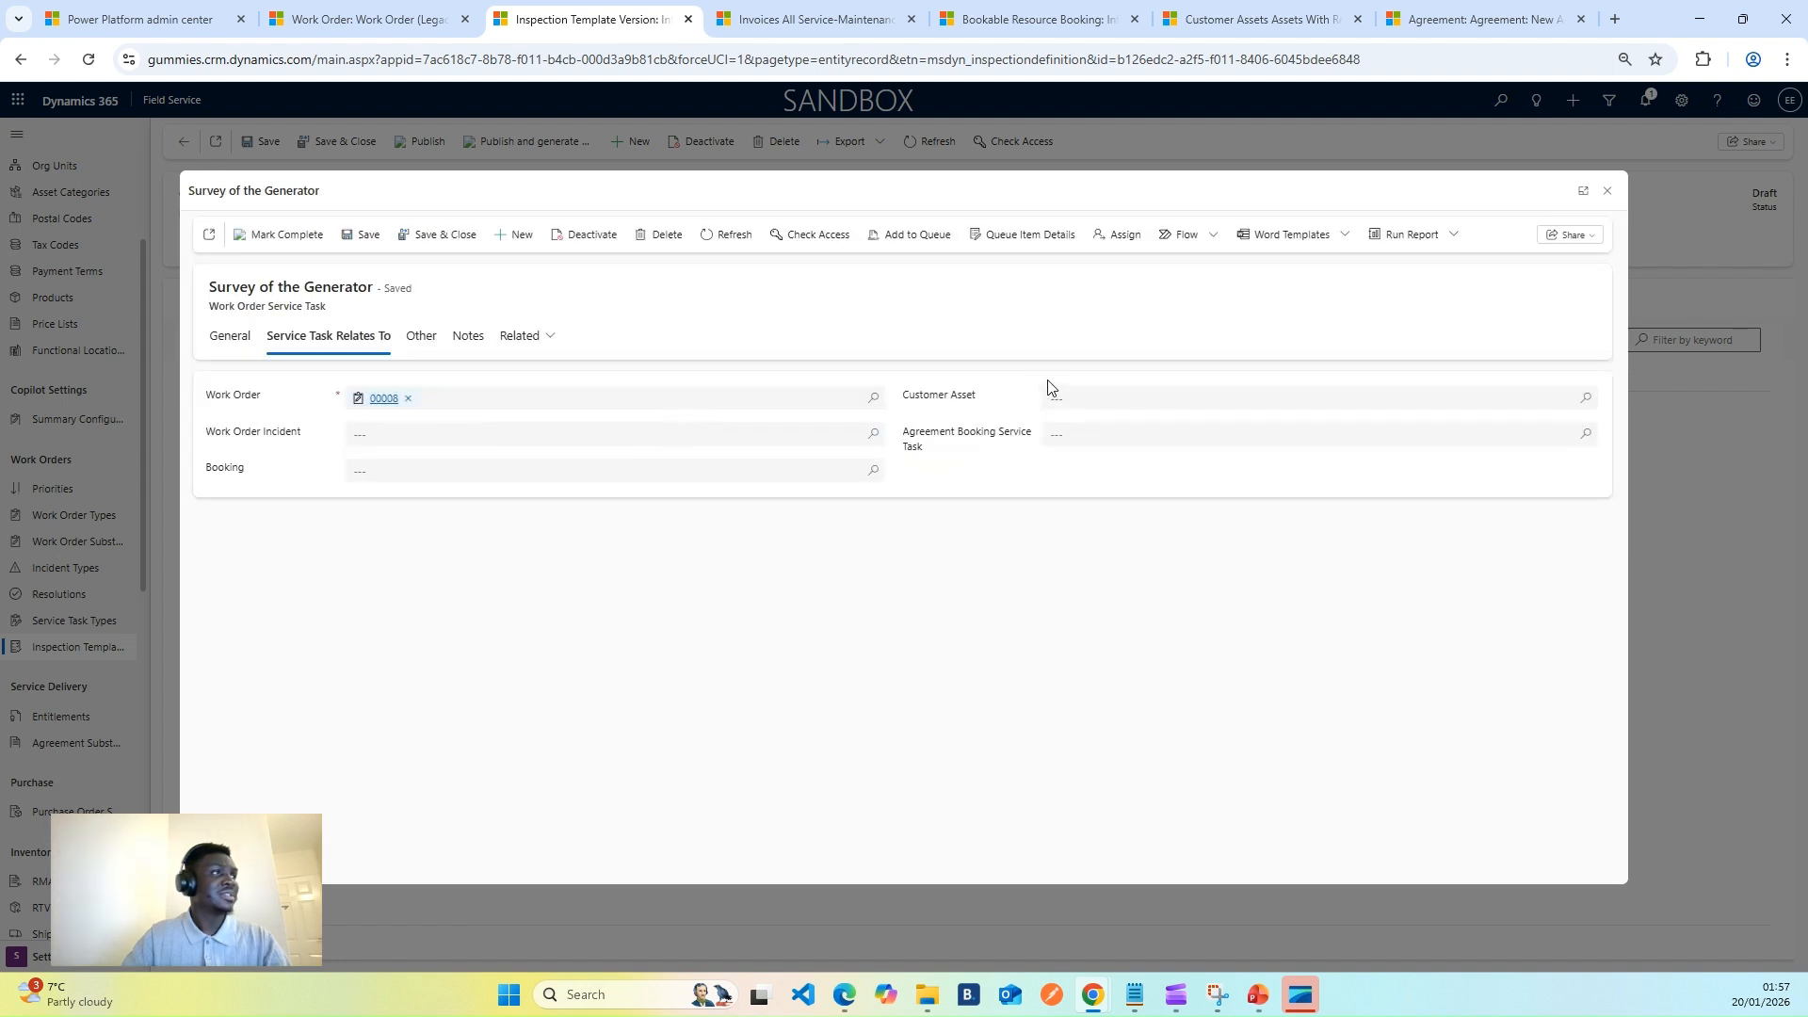
pyautogui.click(443, 238)
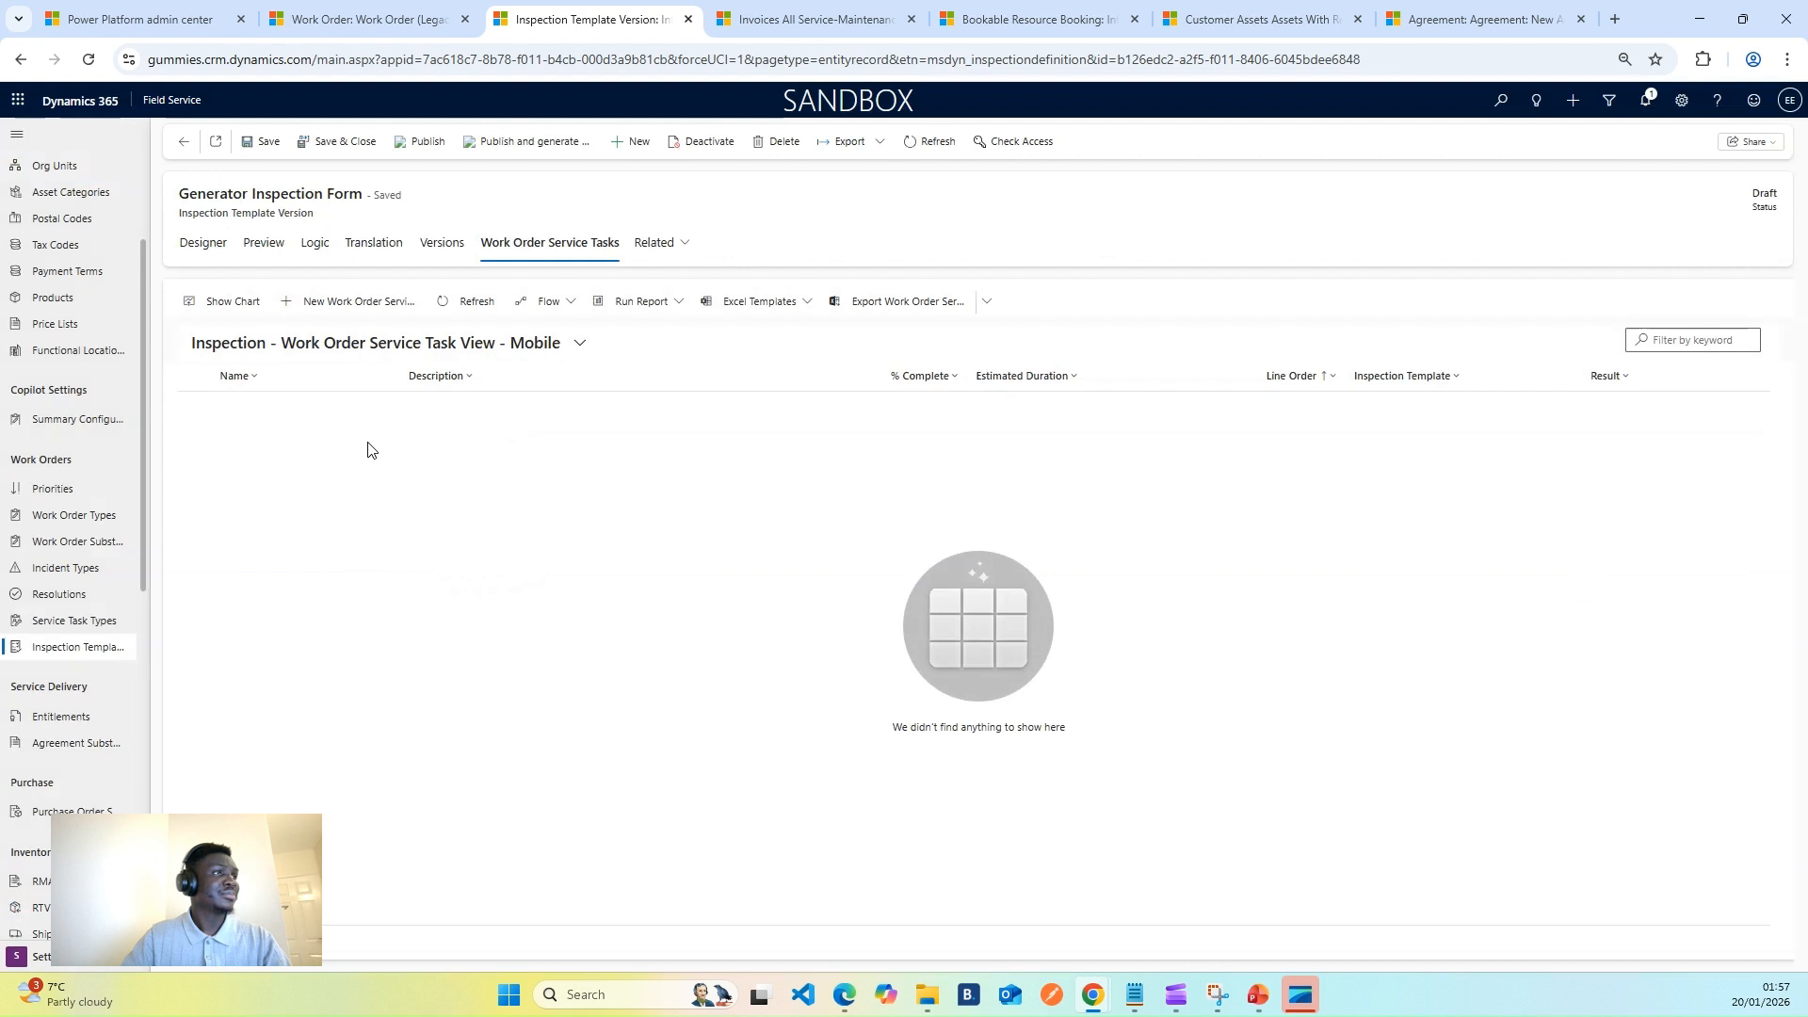
# - Refresh the task list, publish the Generator Inspection Form, and open Service Task Types
pyautogui.click(464, 301)
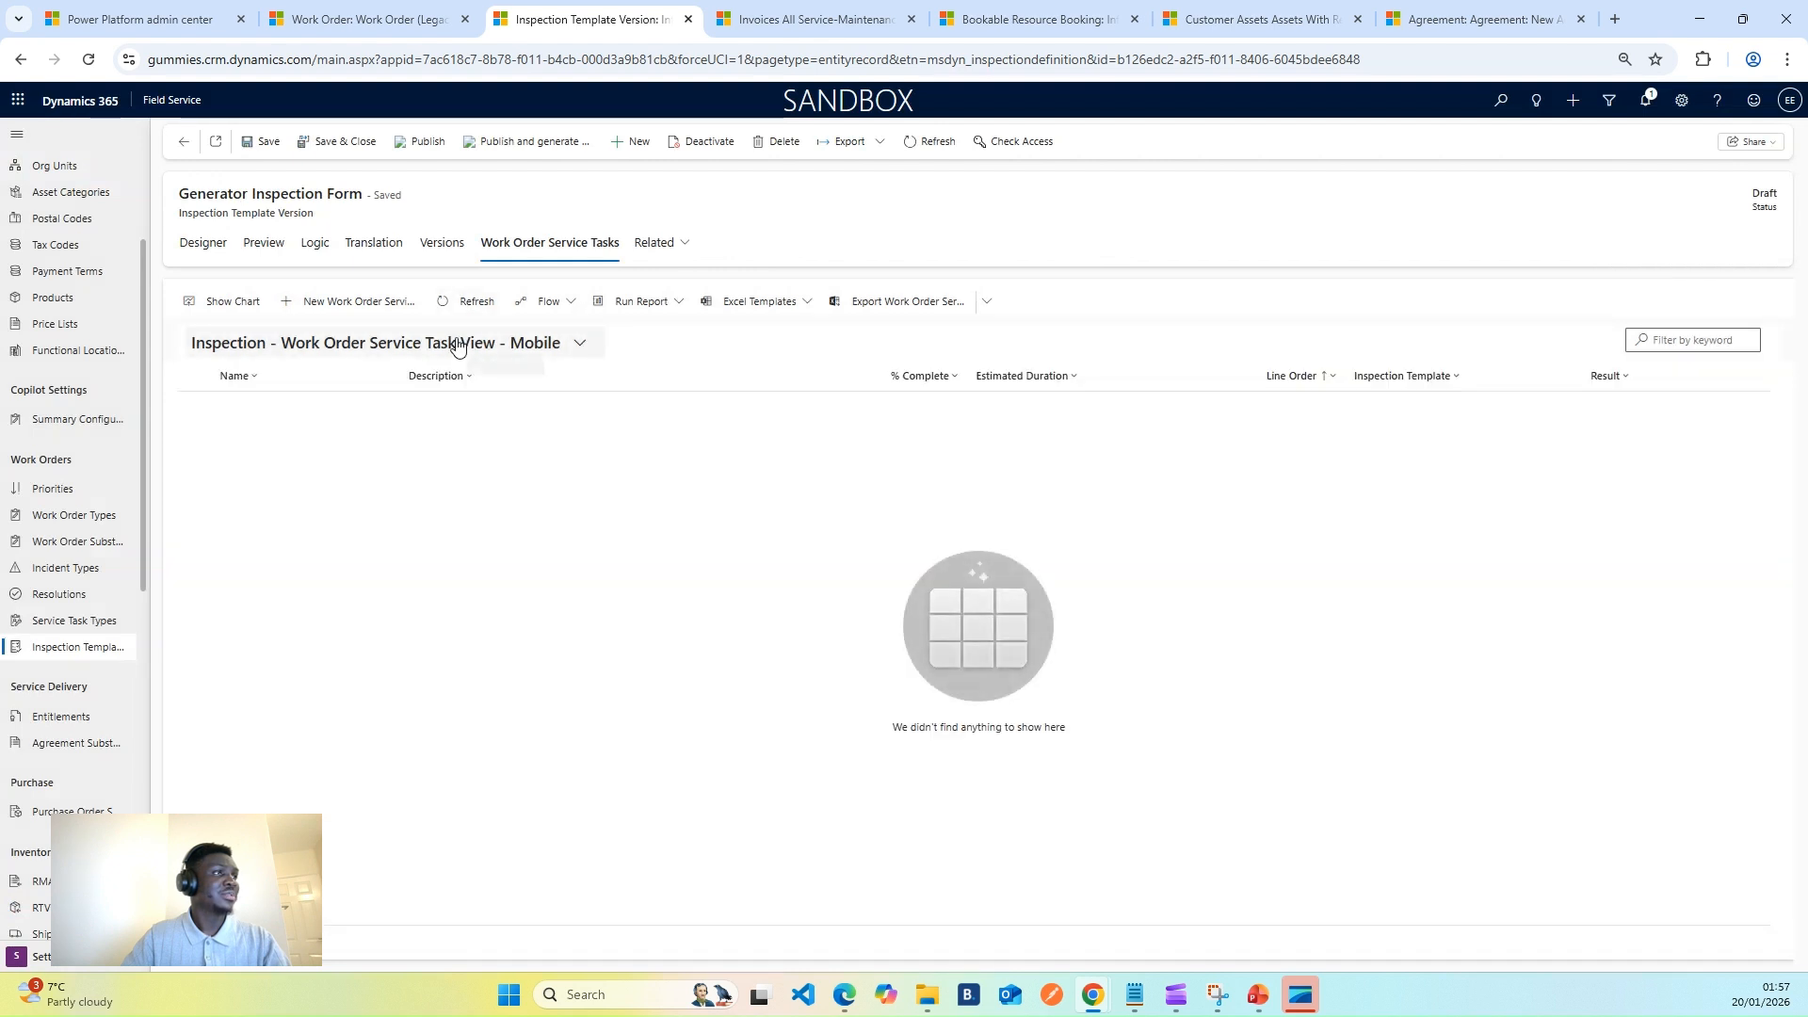
pyautogui.click(464, 301)
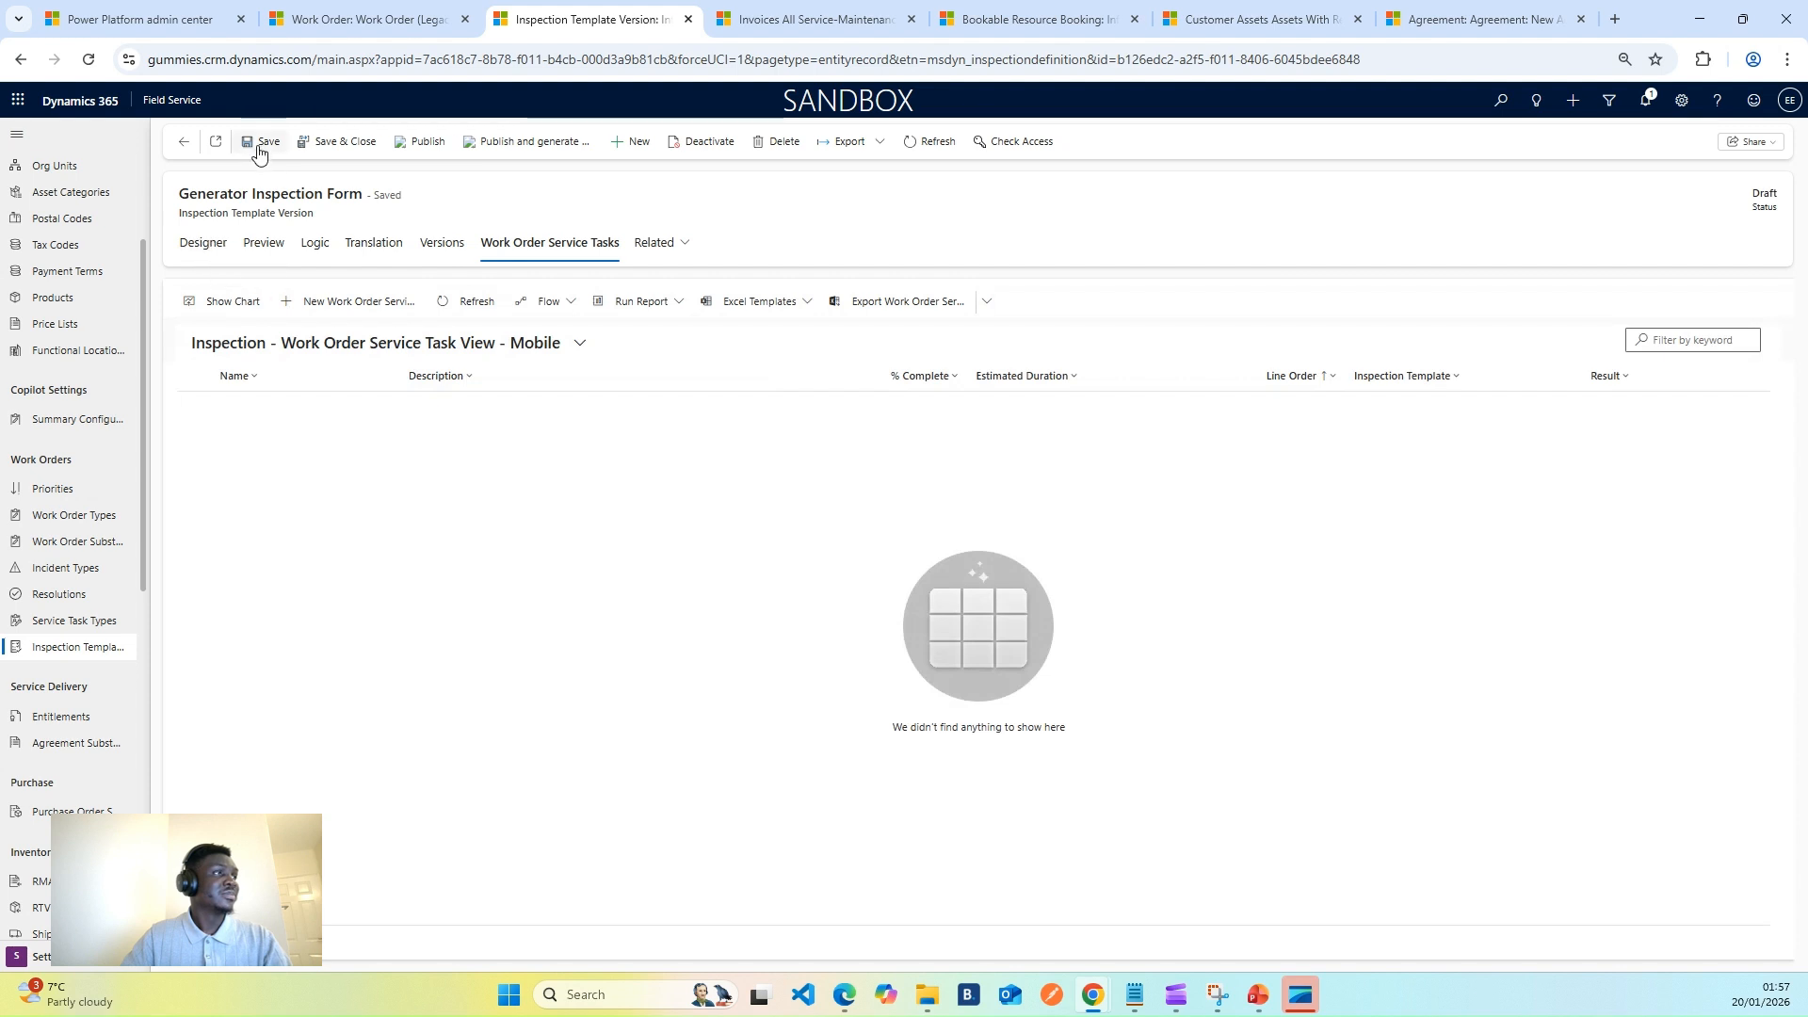
pyautogui.click(419, 143)
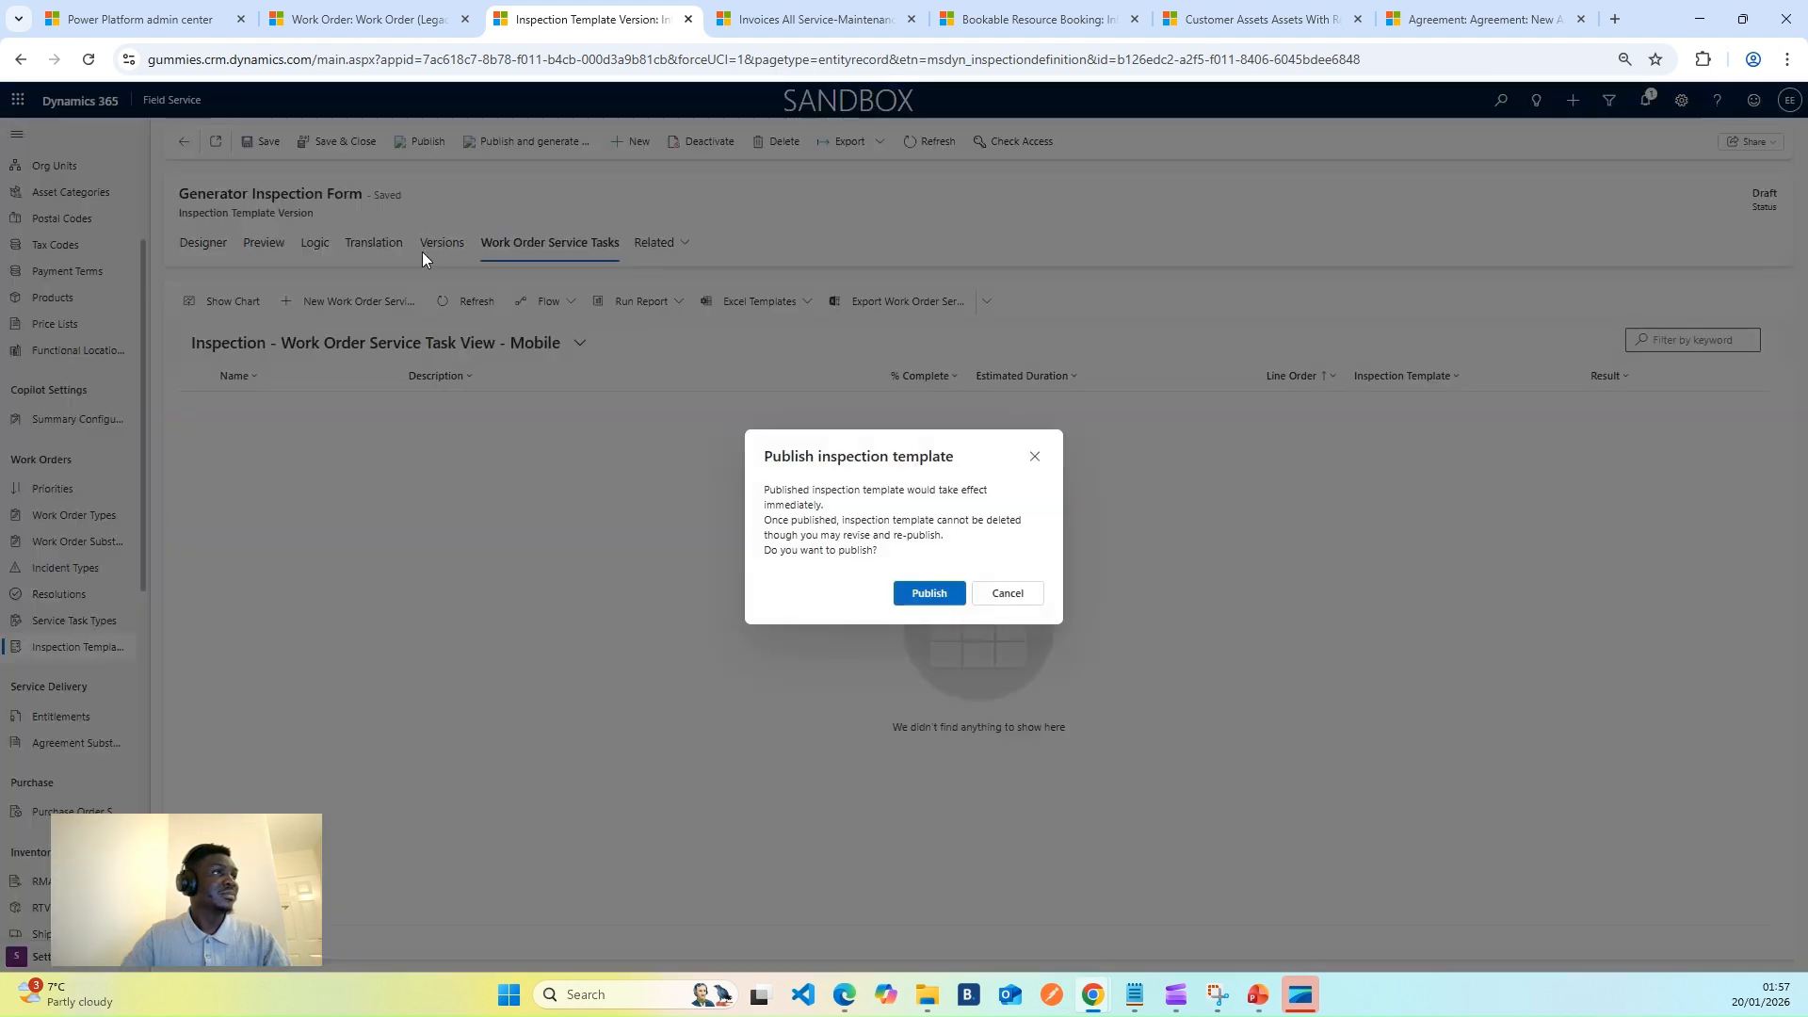
pyautogui.click(930, 593)
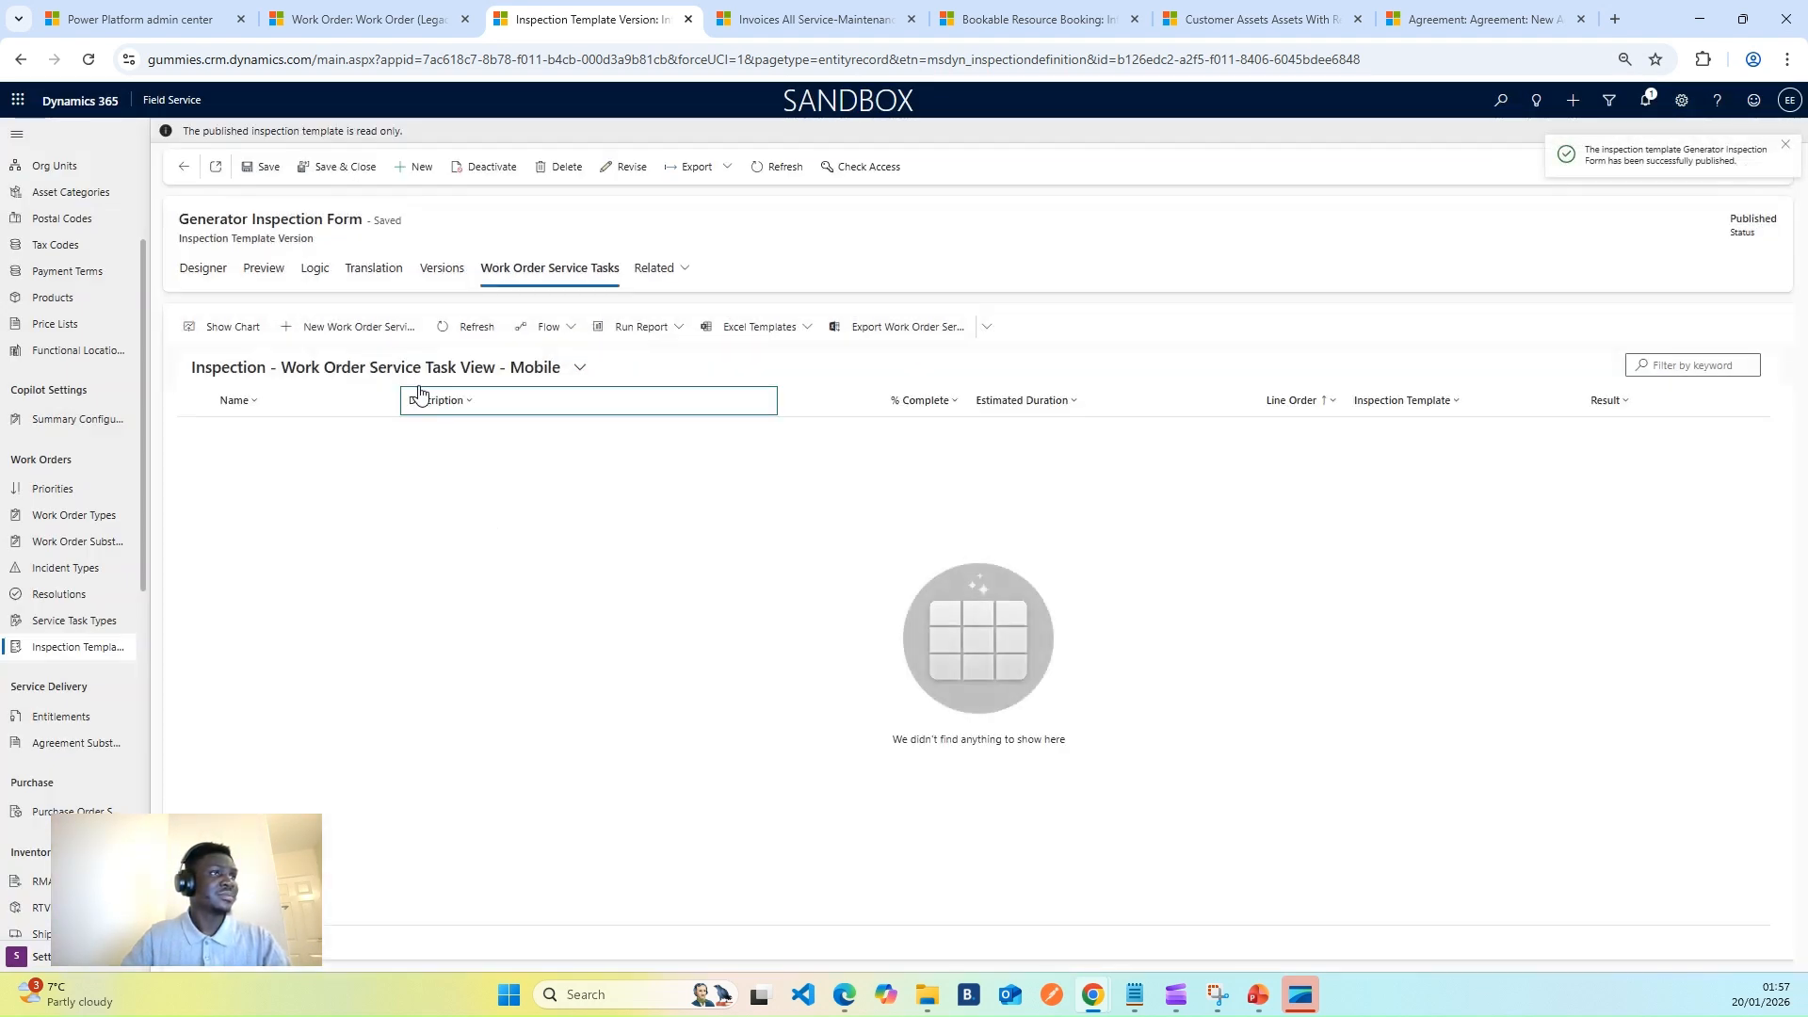
pyautogui.click(444, 326)
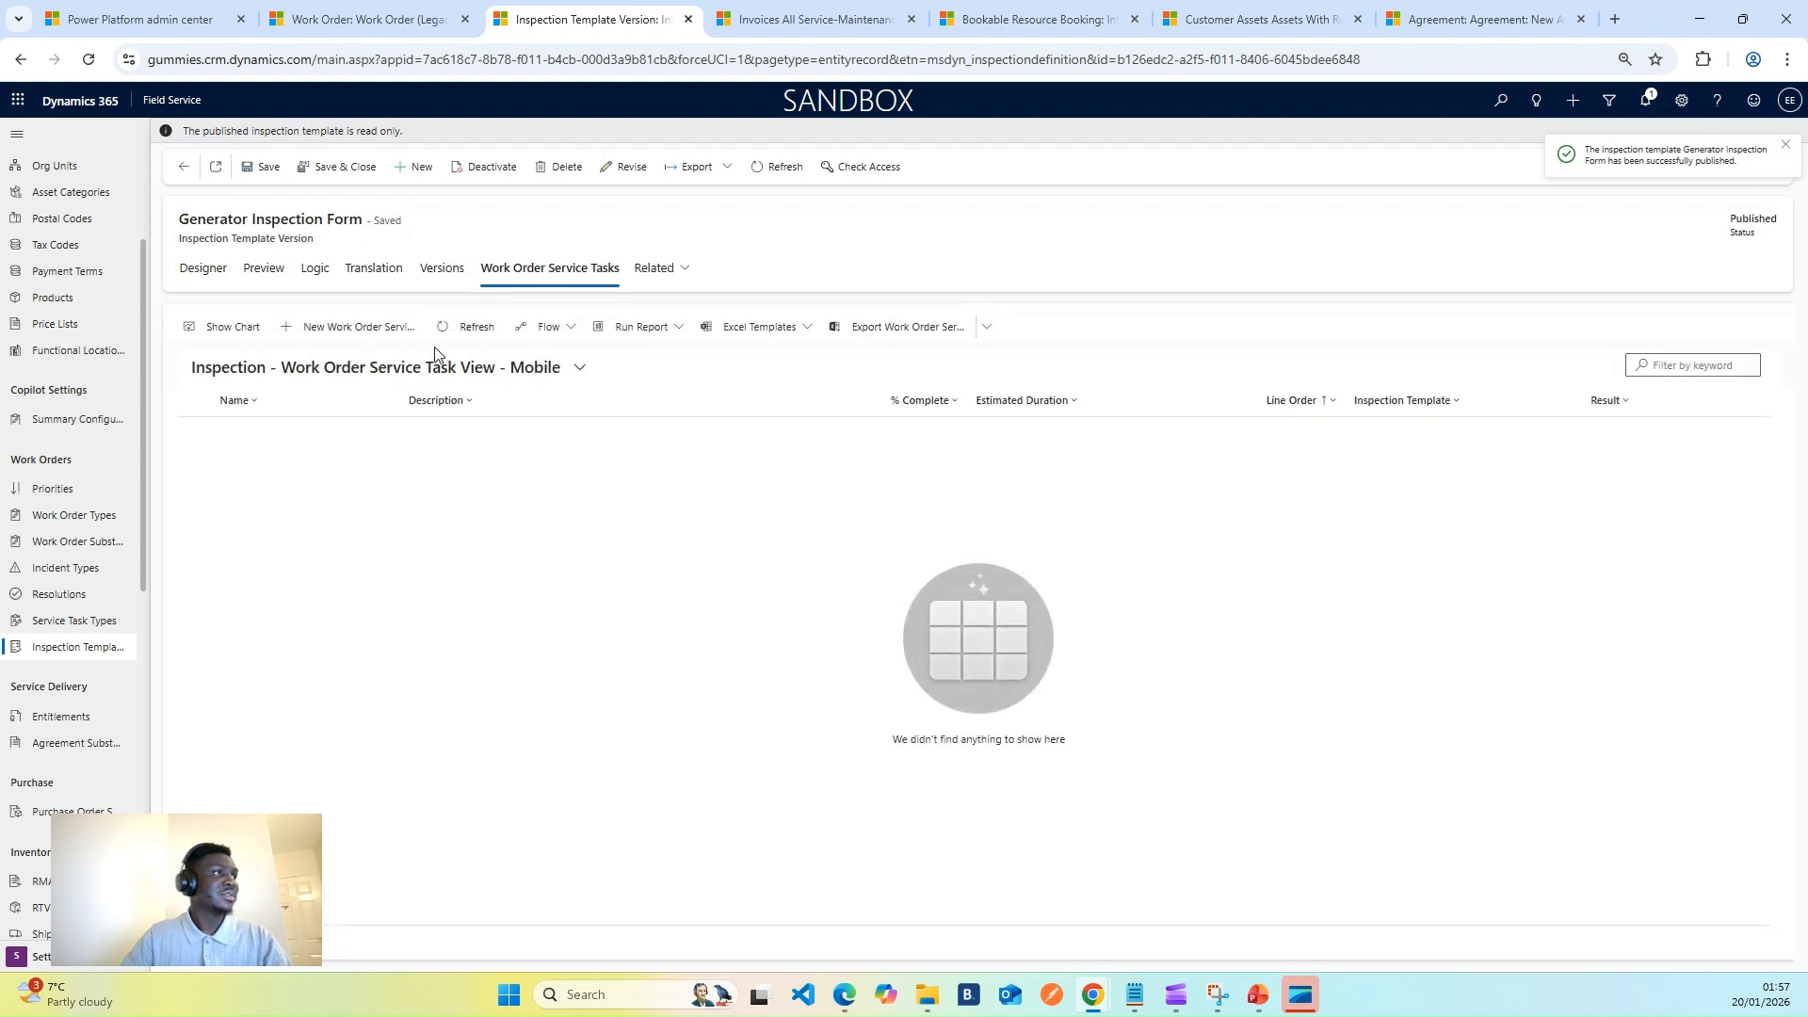
pyautogui.click(82, 624)
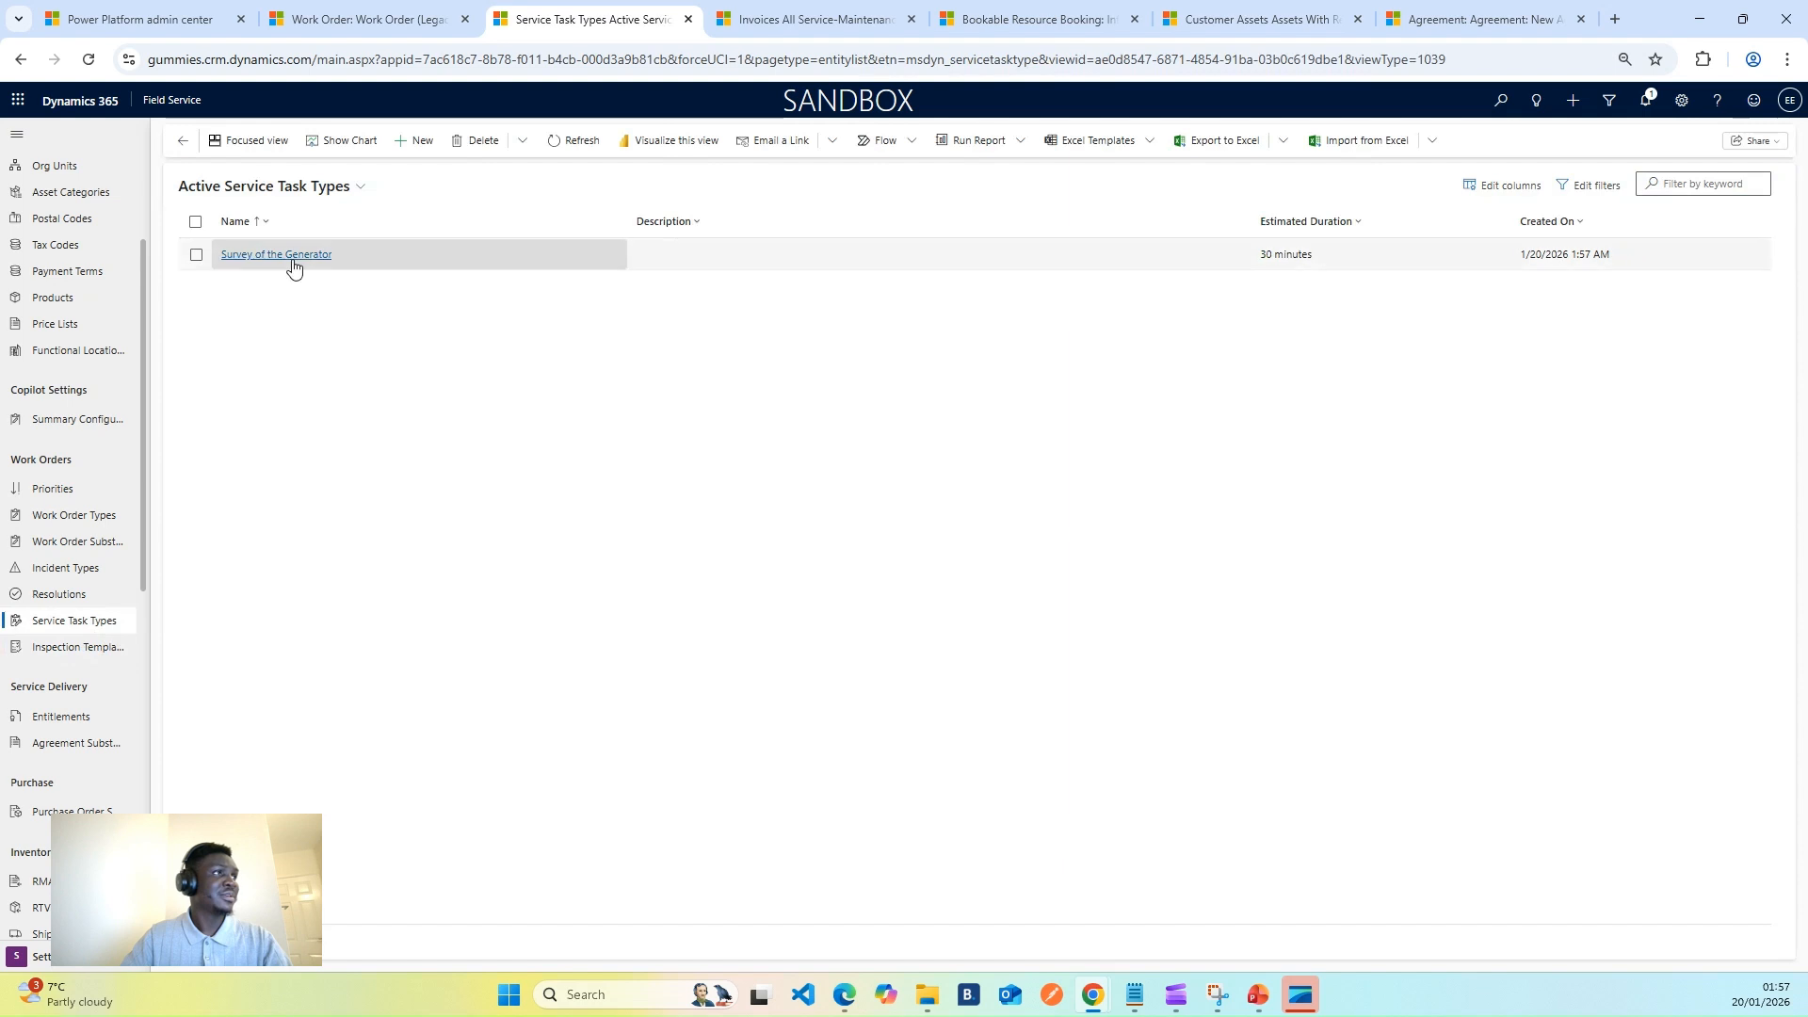
# - Open Survey of the Generator and twice try switching on Has Inspection, dismissing the warning
pyautogui.click(291, 266)
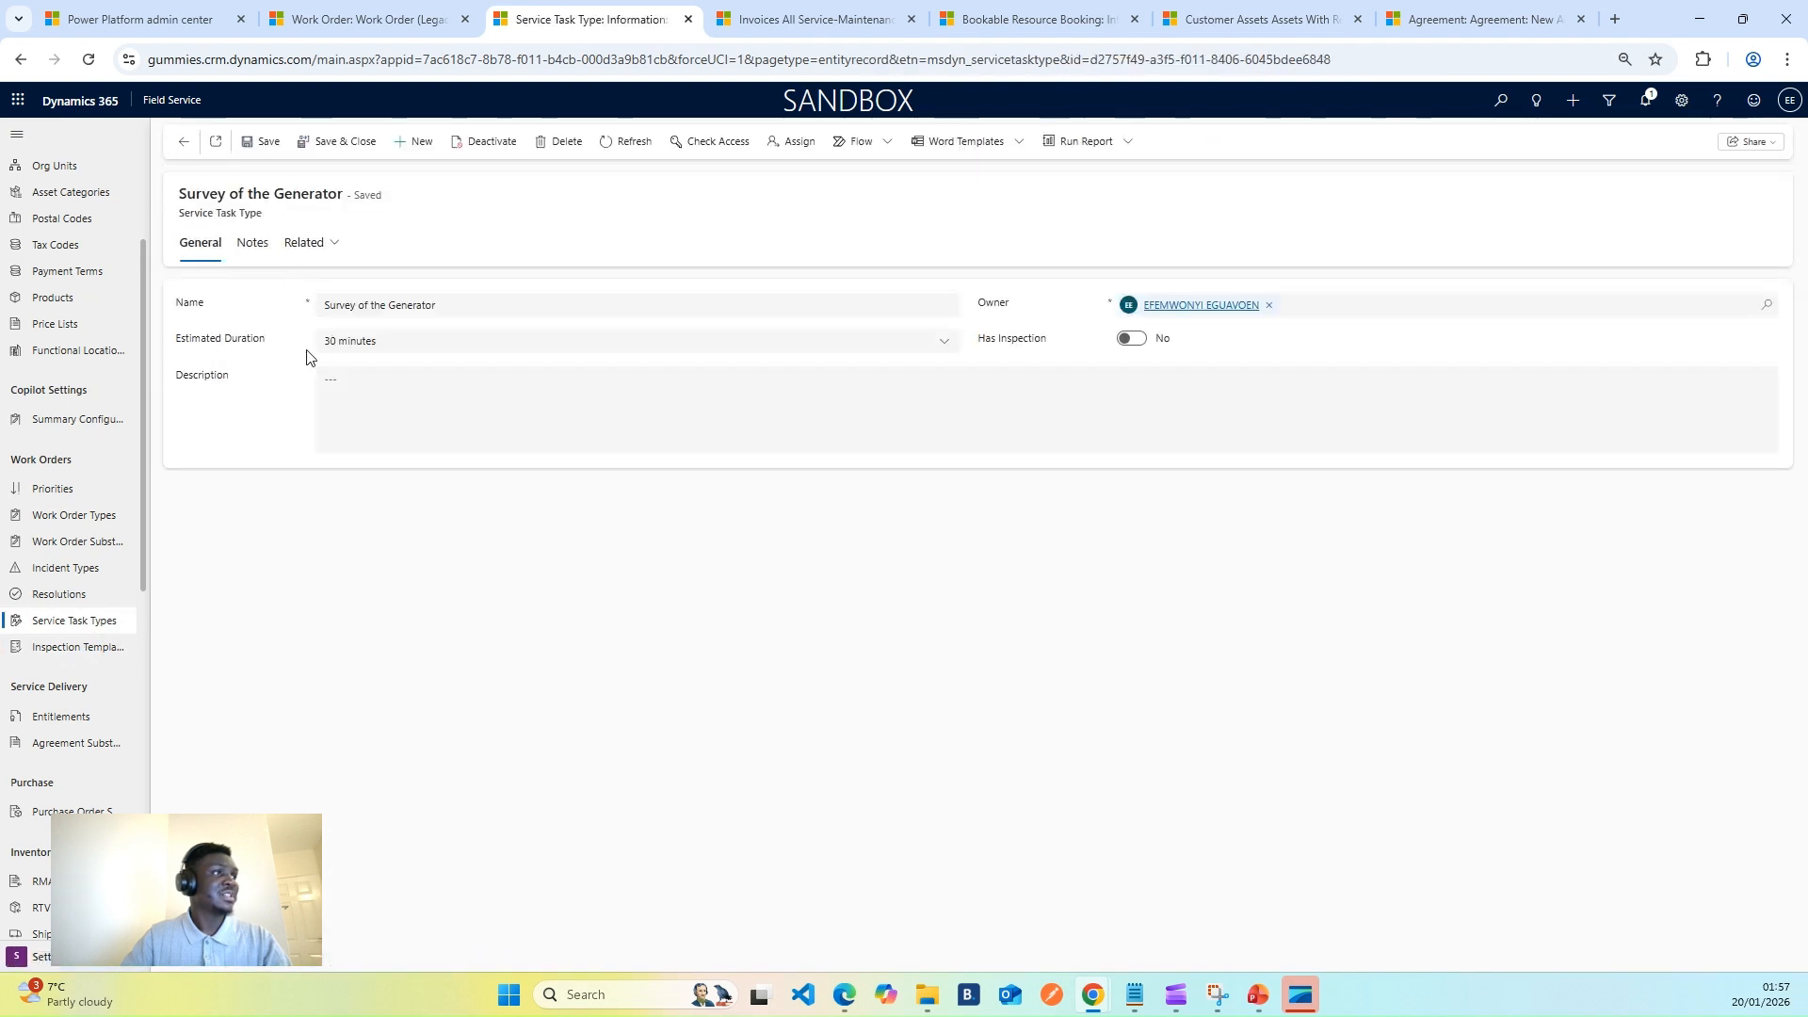
pyautogui.click(308, 244)
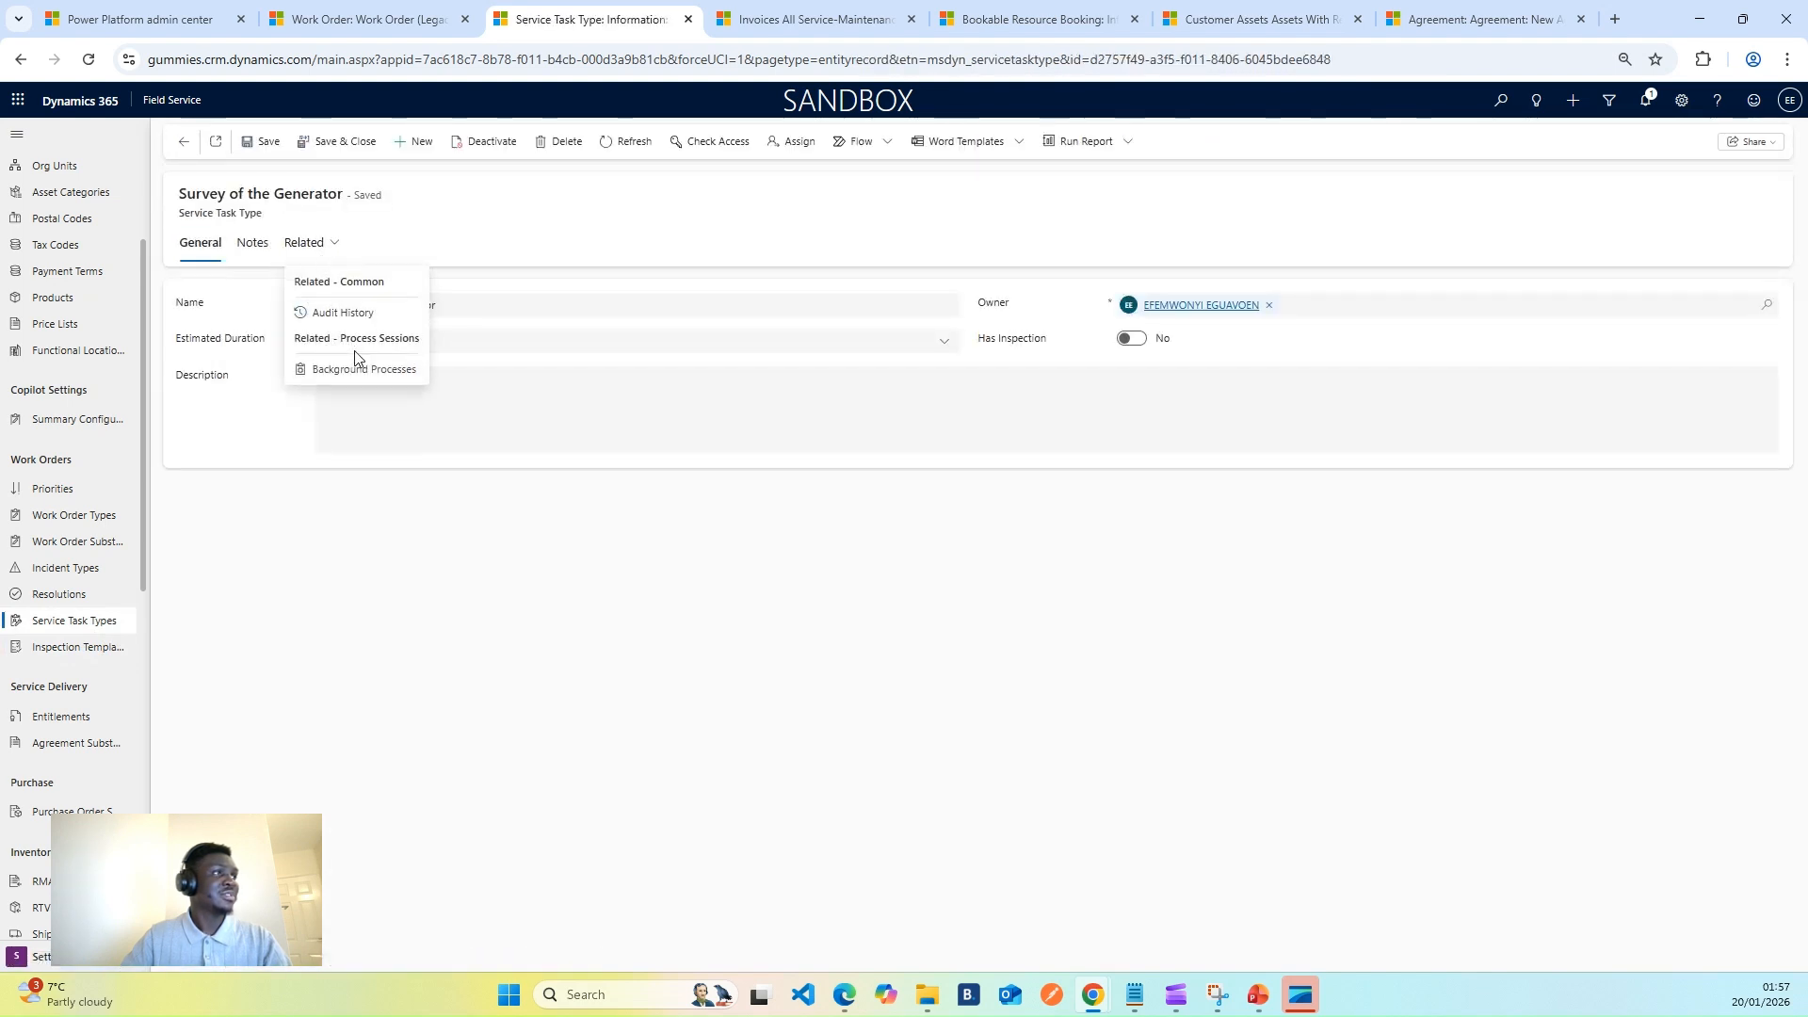
pyautogui.click(826, 505)
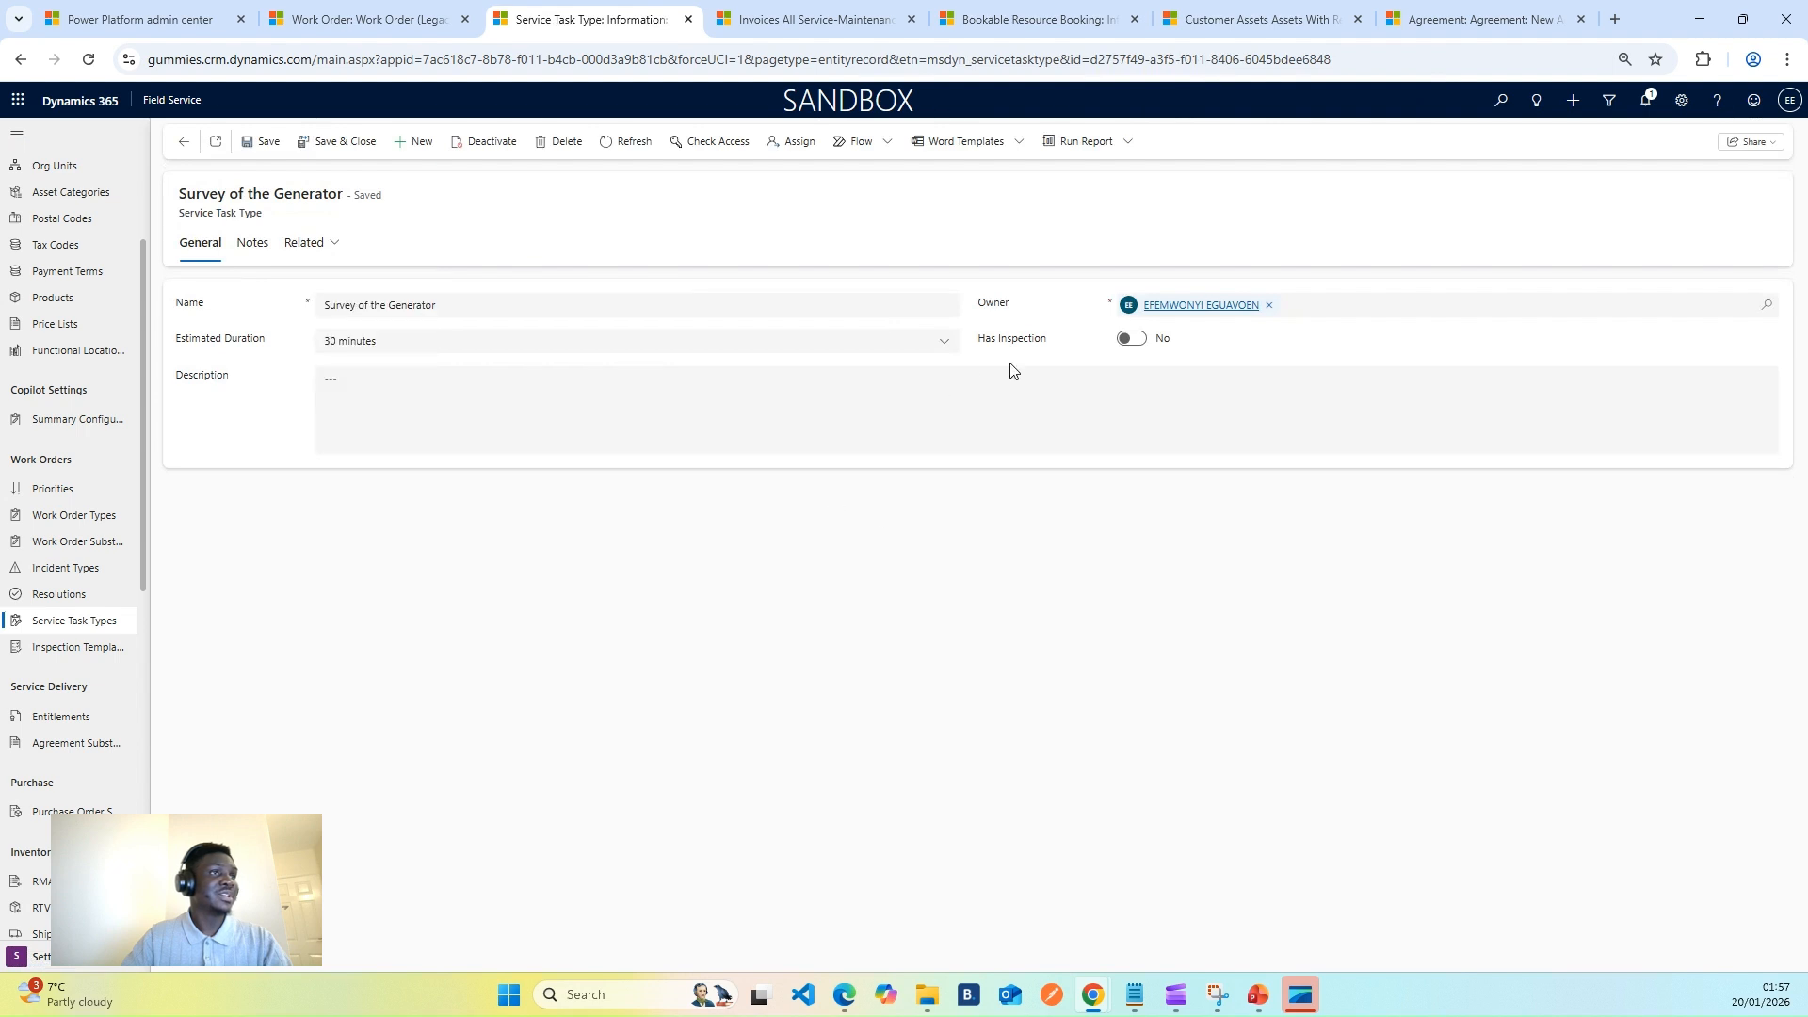
pyautogui.click(1131, 338)
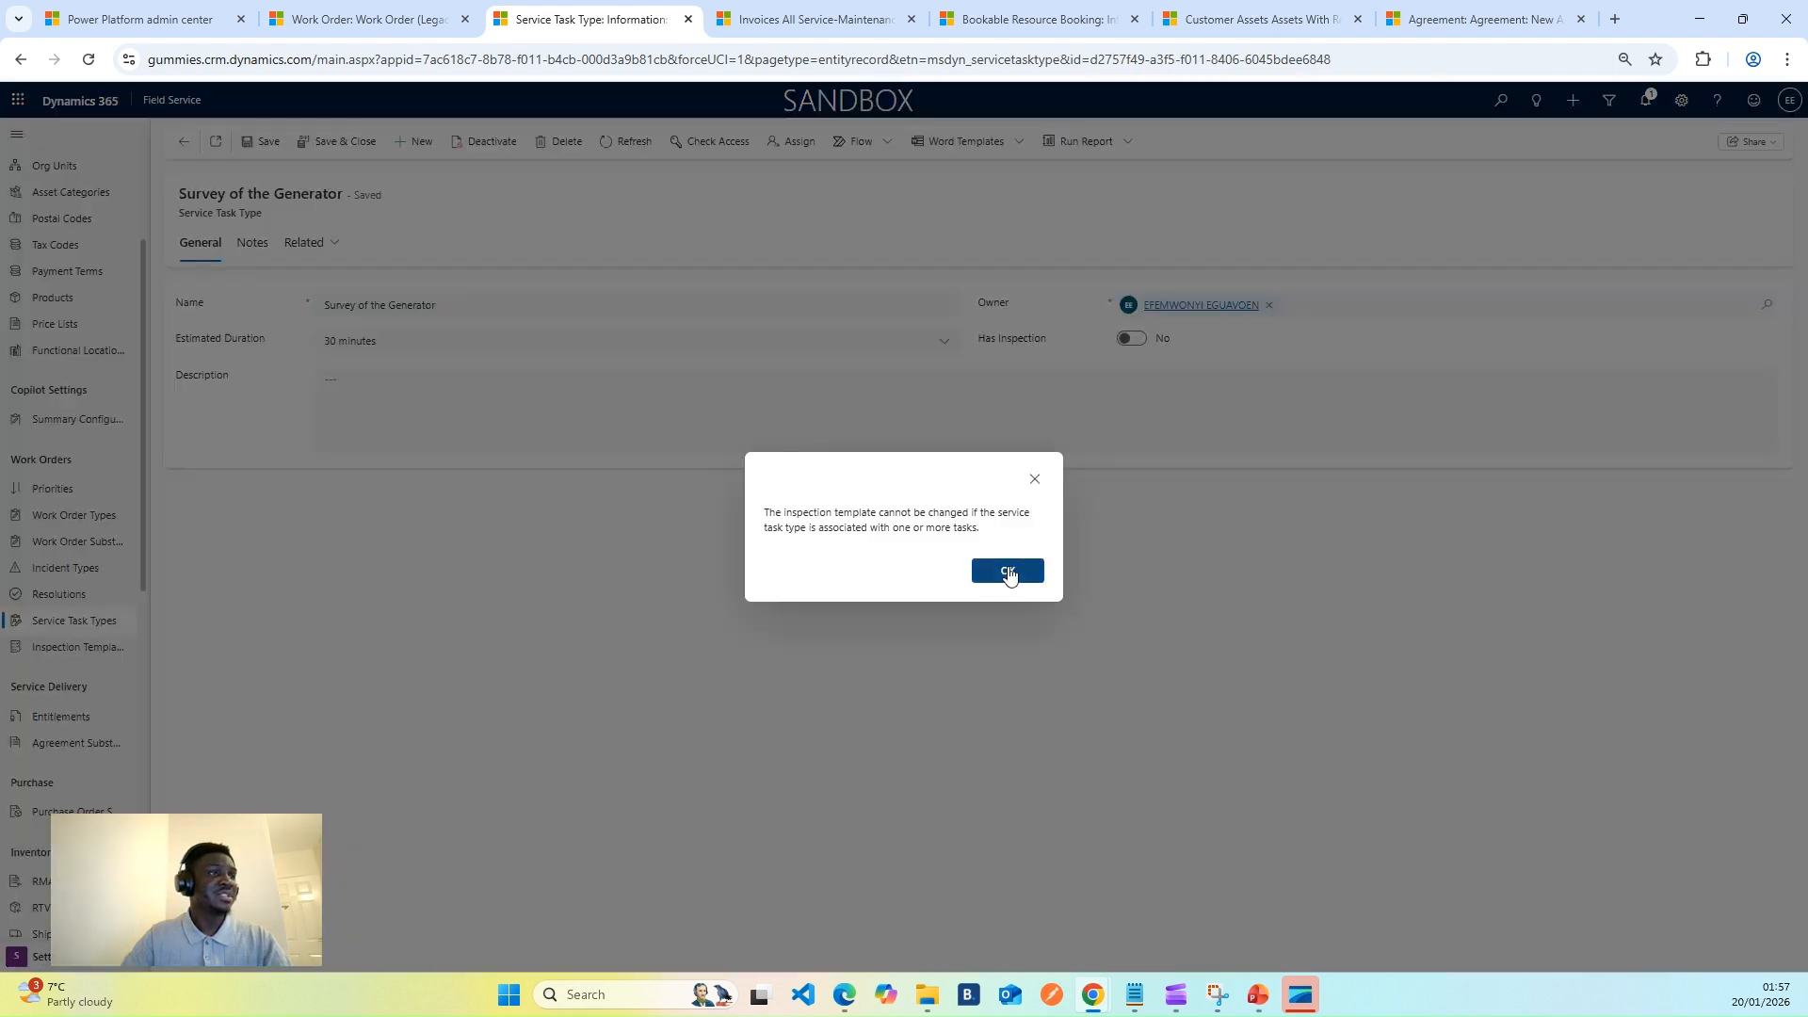
pyautogui.click(1008, 572)
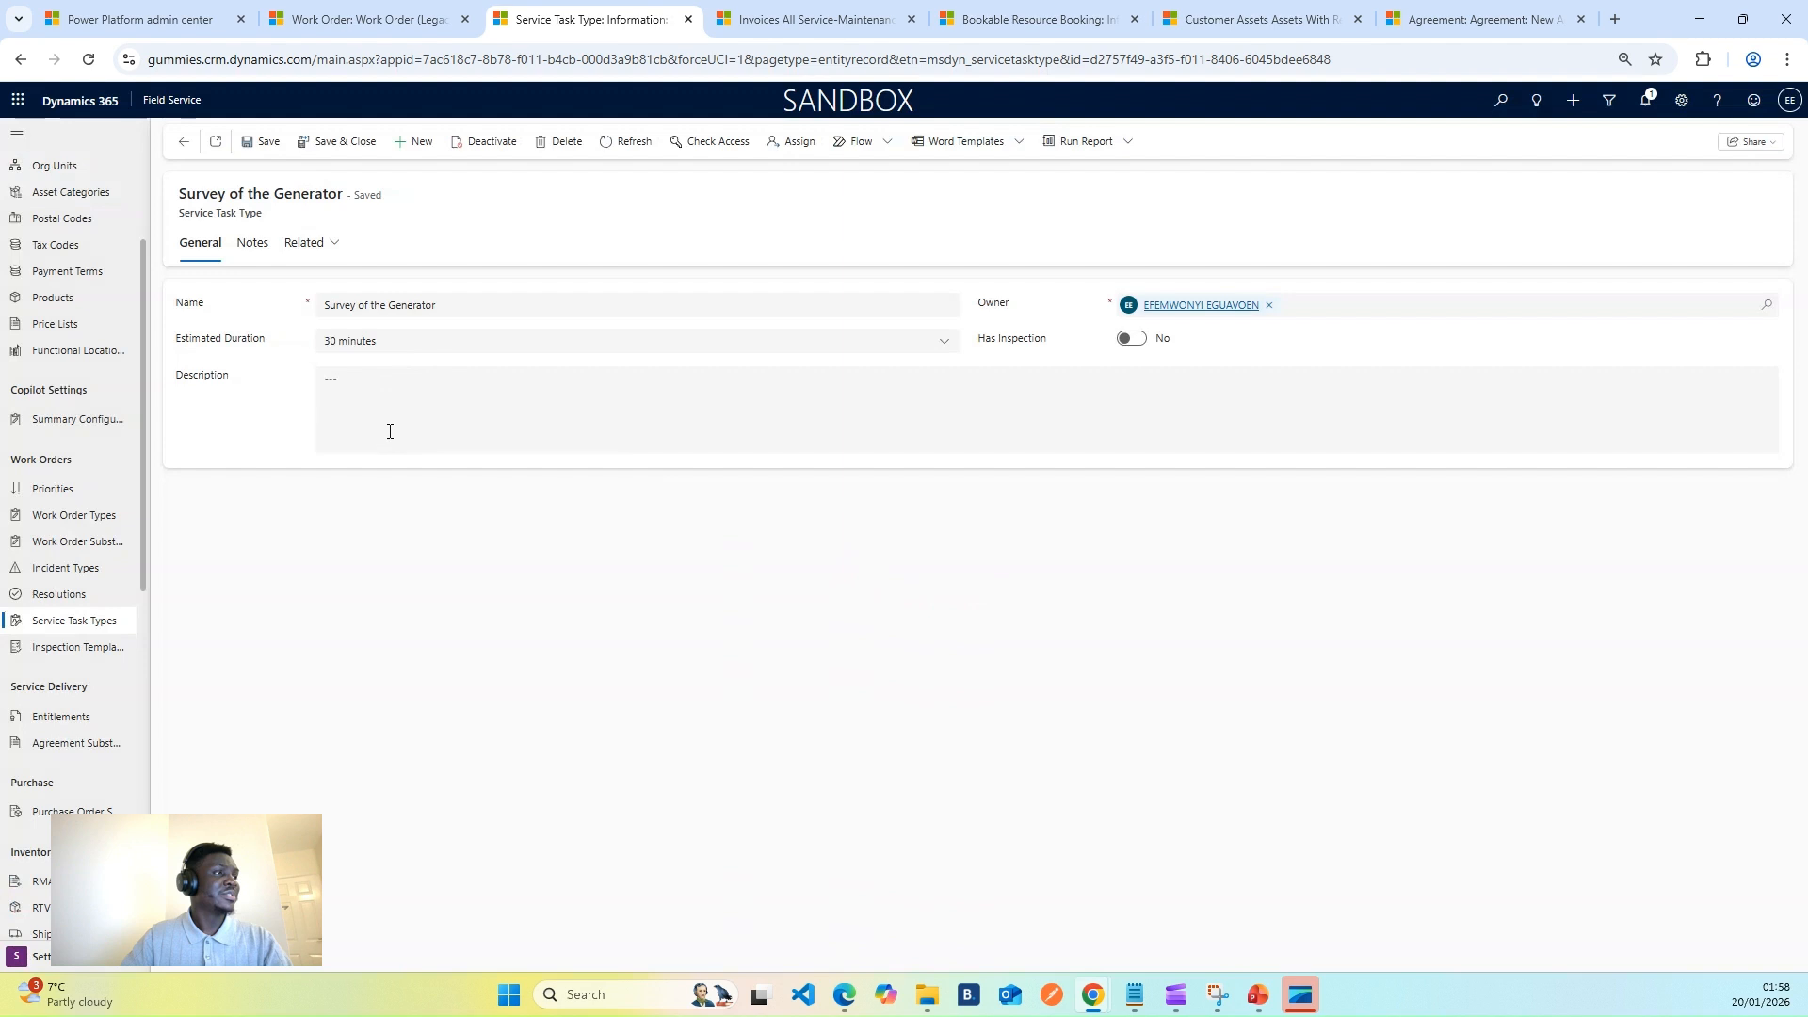
pyautogui.click(1132, 338)
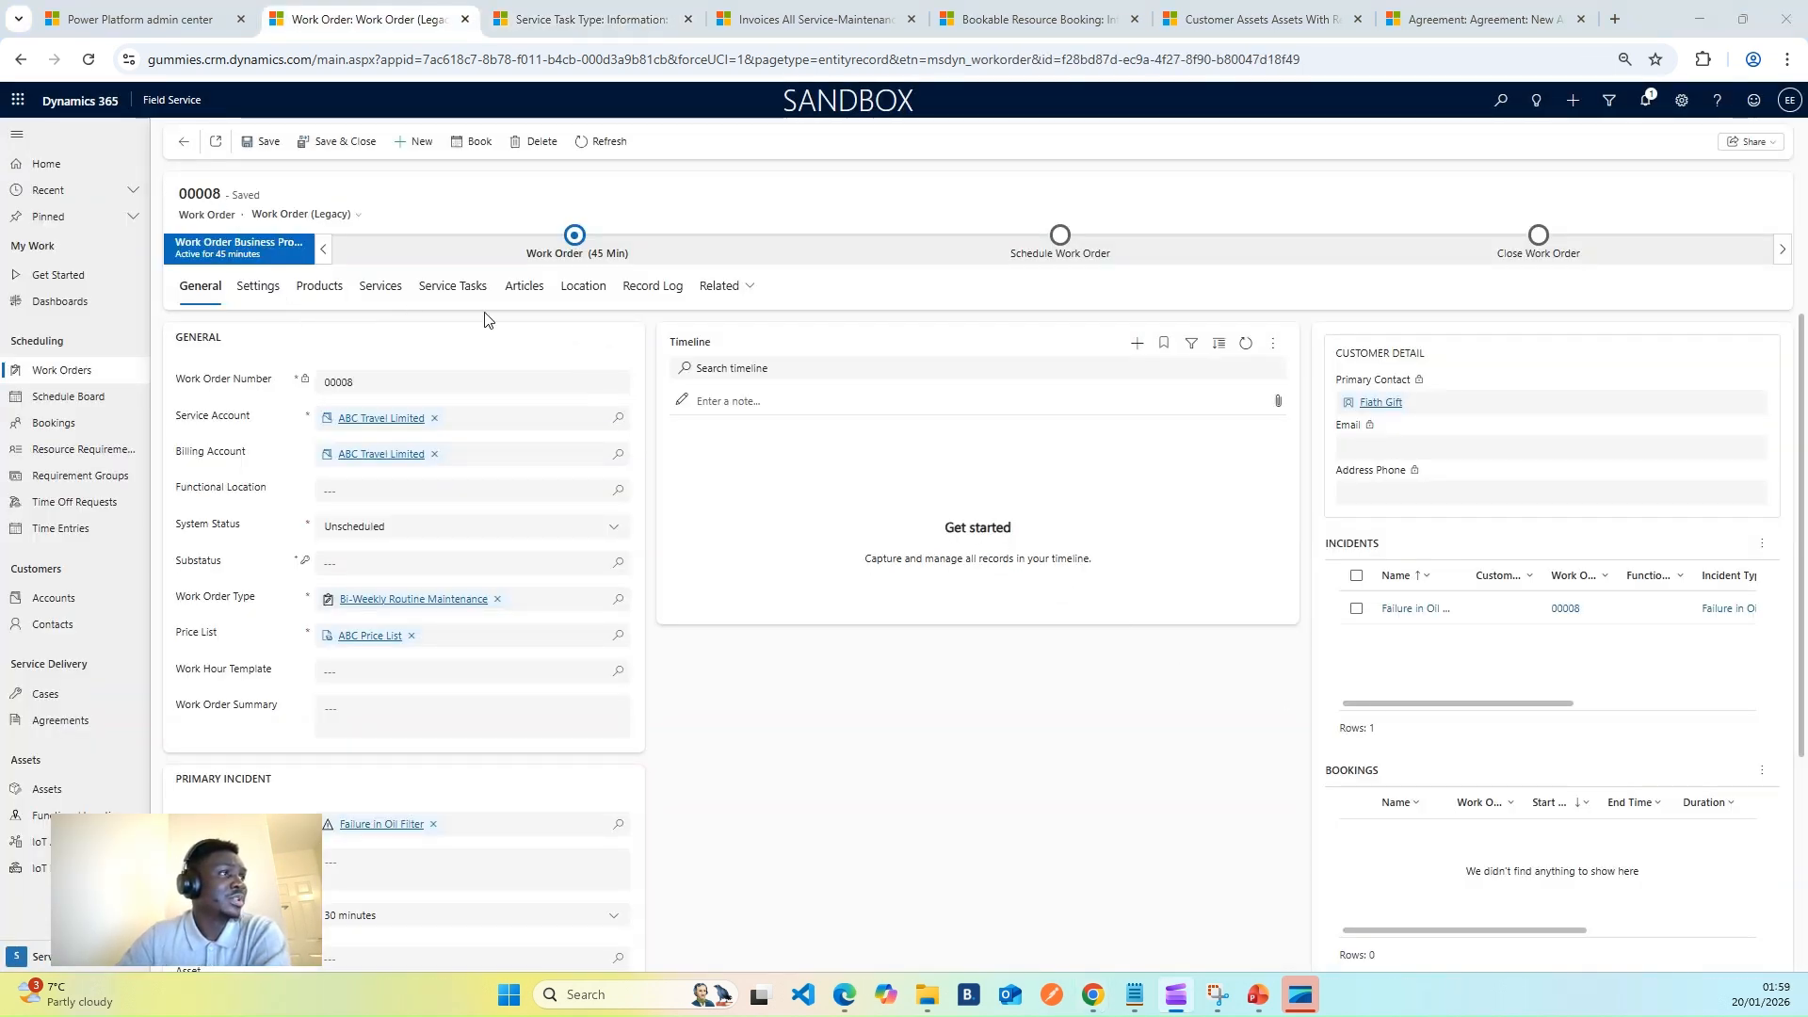
# - Review work order 00008's Service Tasks, Services and Products tabs, then duplicate the browser tab
pyautogui.click(468, 294)
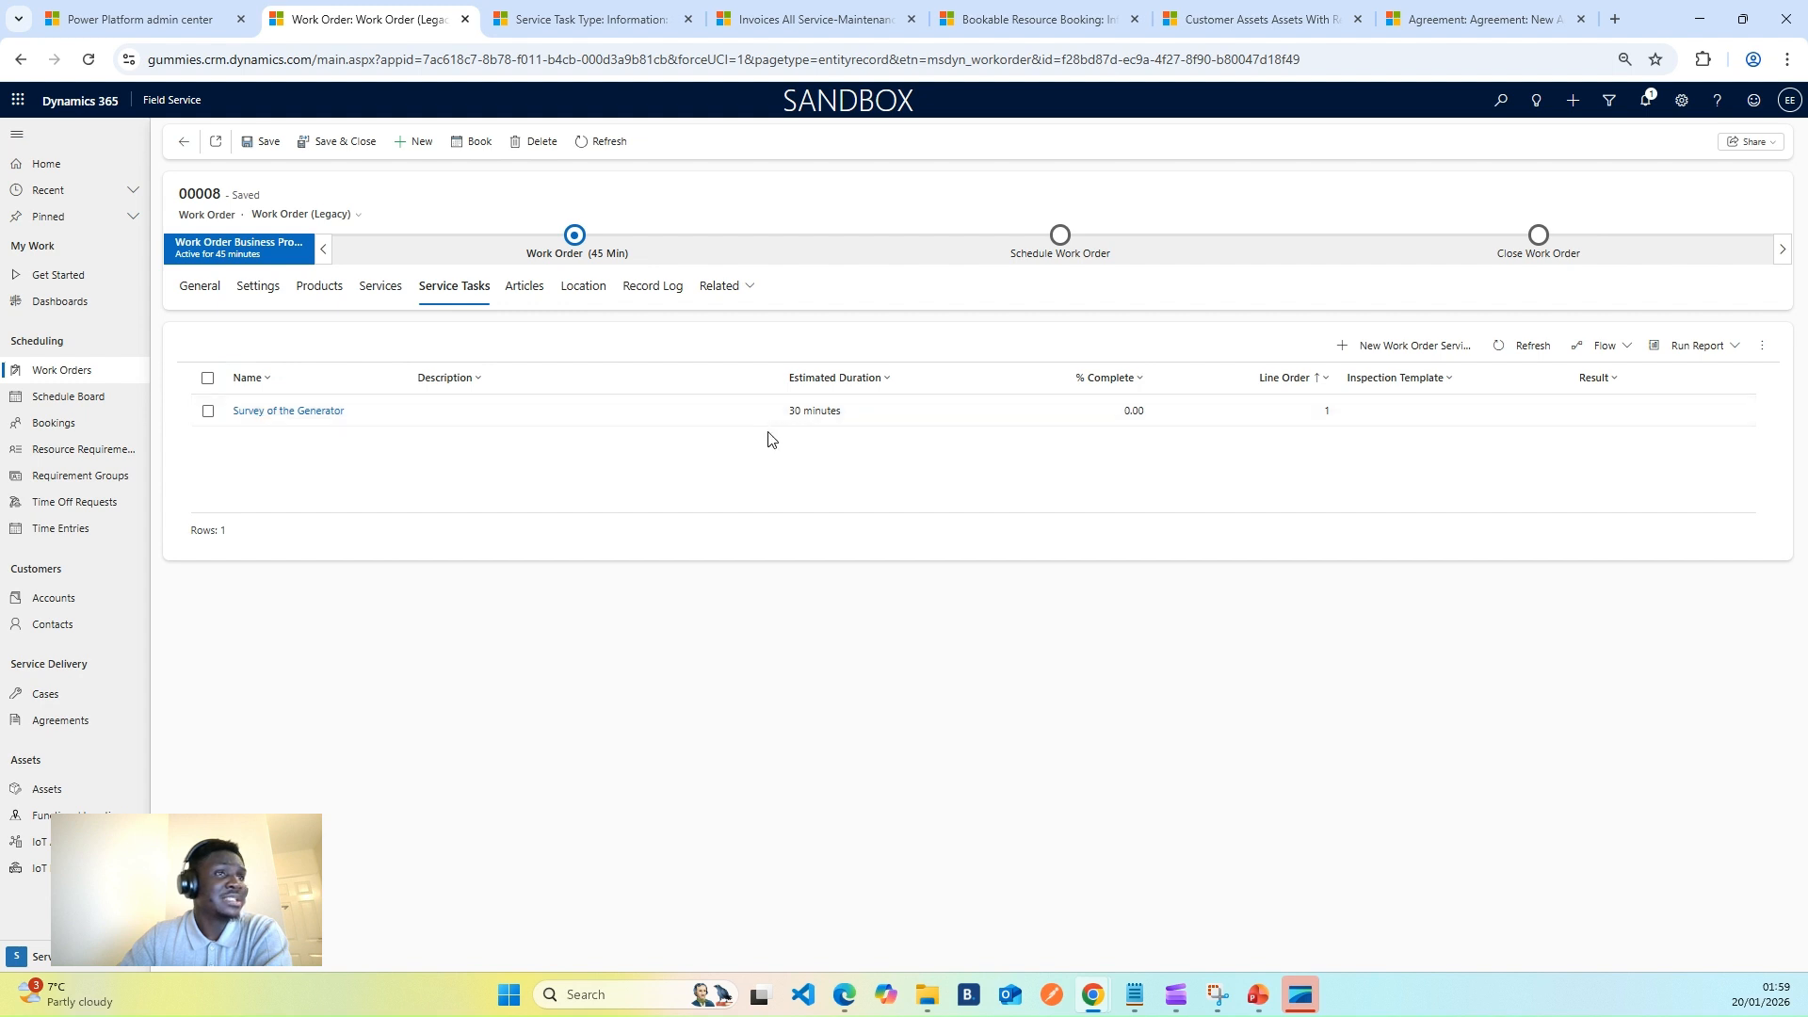
pyautogui.click(379, 293)
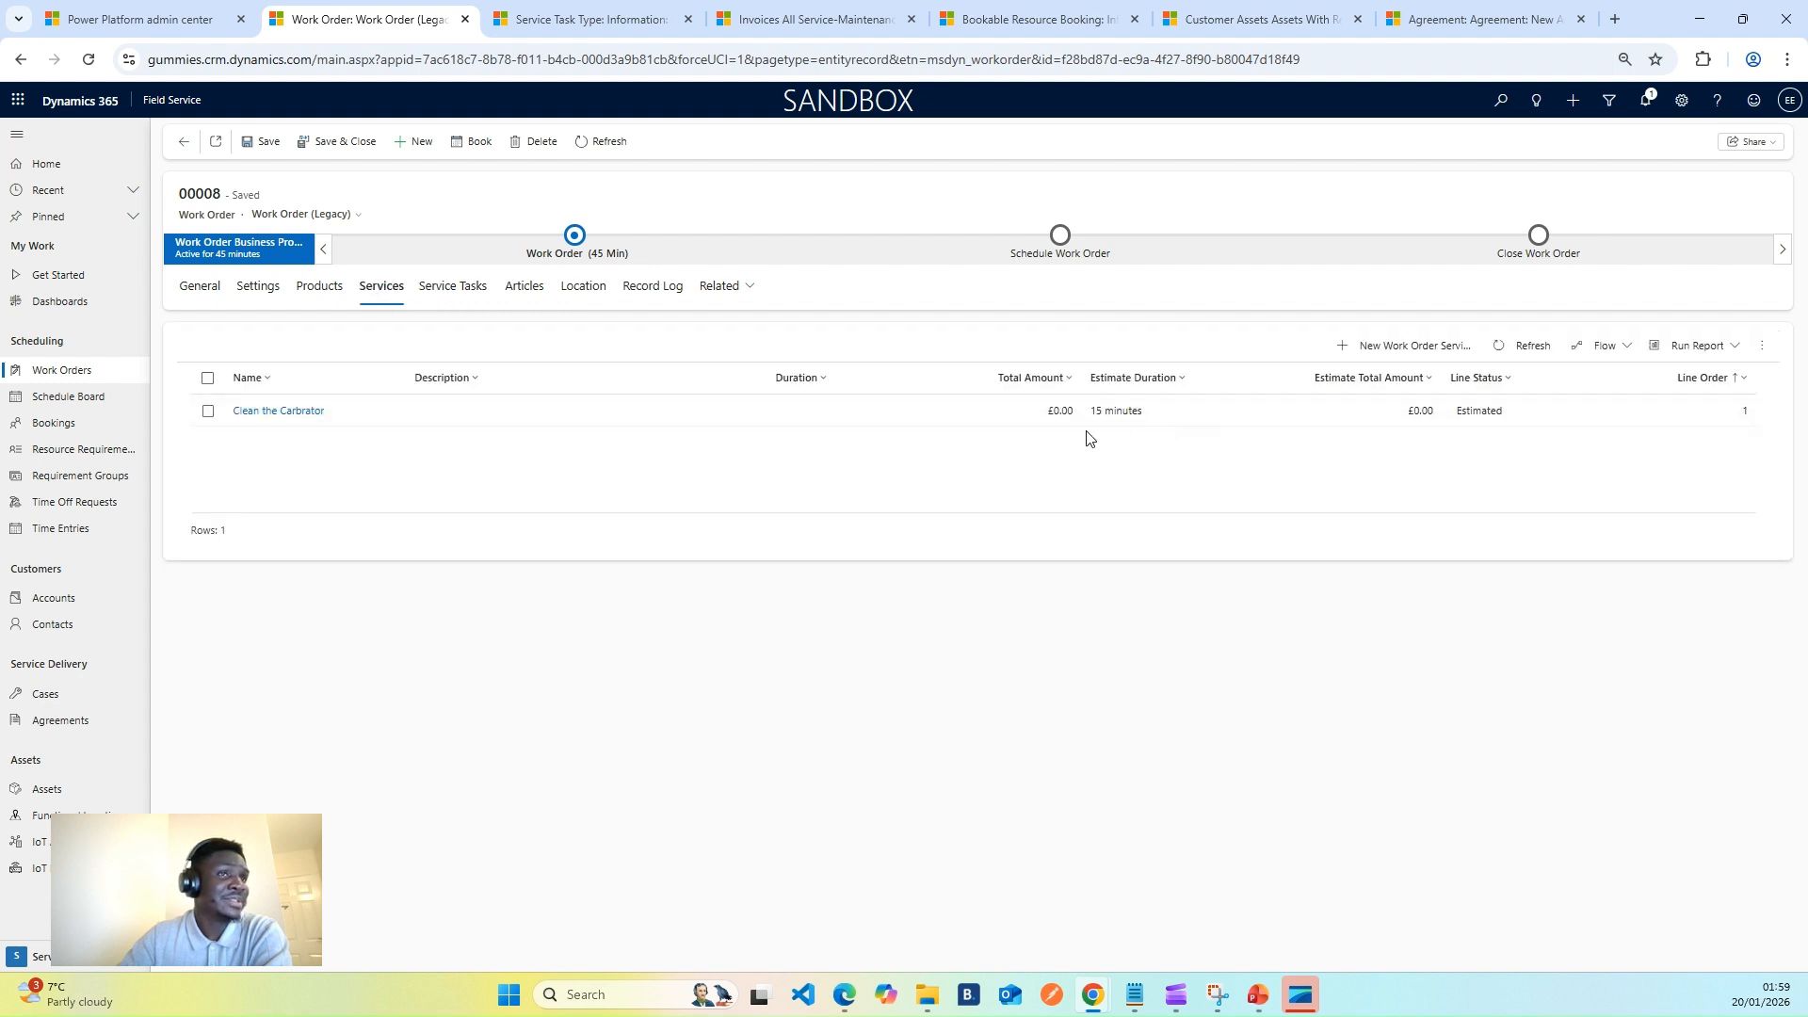
pyautogui.click(325, 292)
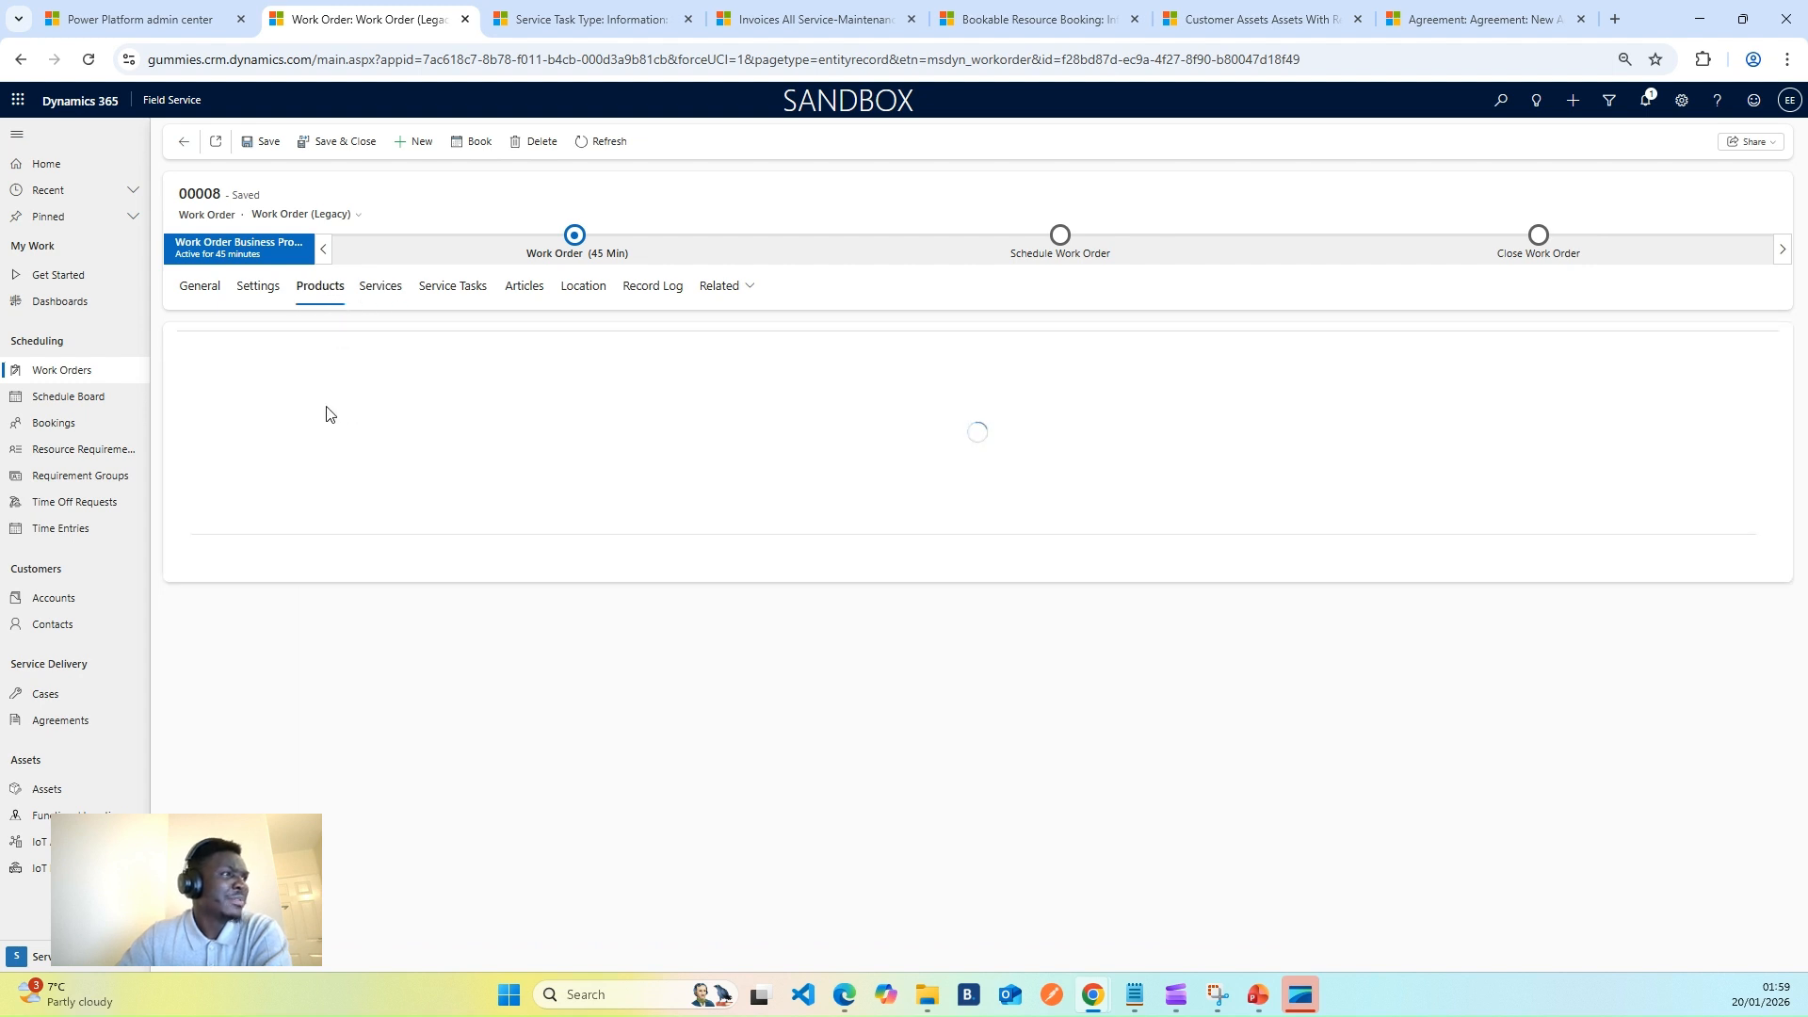
pyautogui.click(205, 294)
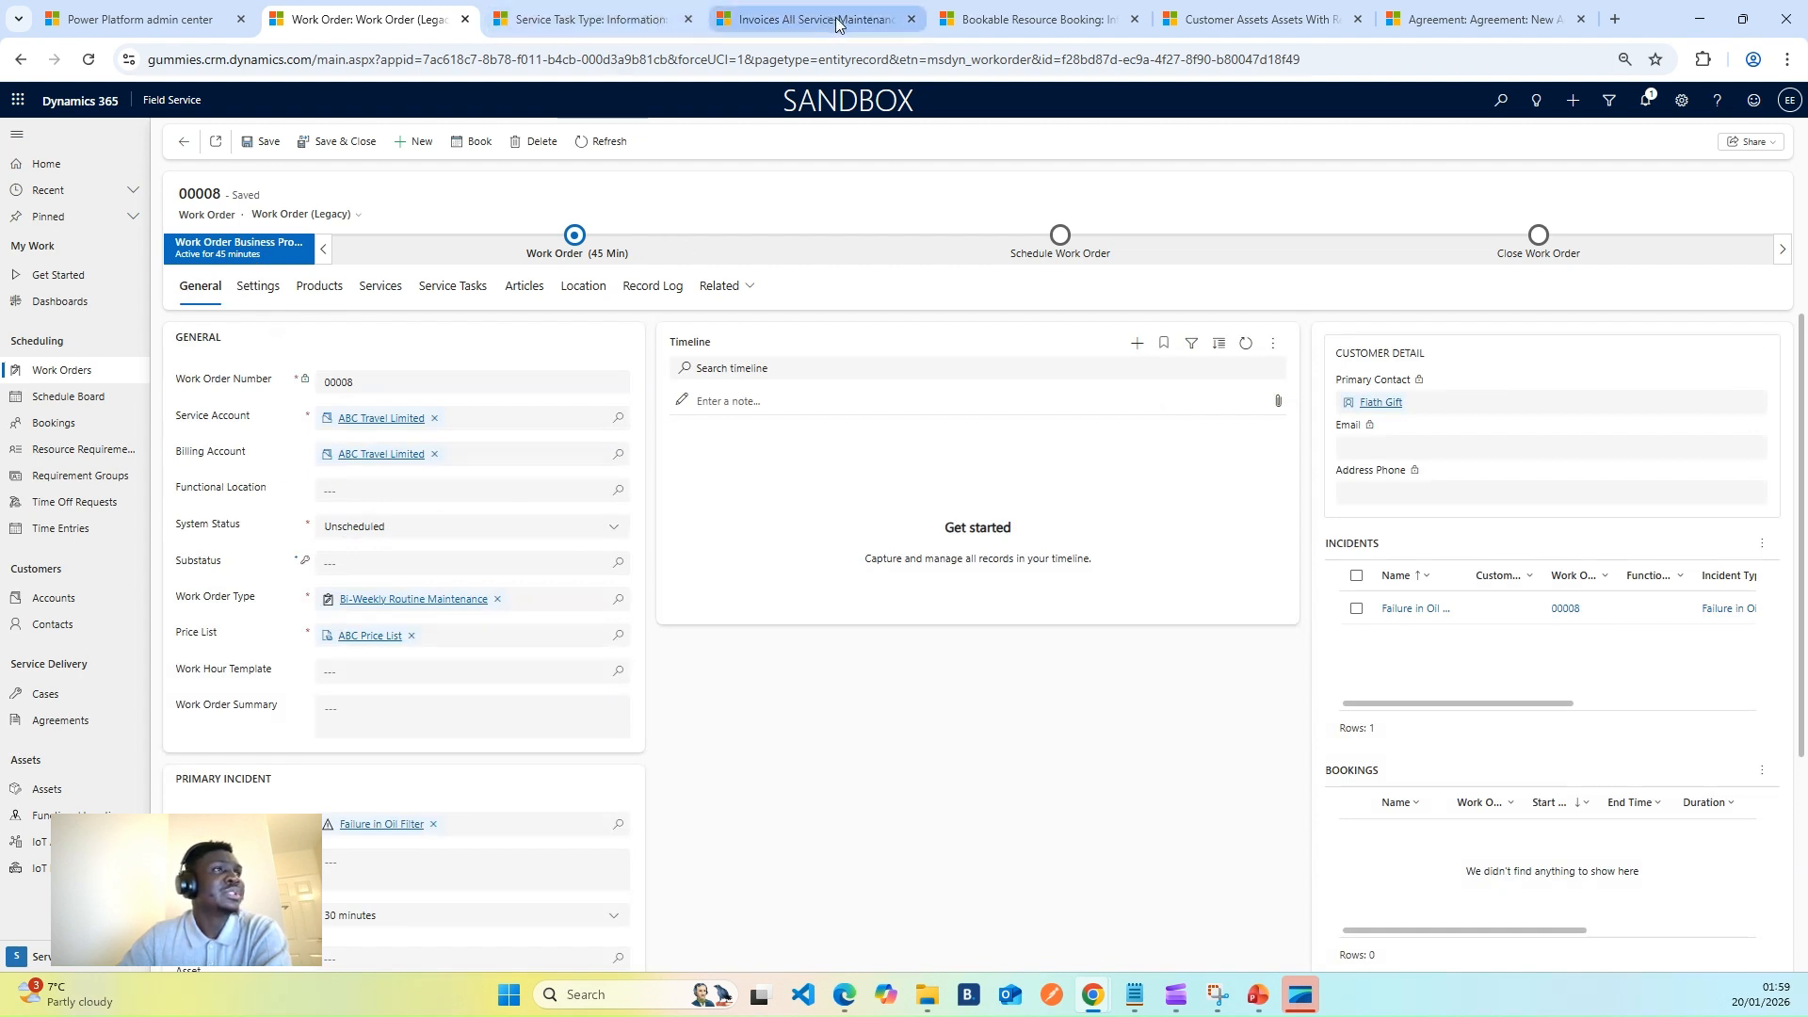
pyautogui.rightClick(390, 38)
pyautogui.click(458, 192)
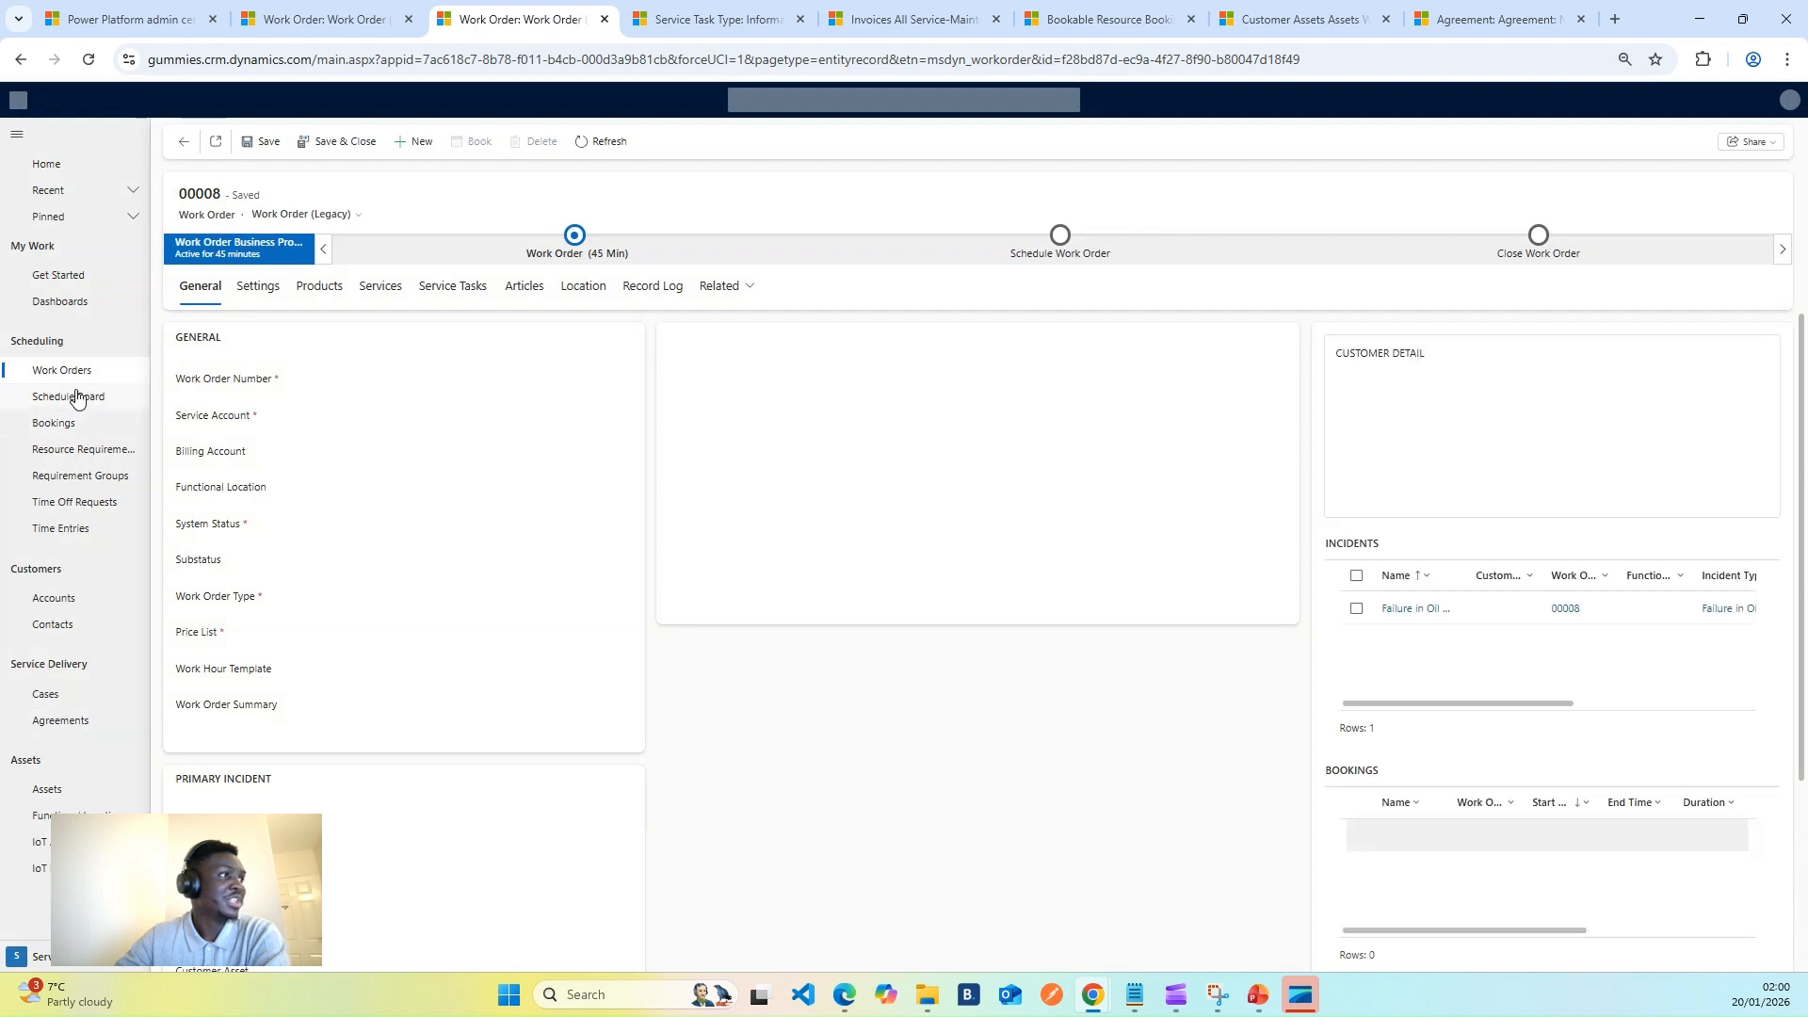
# - On the Schedule Board, find available resources for open requirement 00008
pyautogui.click(79, 403)
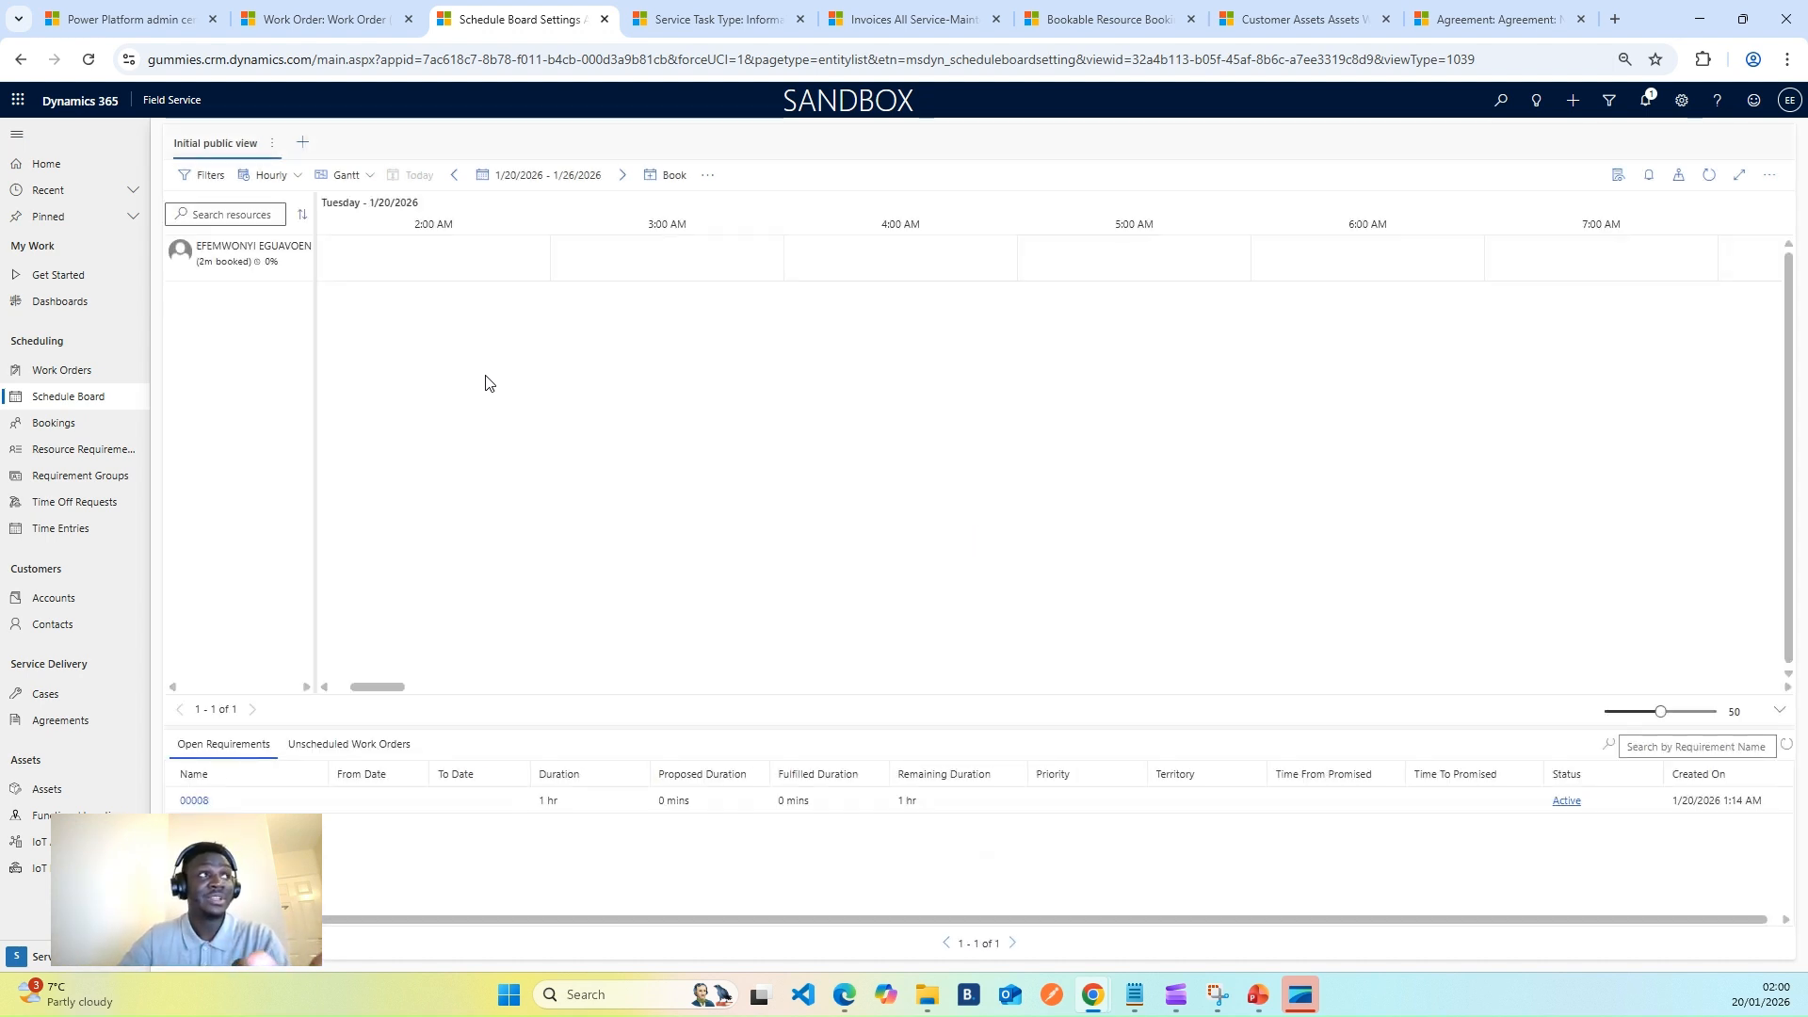
pyautogui.click(388, 802)
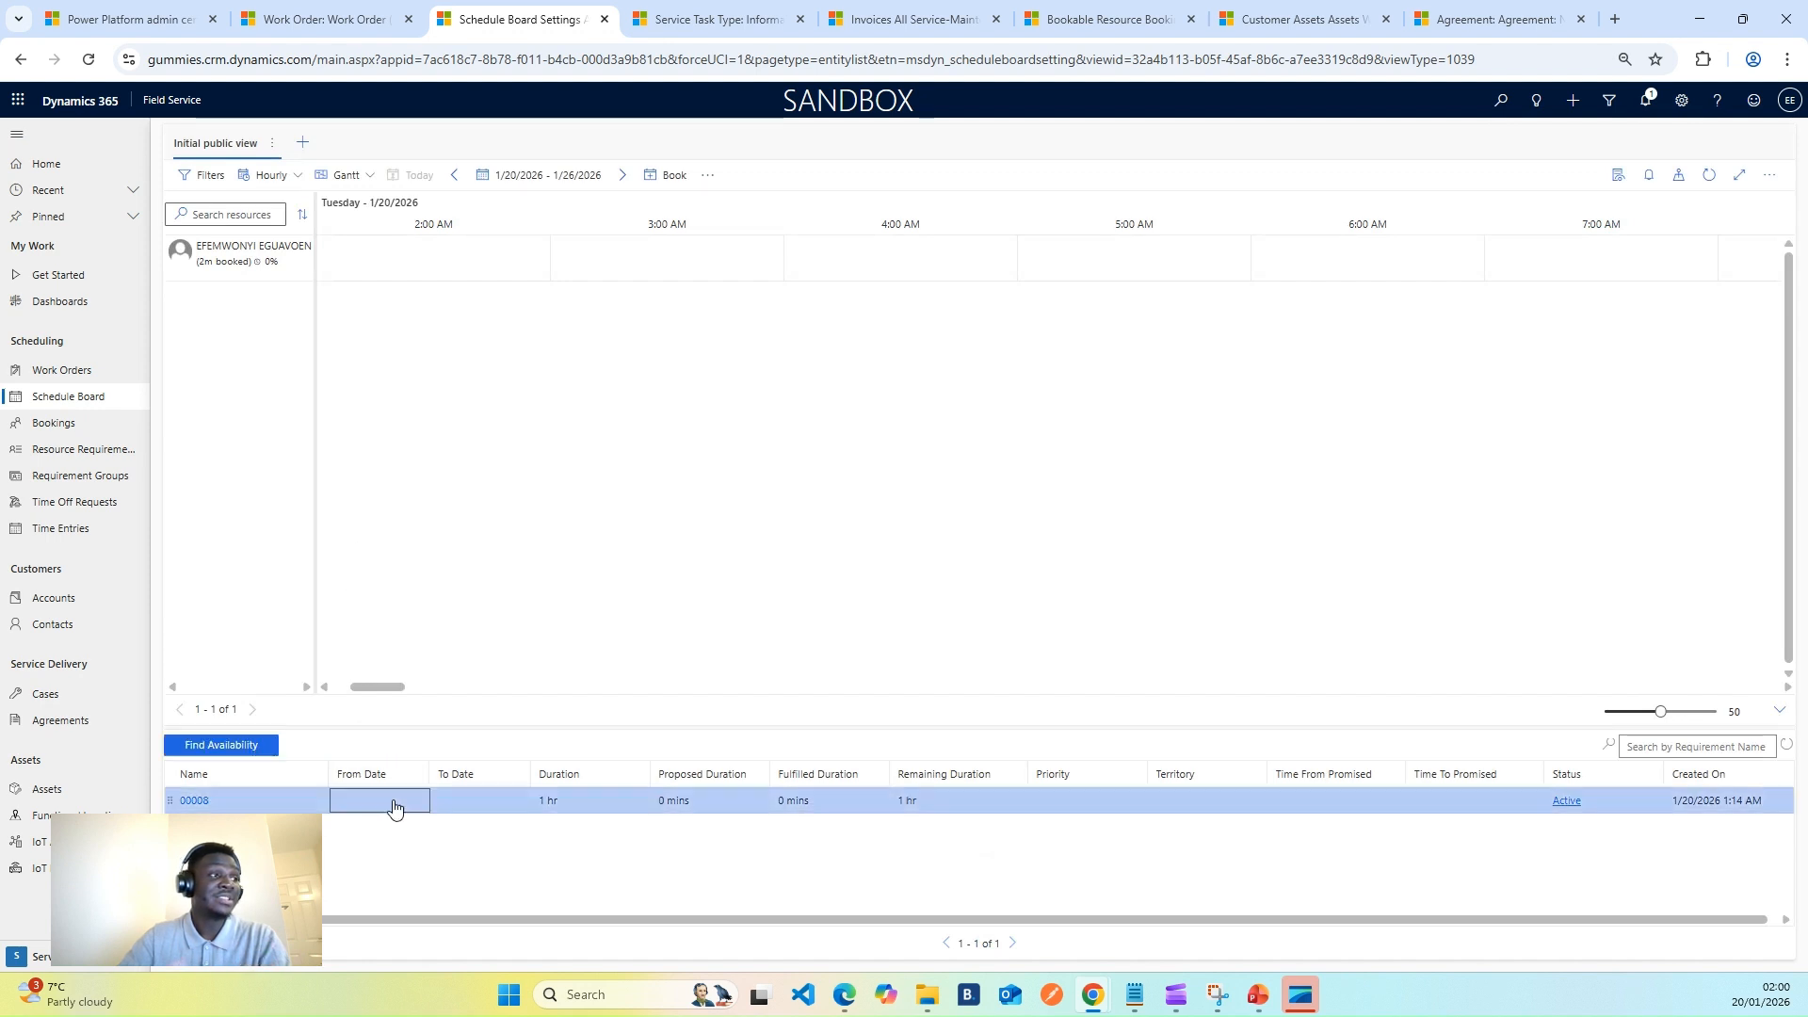
pyautogui.click(242, 748)
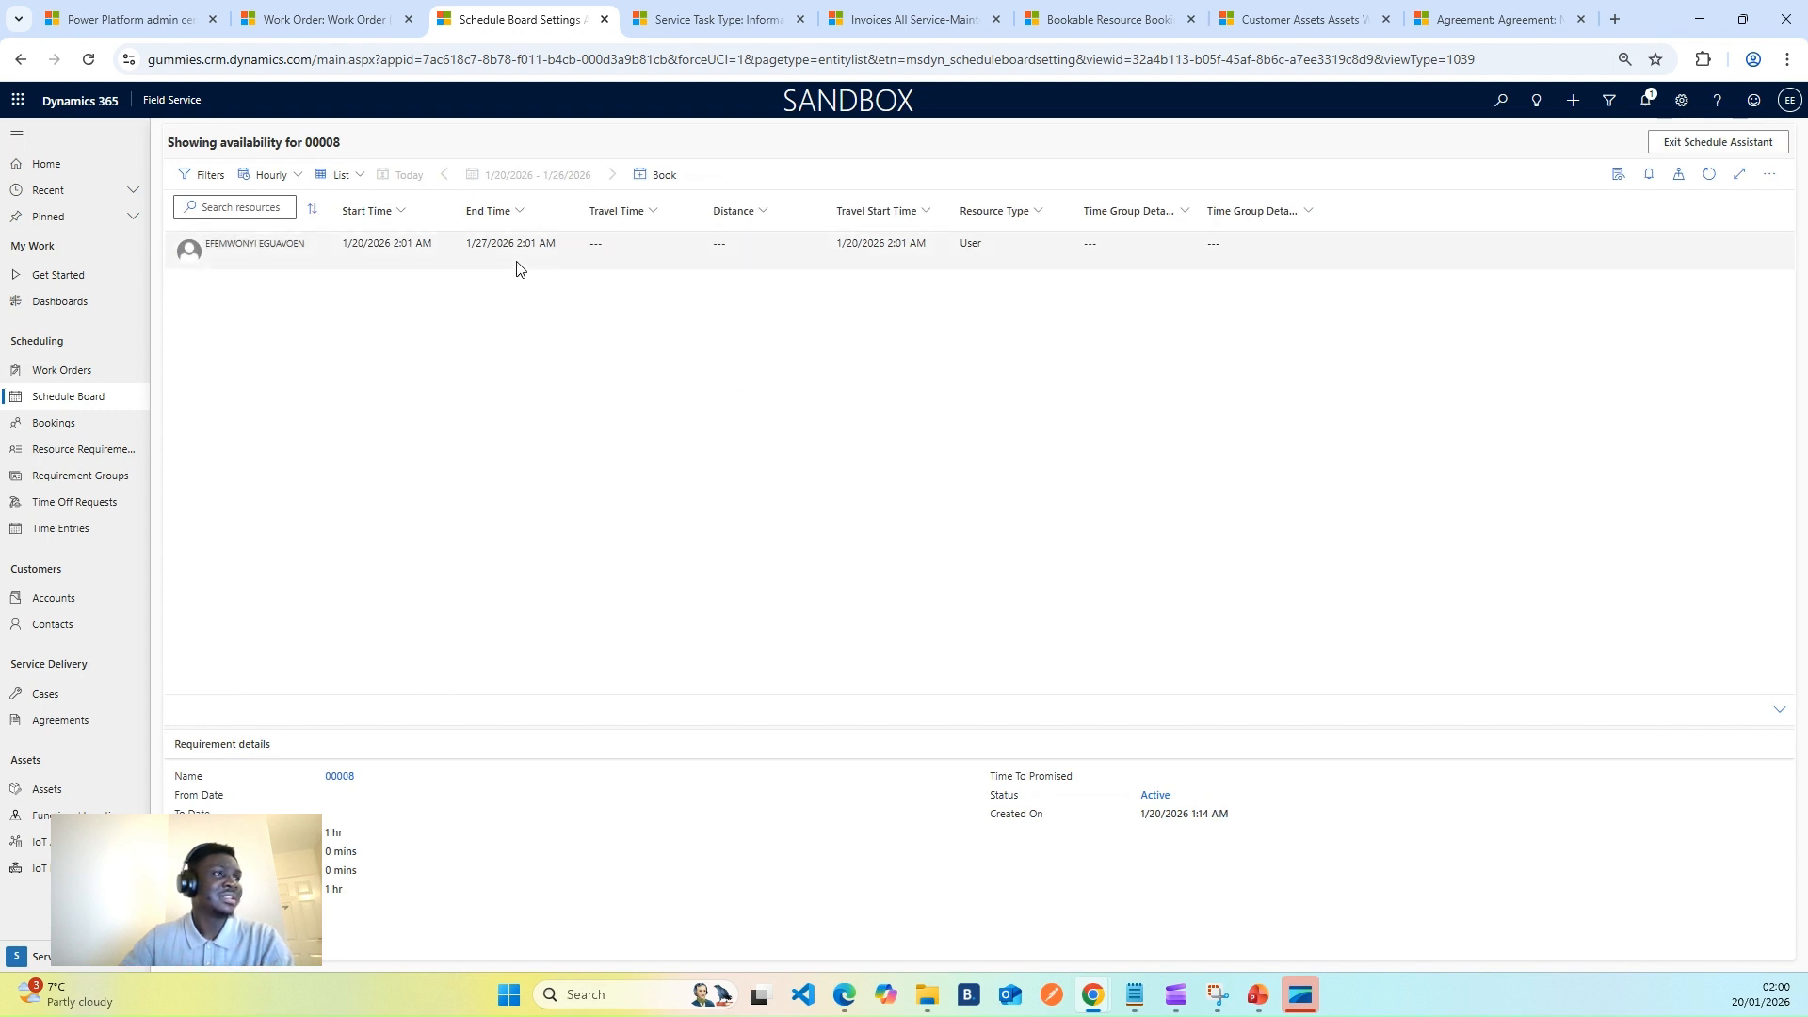
# - Drag requirement 00008 onto the resource's 1/20/2026 timeline near 3:00 AM as a one-hour booking
pyautogui.click(492, 247)
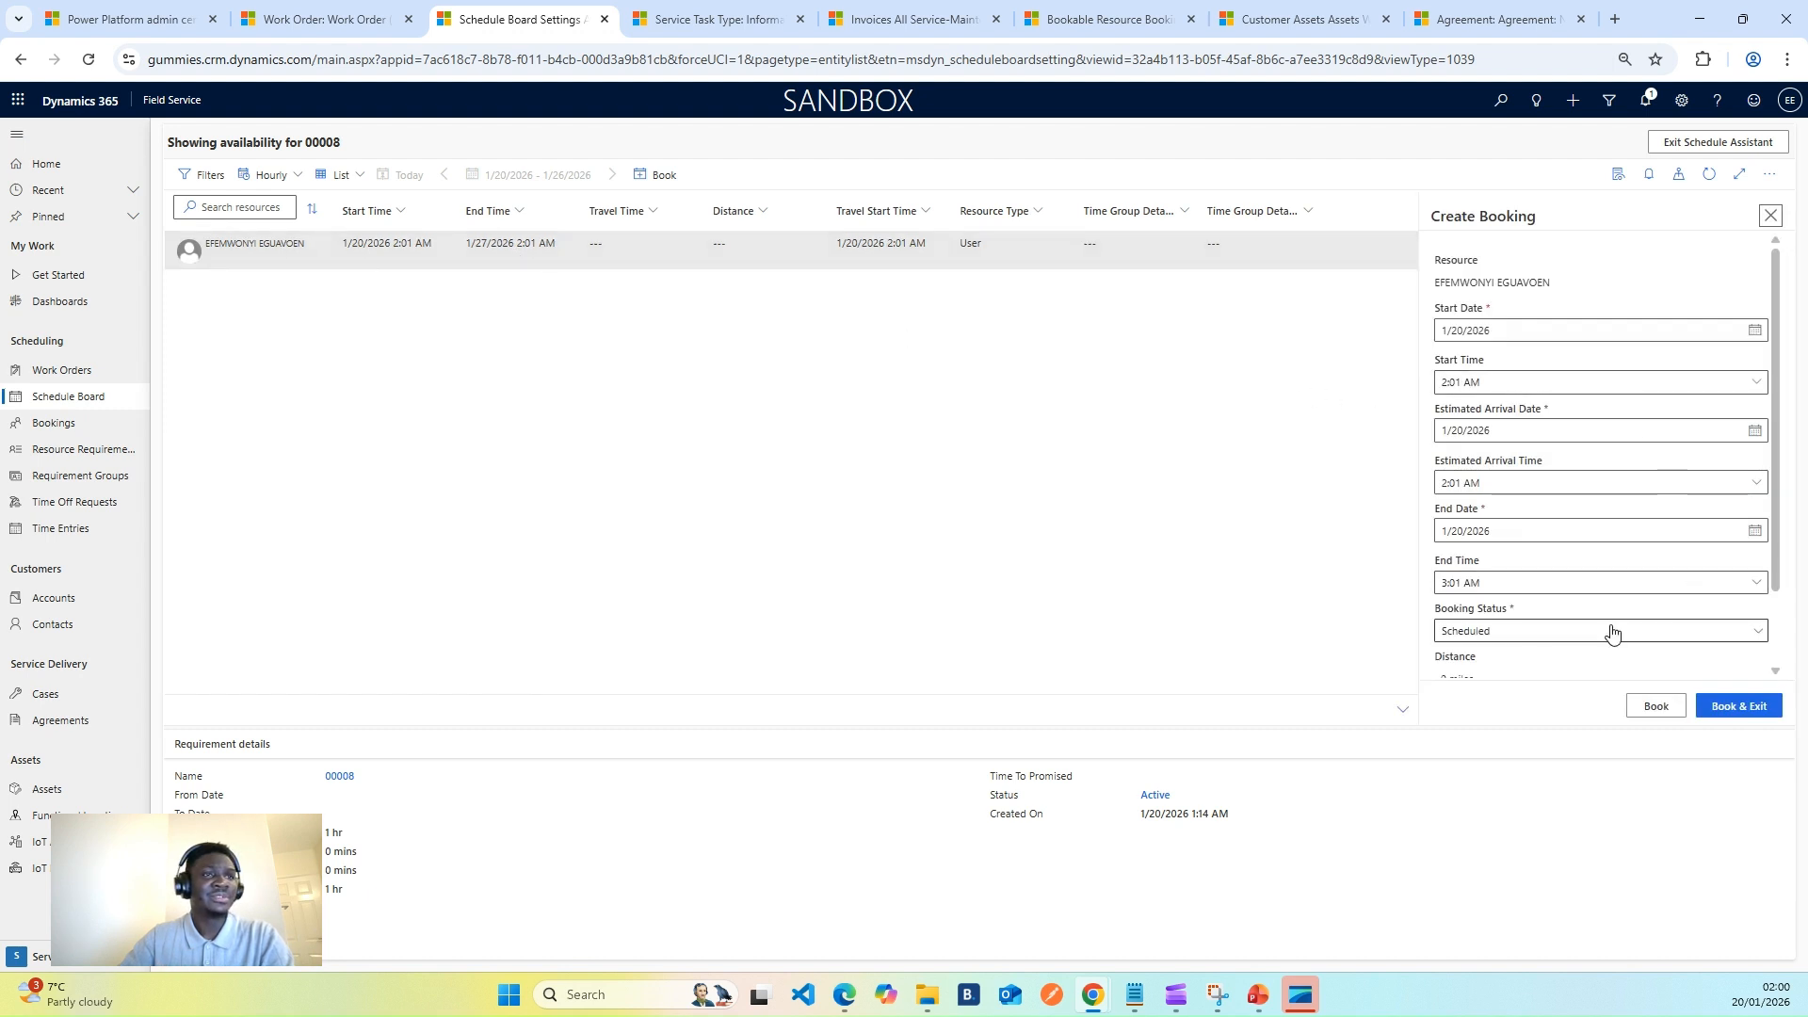
pyautogui.click(1770, 216)
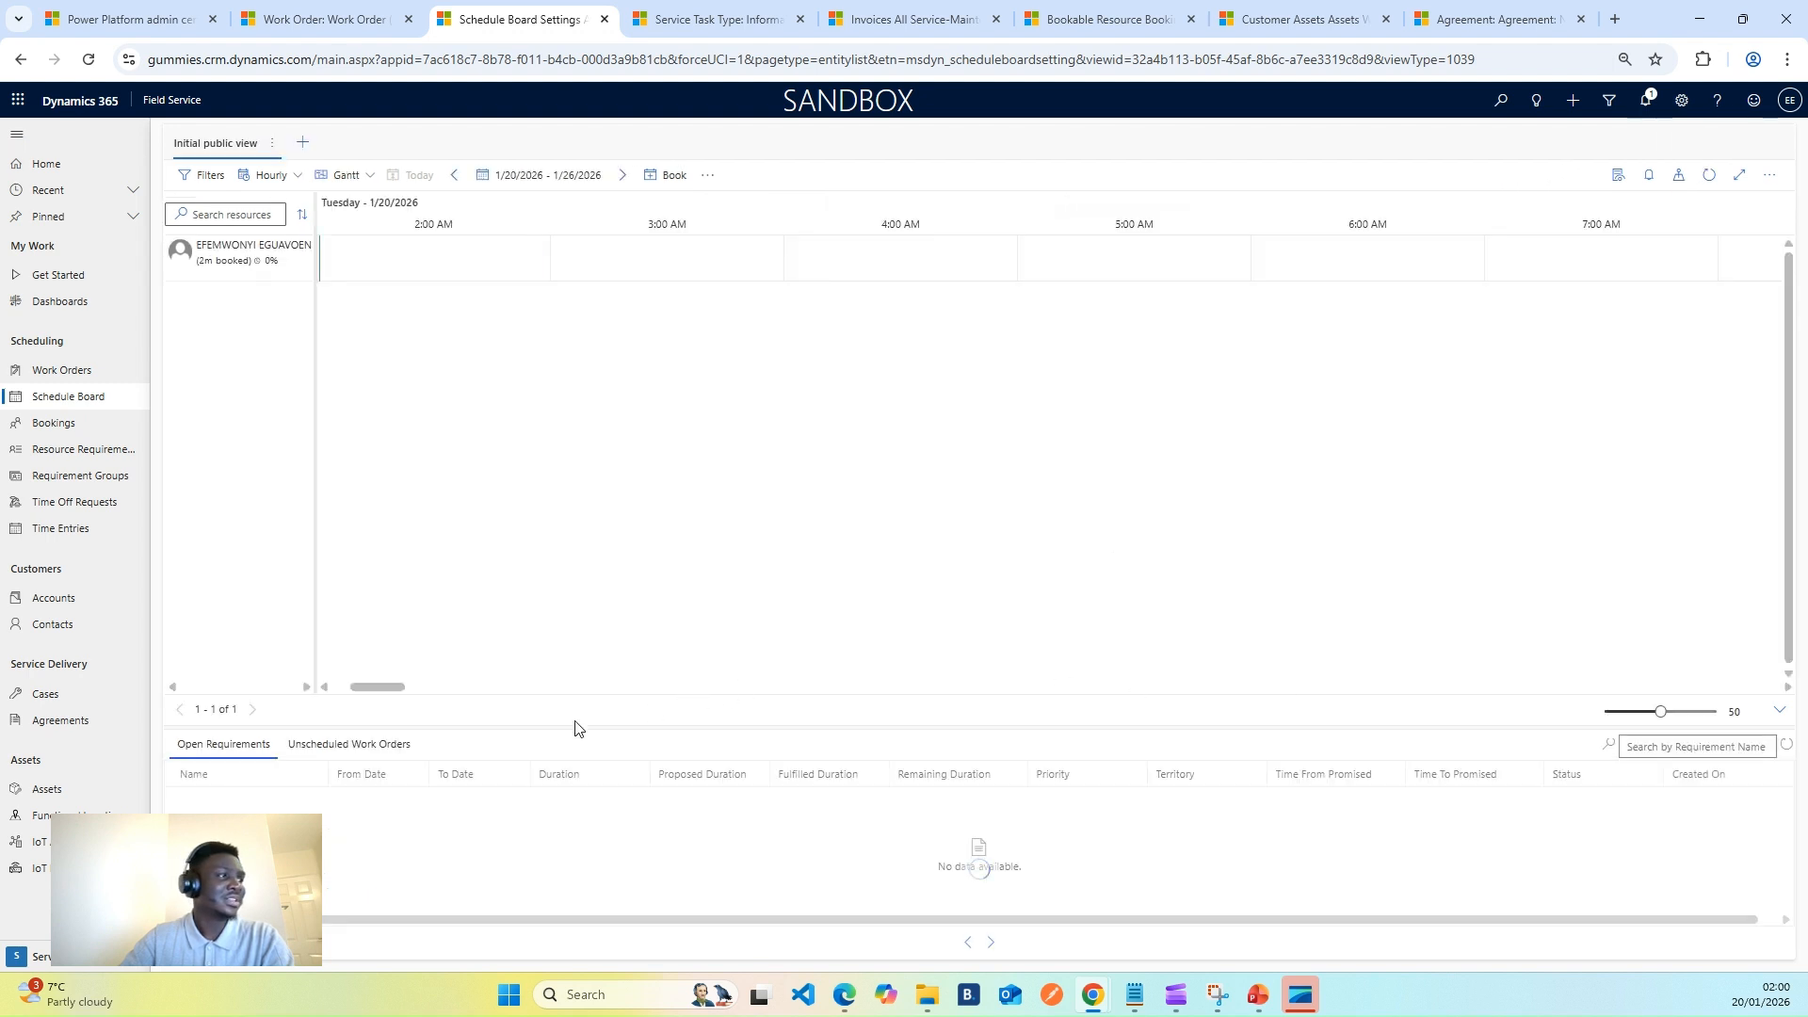
pyautogui.moveTo(317, 812); pyautogui.dragTo(618, 287)
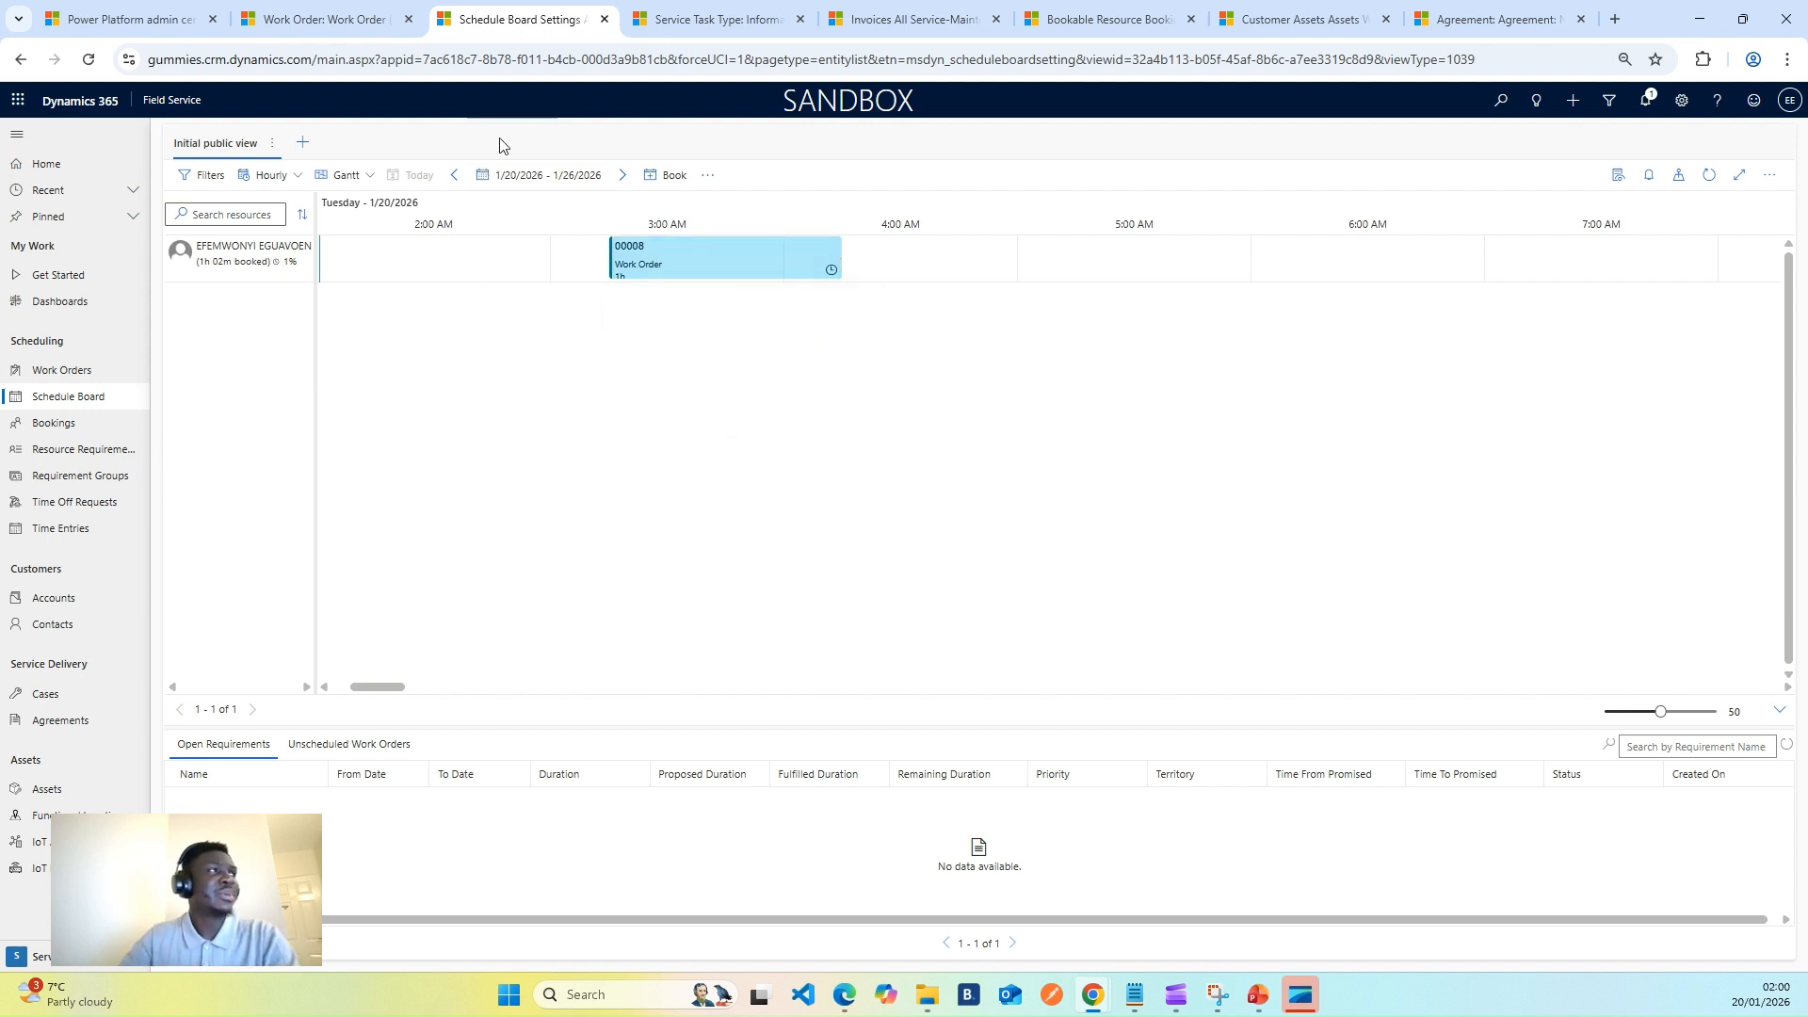
pyautogui.click(1083, 19)
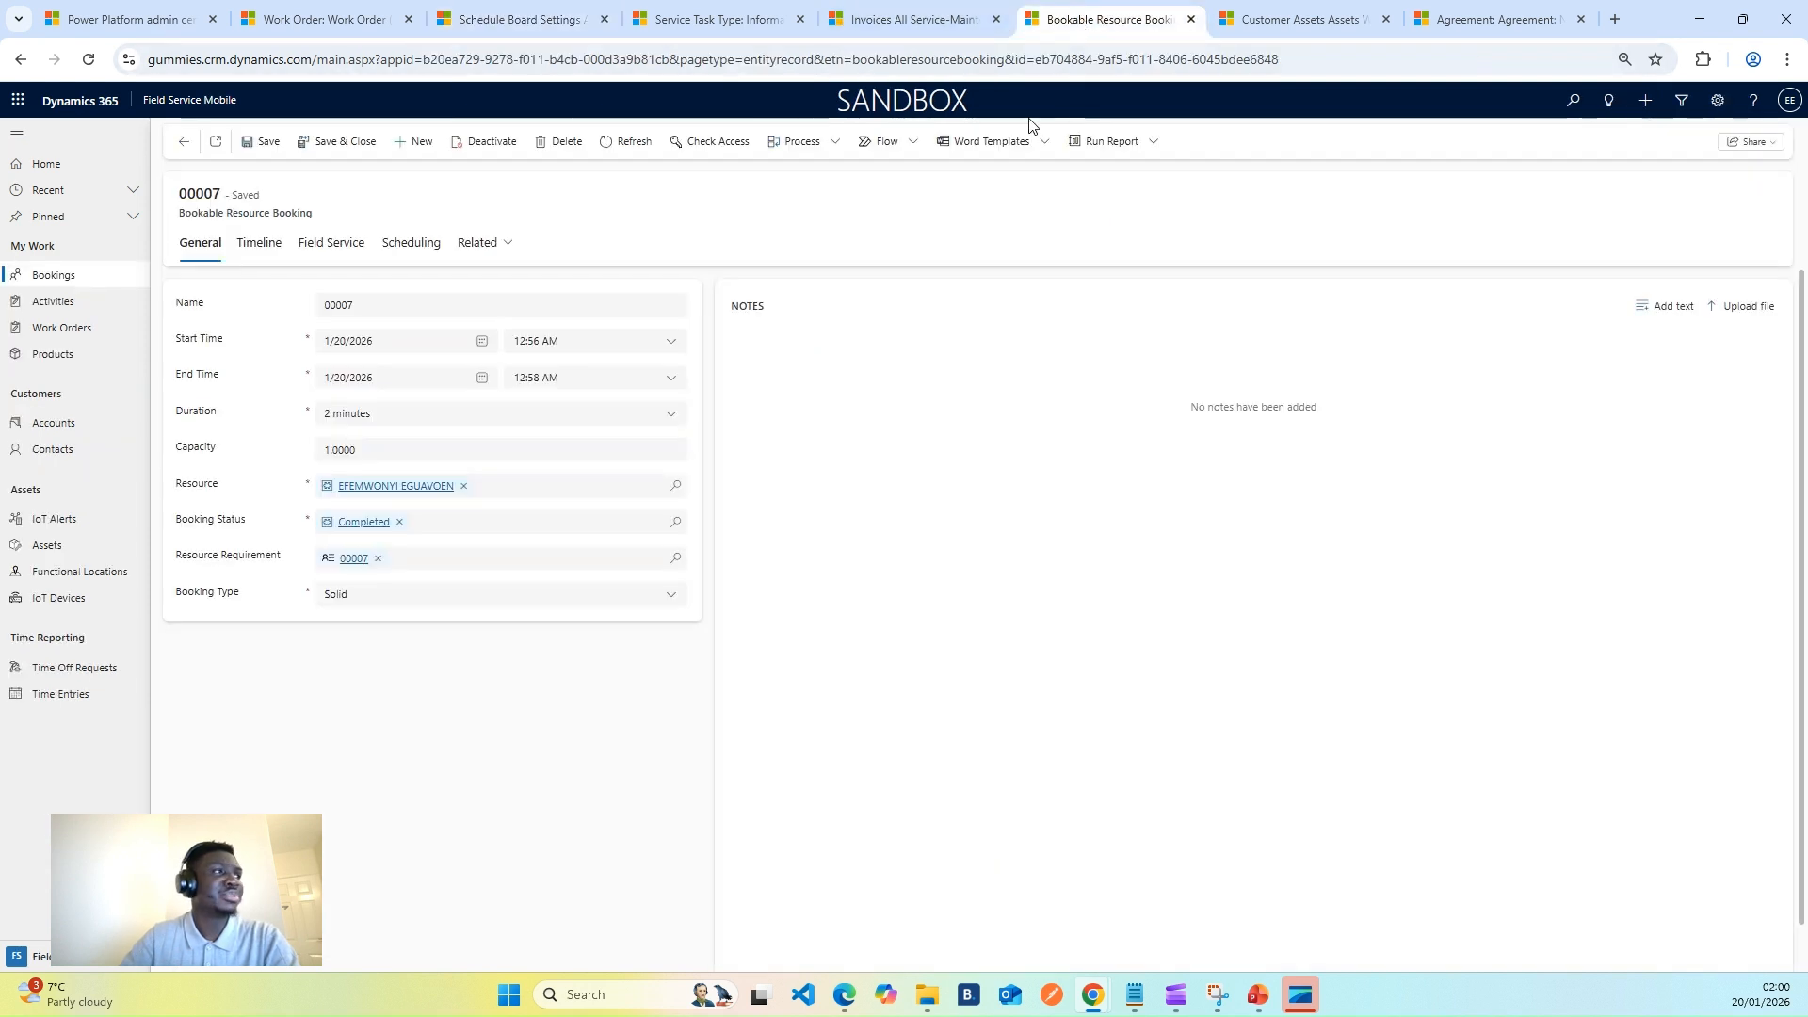
# - Open booking 00008 and save its status as Traveling
pyautogui.click(183, 142)
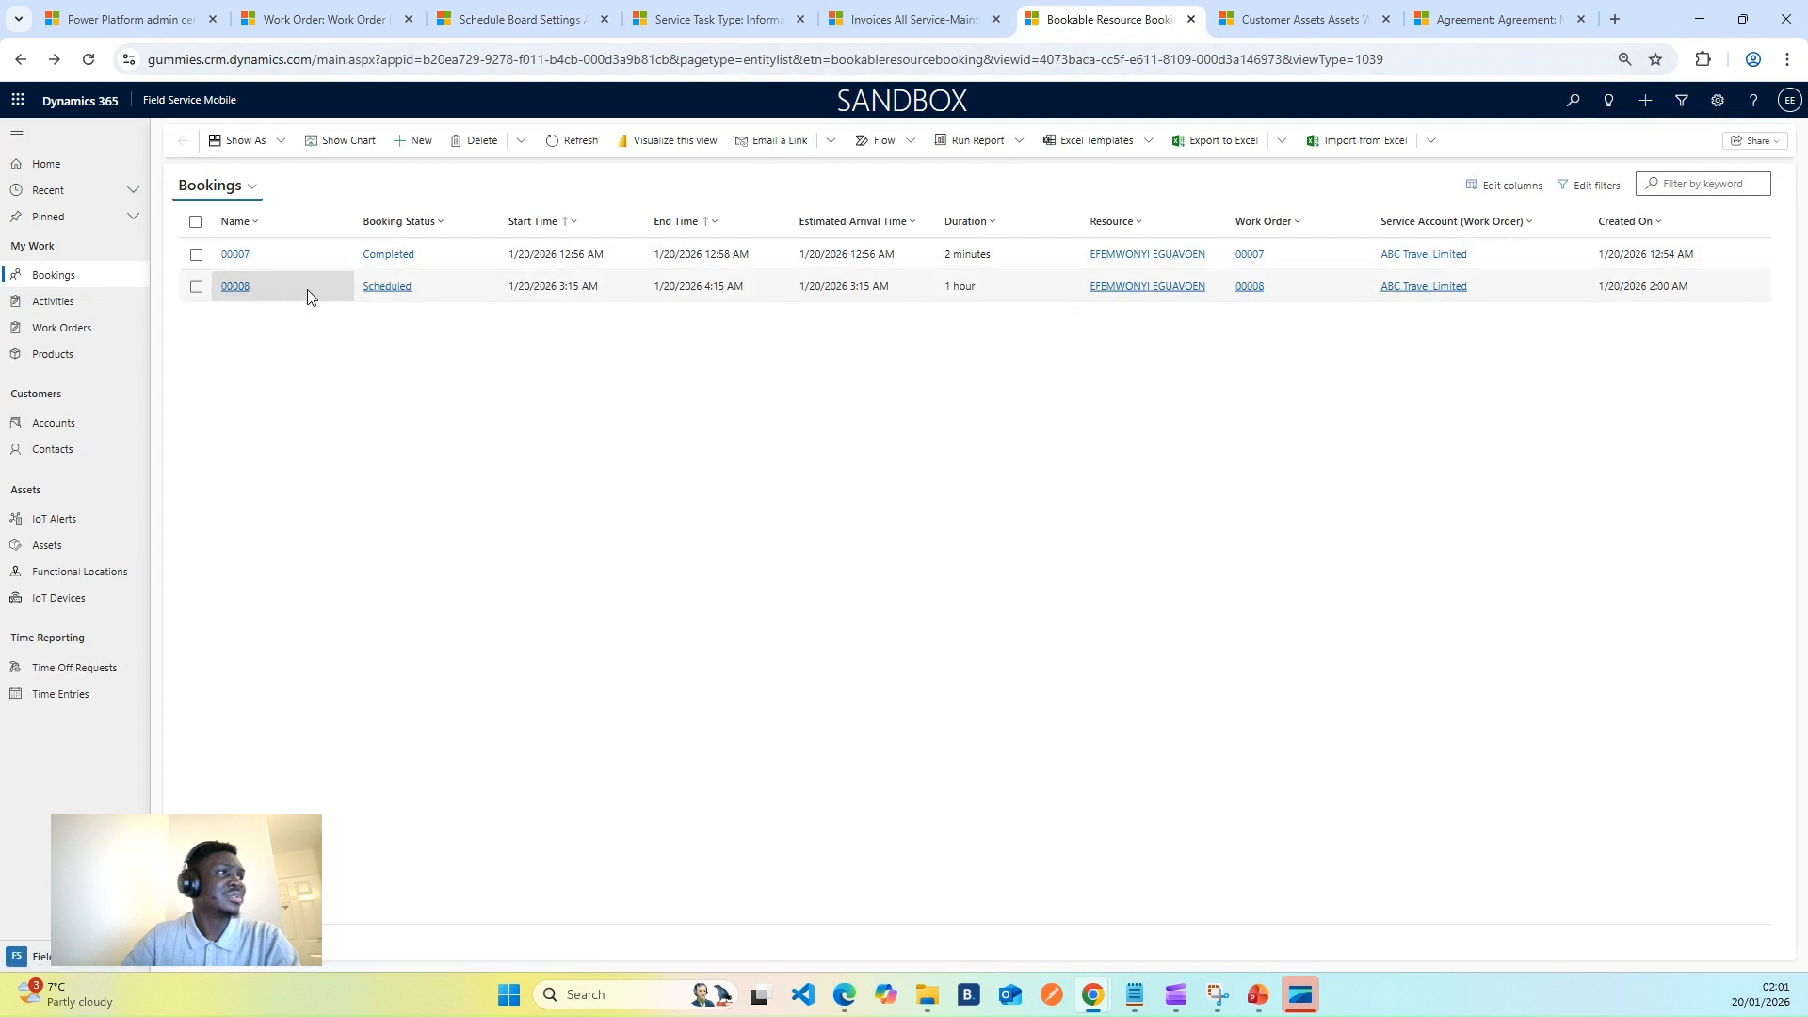
pyautogui.doubleClick(303, 290)
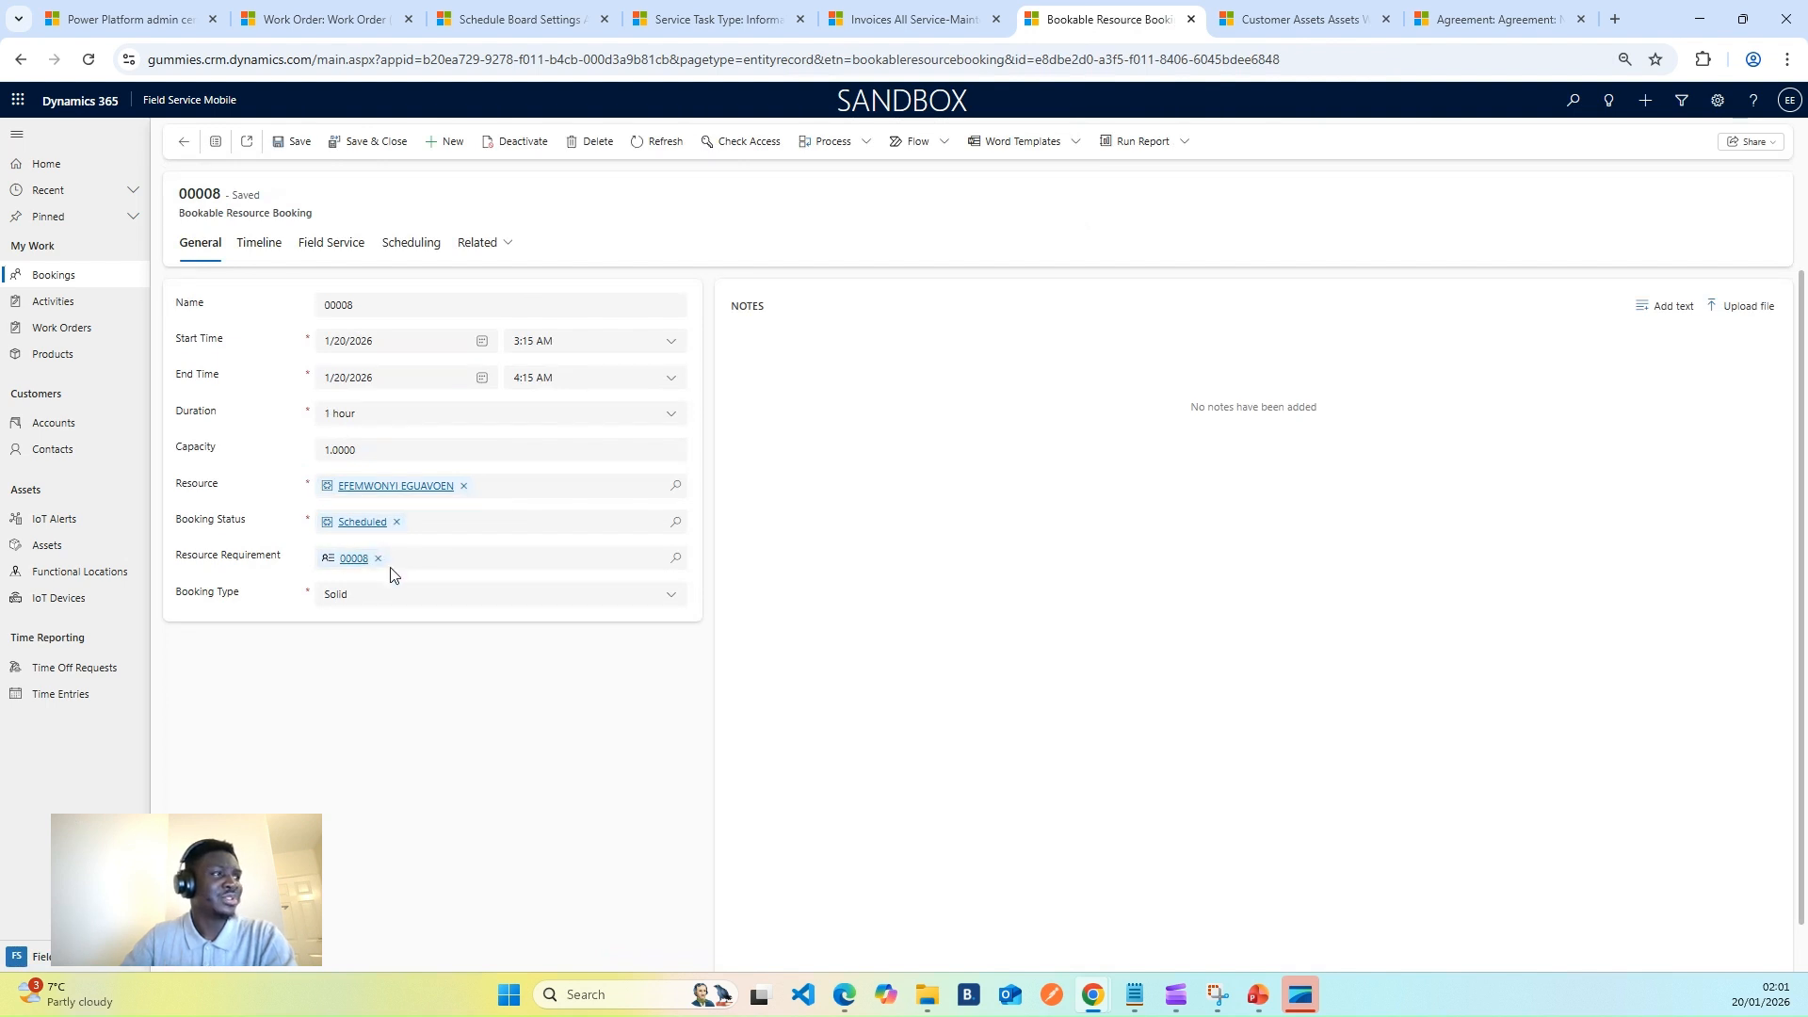
pyautogui.click(397, 521)
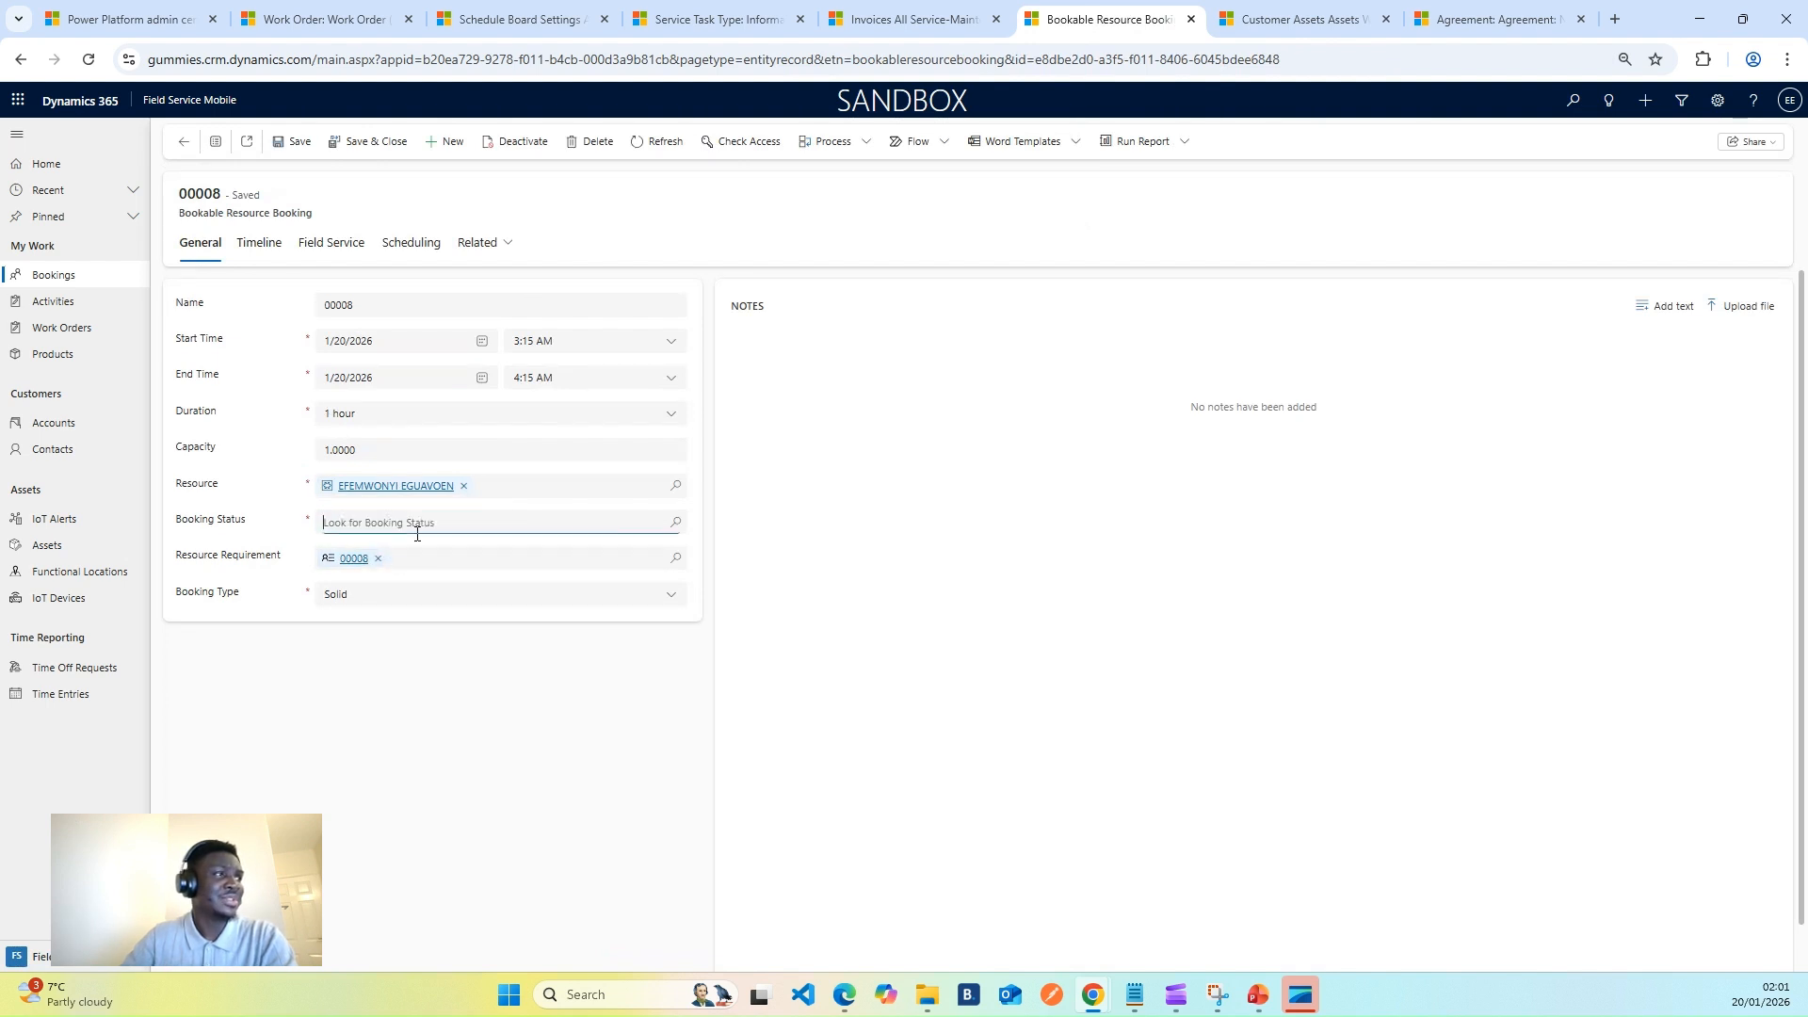
pyautogui.click(677, 527)
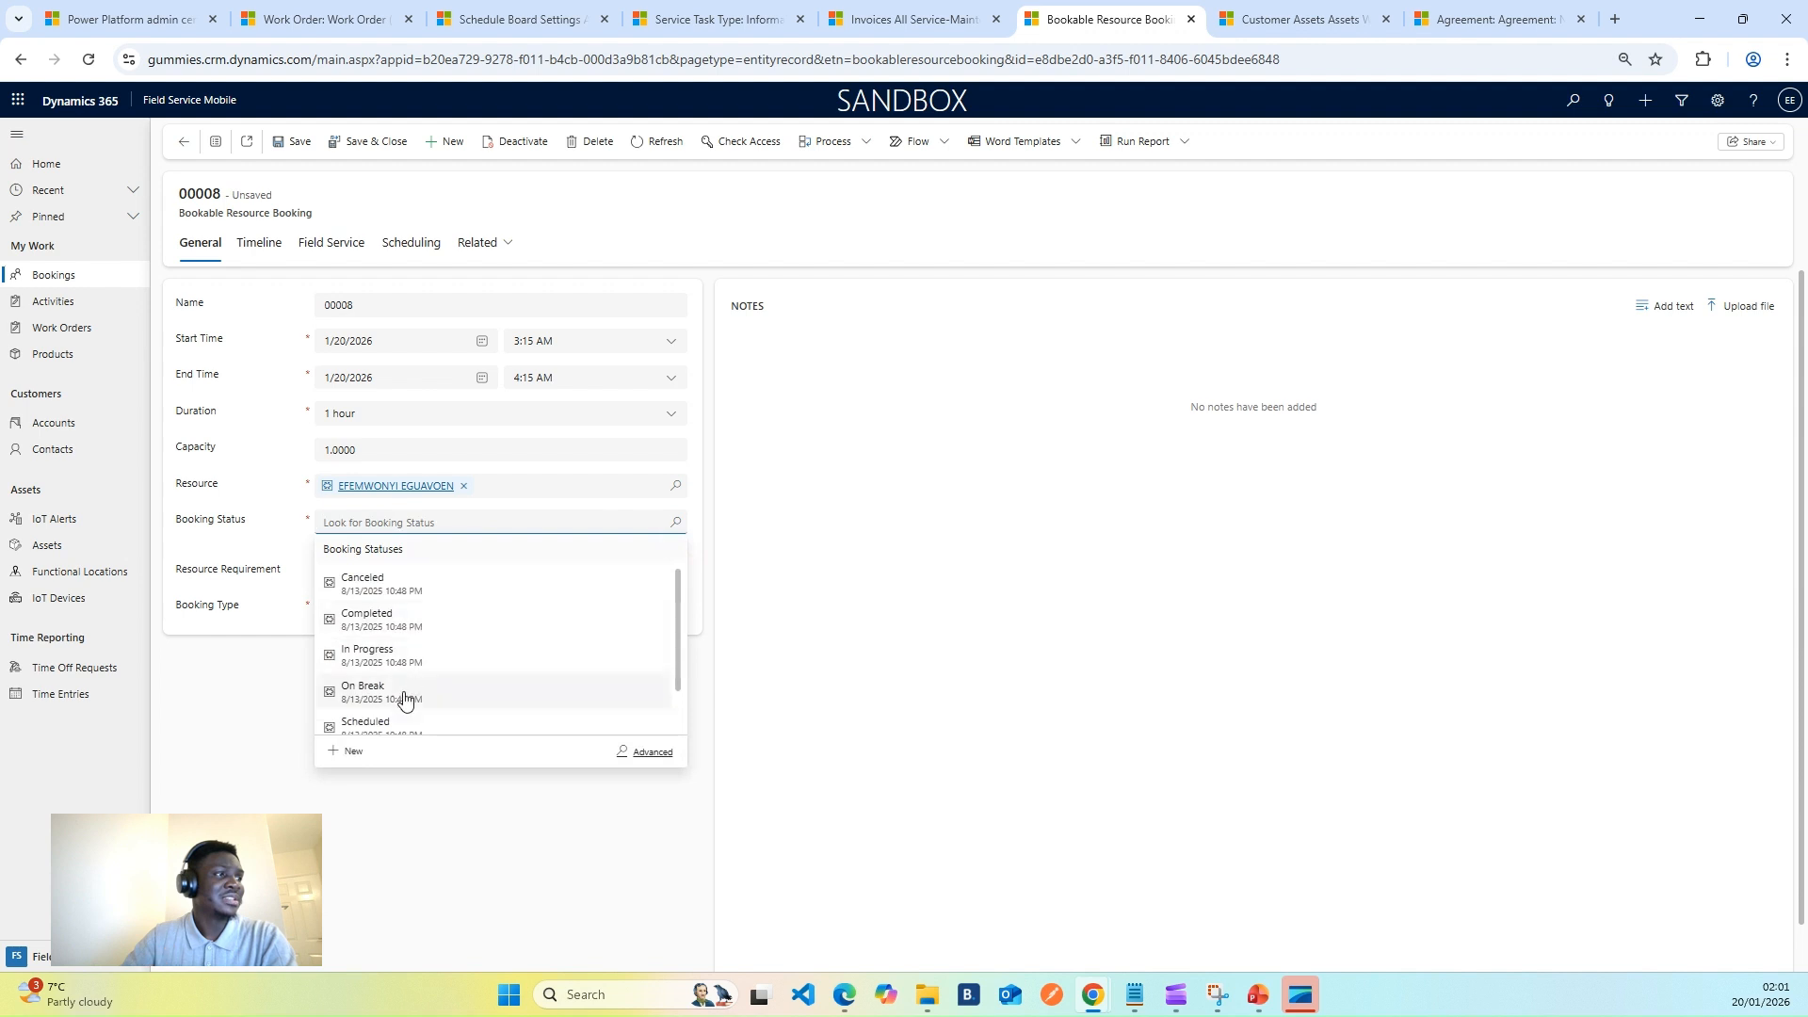
pyautogui.scroll(-2, 443, 694)
pyautogui.click(414, 720)
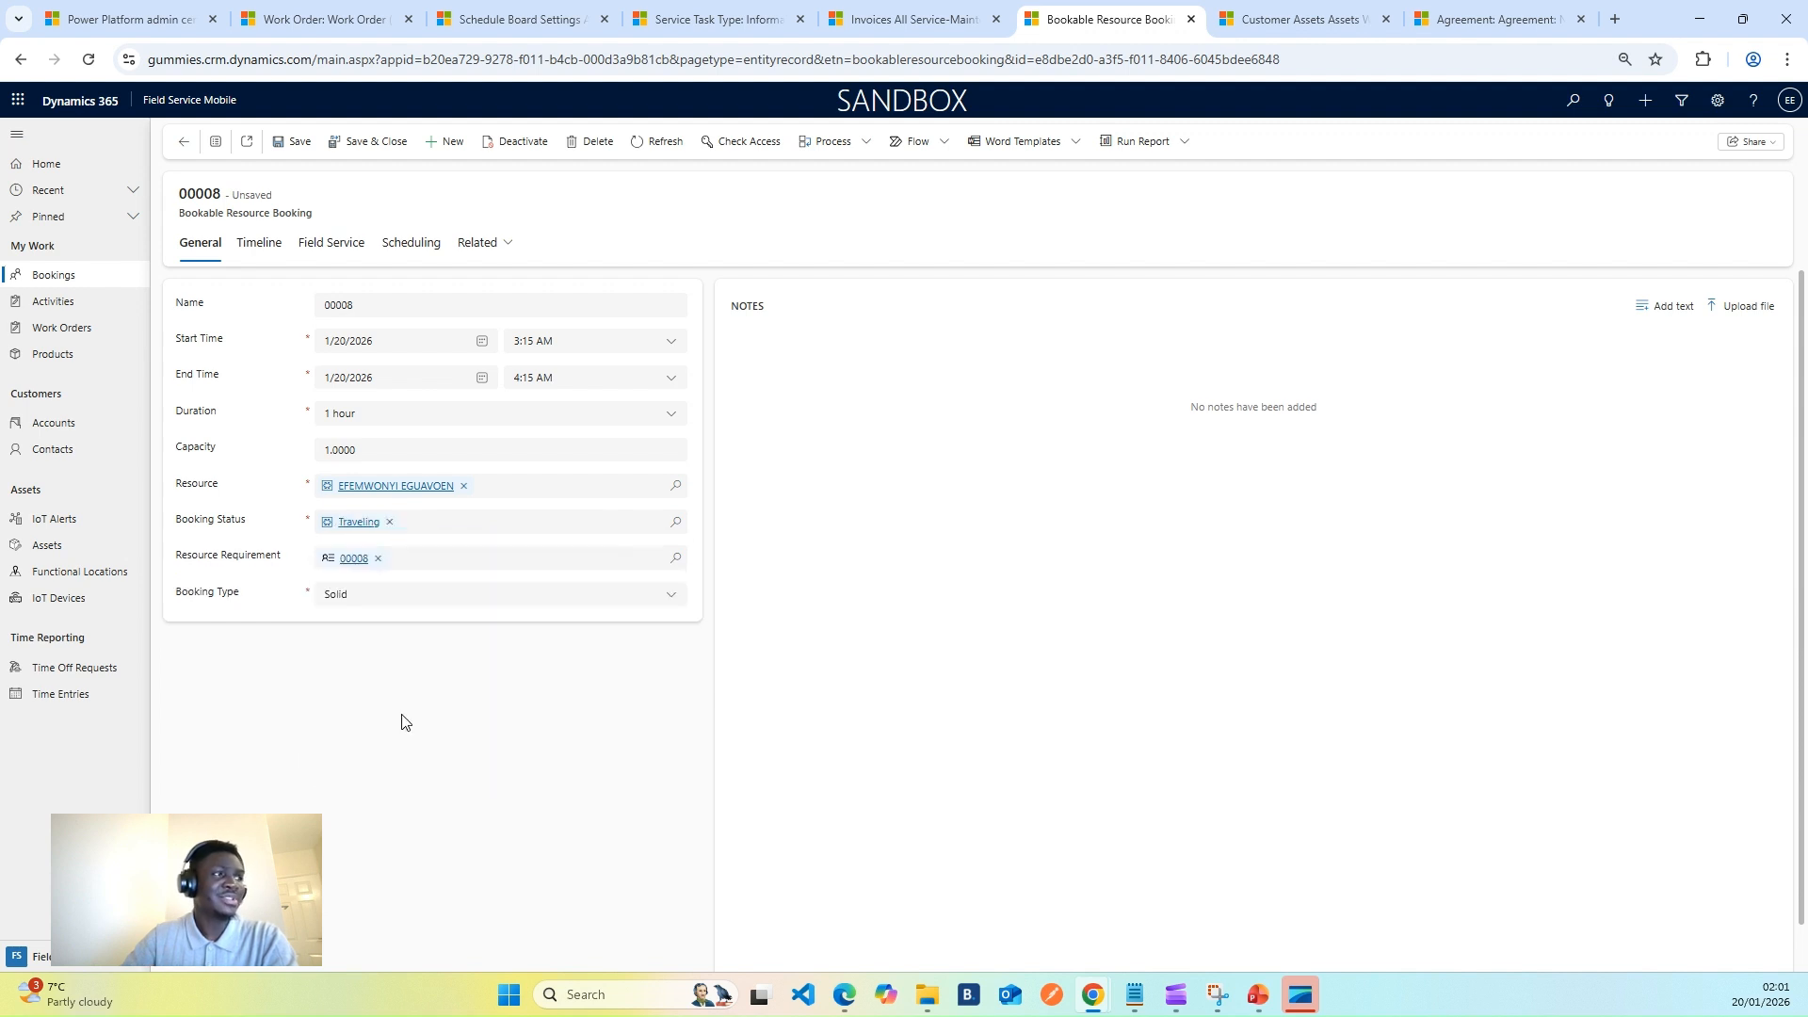
pyautogui.click(294, 142)
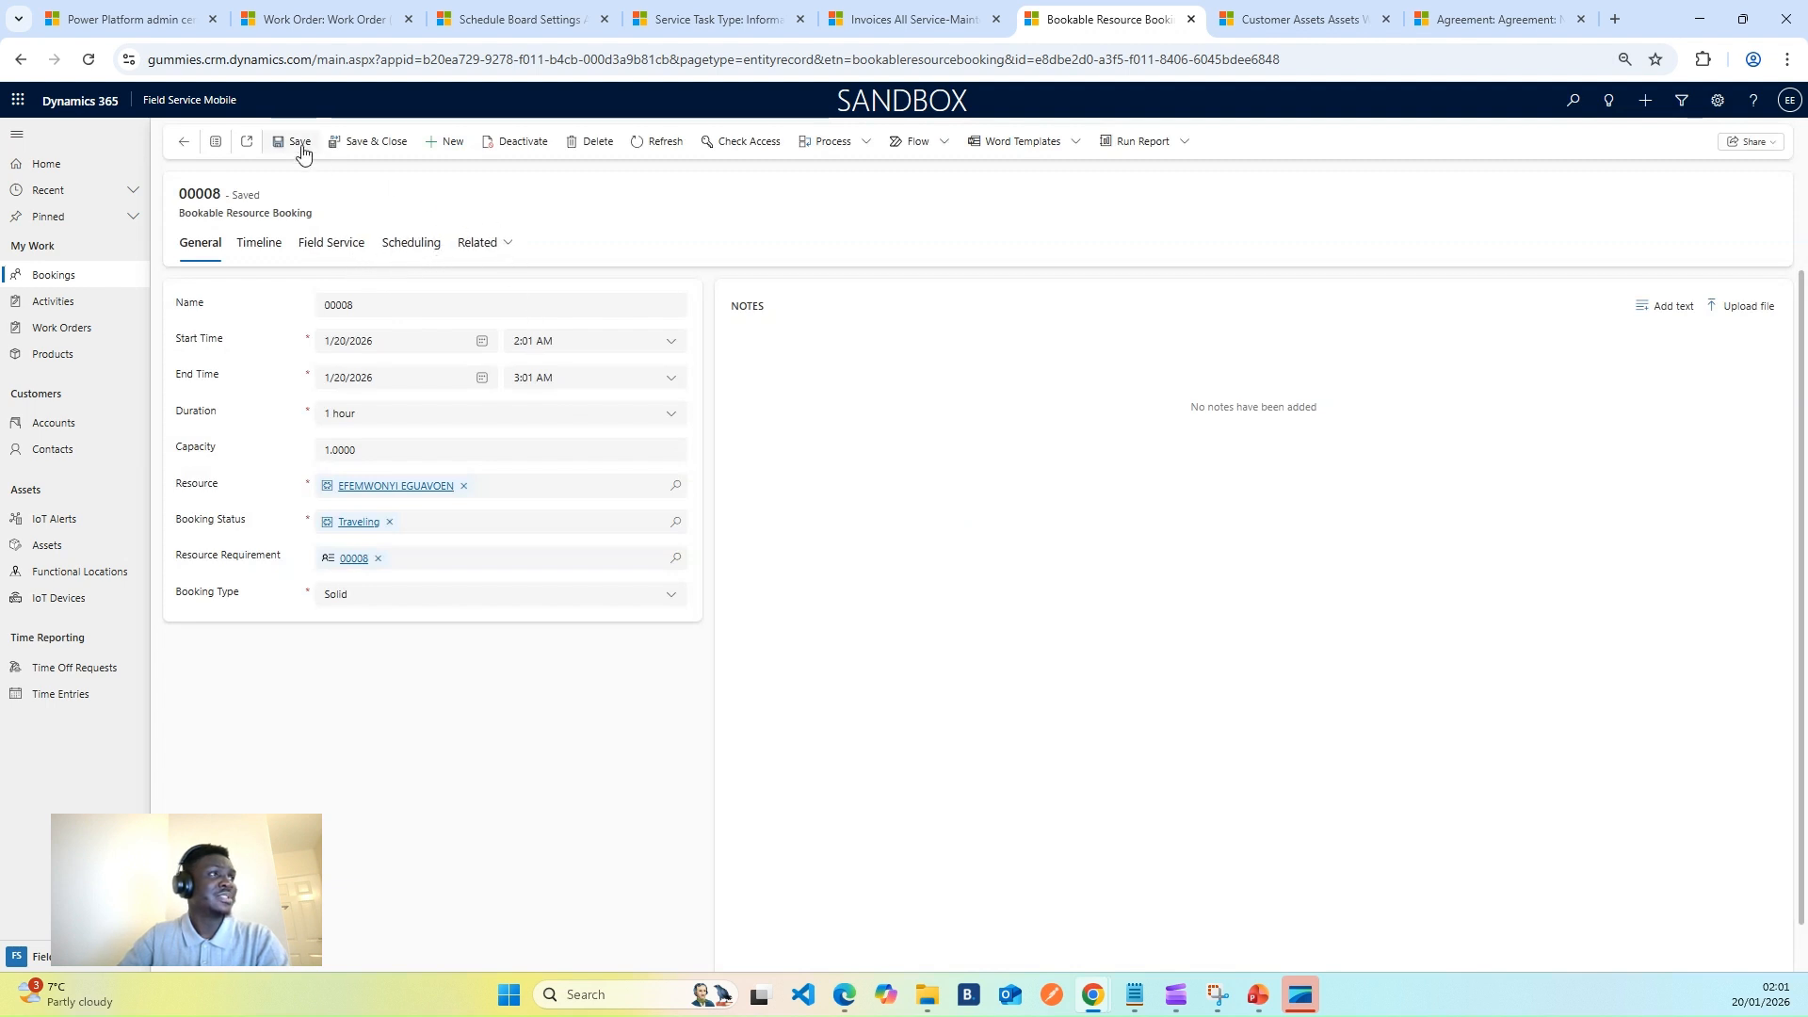
# - Change booking 00008's status from Traveling to In Progress and save
pyautogui.click(389, 522)
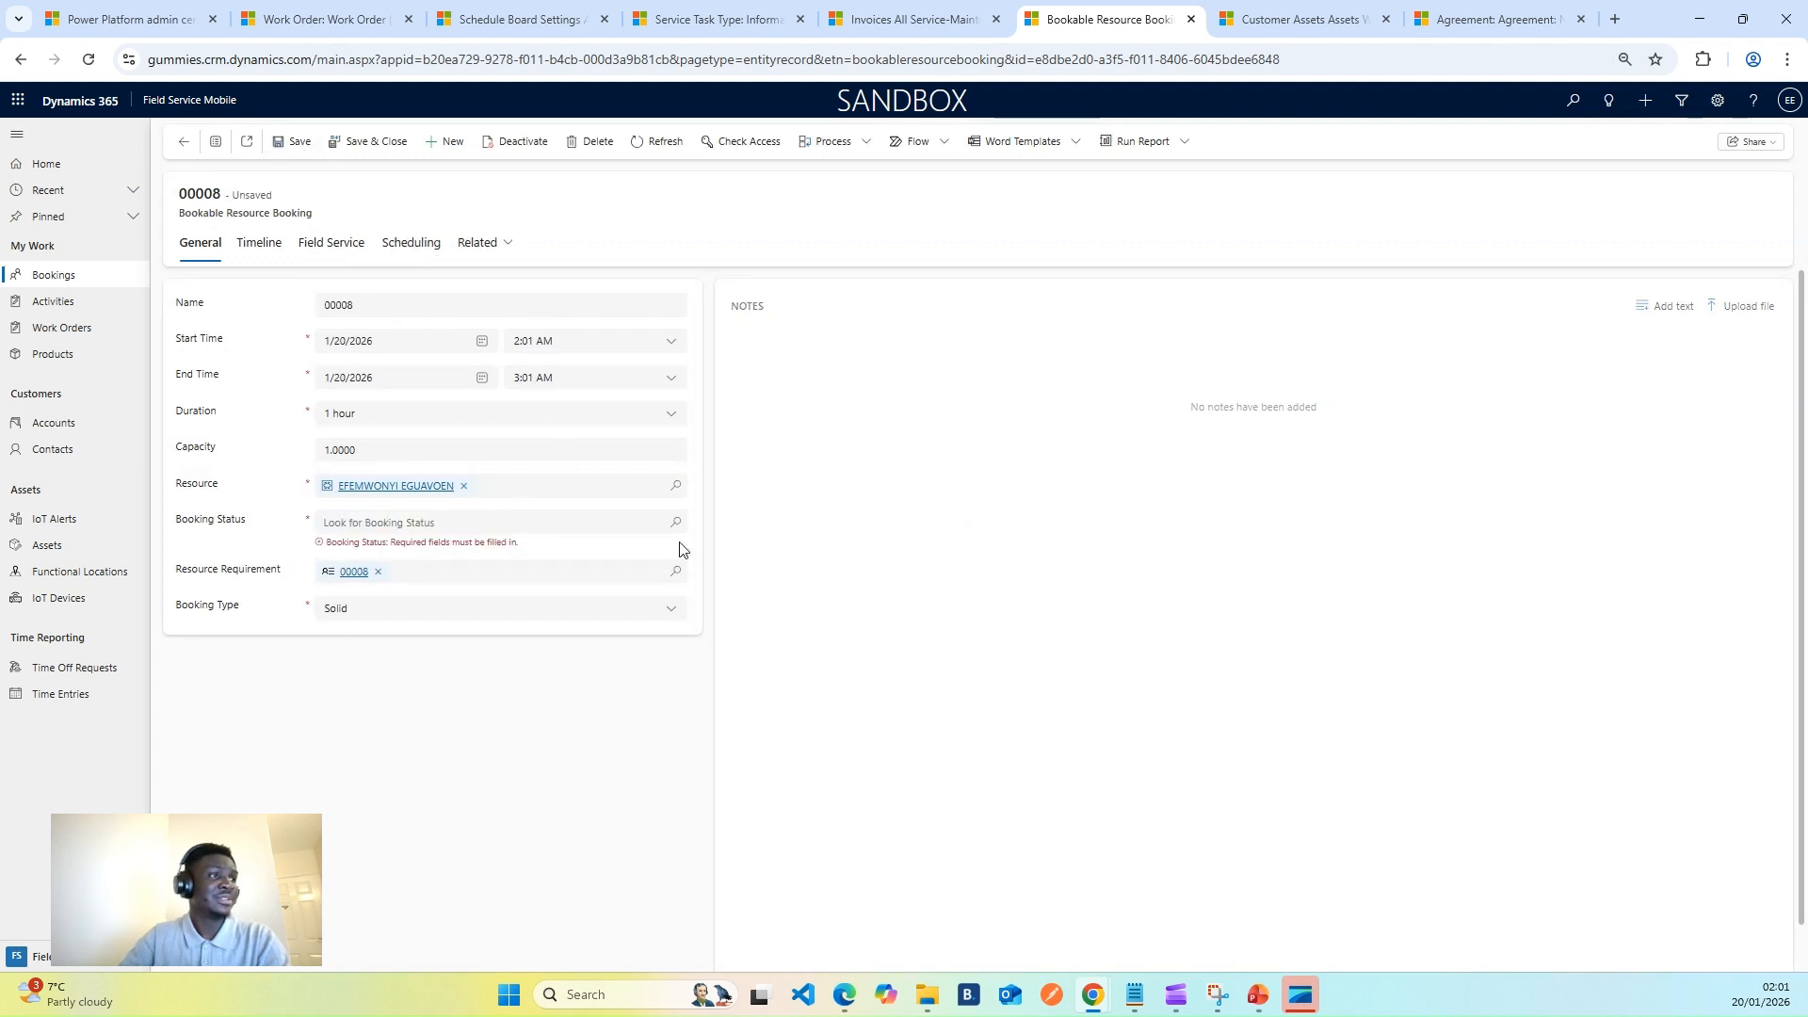
pyautogui.click(671, 525)
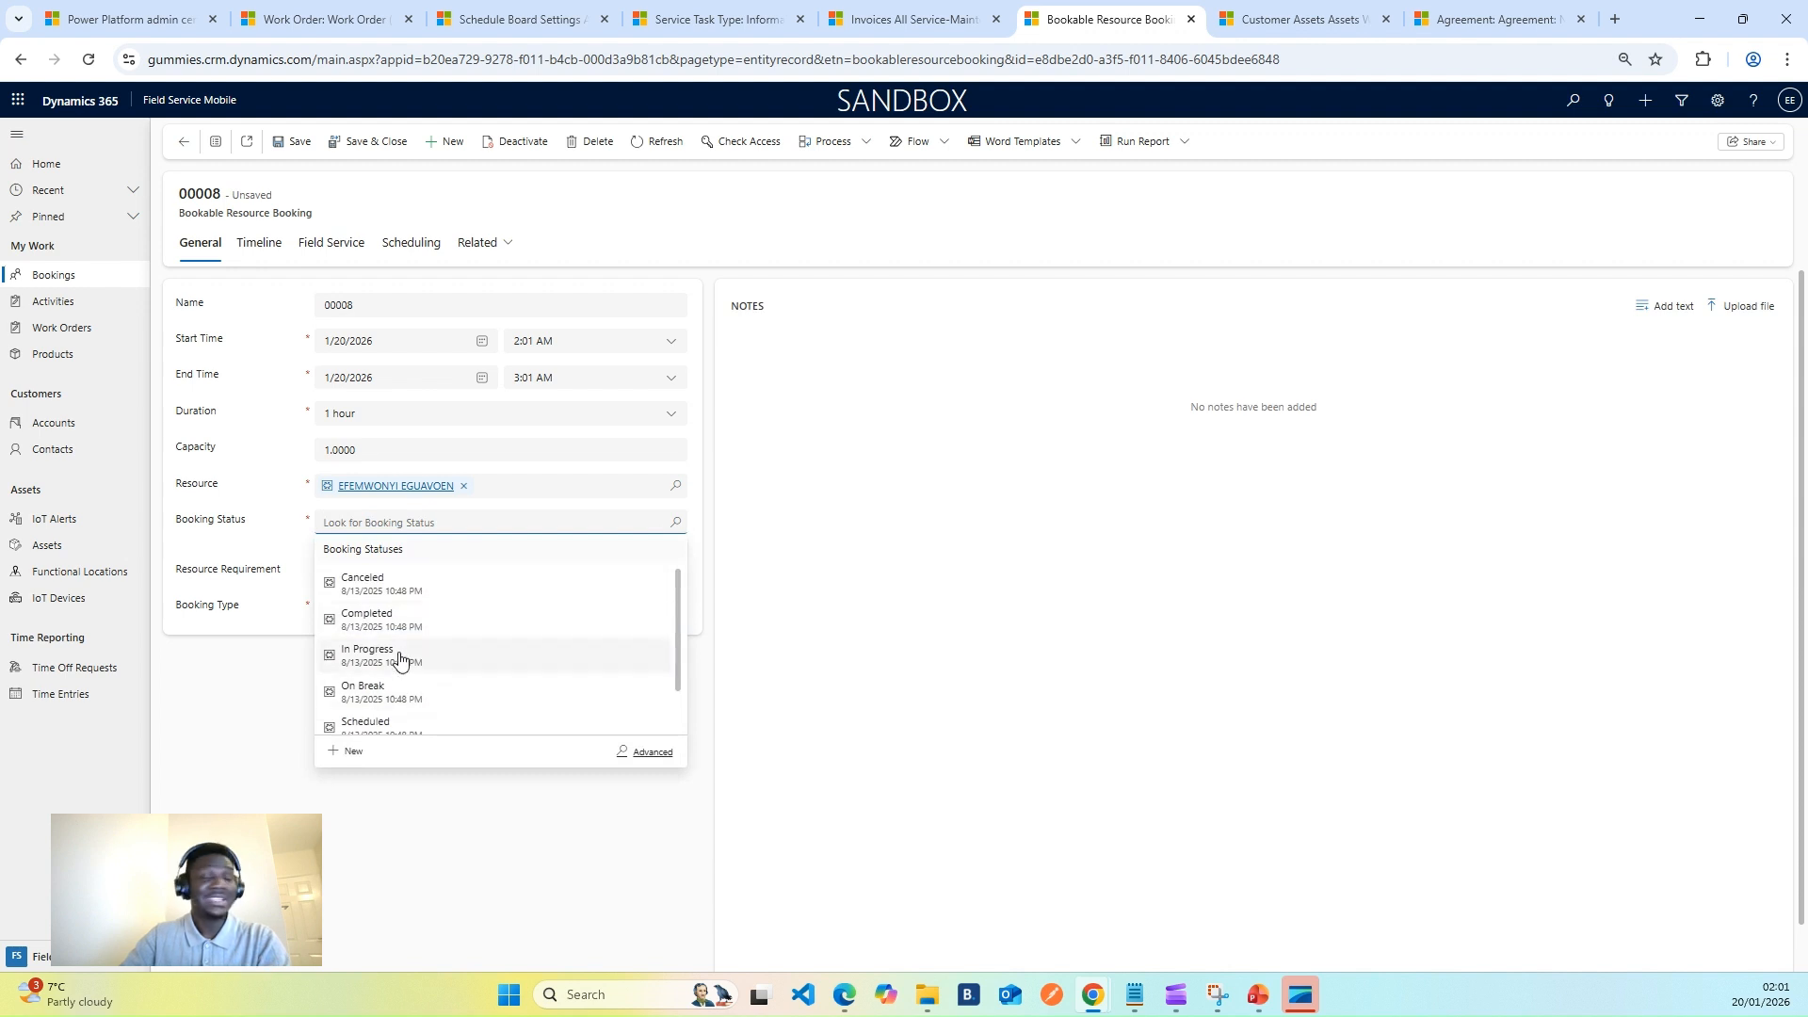
pyautogui.click(403, 657)
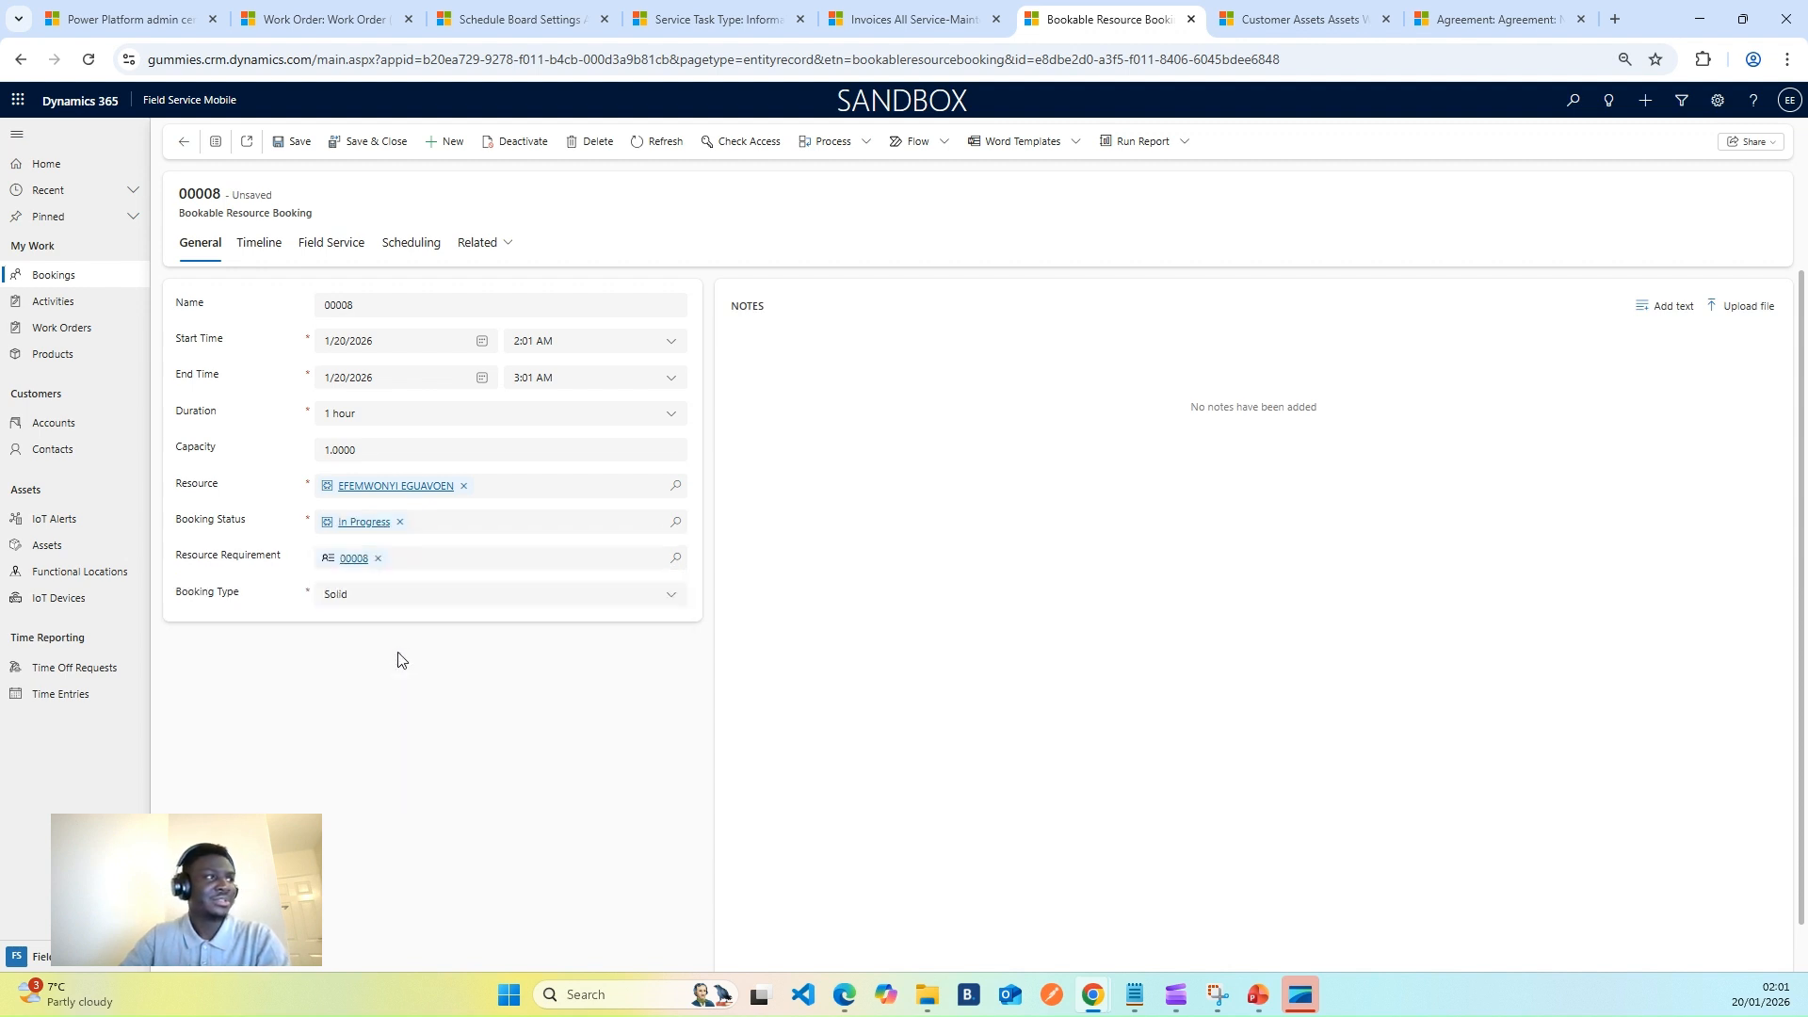
pyautogui.click(293, 145)
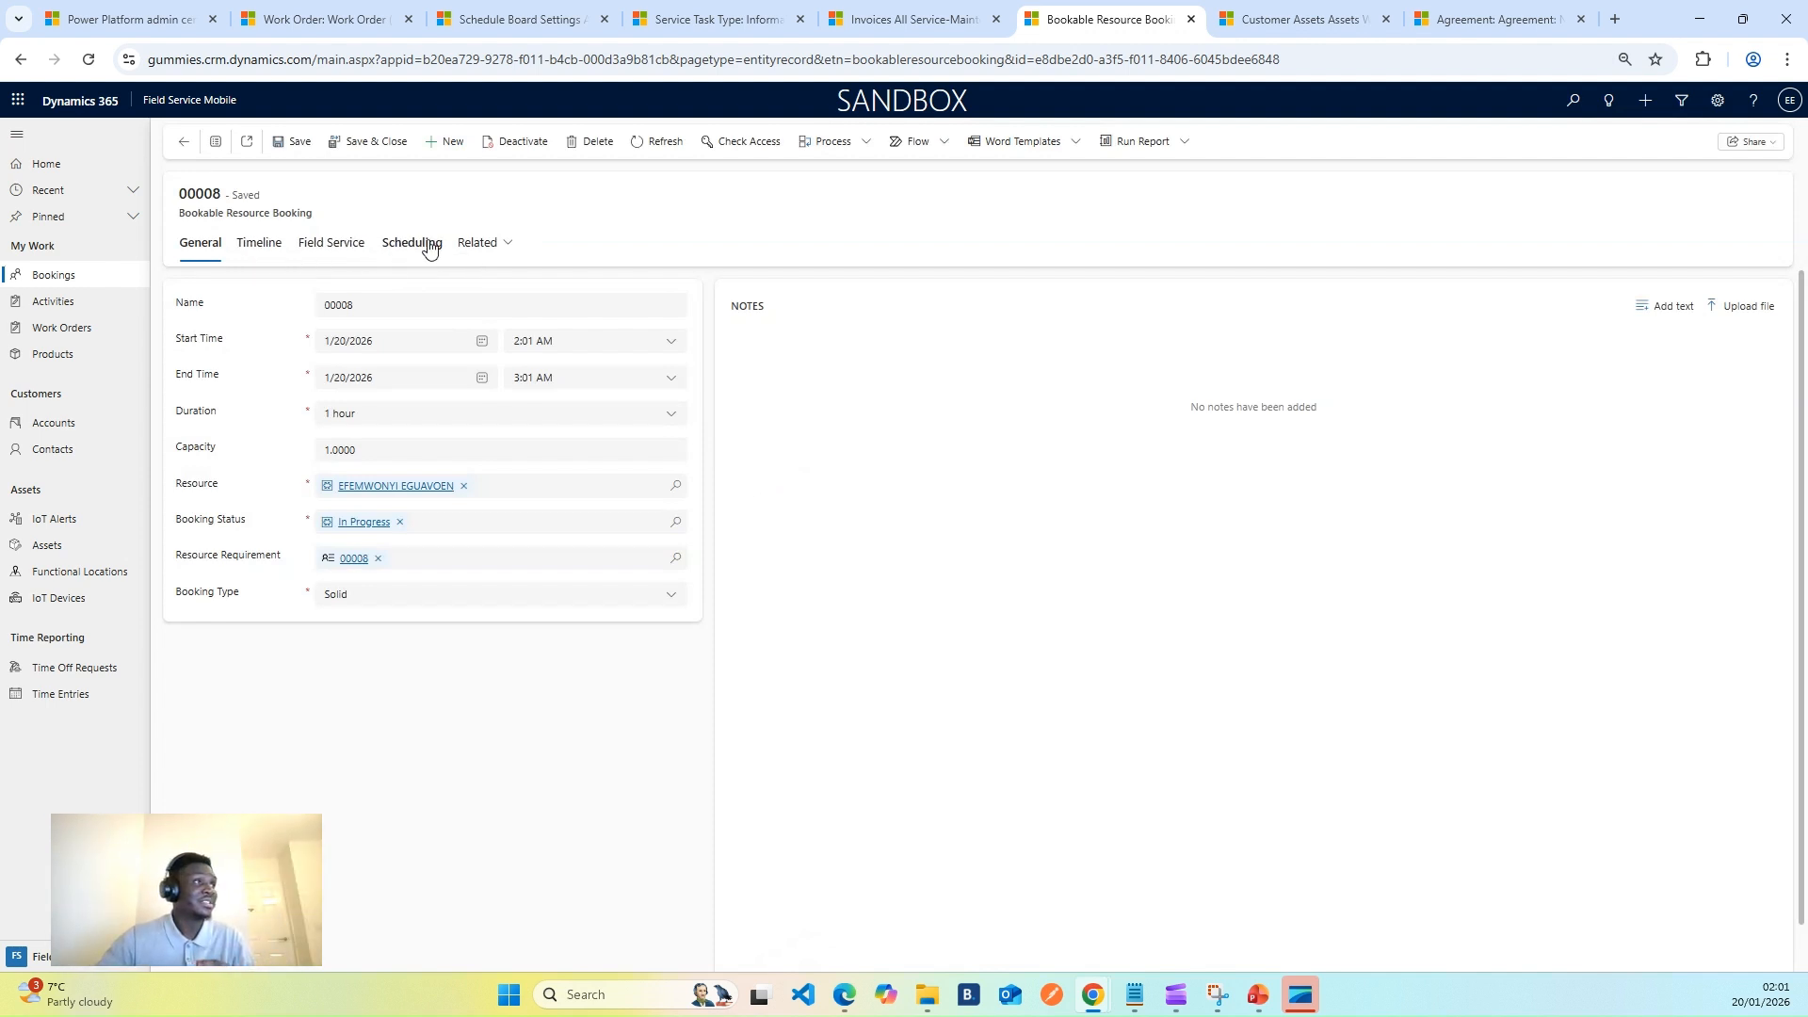
# - Open the booking's Survey of the Generator work order service task
pyautogui.click(482, 245)
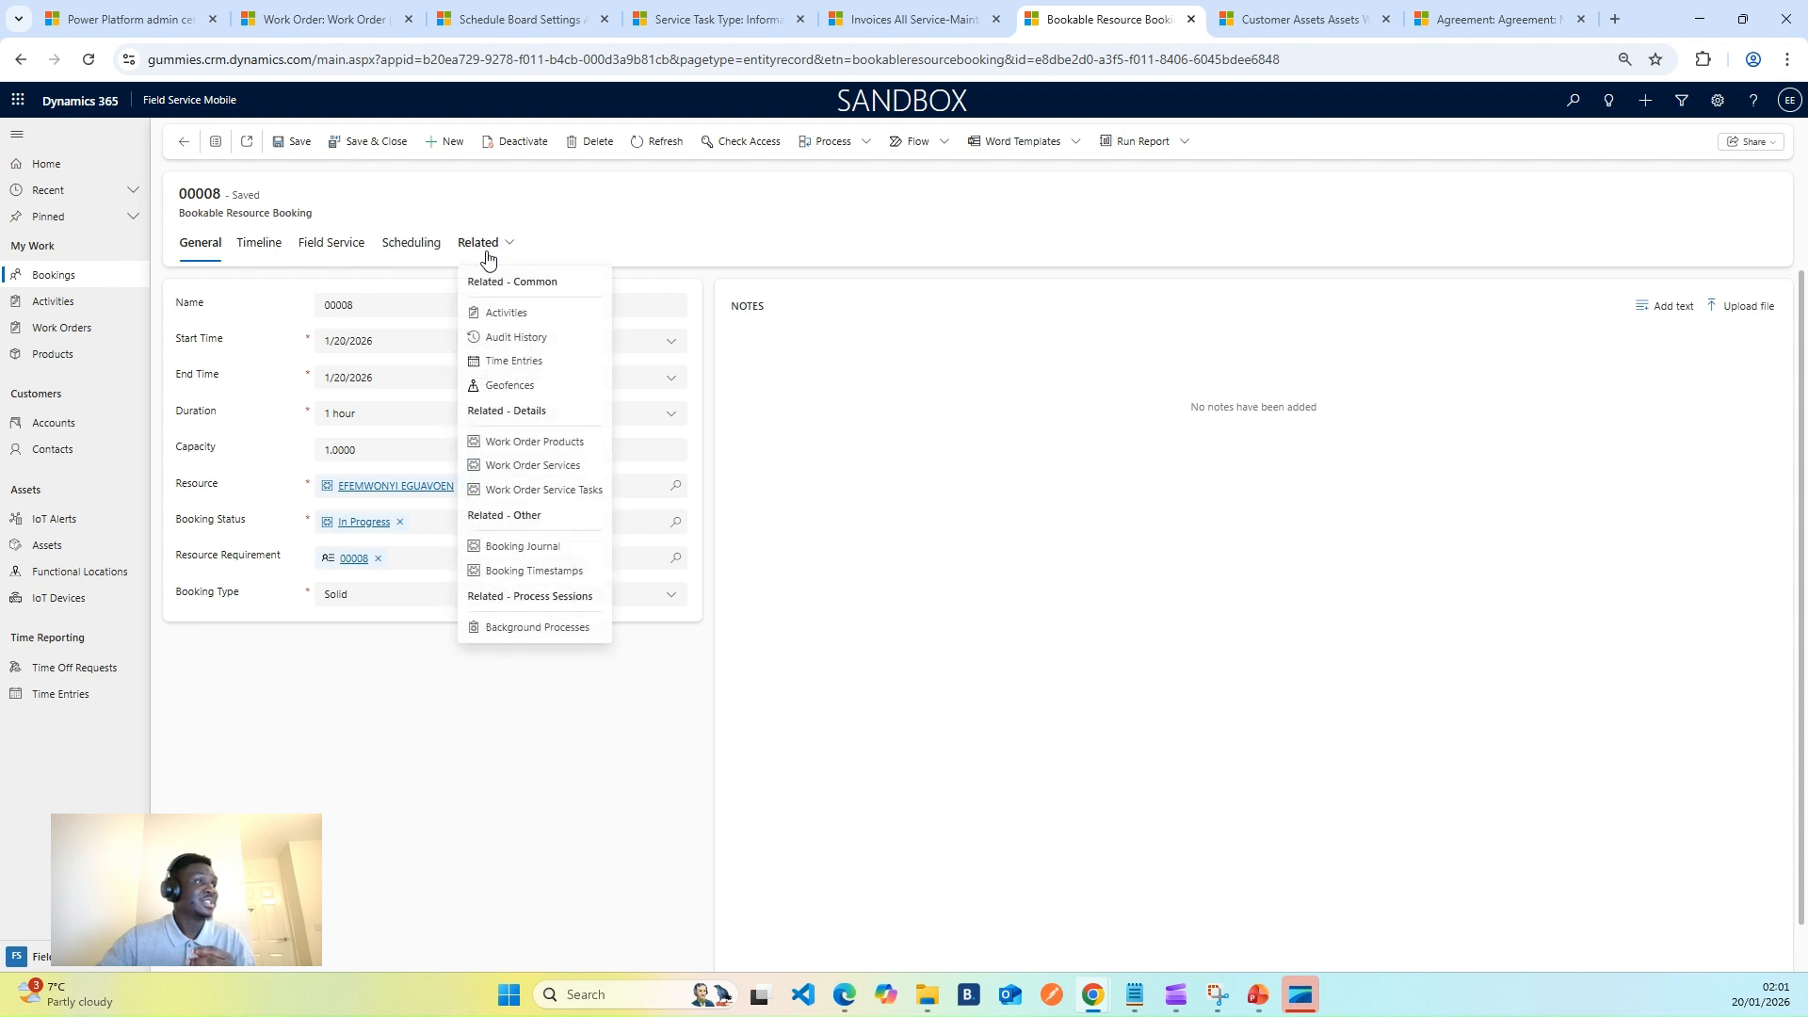
pyautogui.click(564, 490)
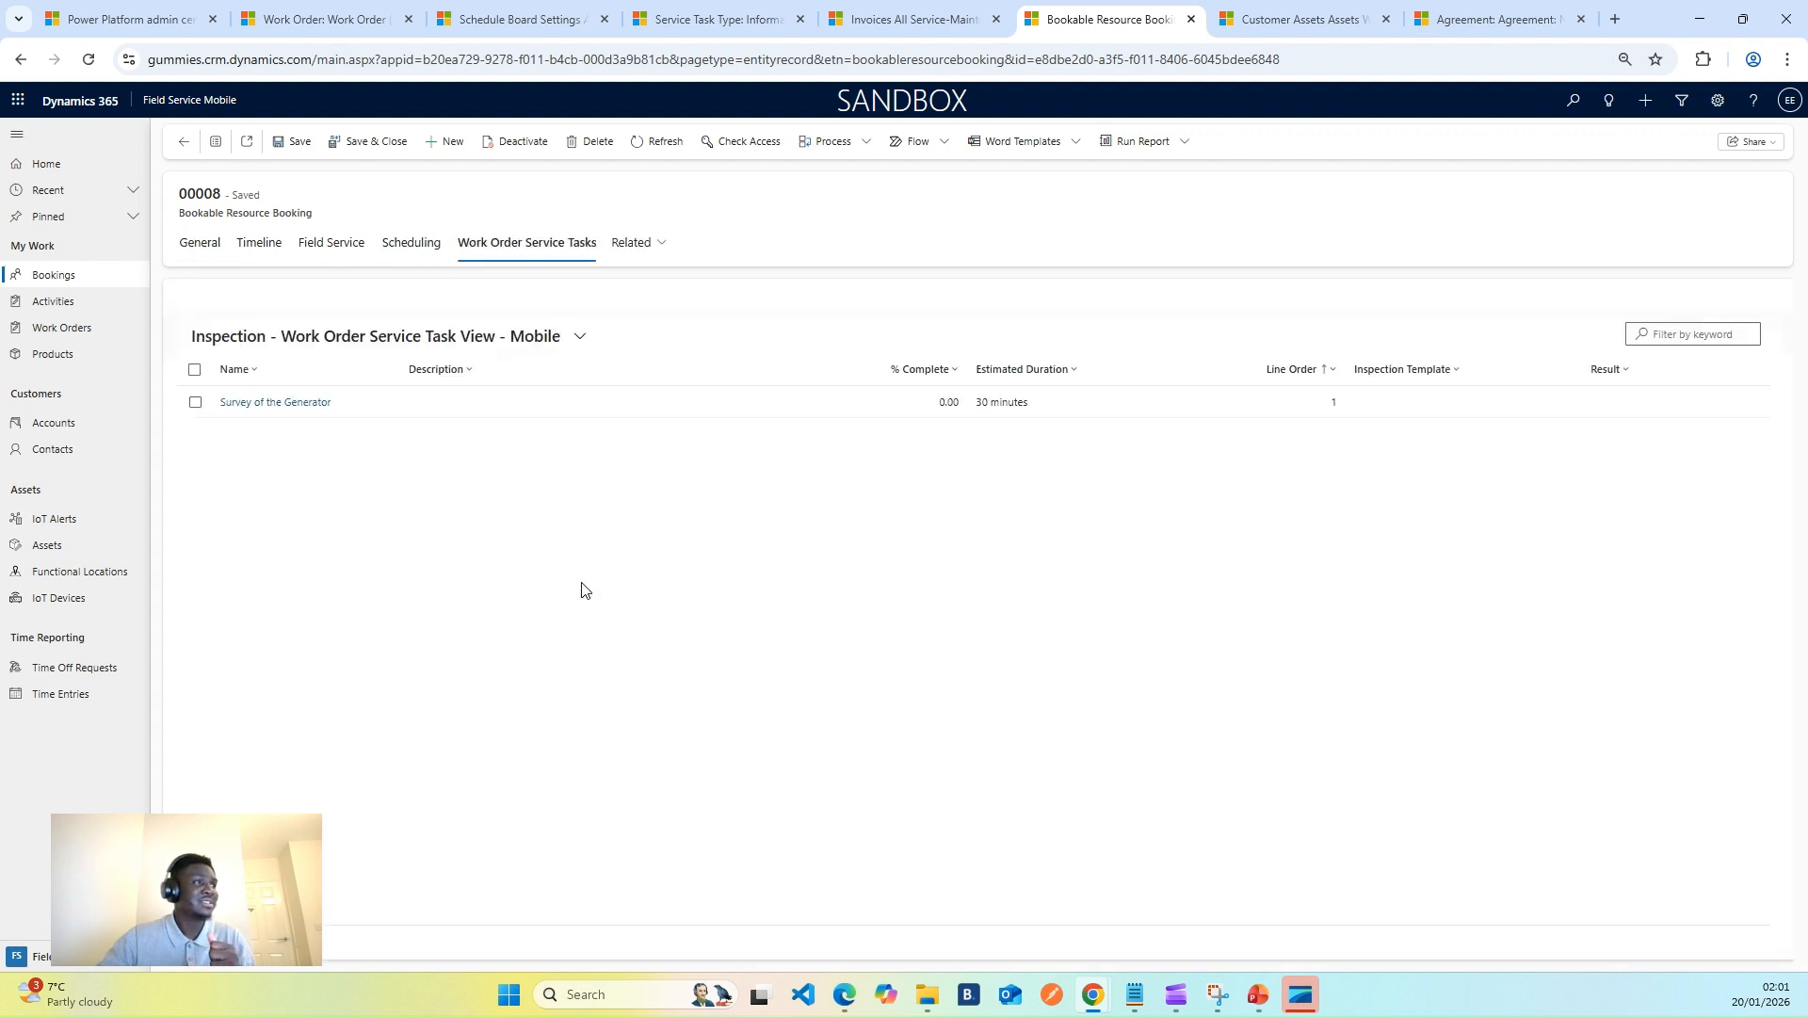
pyautogui.click(541, 414)
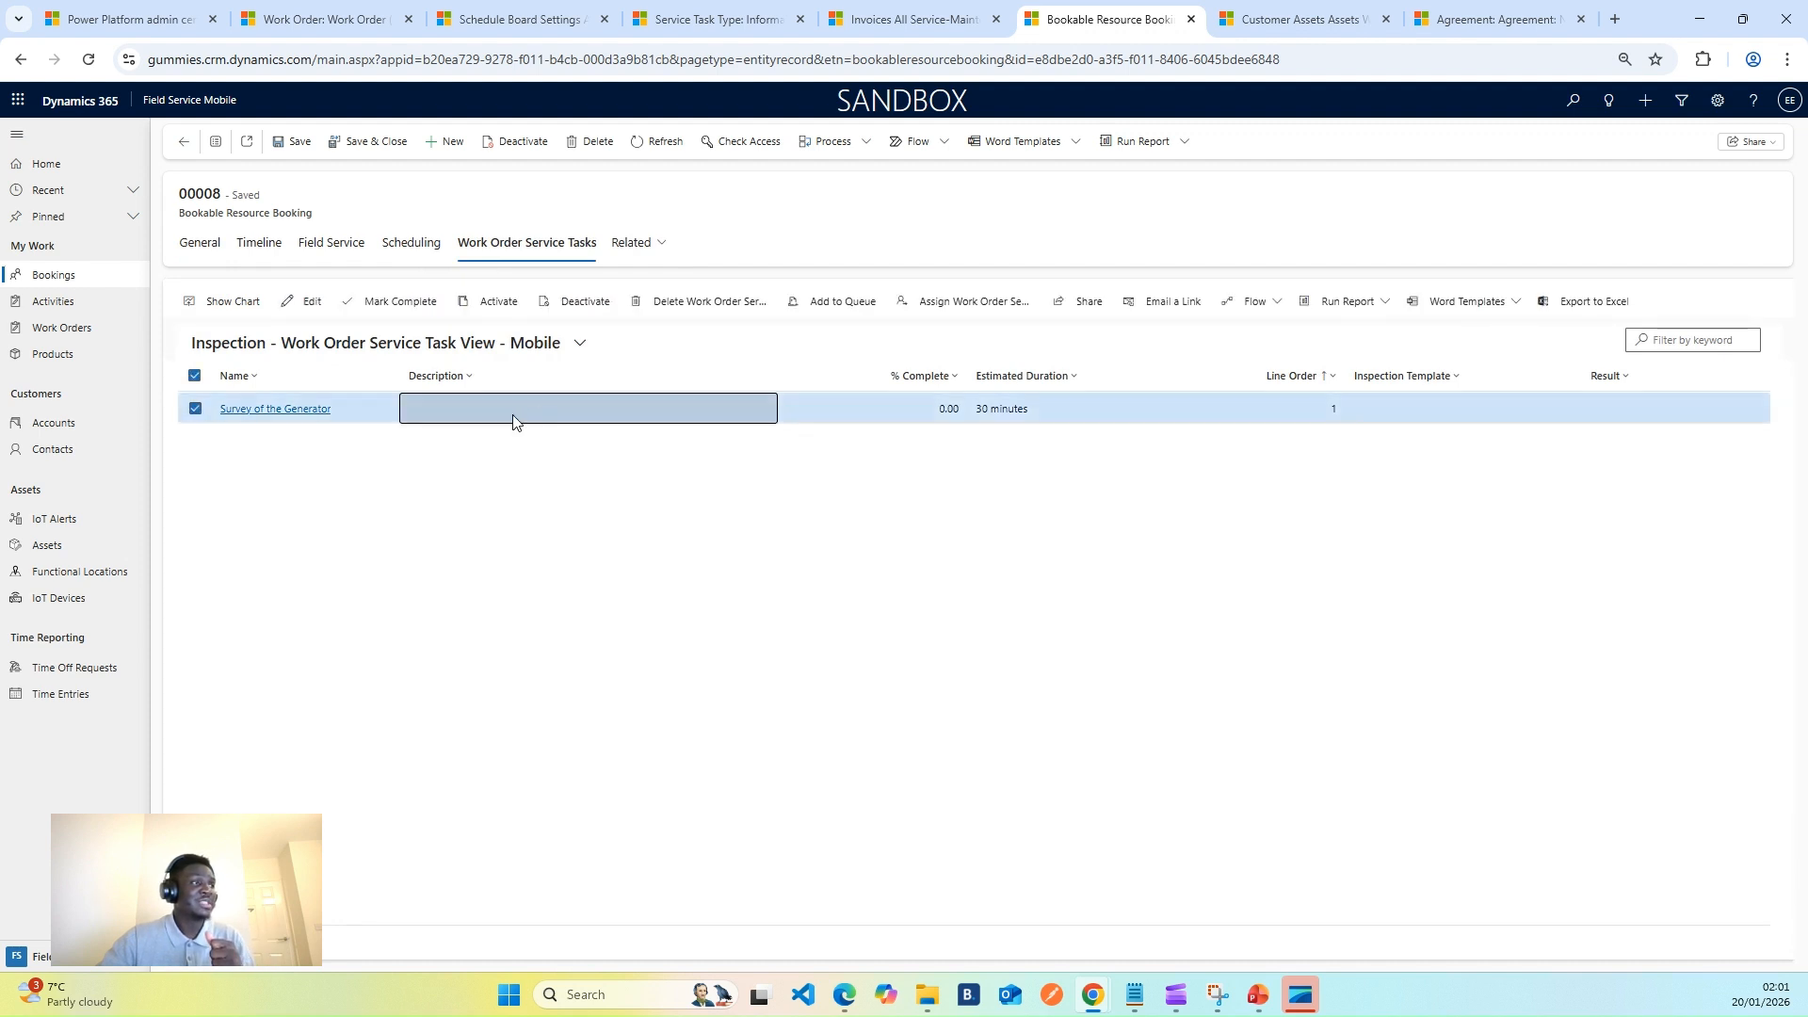
pyautogui.doubleClick(513, 421)
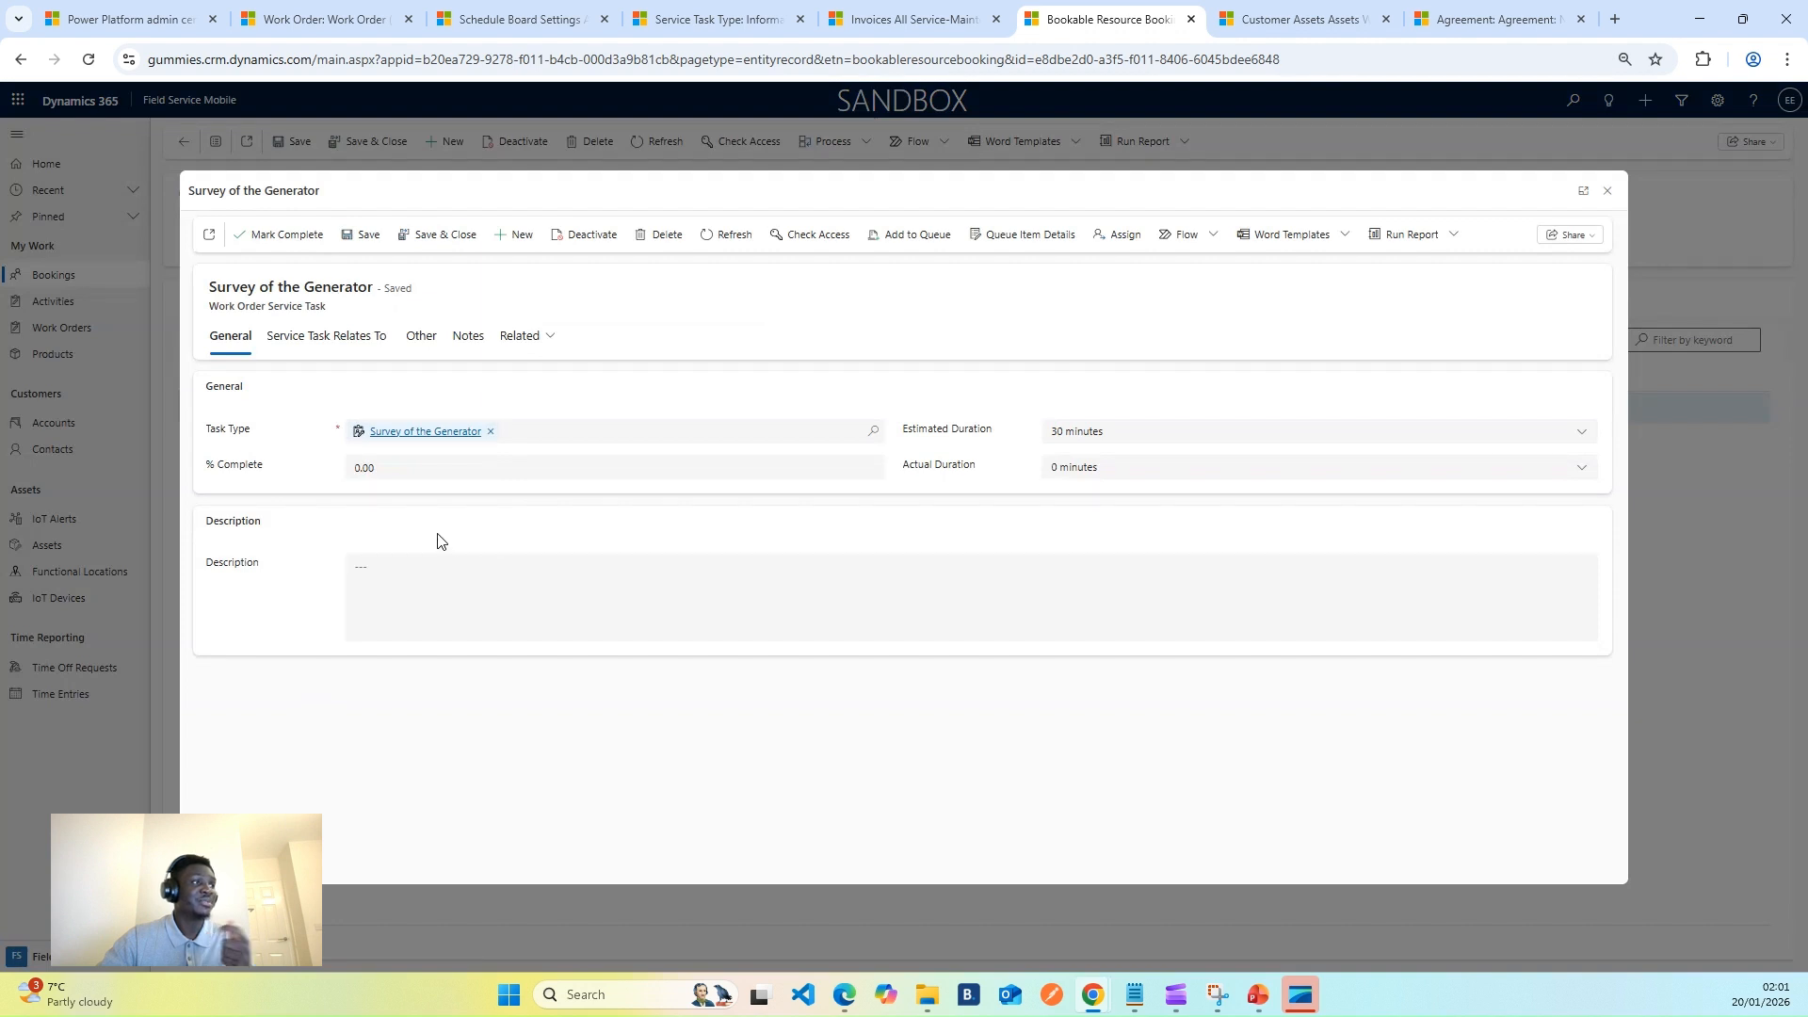
# - Mark Survey of the Generator complete so it shows 100.00% complete
pyautogui.click(443, 435)
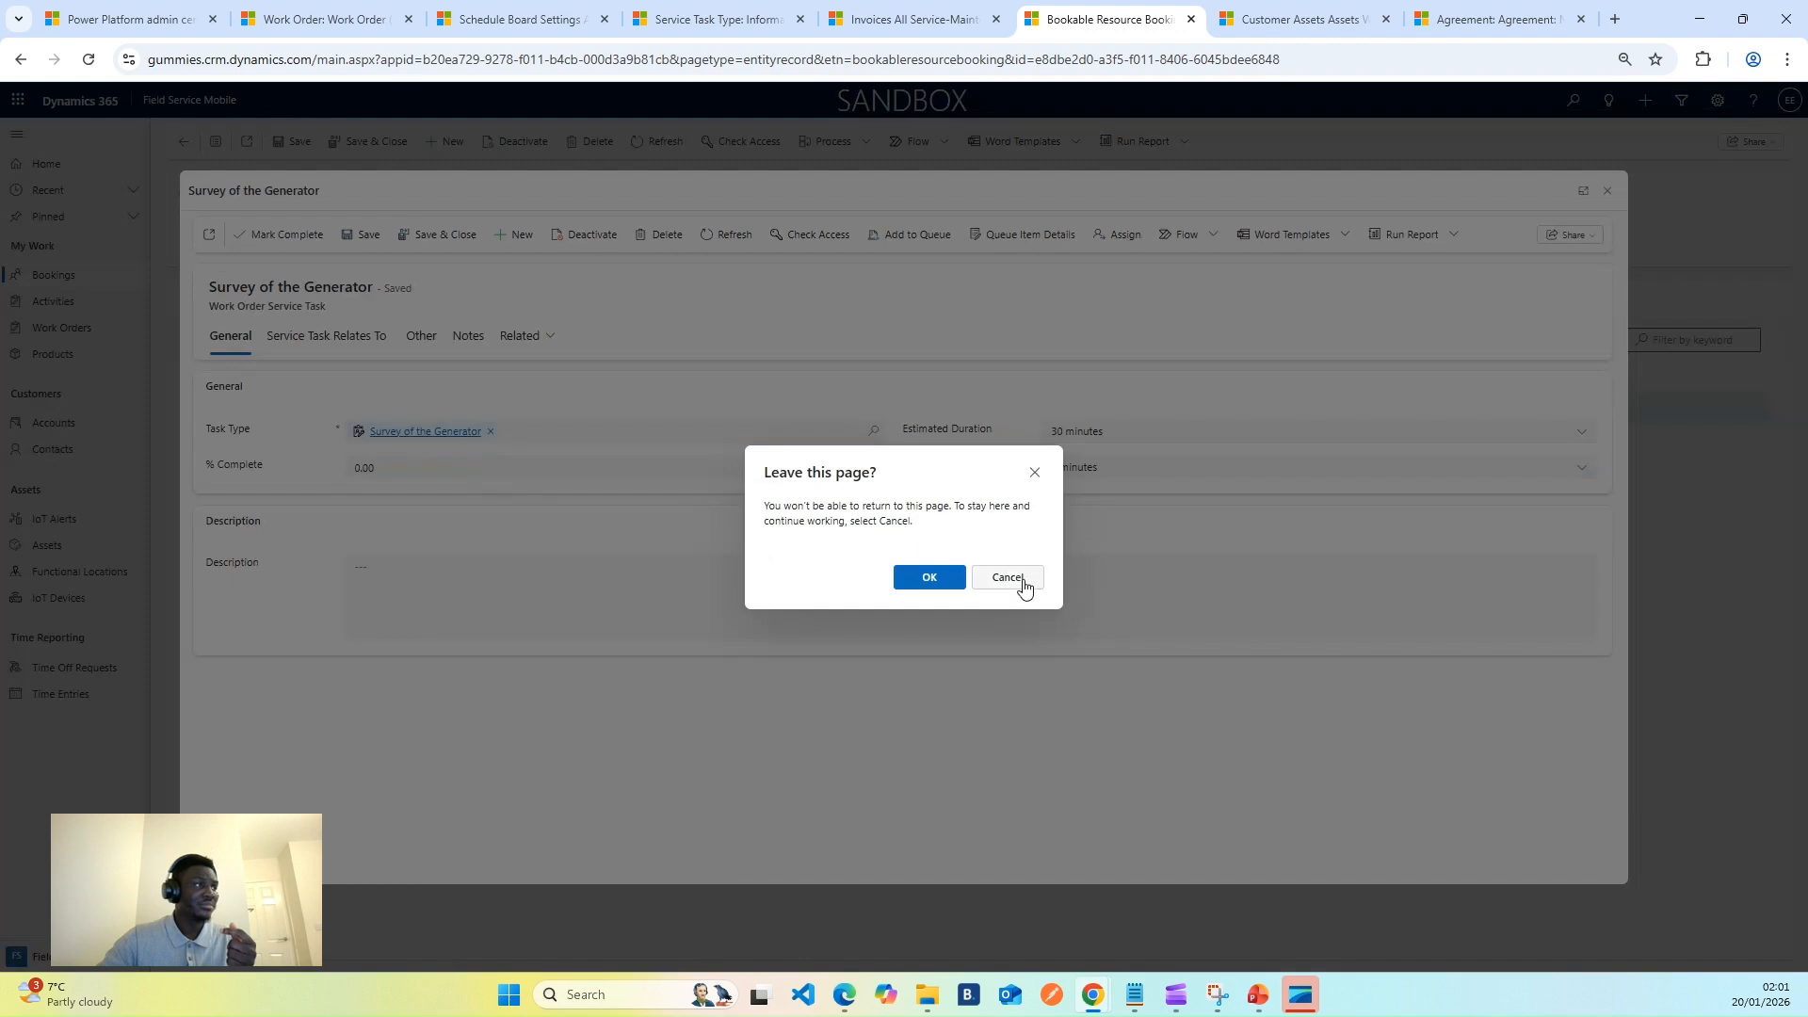
pyautogui.click(1005, 577)
pyautogui.click(426, 435)
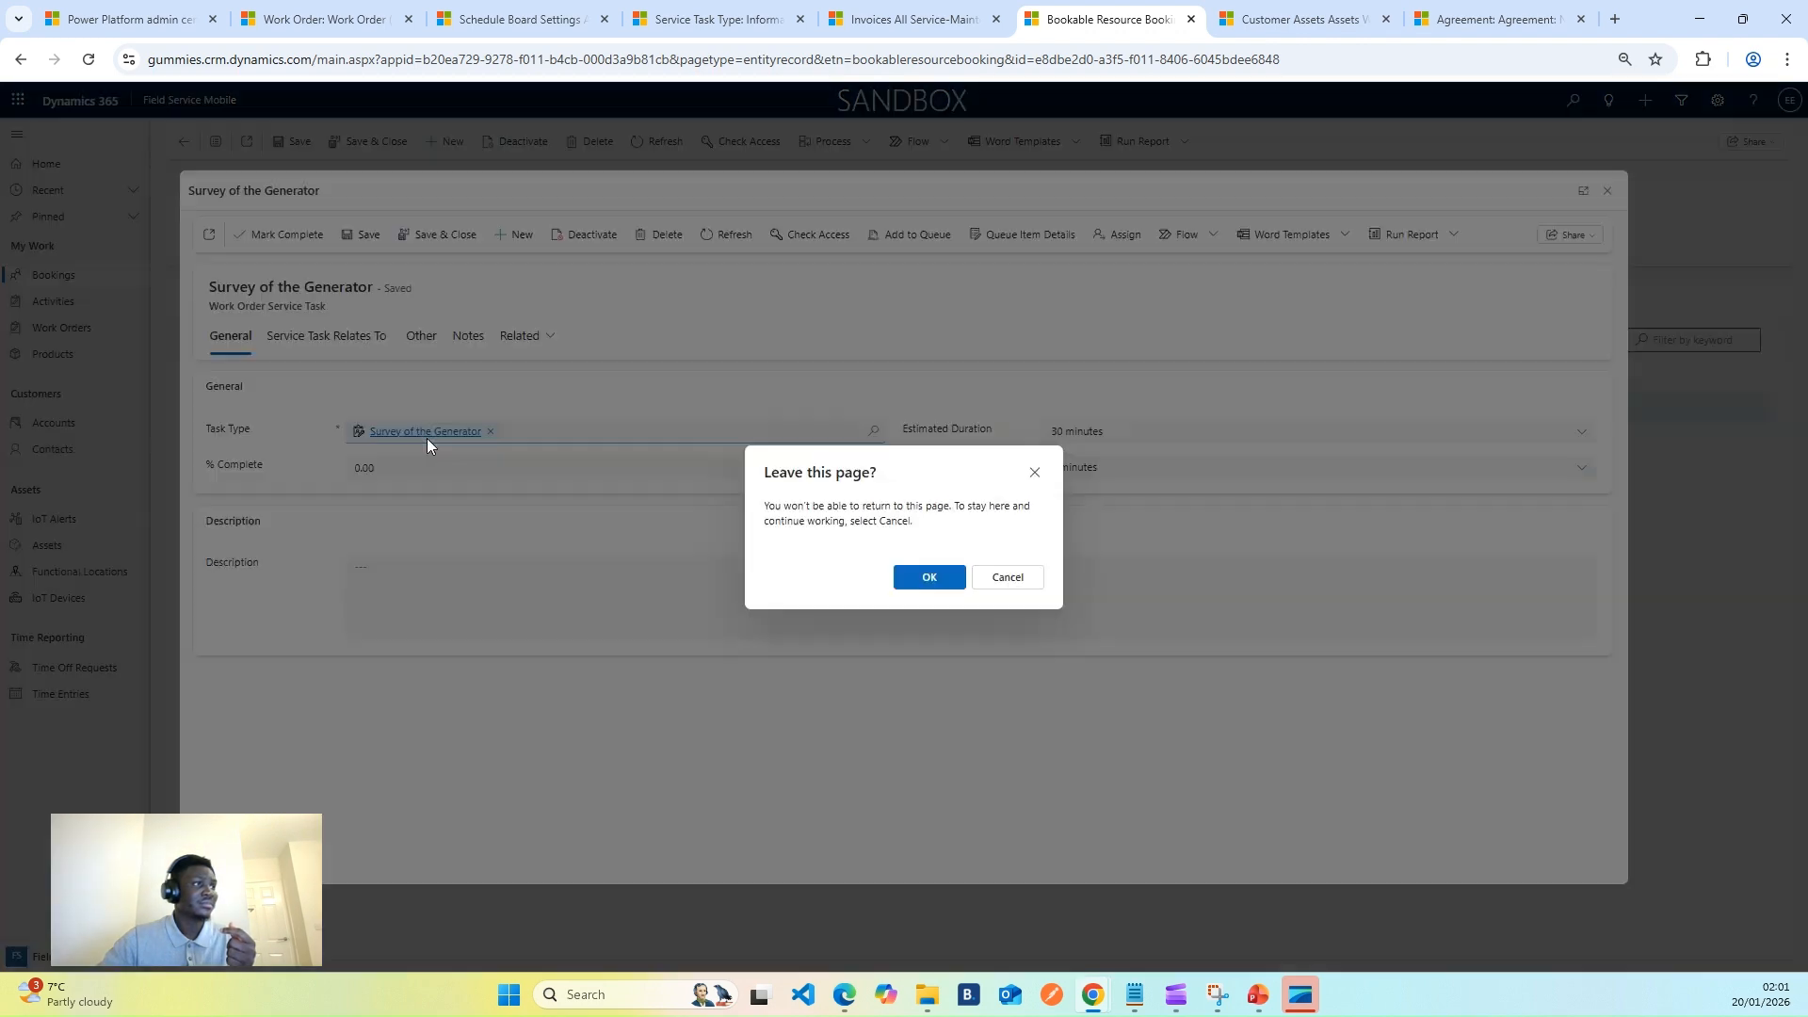
pyautogui.click(1034, 586)
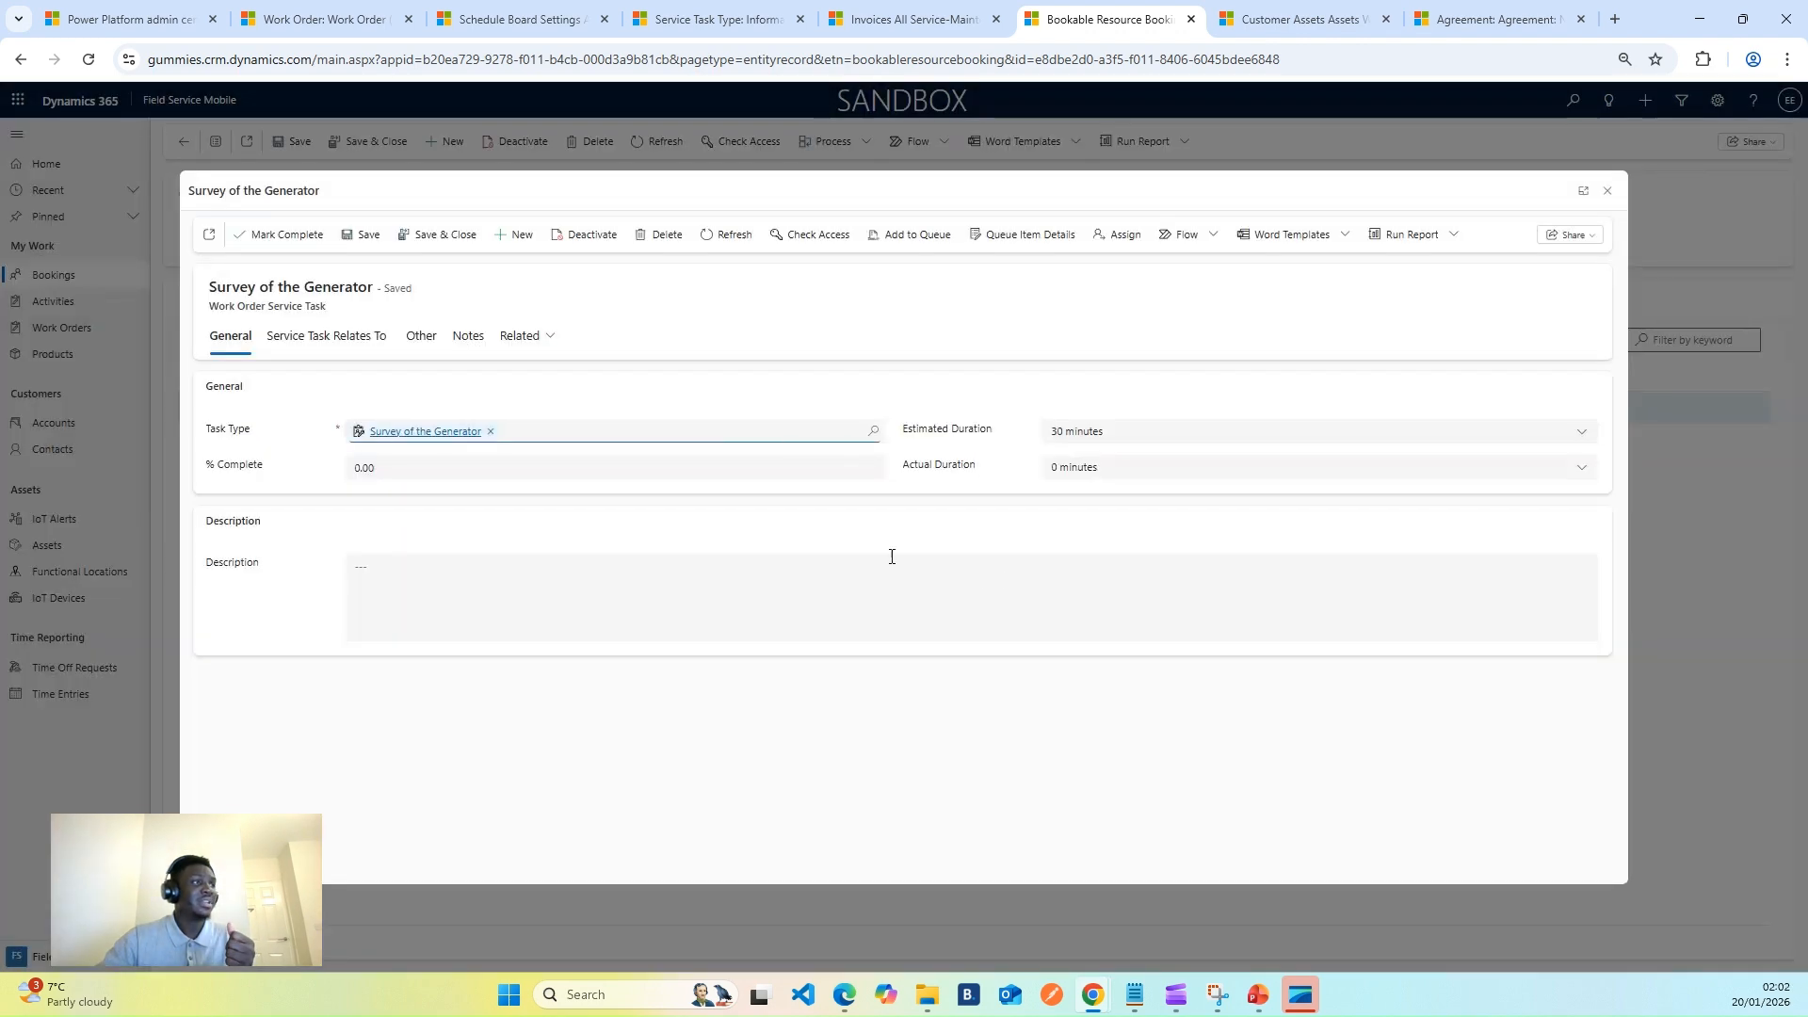
pyautogui.click(515, 353)
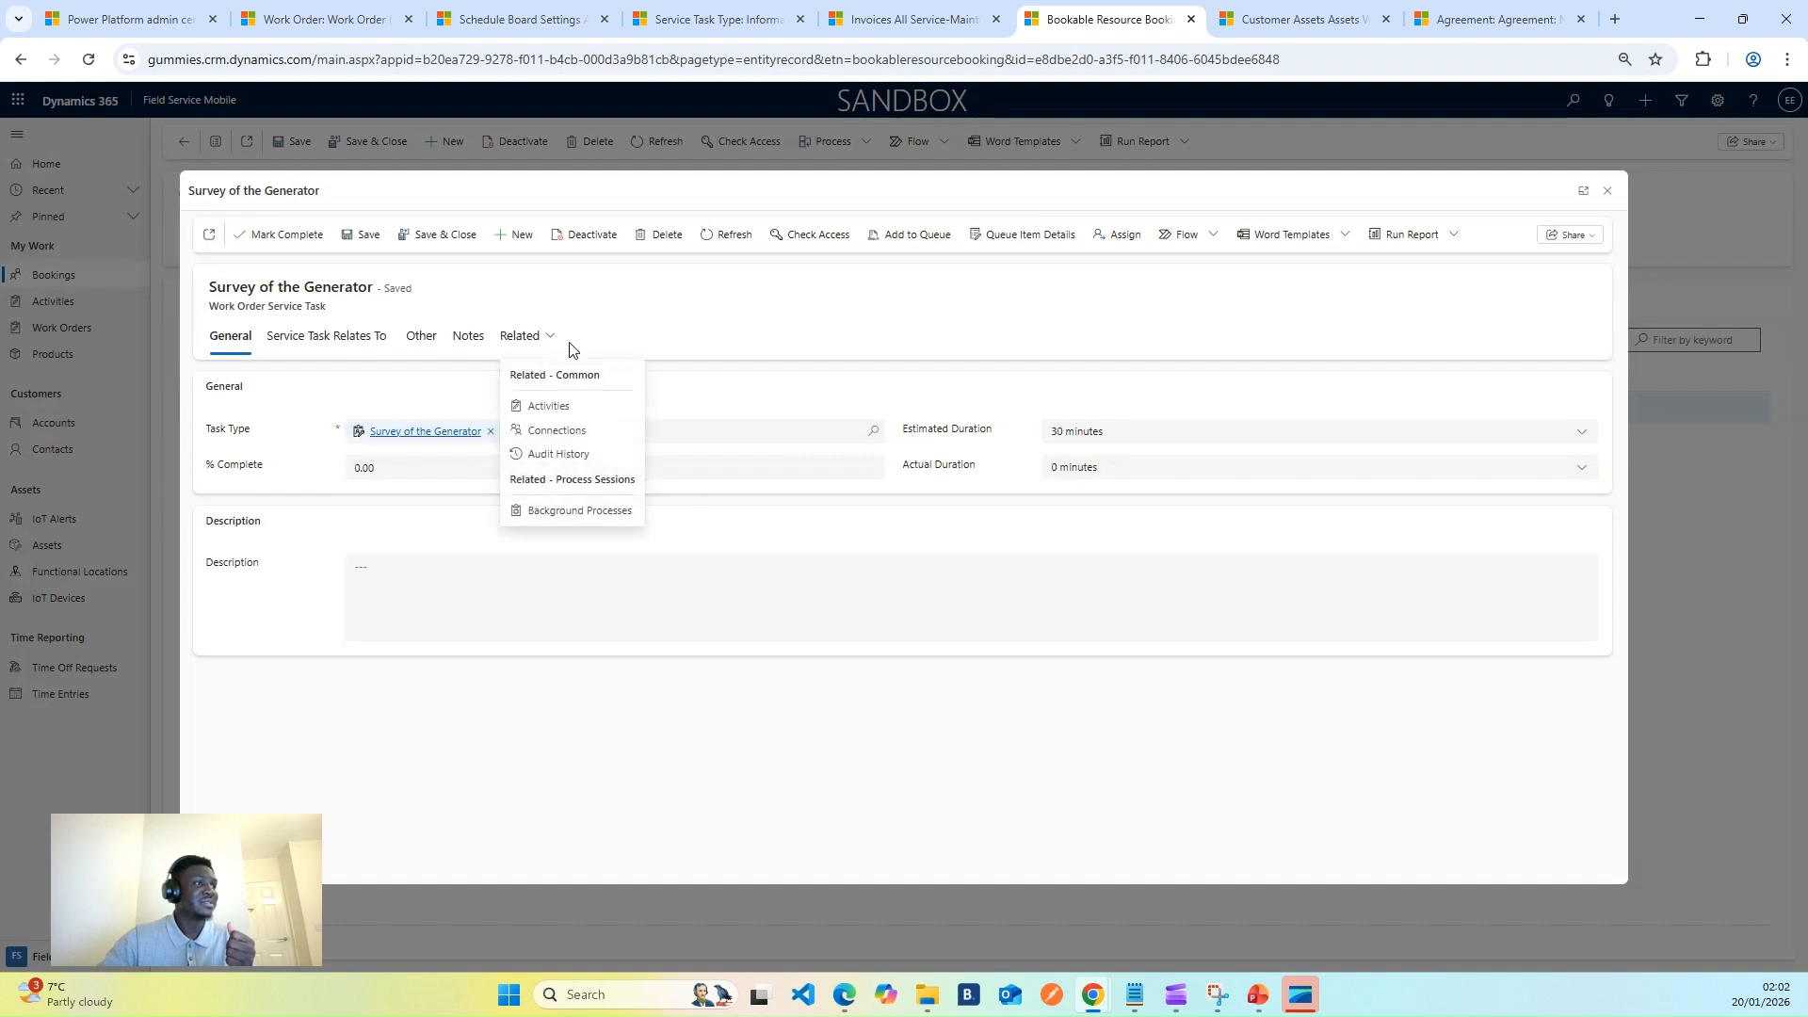
pyautogui.click(328, 345)
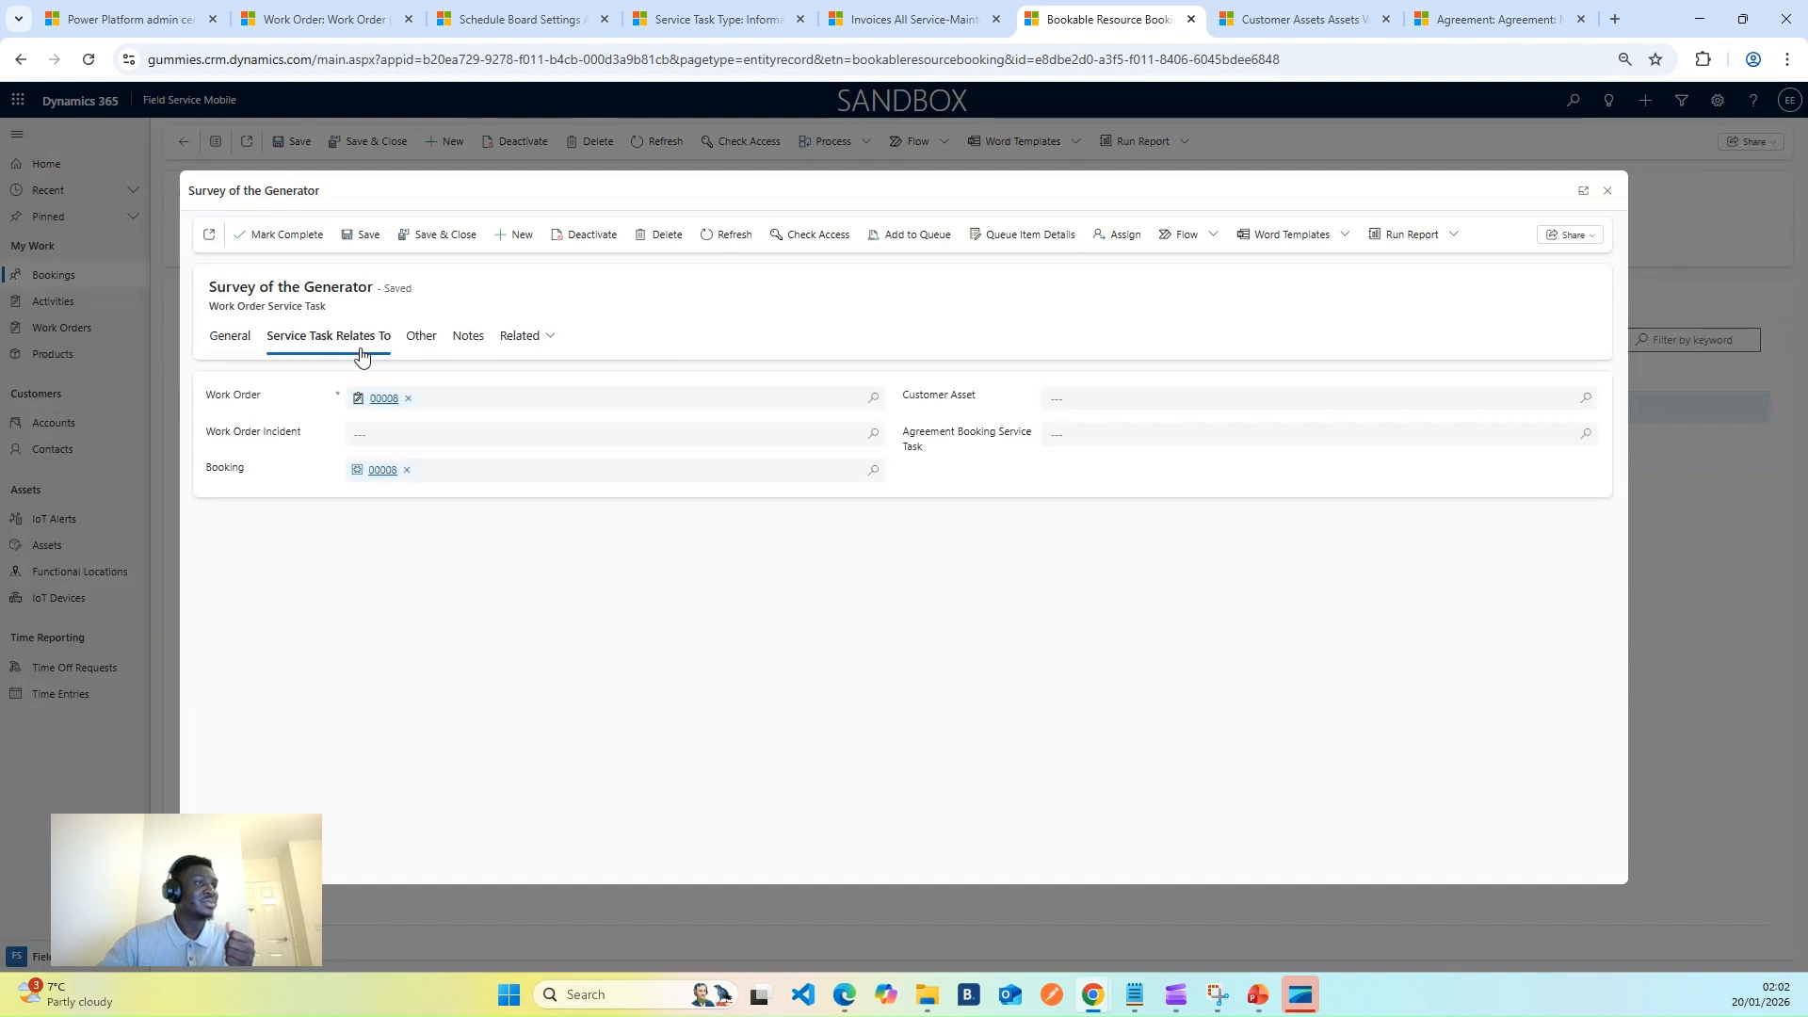
pyautogui.click(231, 338)
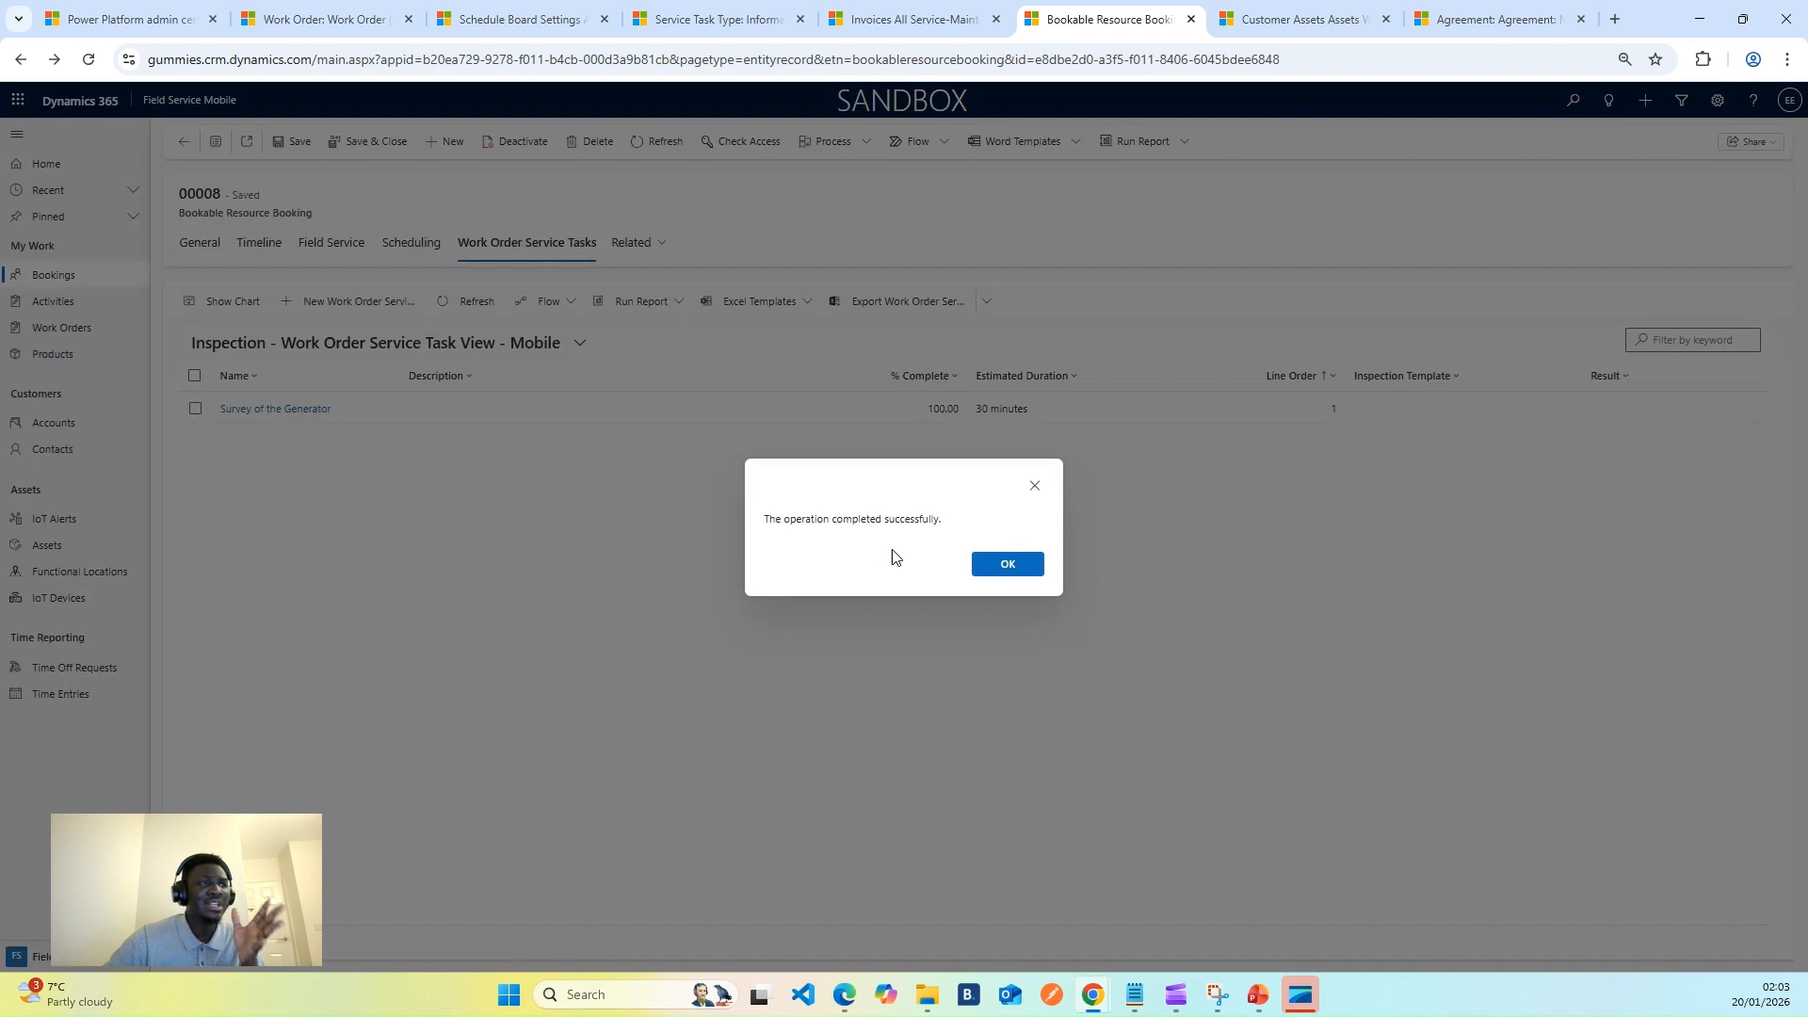
pyautogui.click(1005, 570)
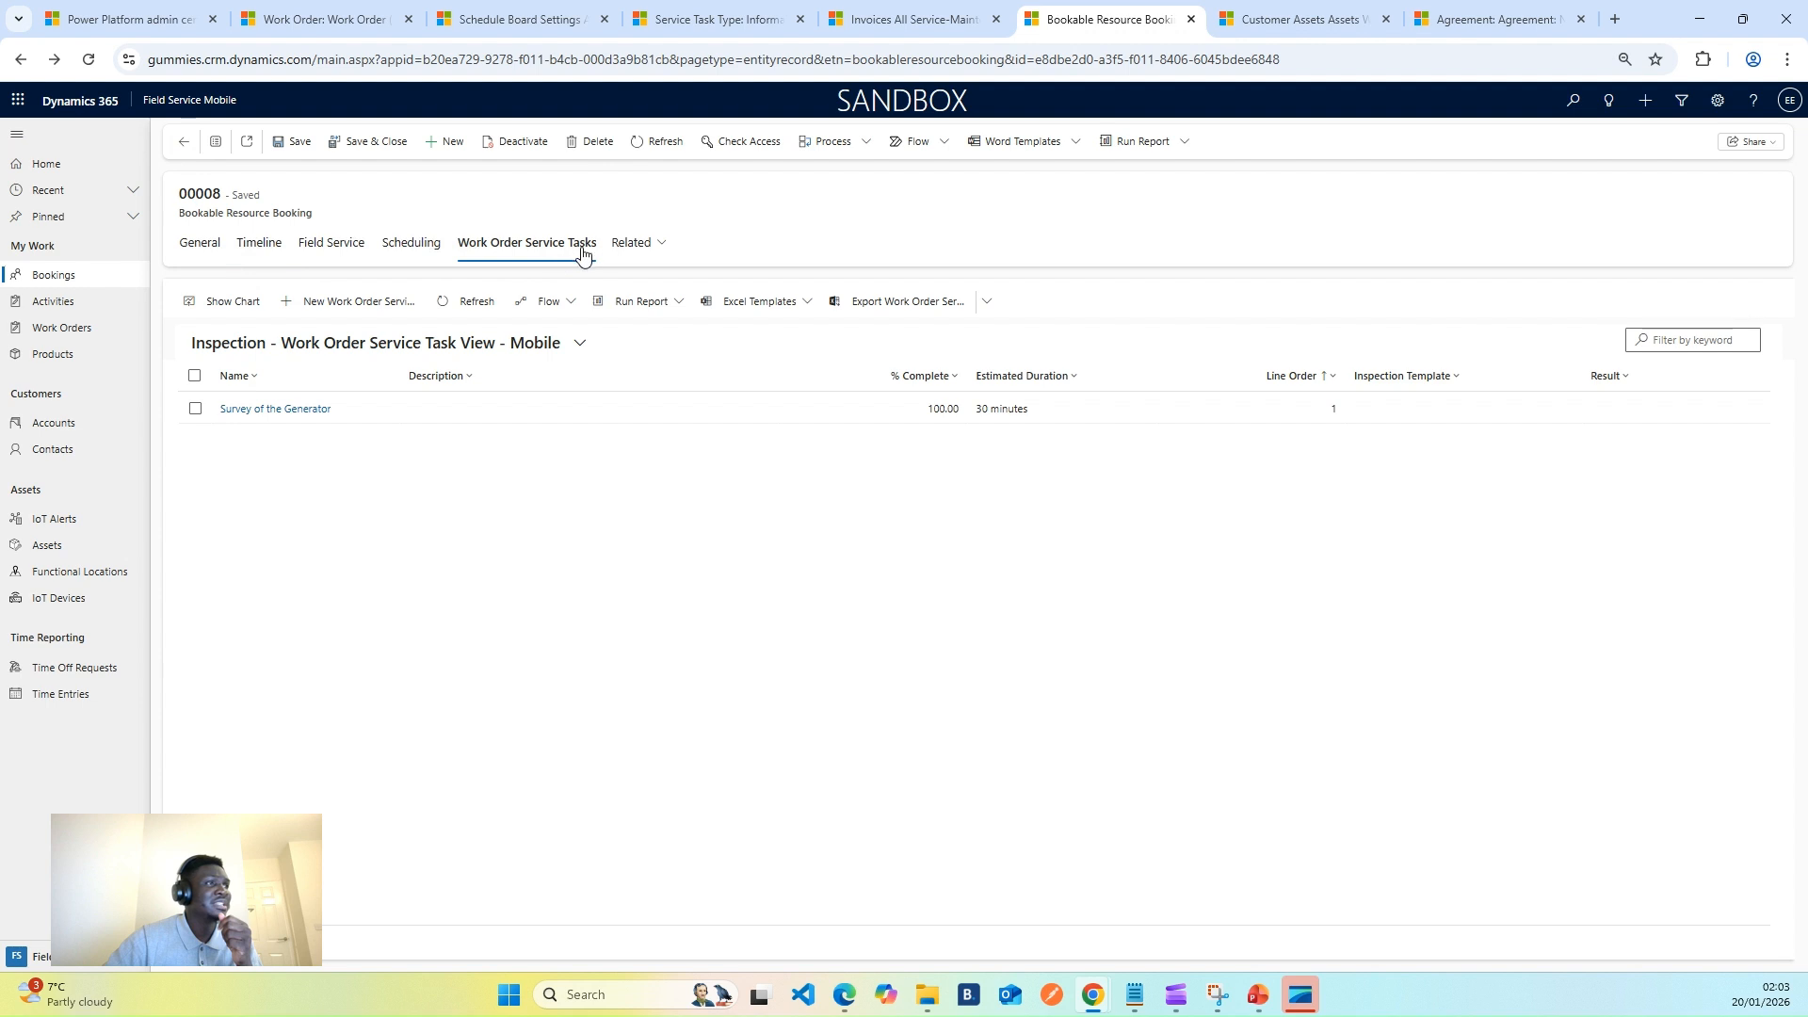
# - Set the Clean the Carbrator service's line status to Used, with 15-minute duration, and save it
pyautogui.click(637, 247)
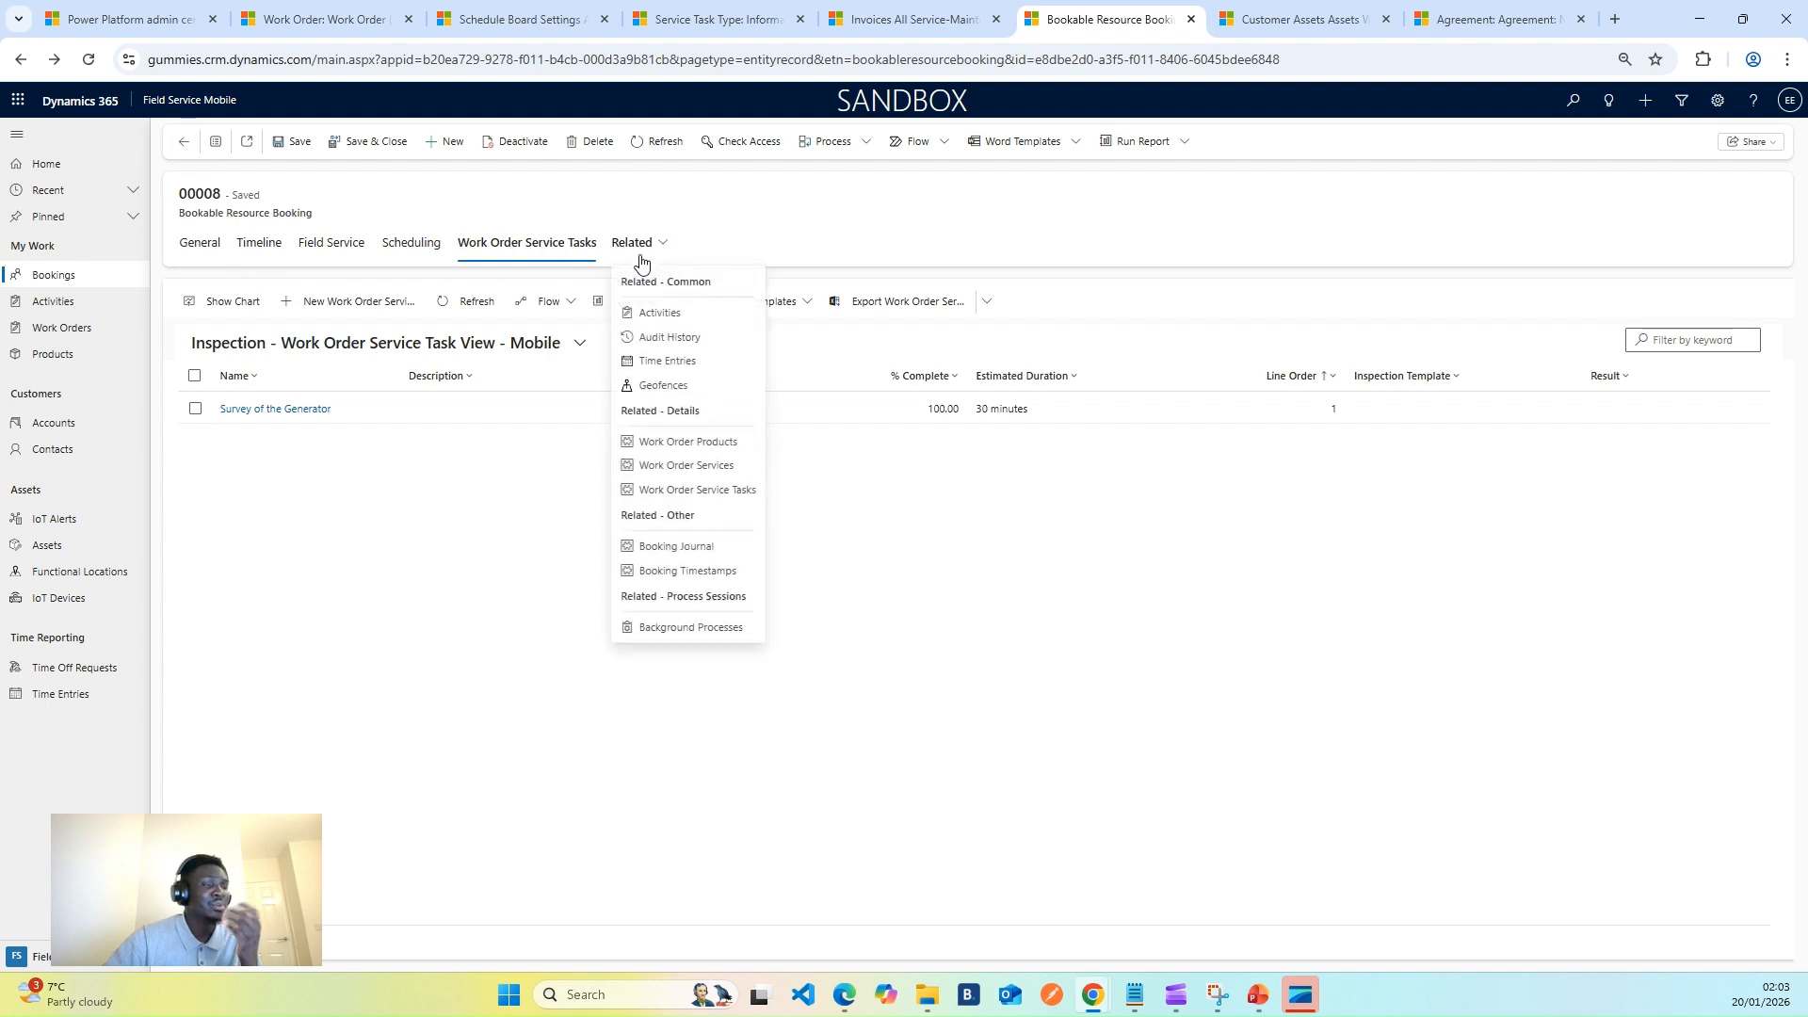
pyautogui.click(685, 465)
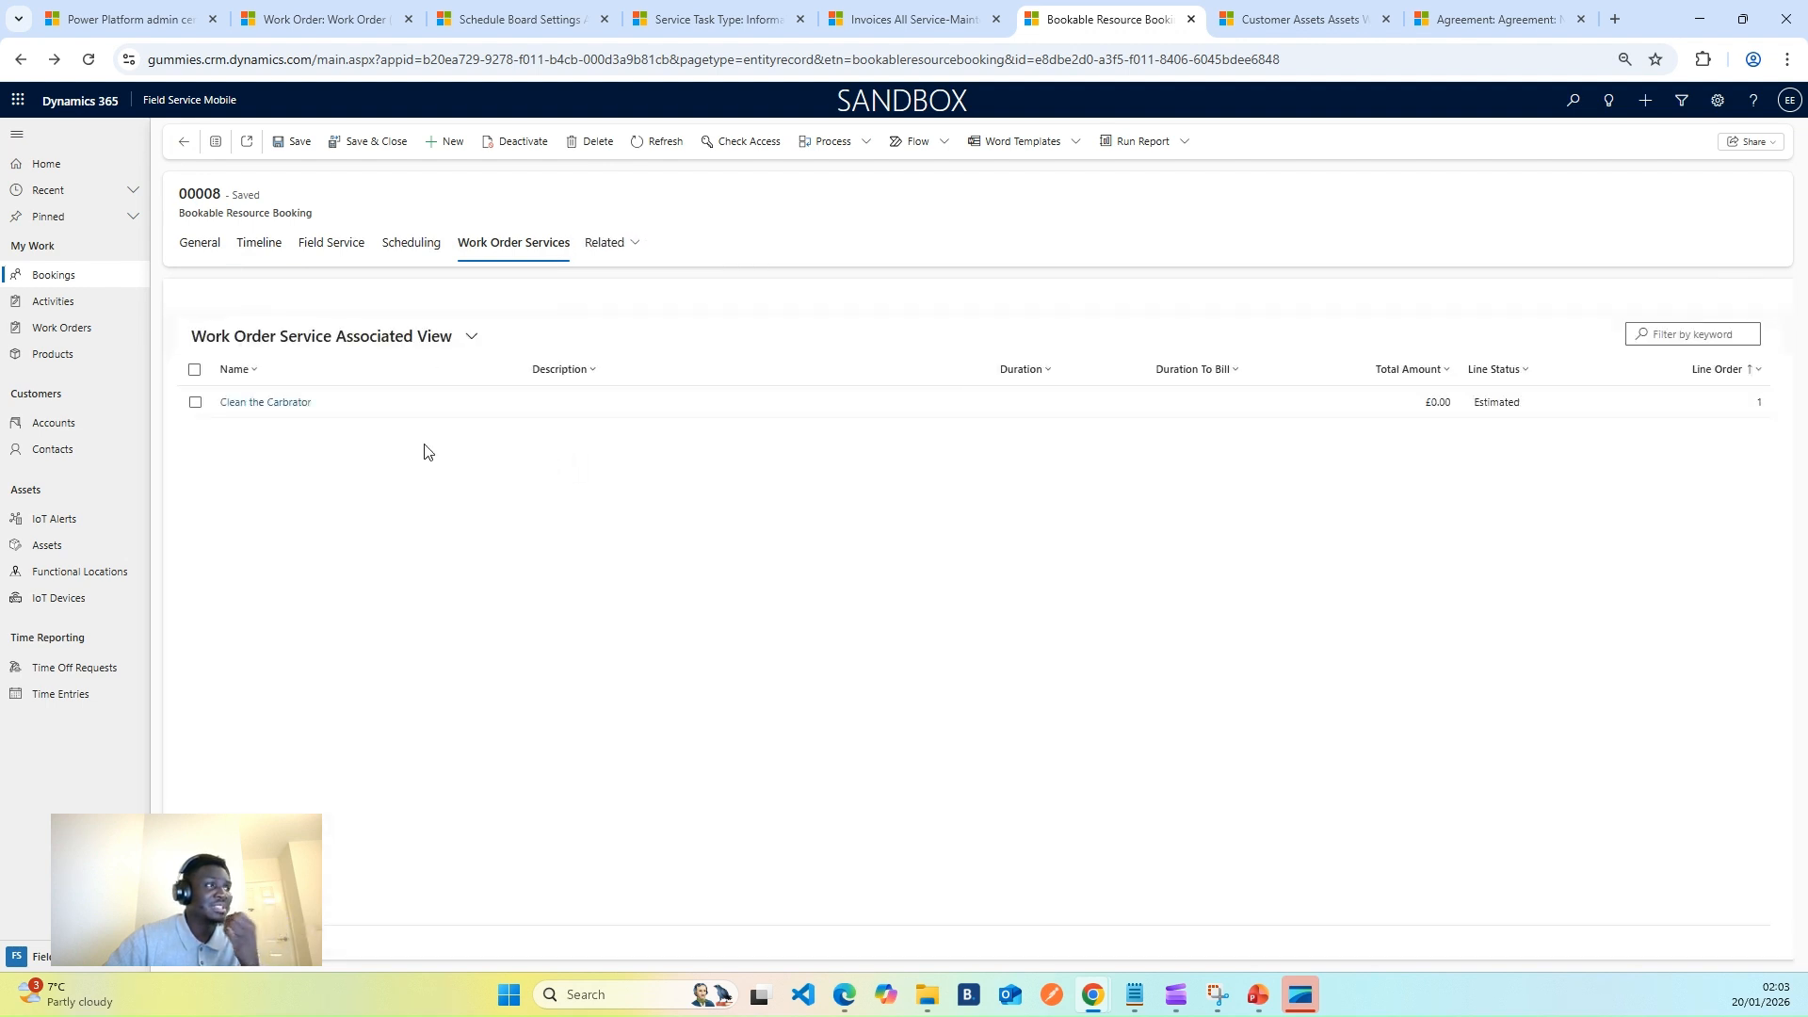
pyautogui.click(288, 410)
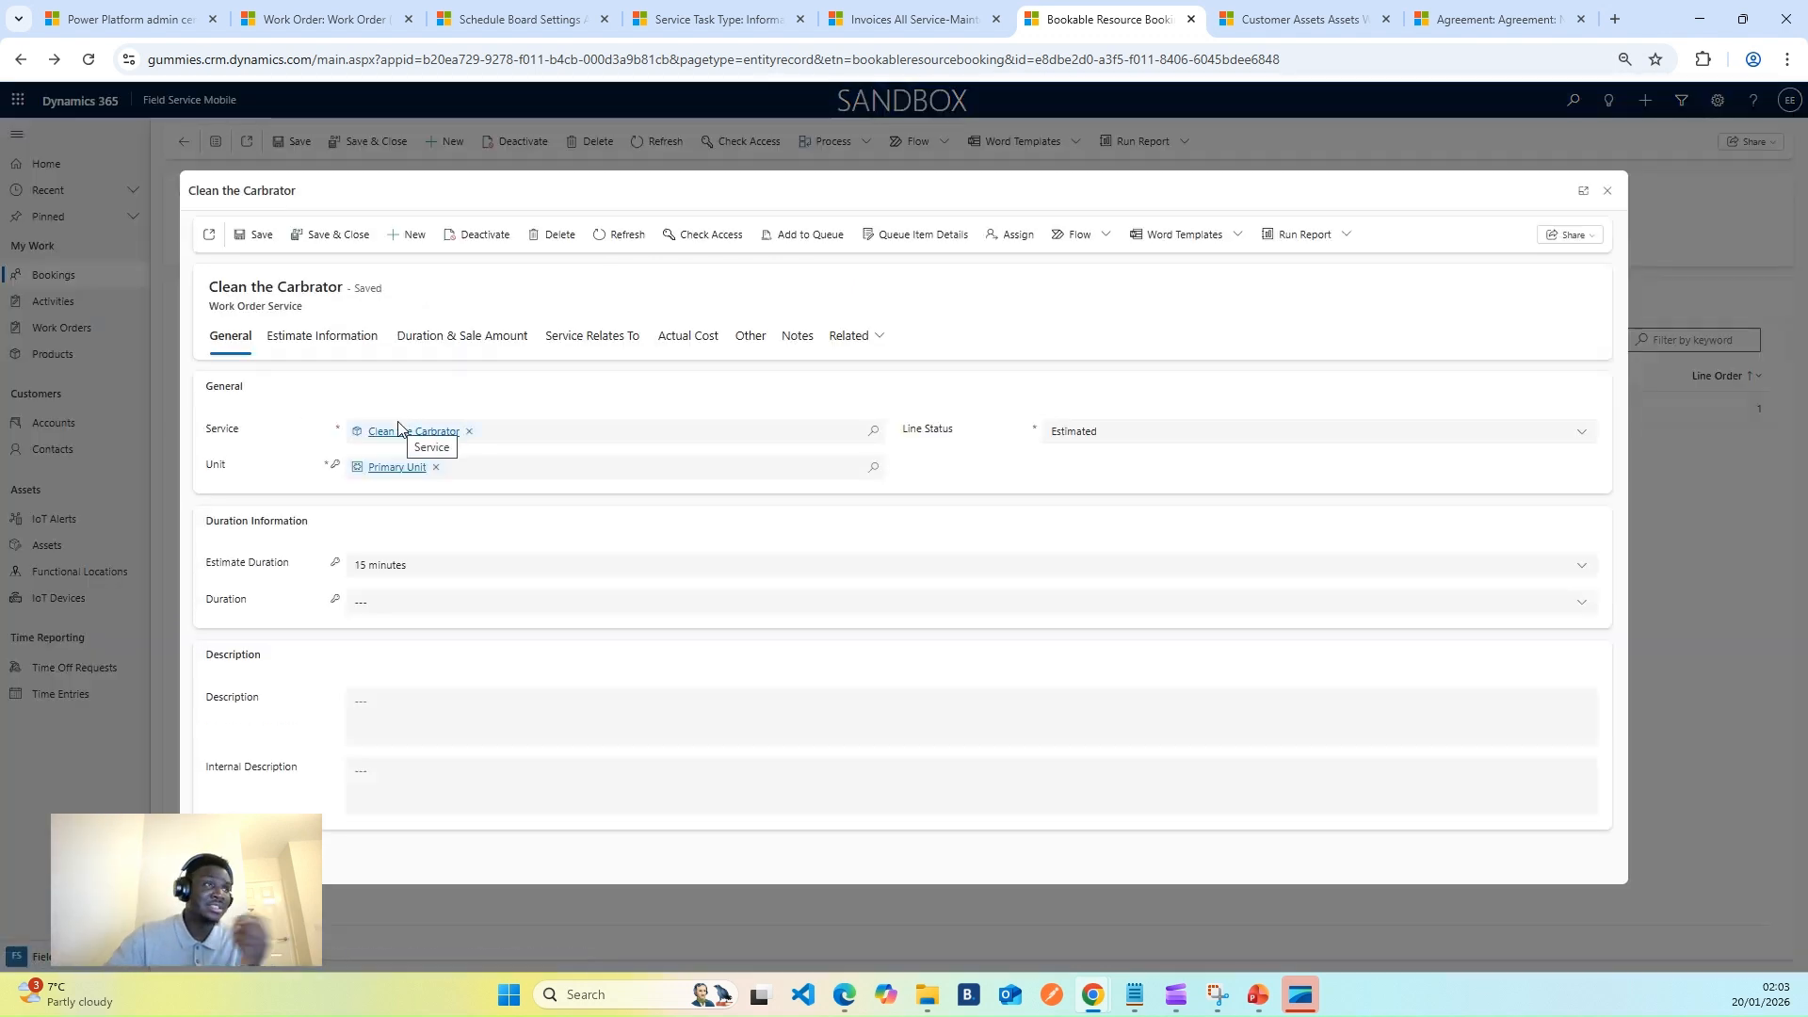
pyautogui.click(1070, 434)
pyautogui.click(1076, 486)
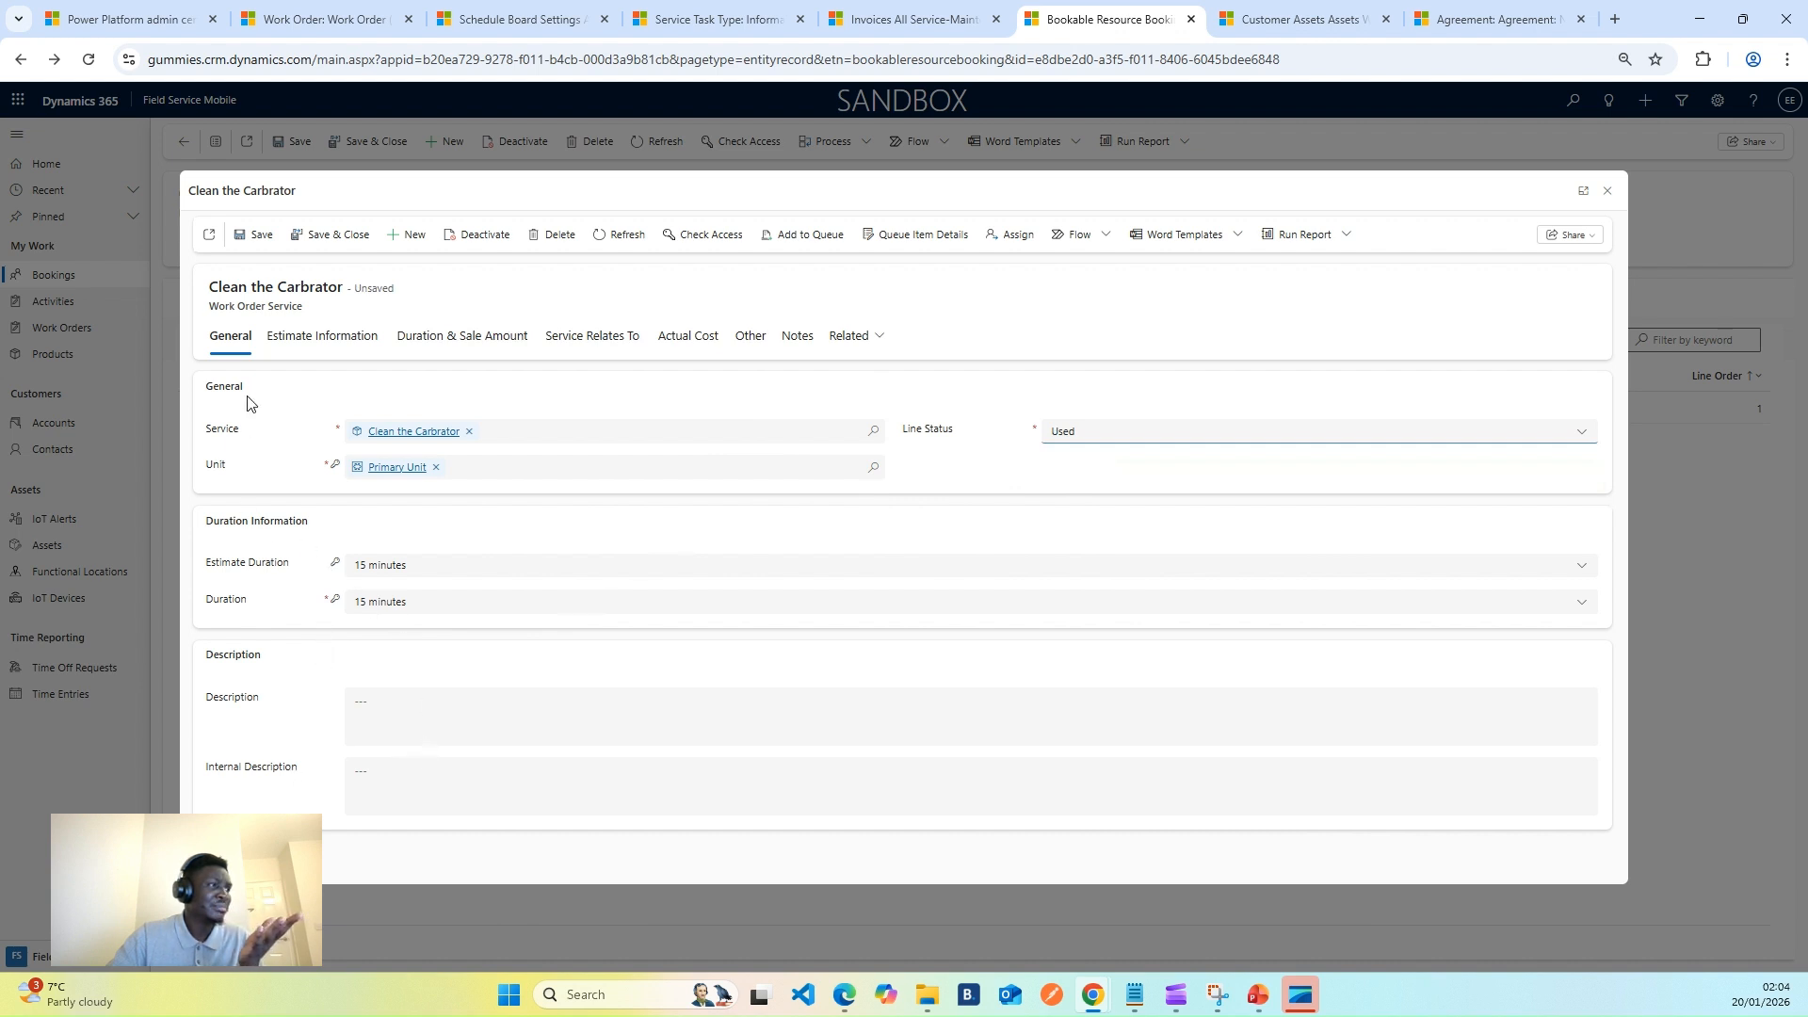
pyautogui.click(322, 234)
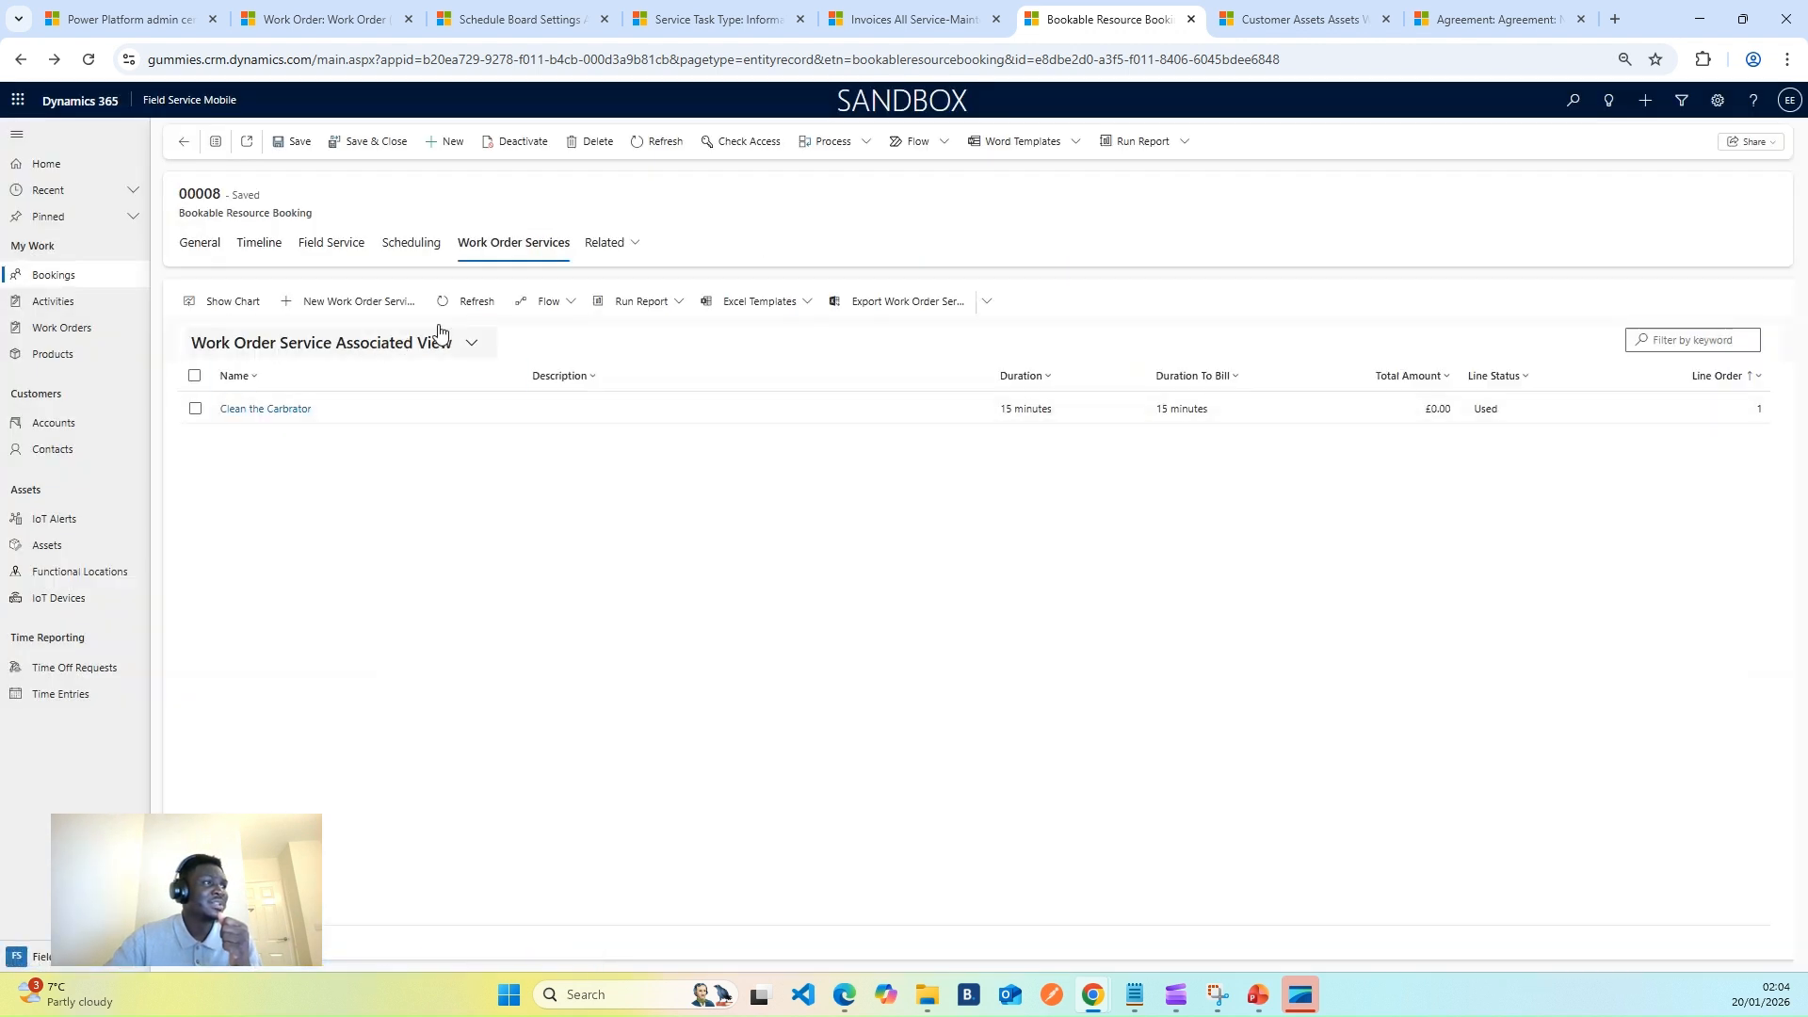
pyautogui.click(411, 244)
pyautogui.click(605, 243)
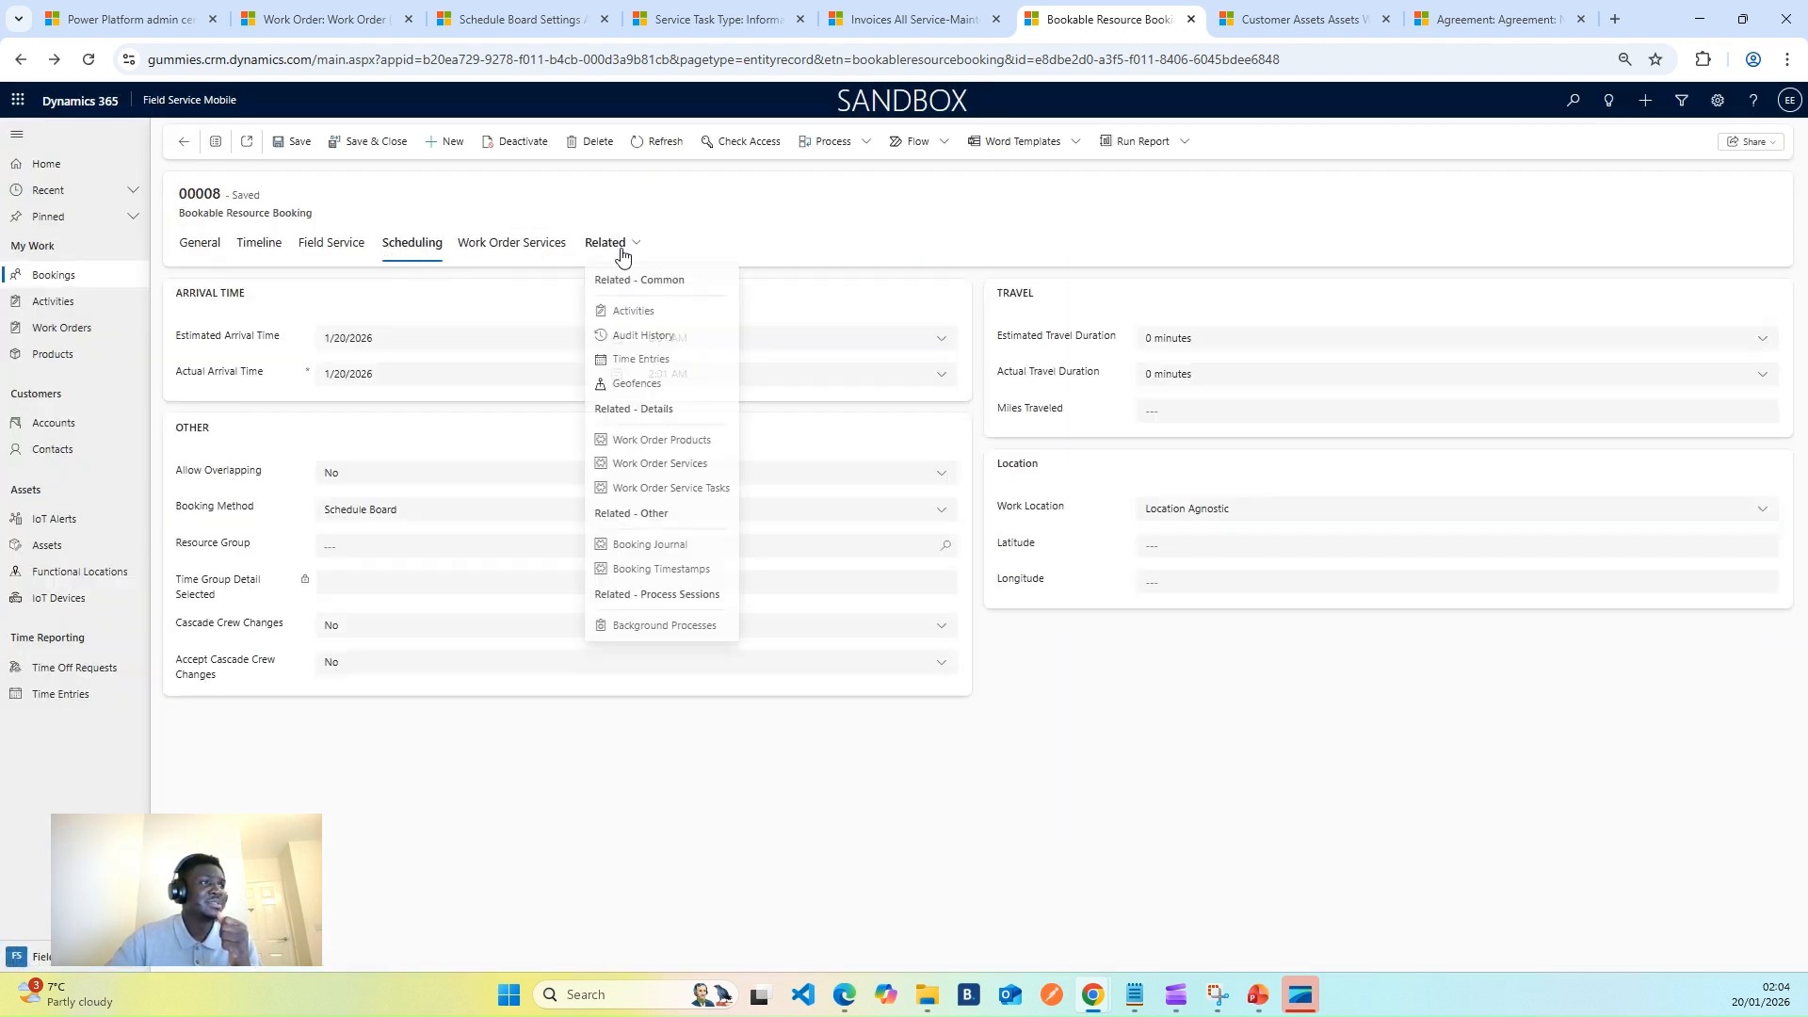
# - Set the Filter work order product's line status to Used and save it
pyautogui.click(680, 442)
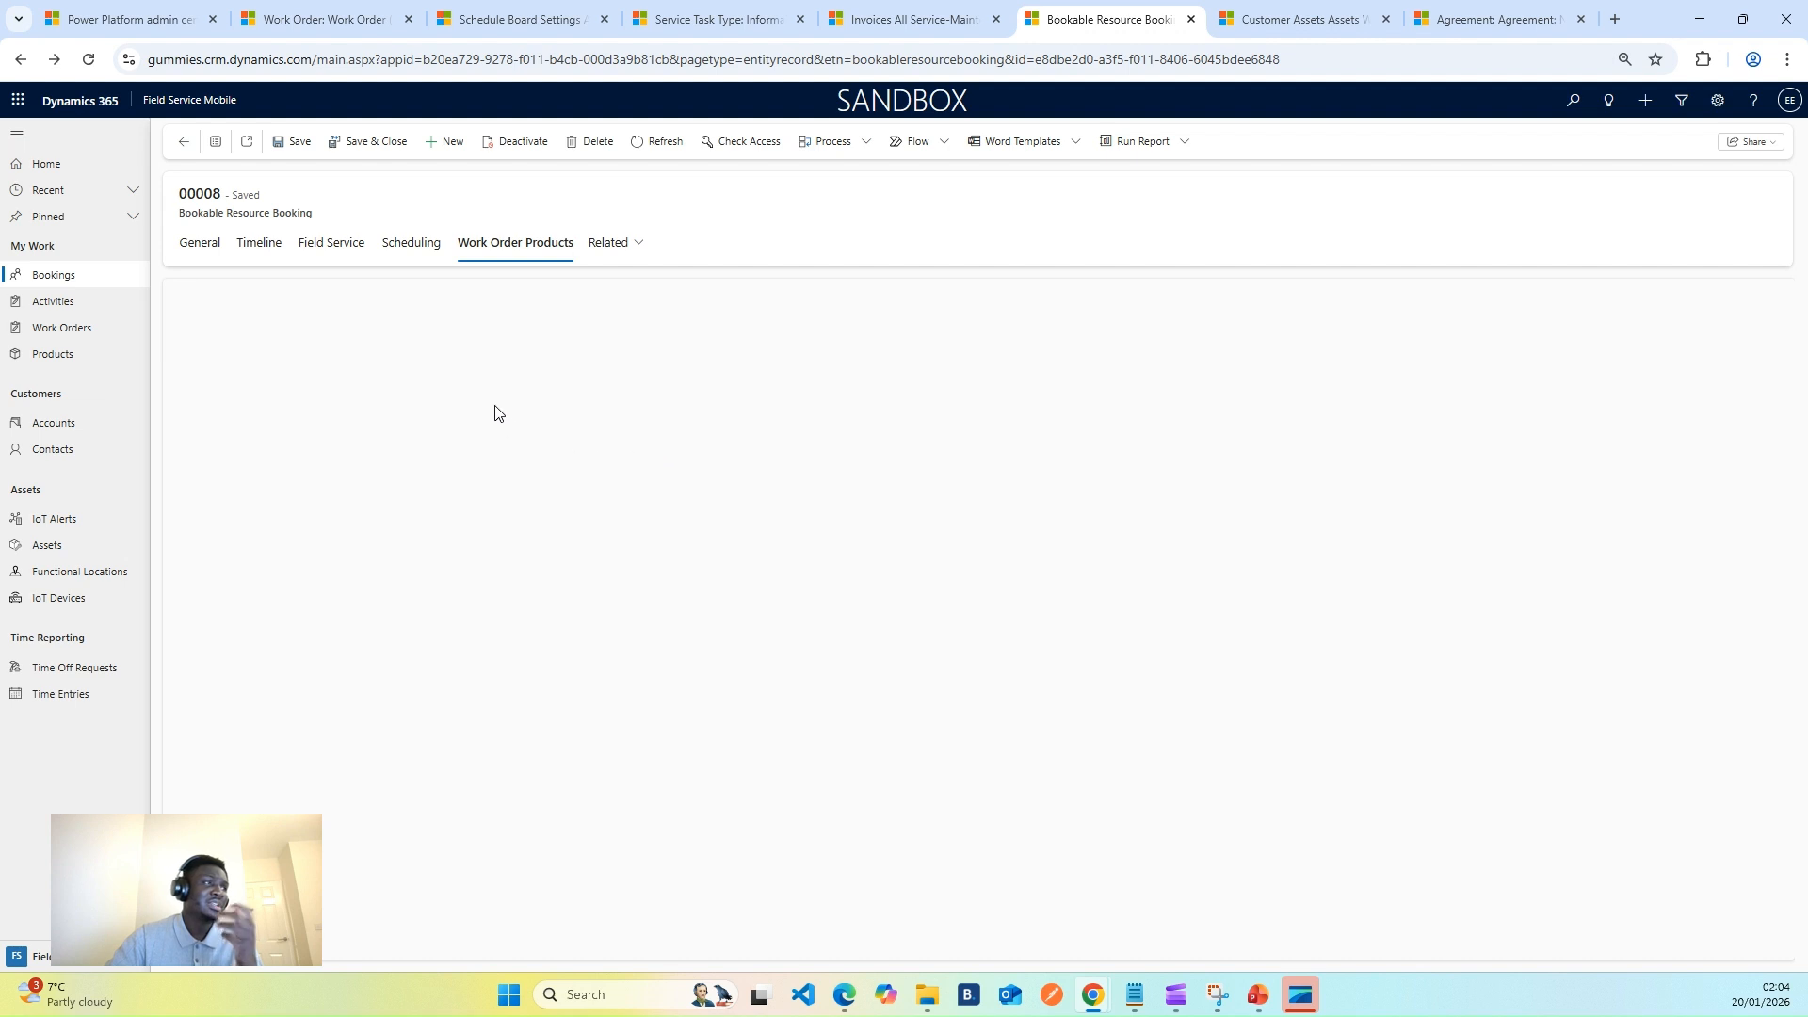
pyautogui.click(285, 415)
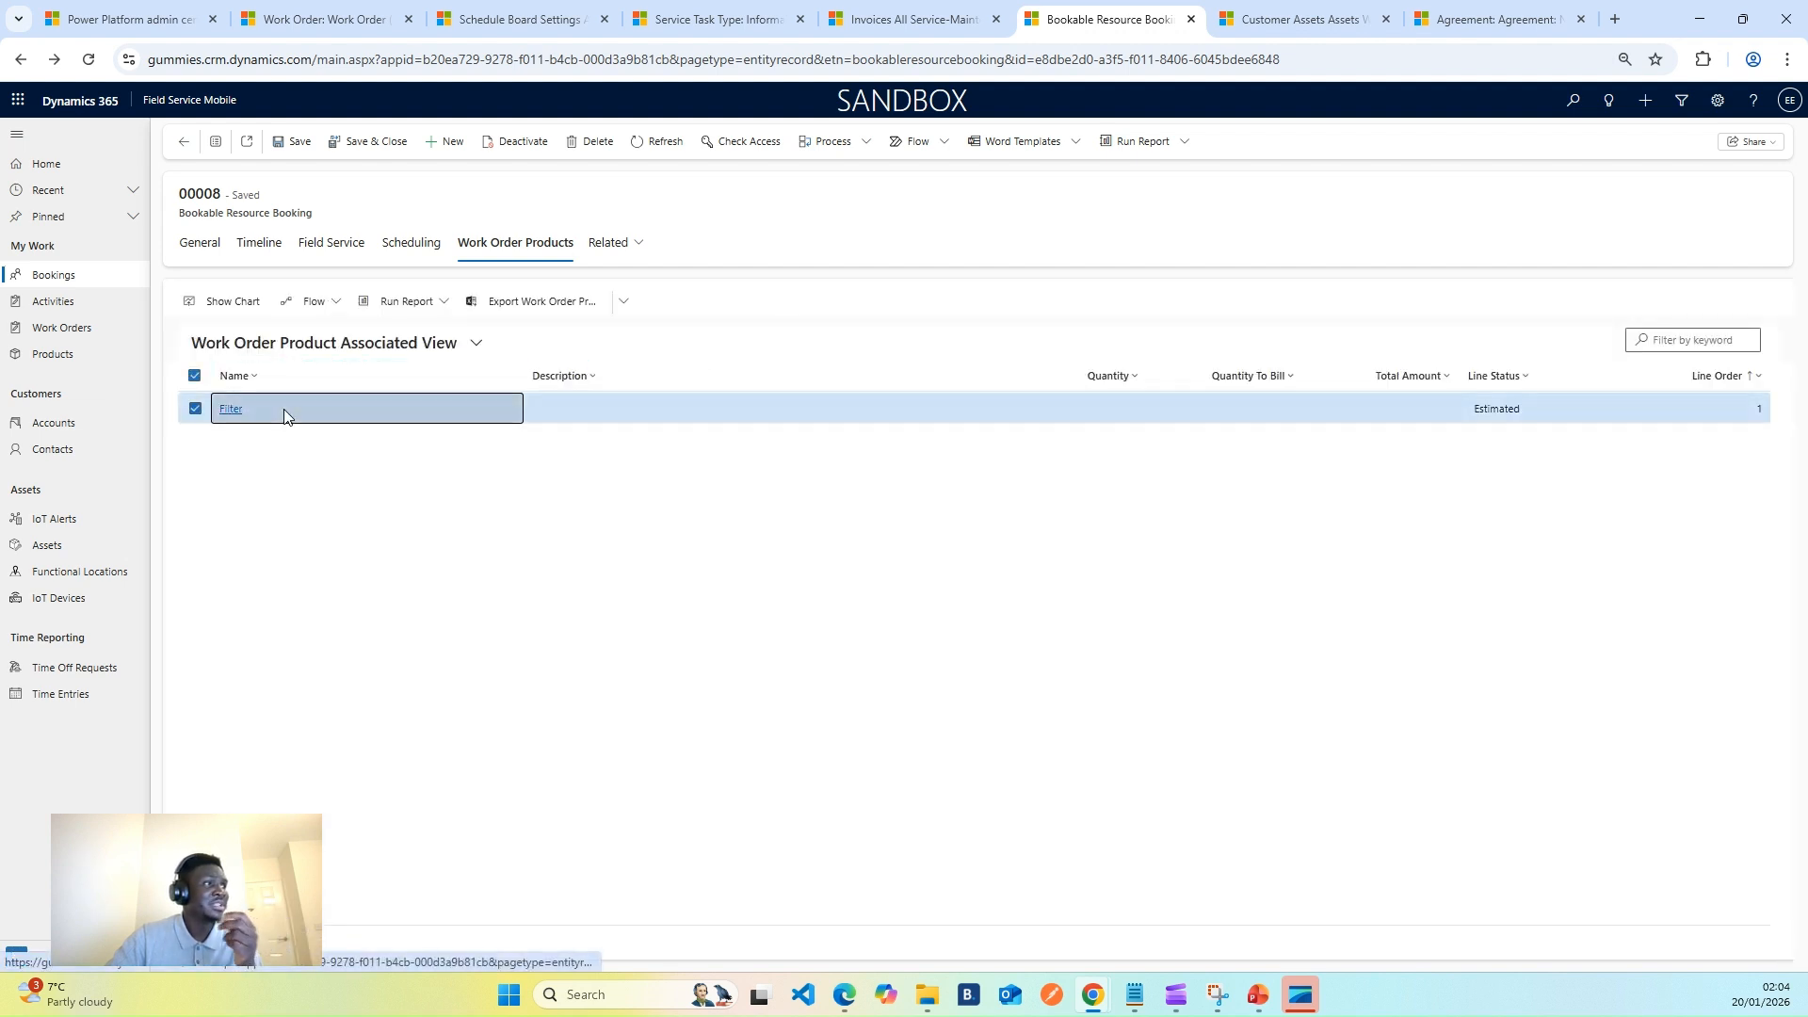
pyautogui.doubleClick(284, 415)
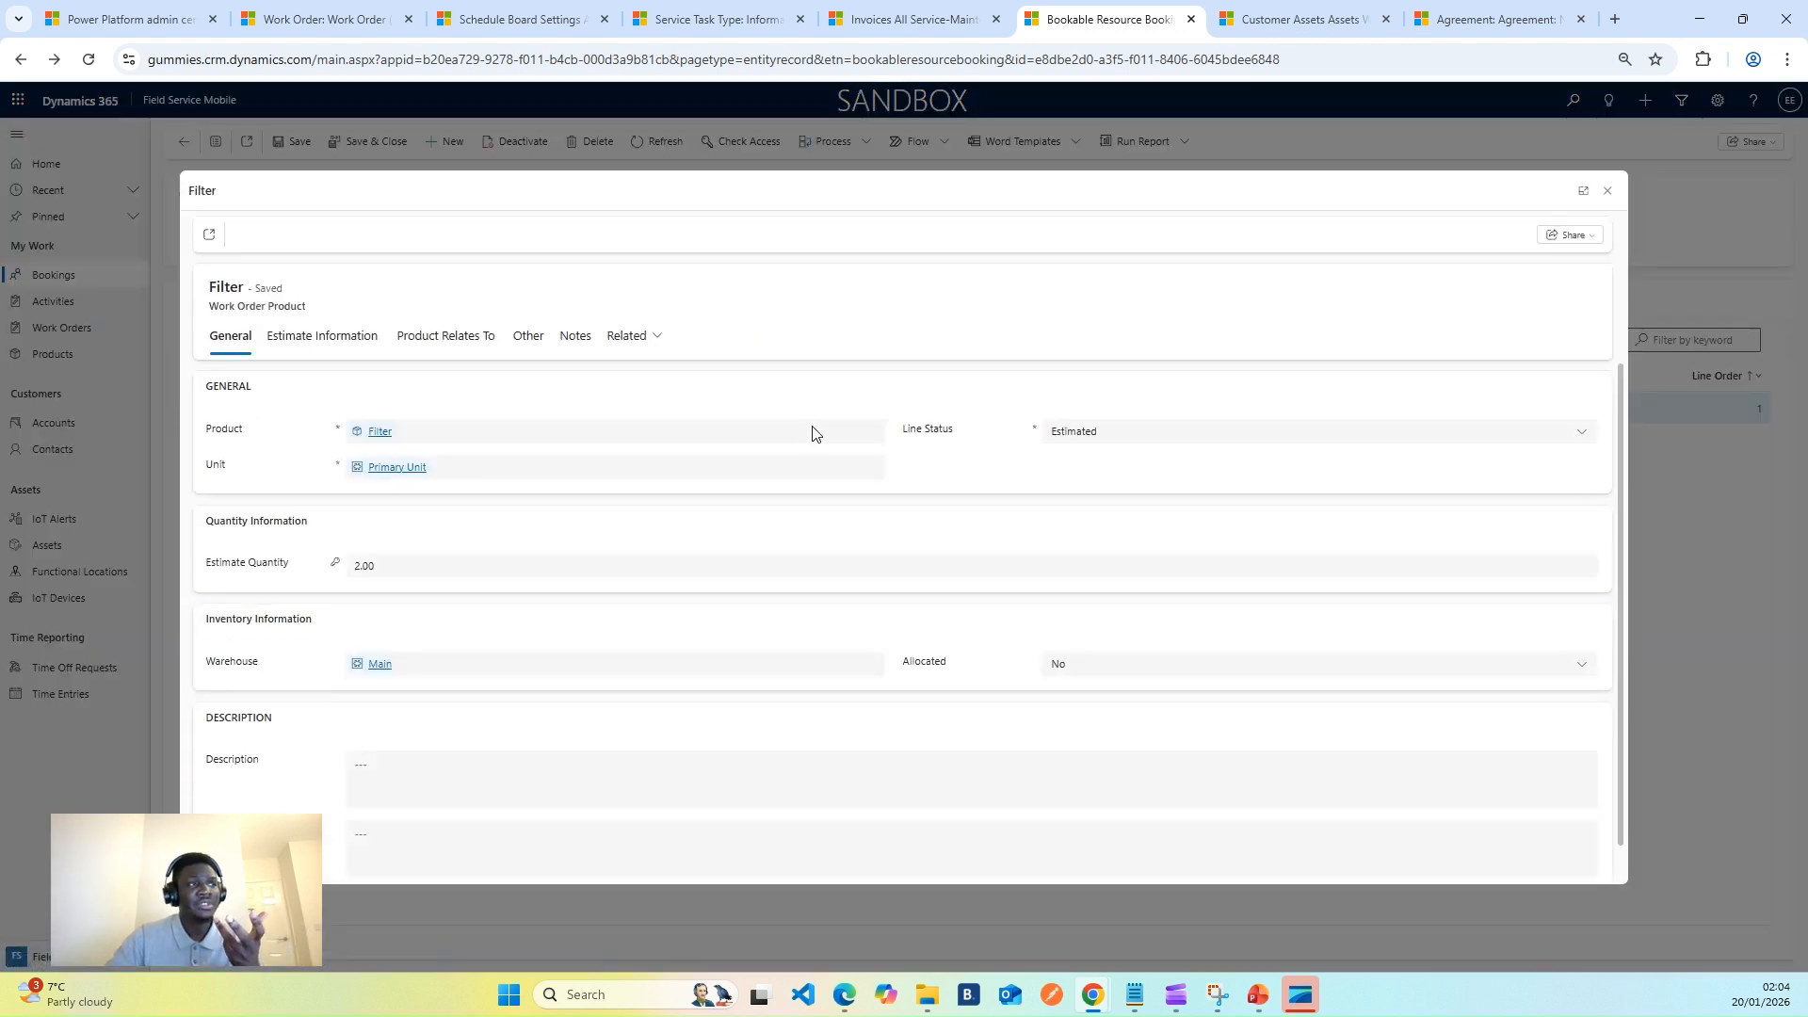
pyautogui.click(1069, 431)
pyautogui.click(1064, 499)
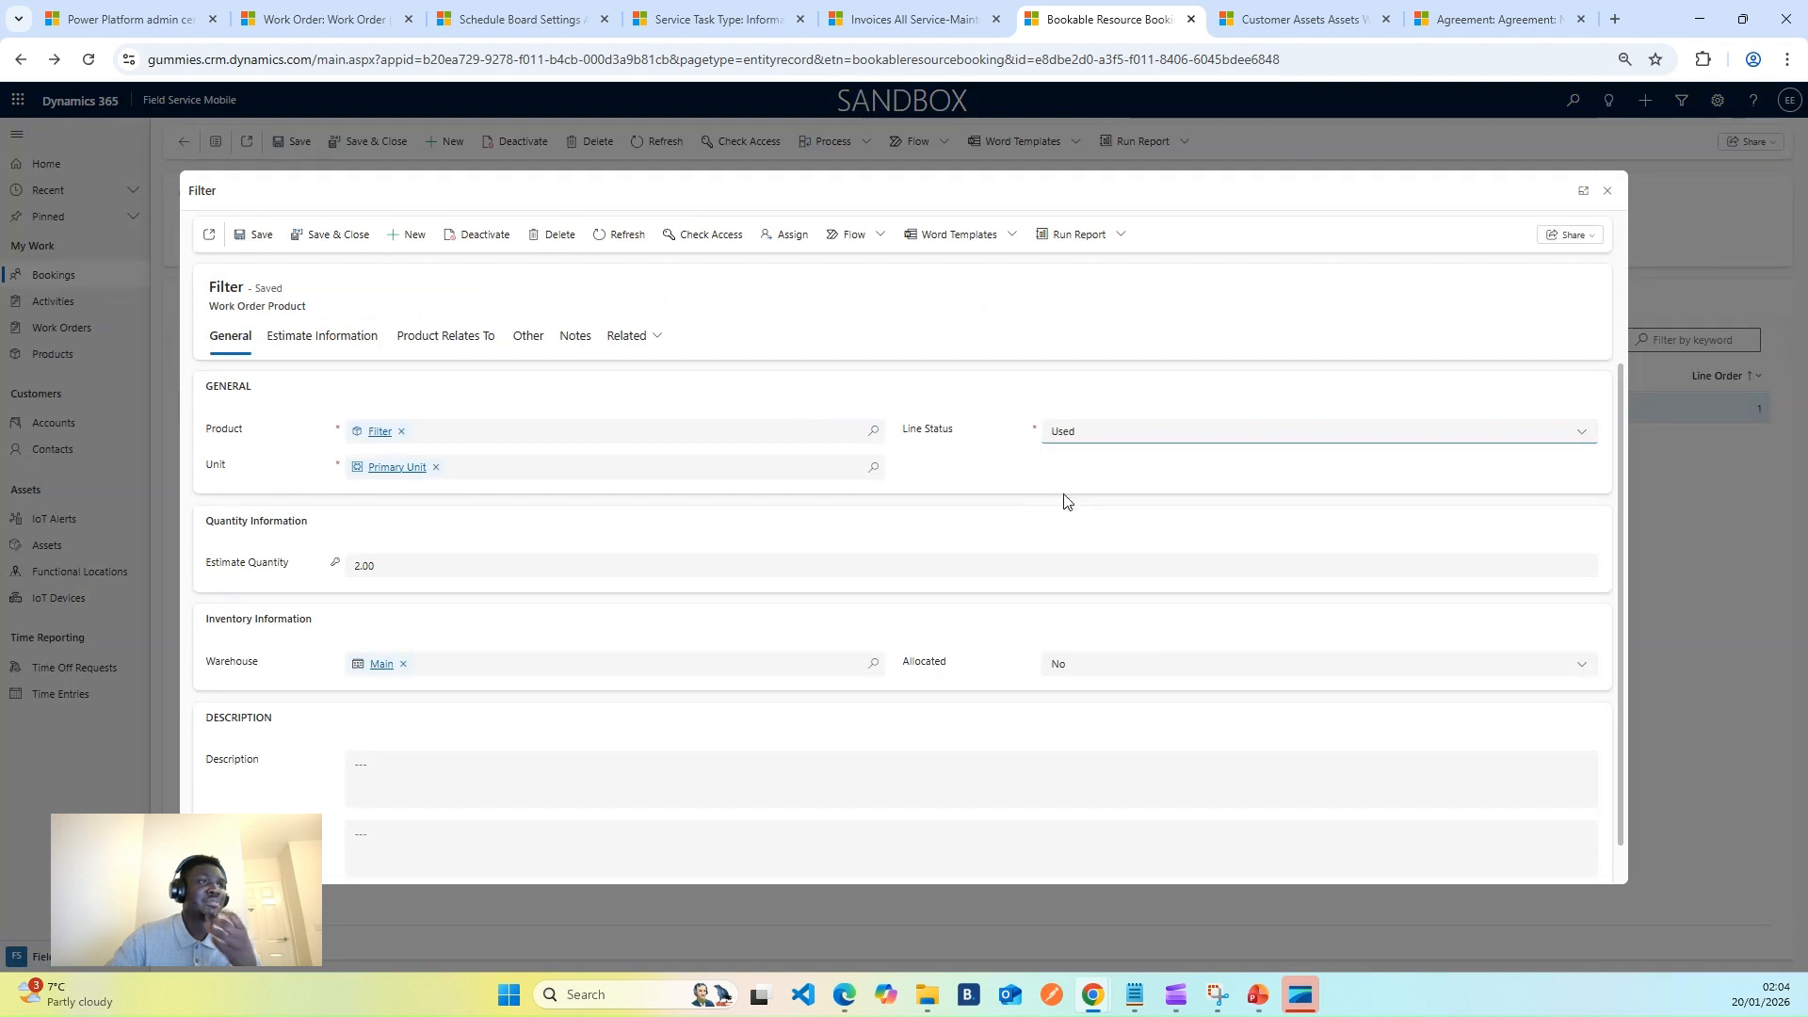
pyautogui.click(328, 235)
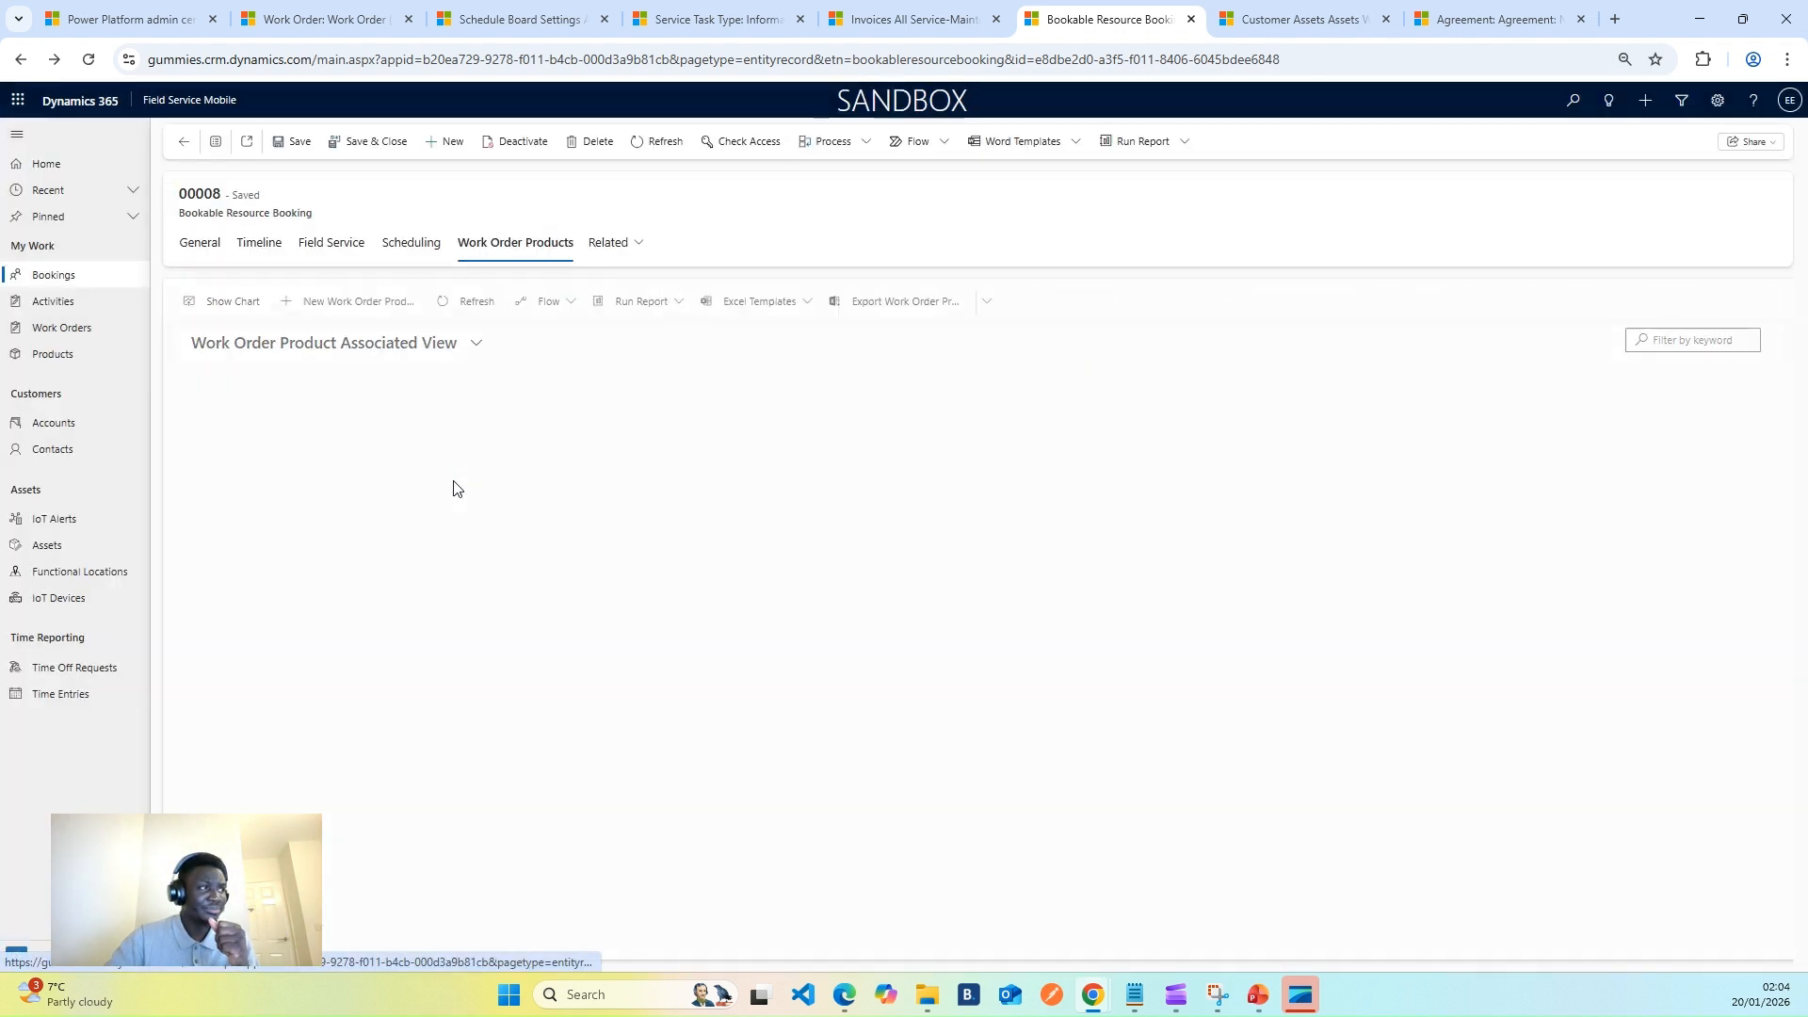
# - Reopen the Filter product to check its 2.00 quantity to bill, then return to General
pyautogui.doubleClick(291, 411)
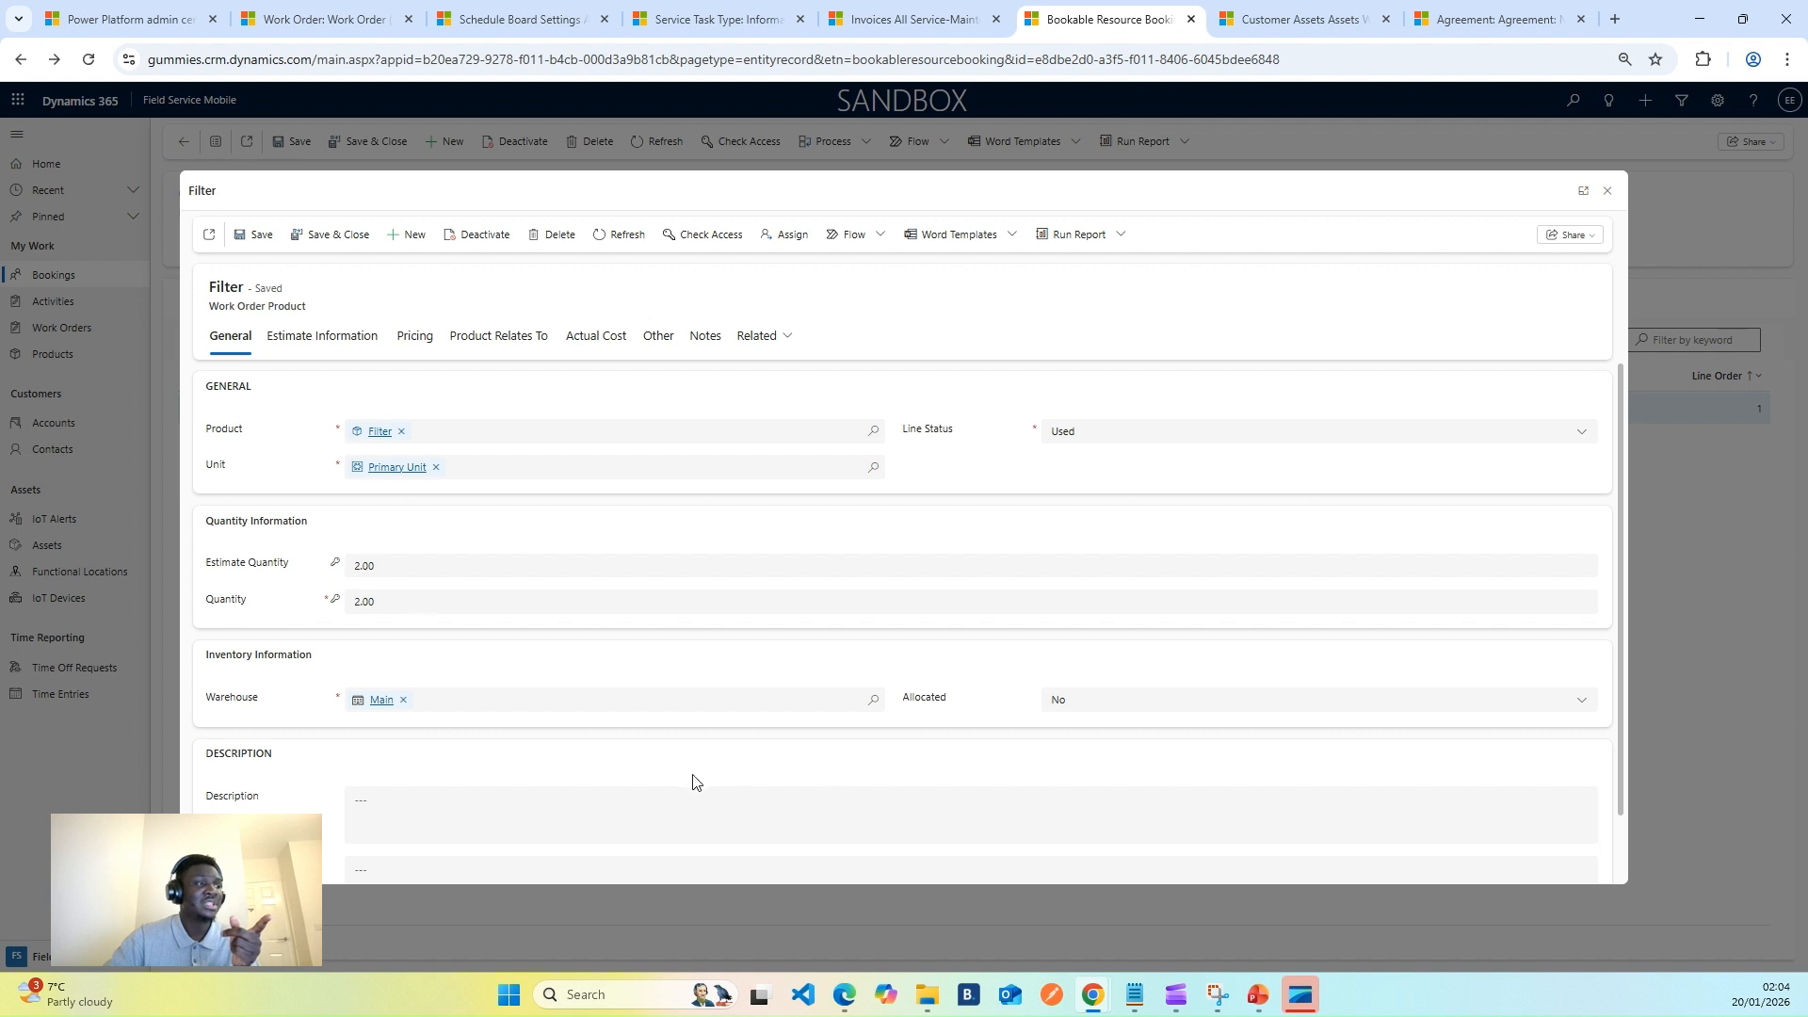
pyautogui.scroll(-2, 392, 698)
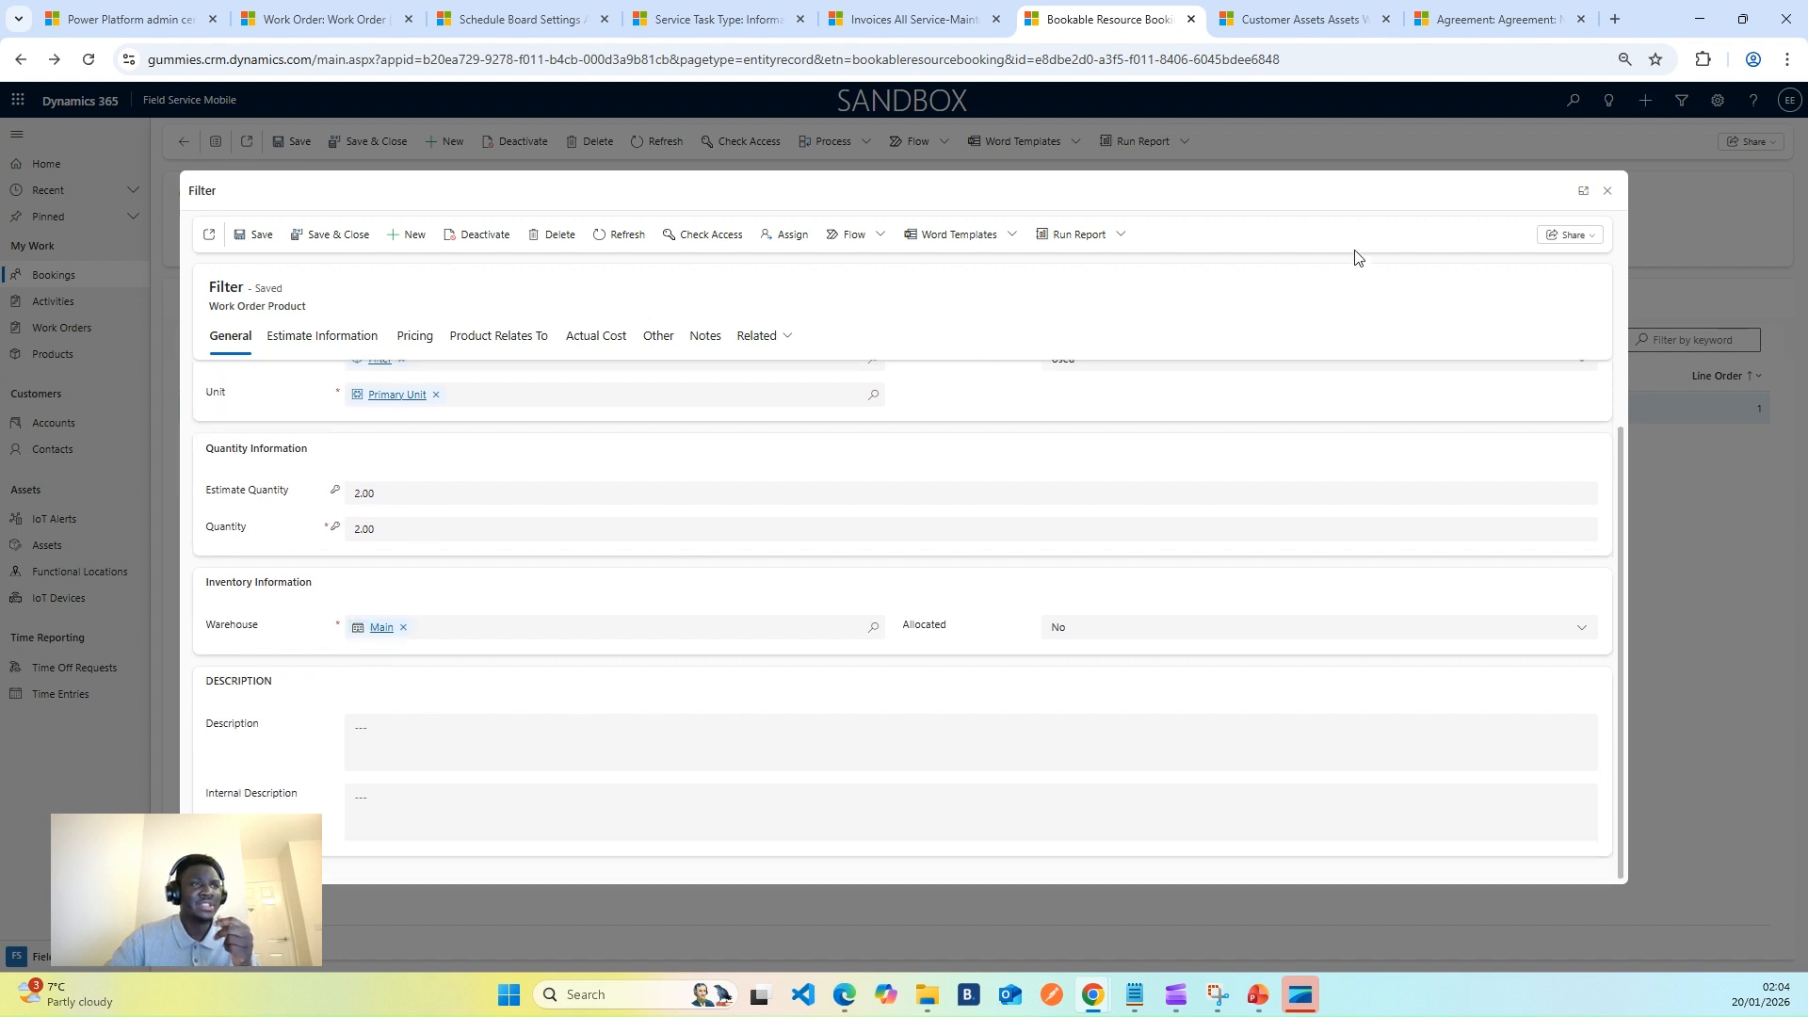
pyautogui.click(1607, 190)
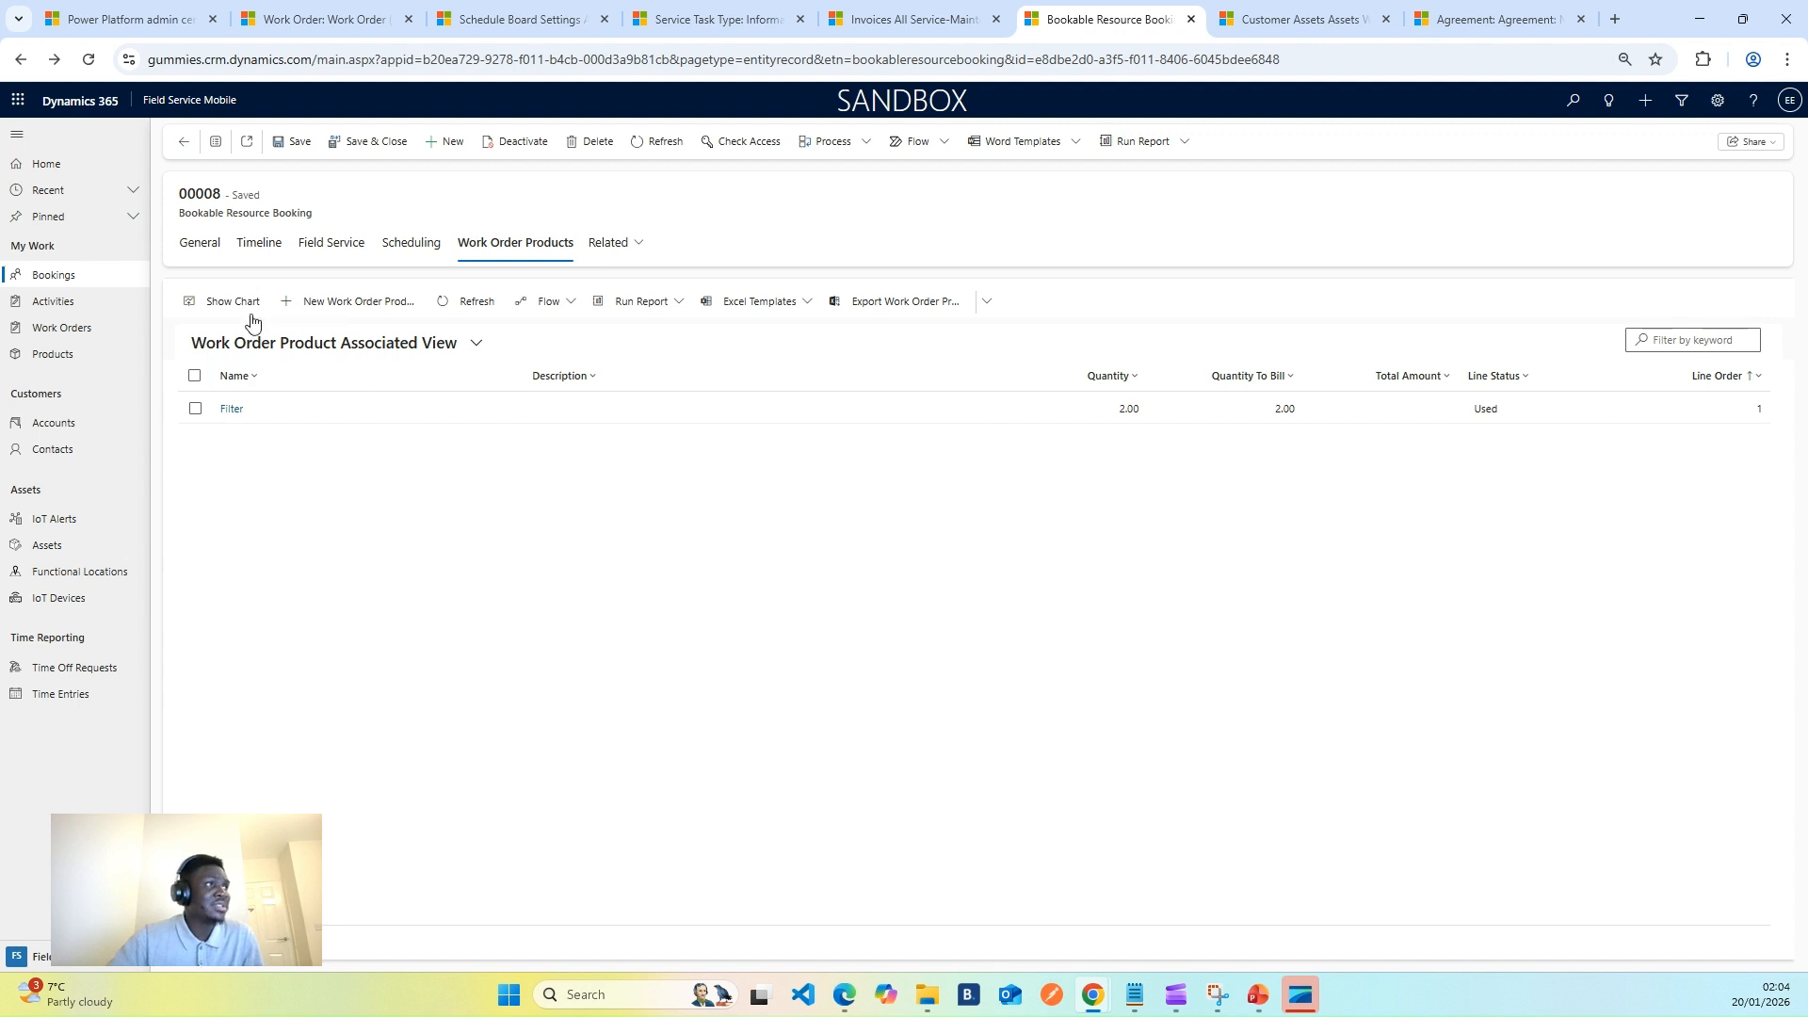
pyautogui.click(201, 244)
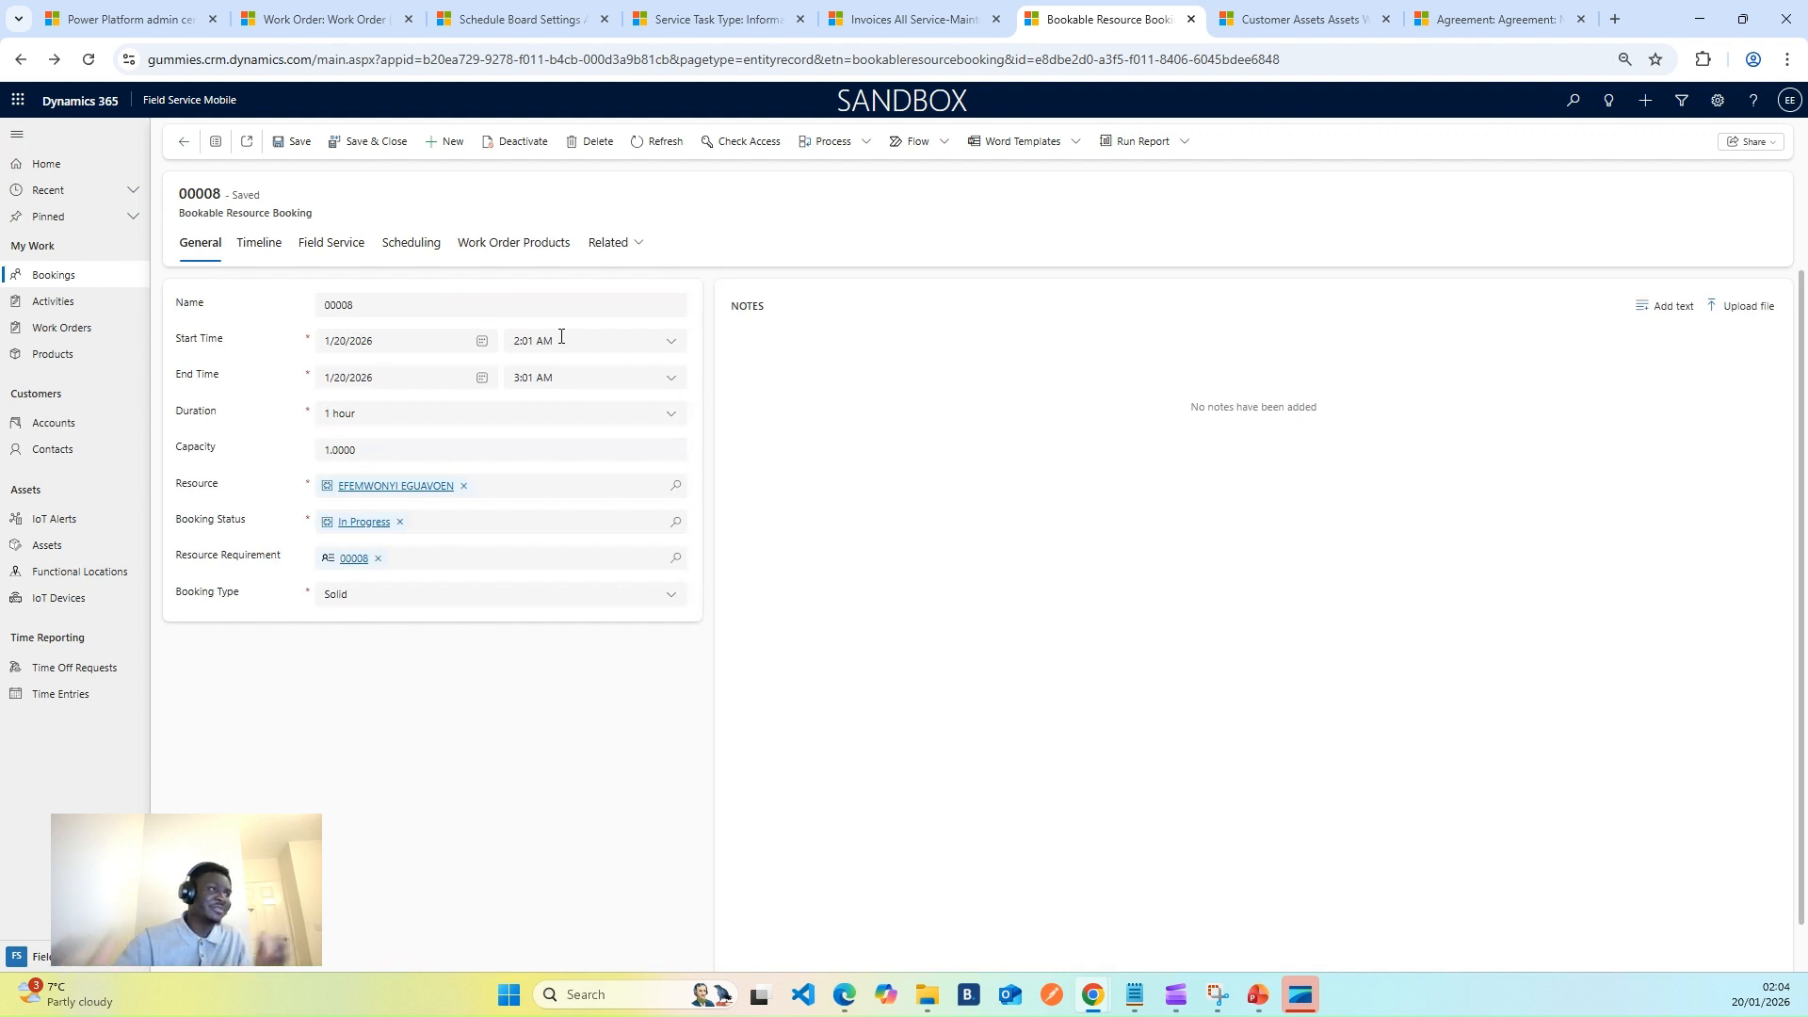
# - Save booking 00008 with status Completed, then return to the work order 00008 page
pyautogui.click(399, 521)
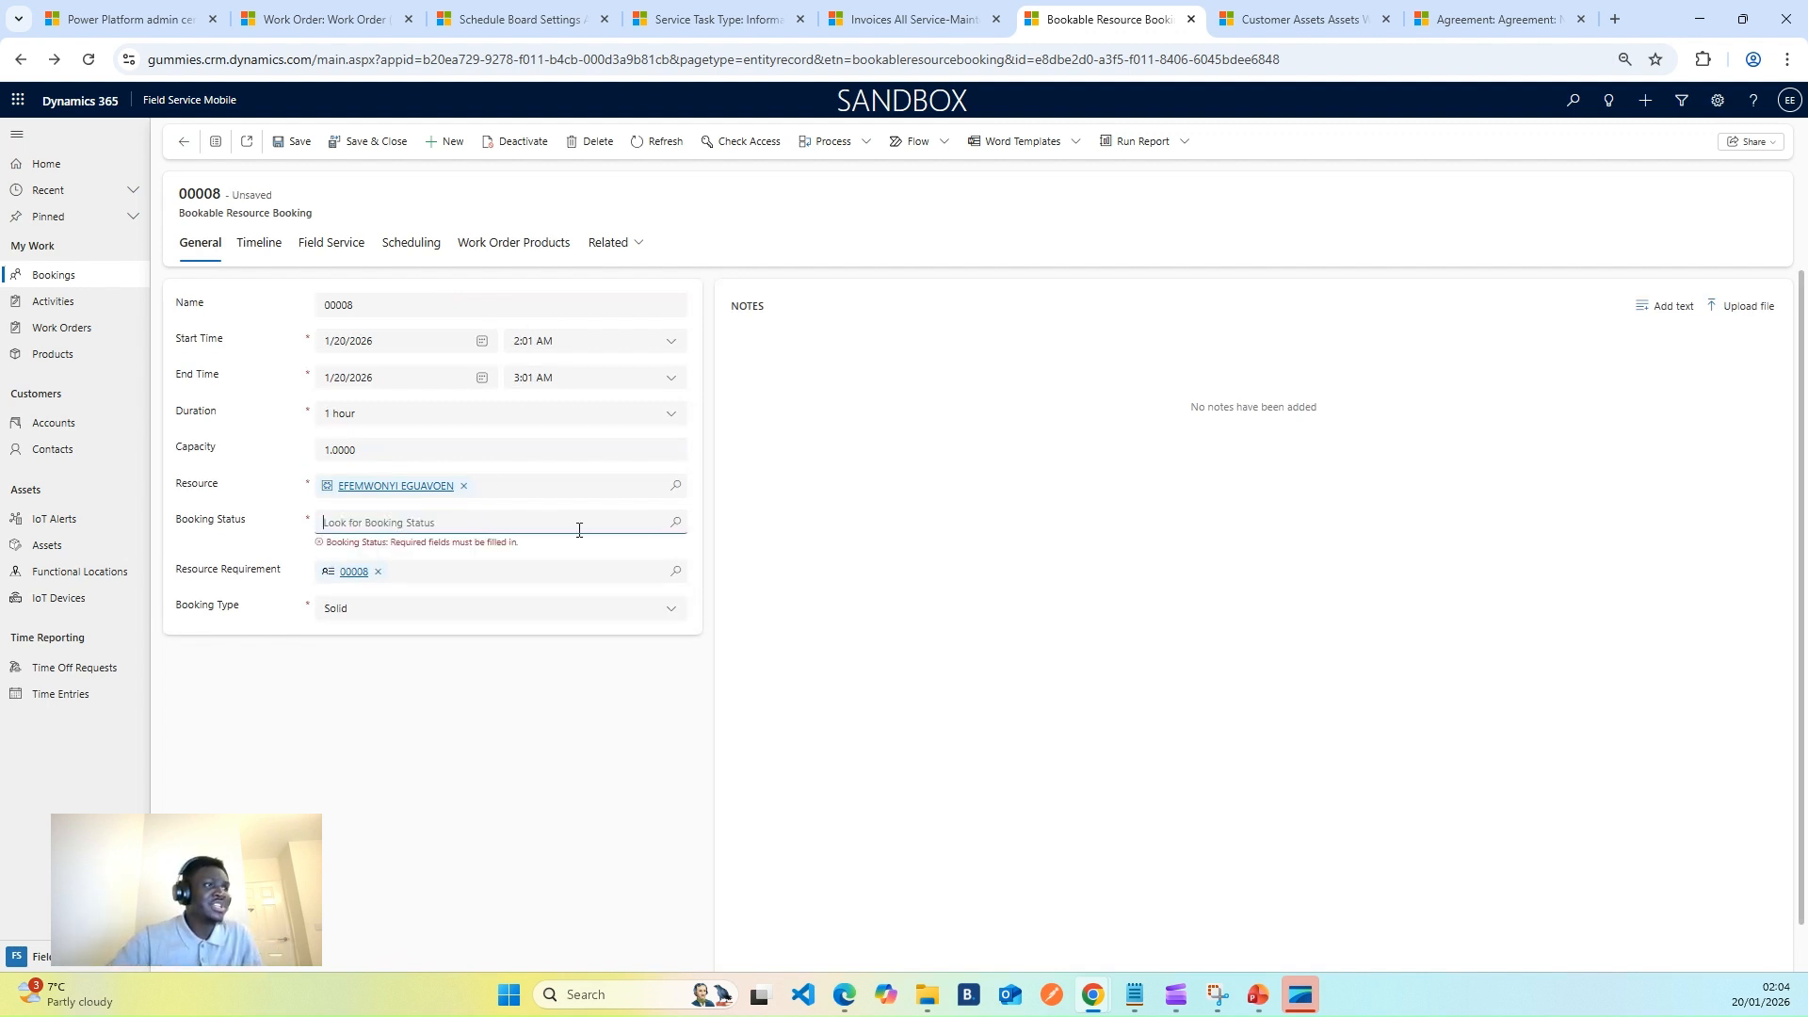
pyautogui.click(672, 526)
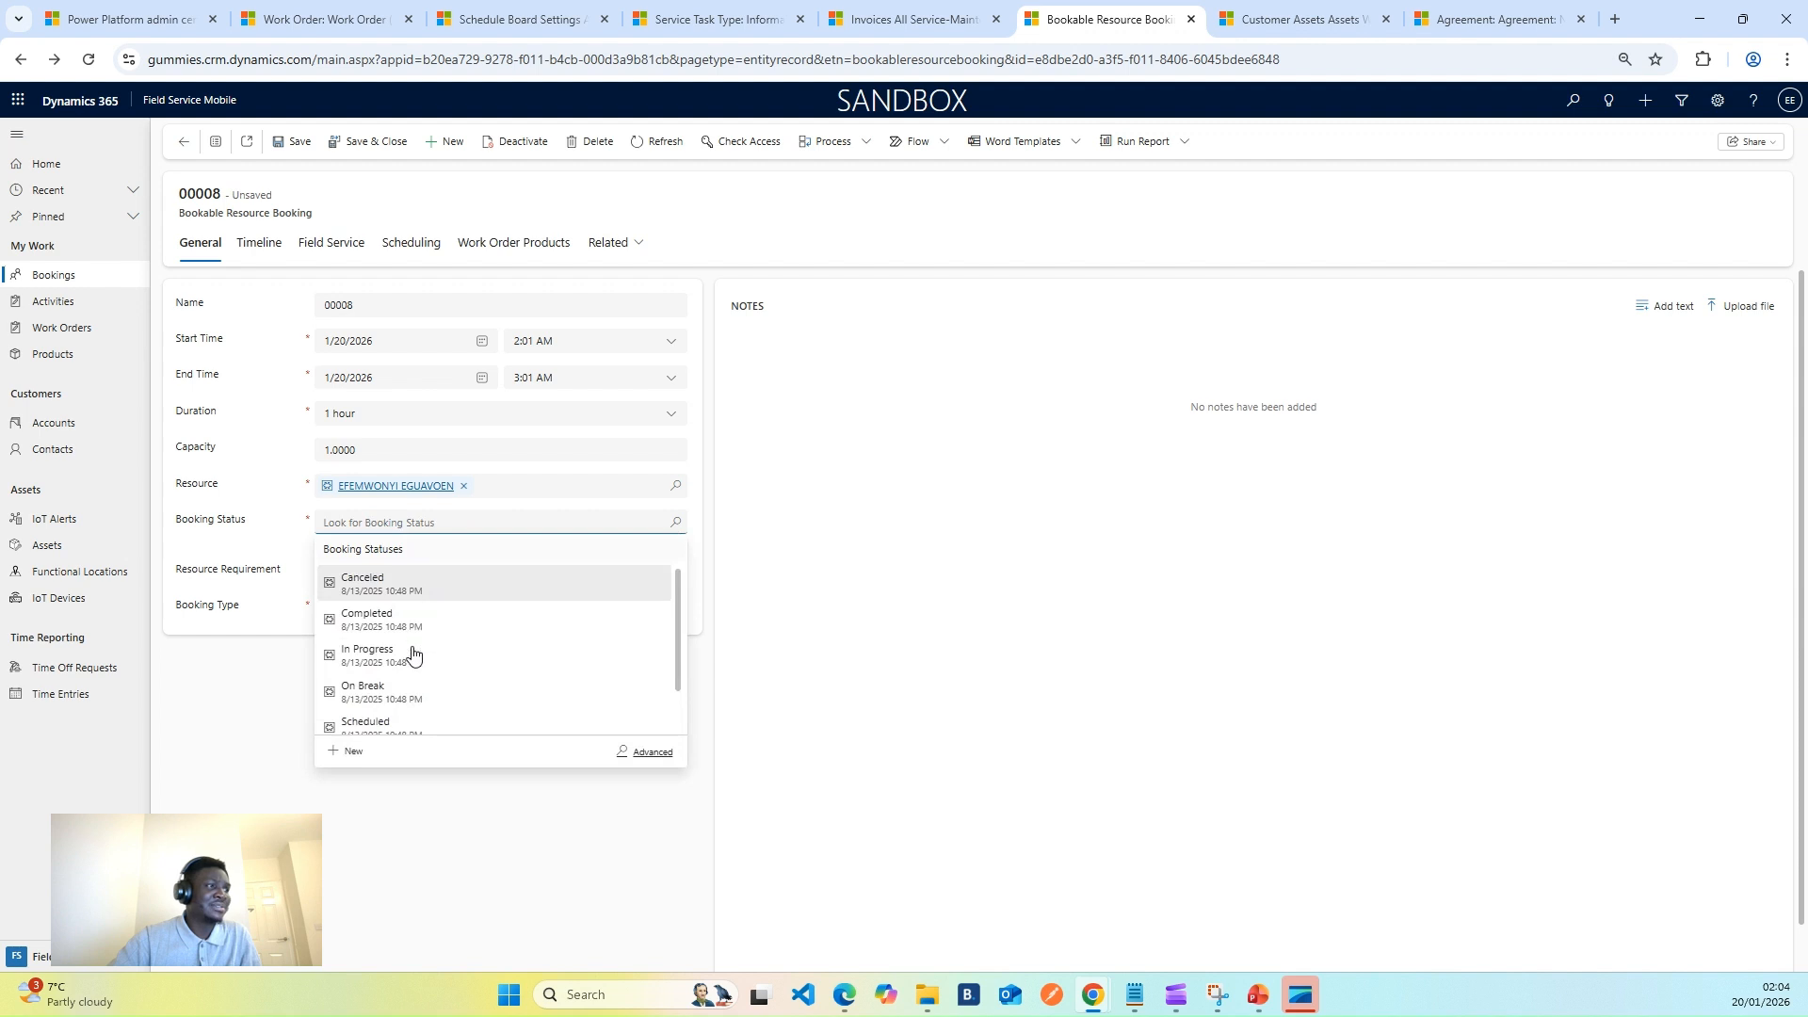
pyautogui.click(409, 626)
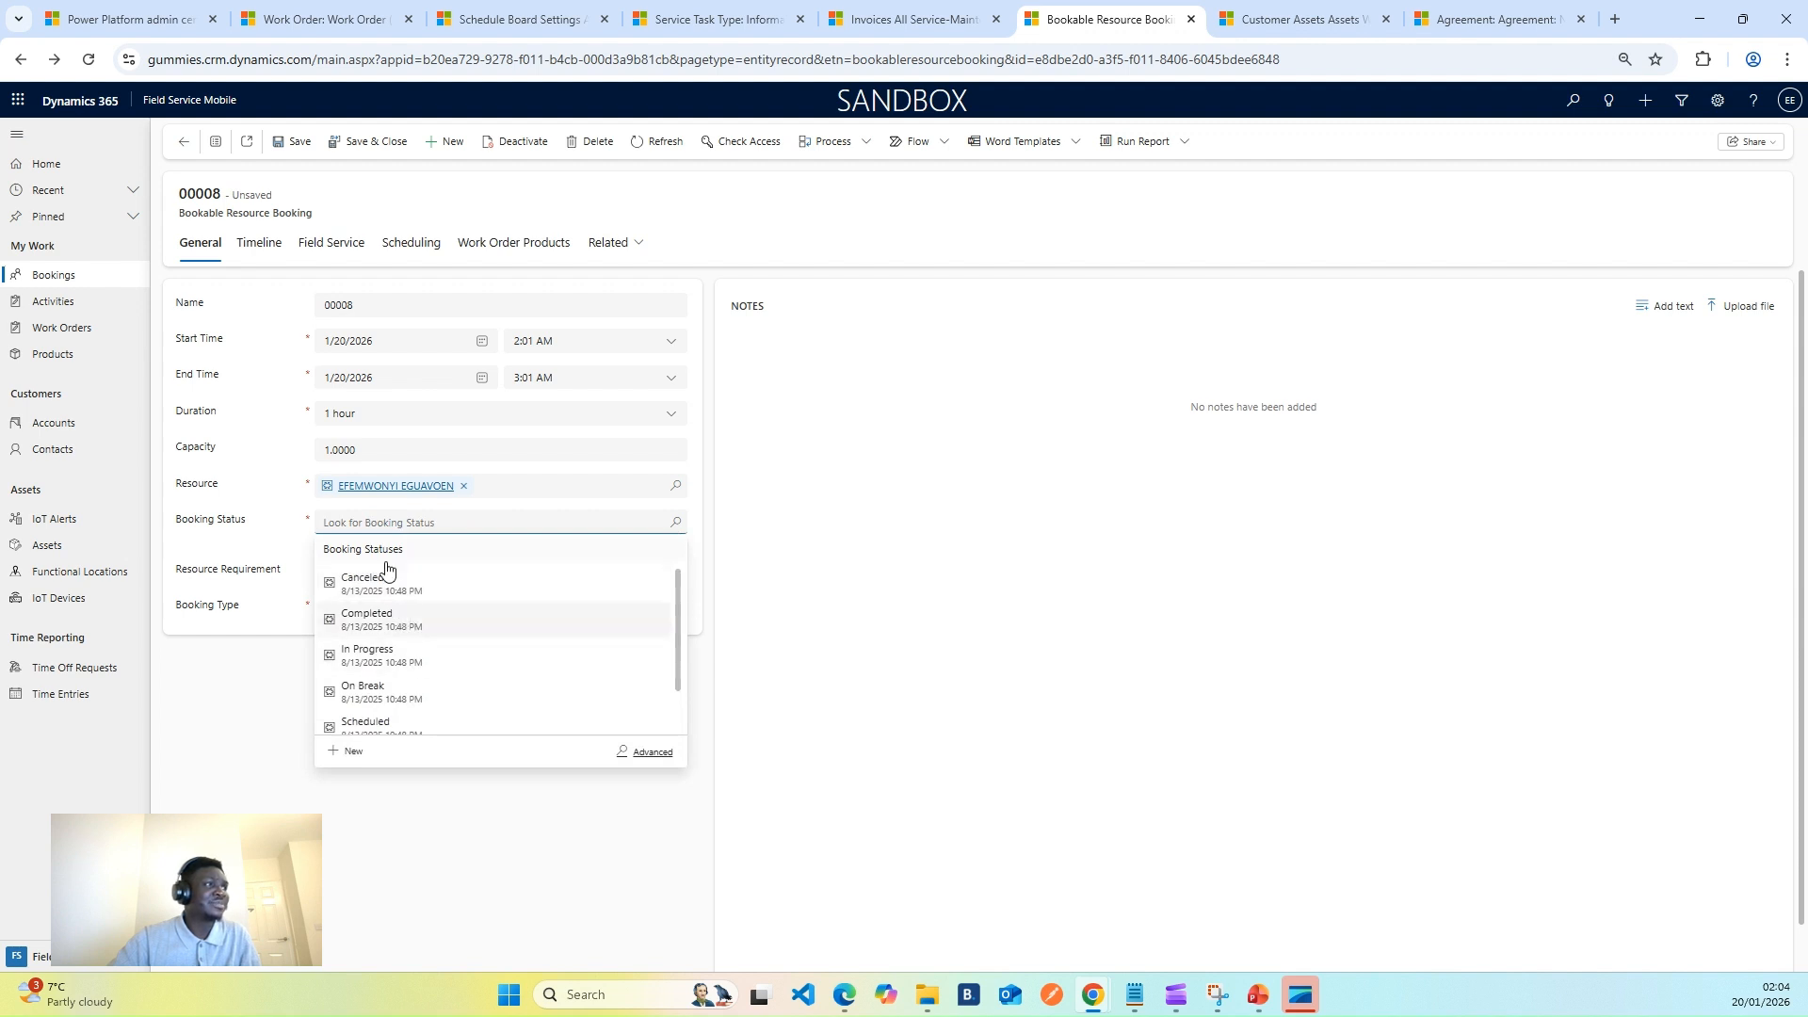
pyautogui.click(294, 141)
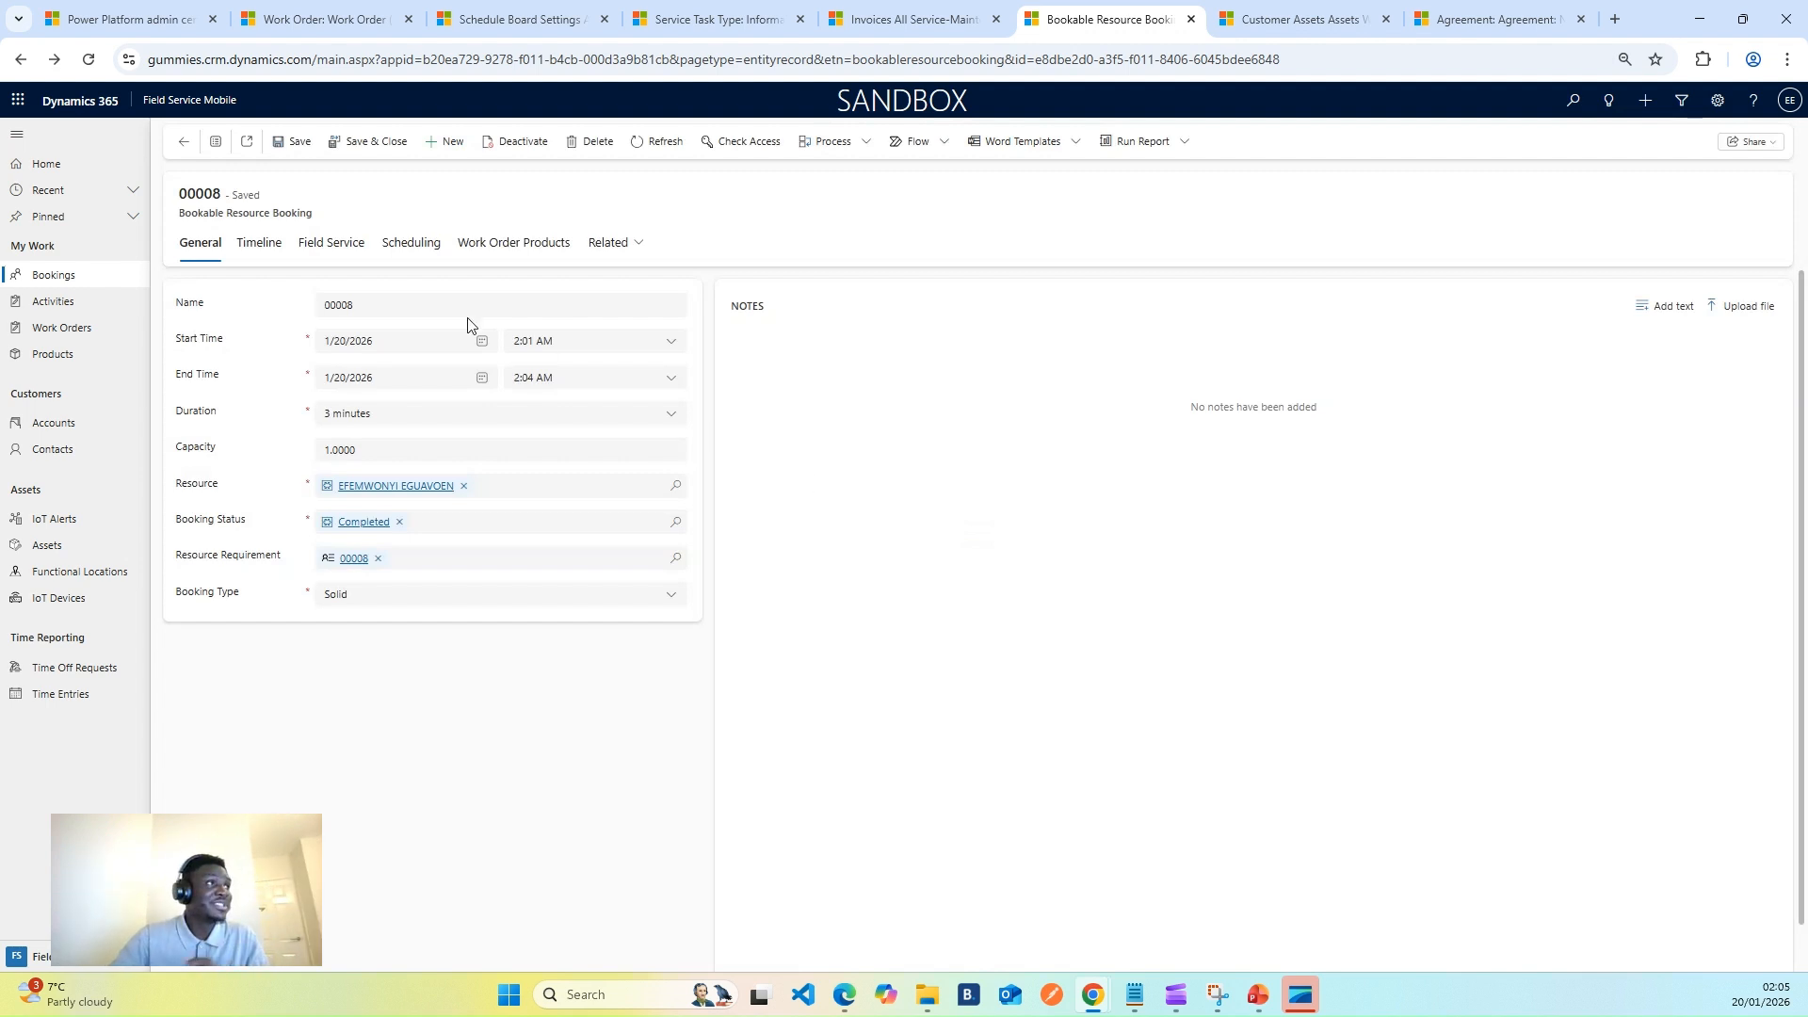
pyautogui.click(329, 19)
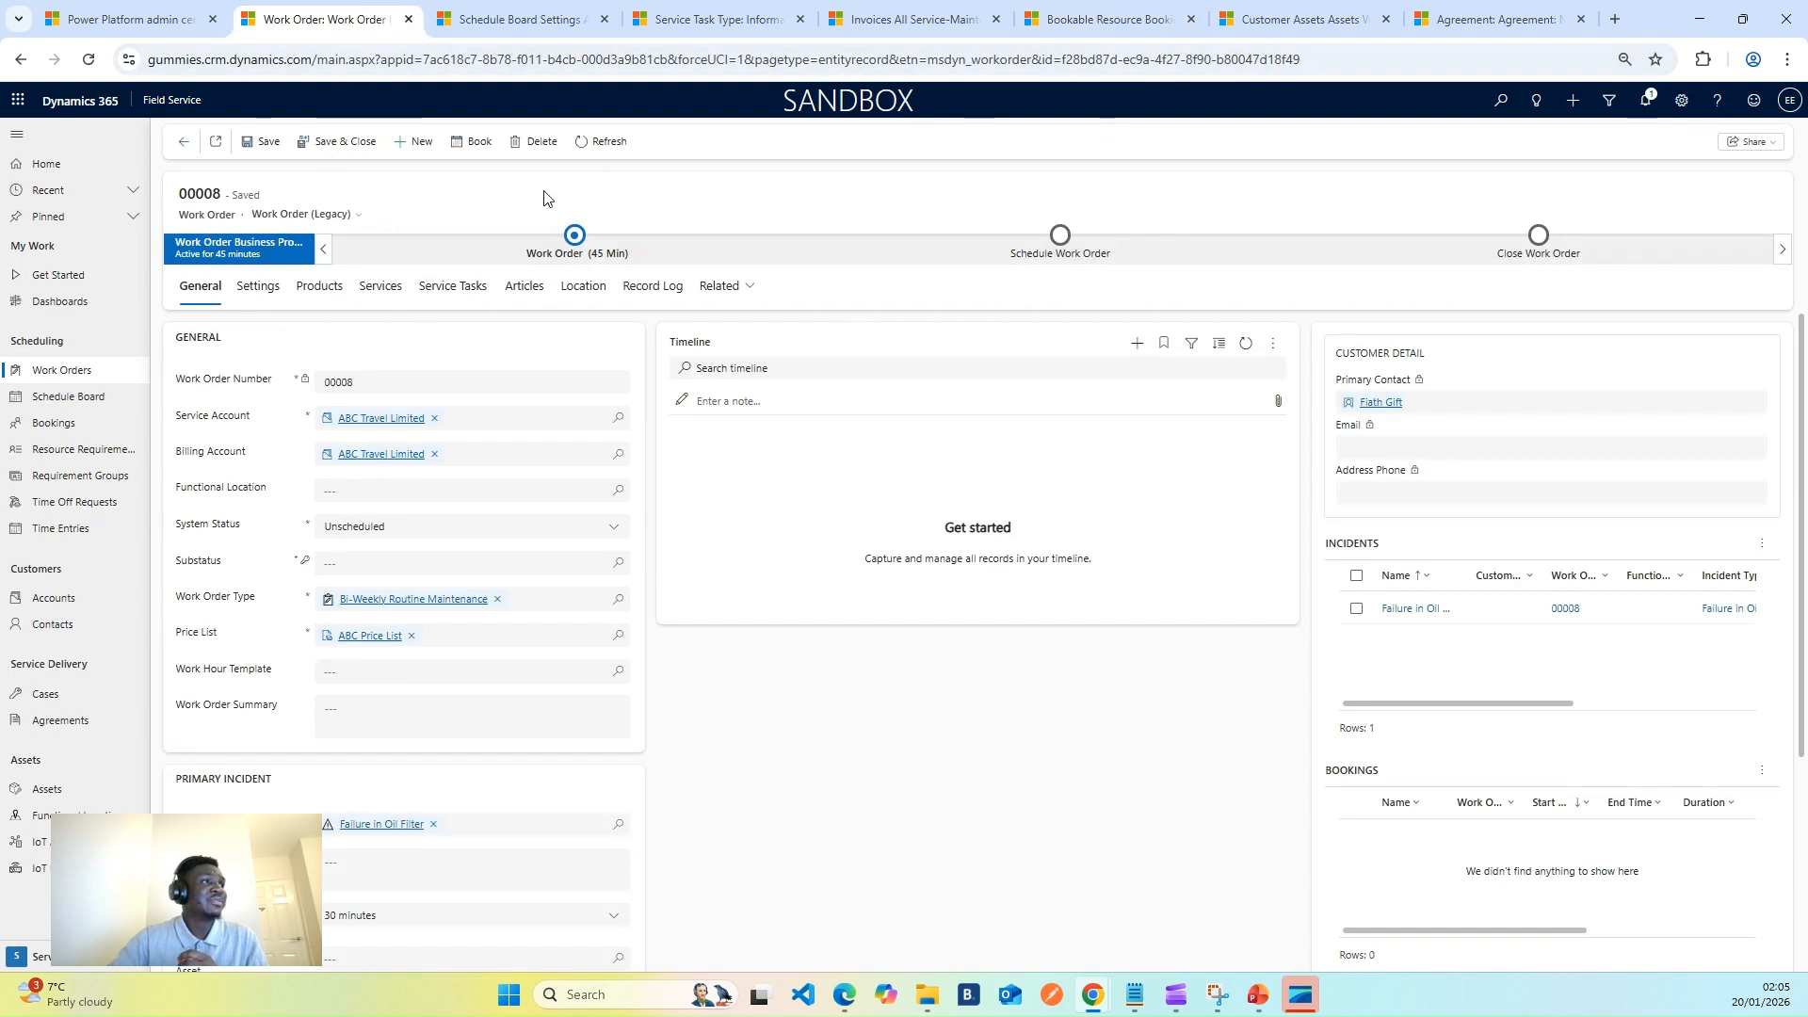
# - Refresh work order 00008, set its System Status to Posted and save
pyautogui.click(587, 148)
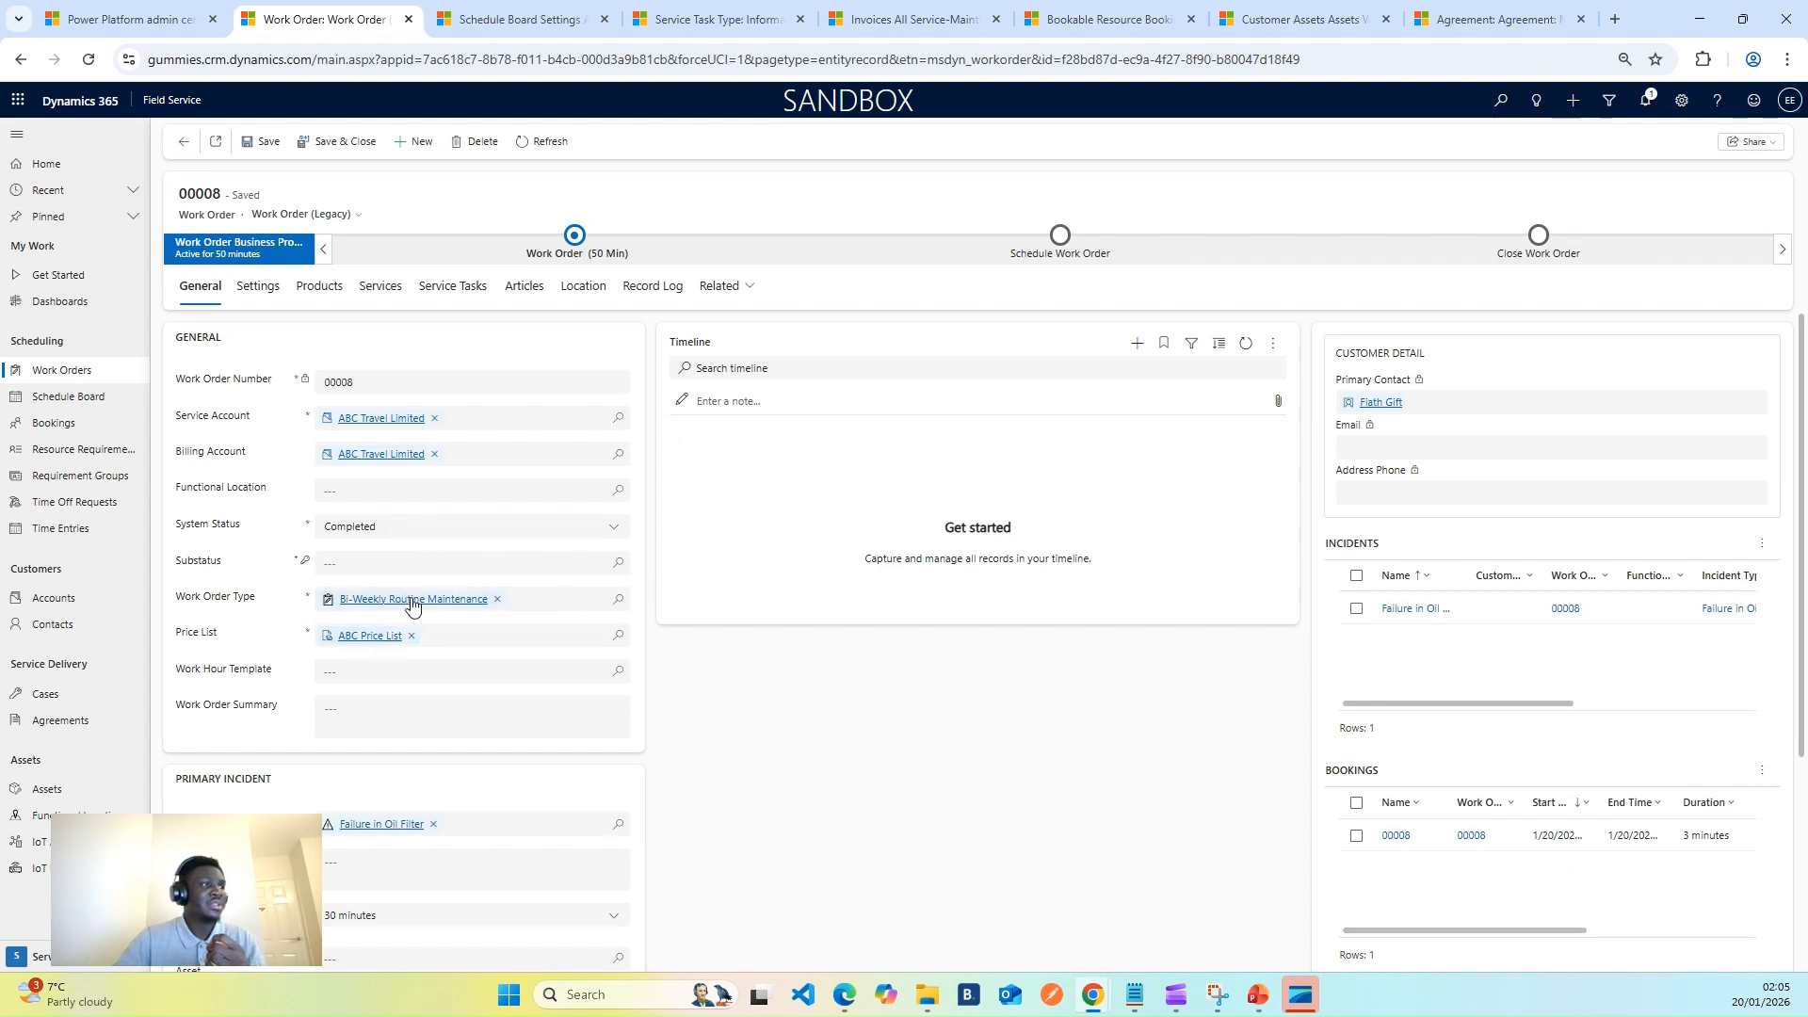
pyautogui.click(607, 526)
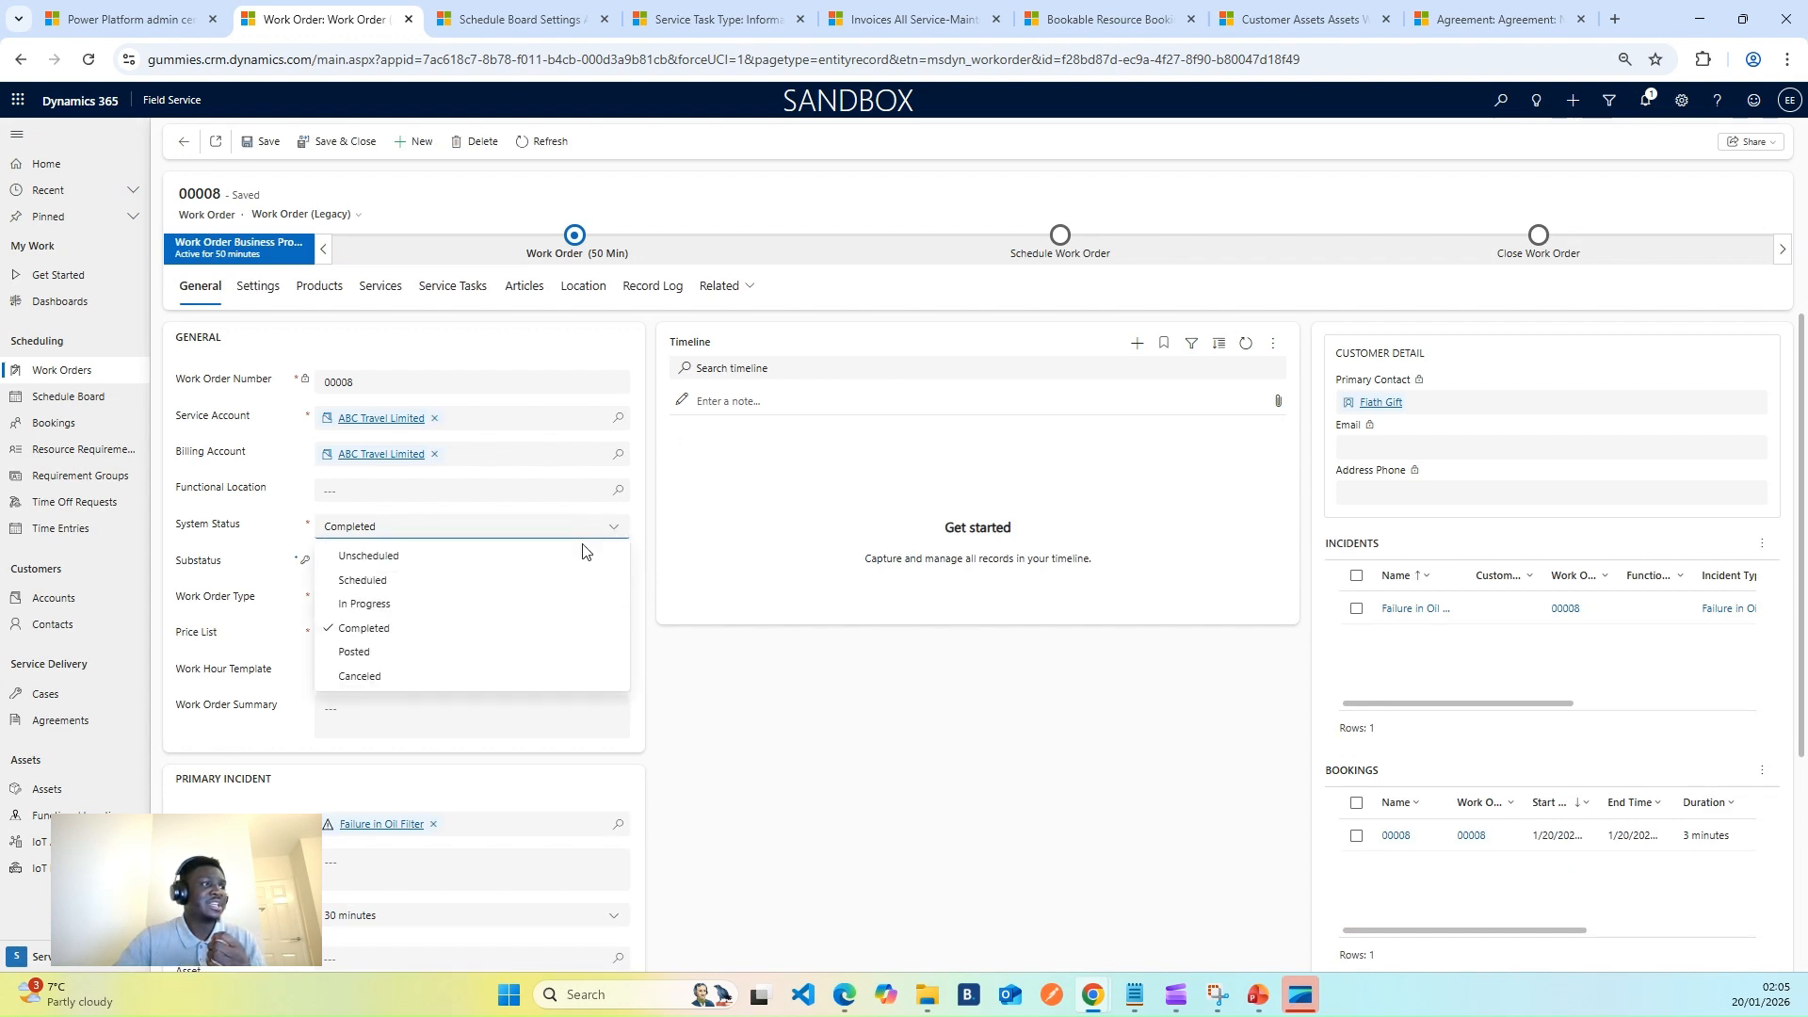
pyautogui.click(381, 655)
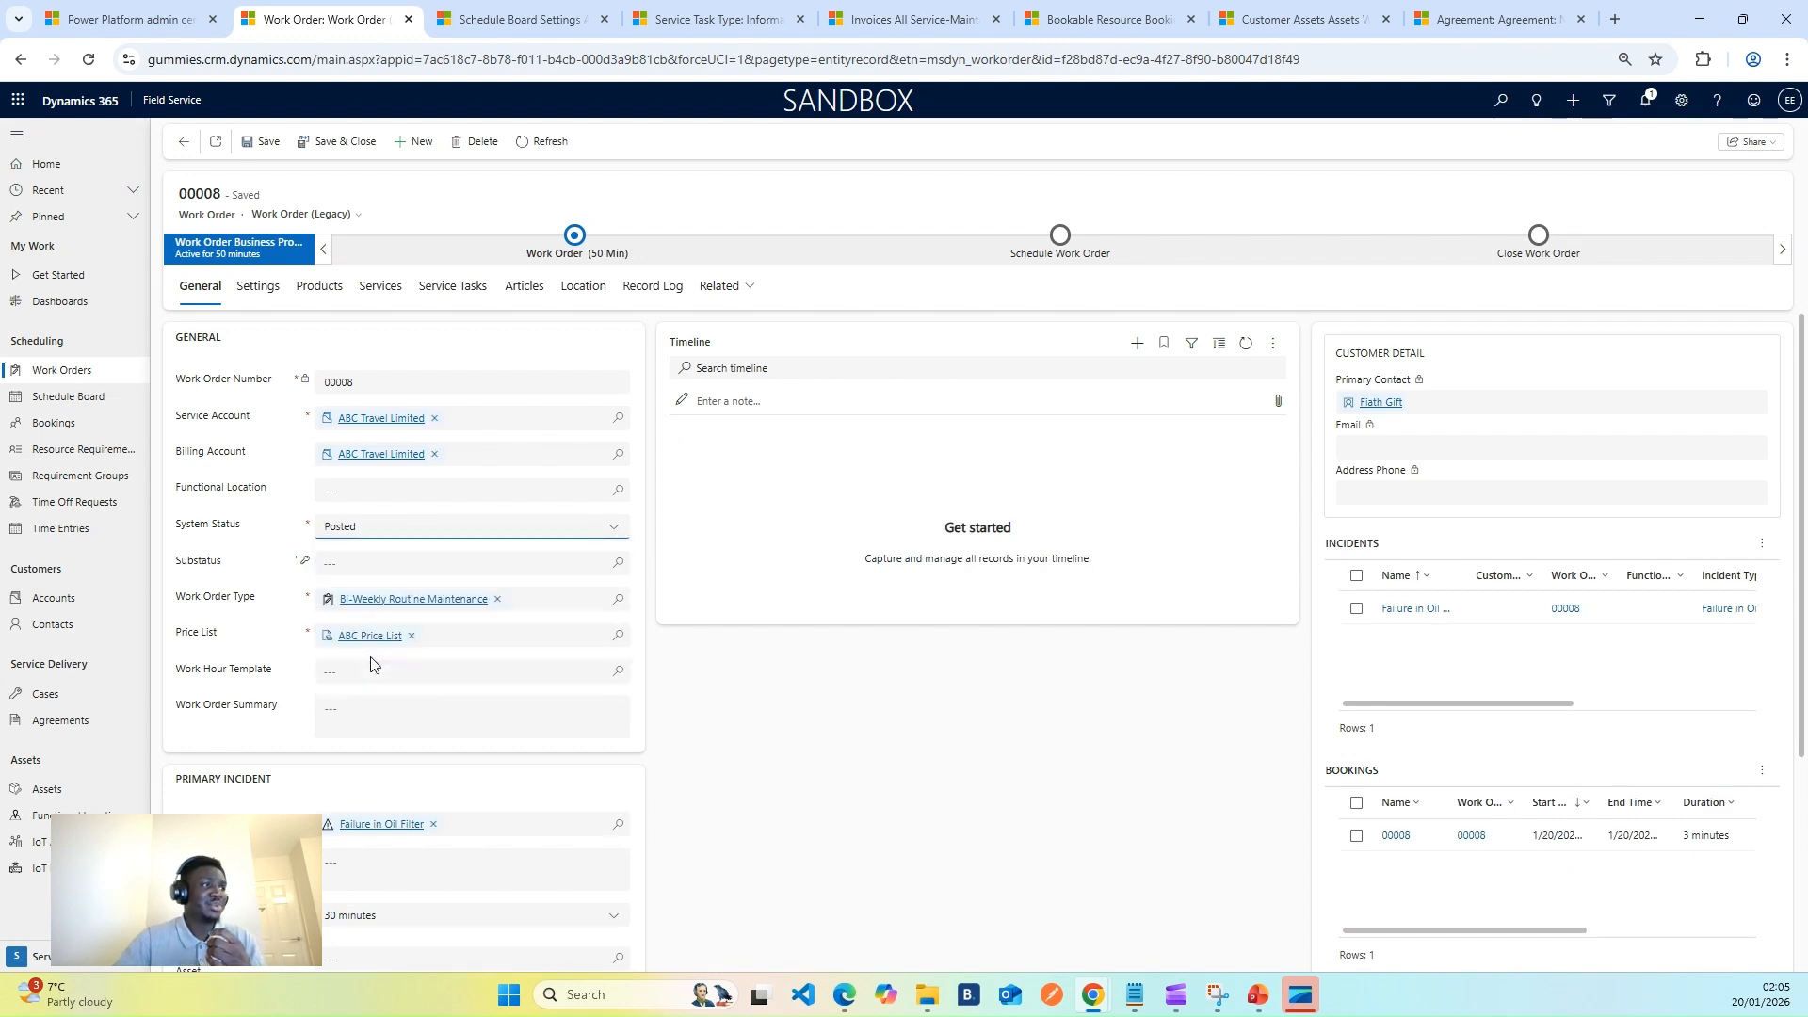
pyautogui.click(256, 141)
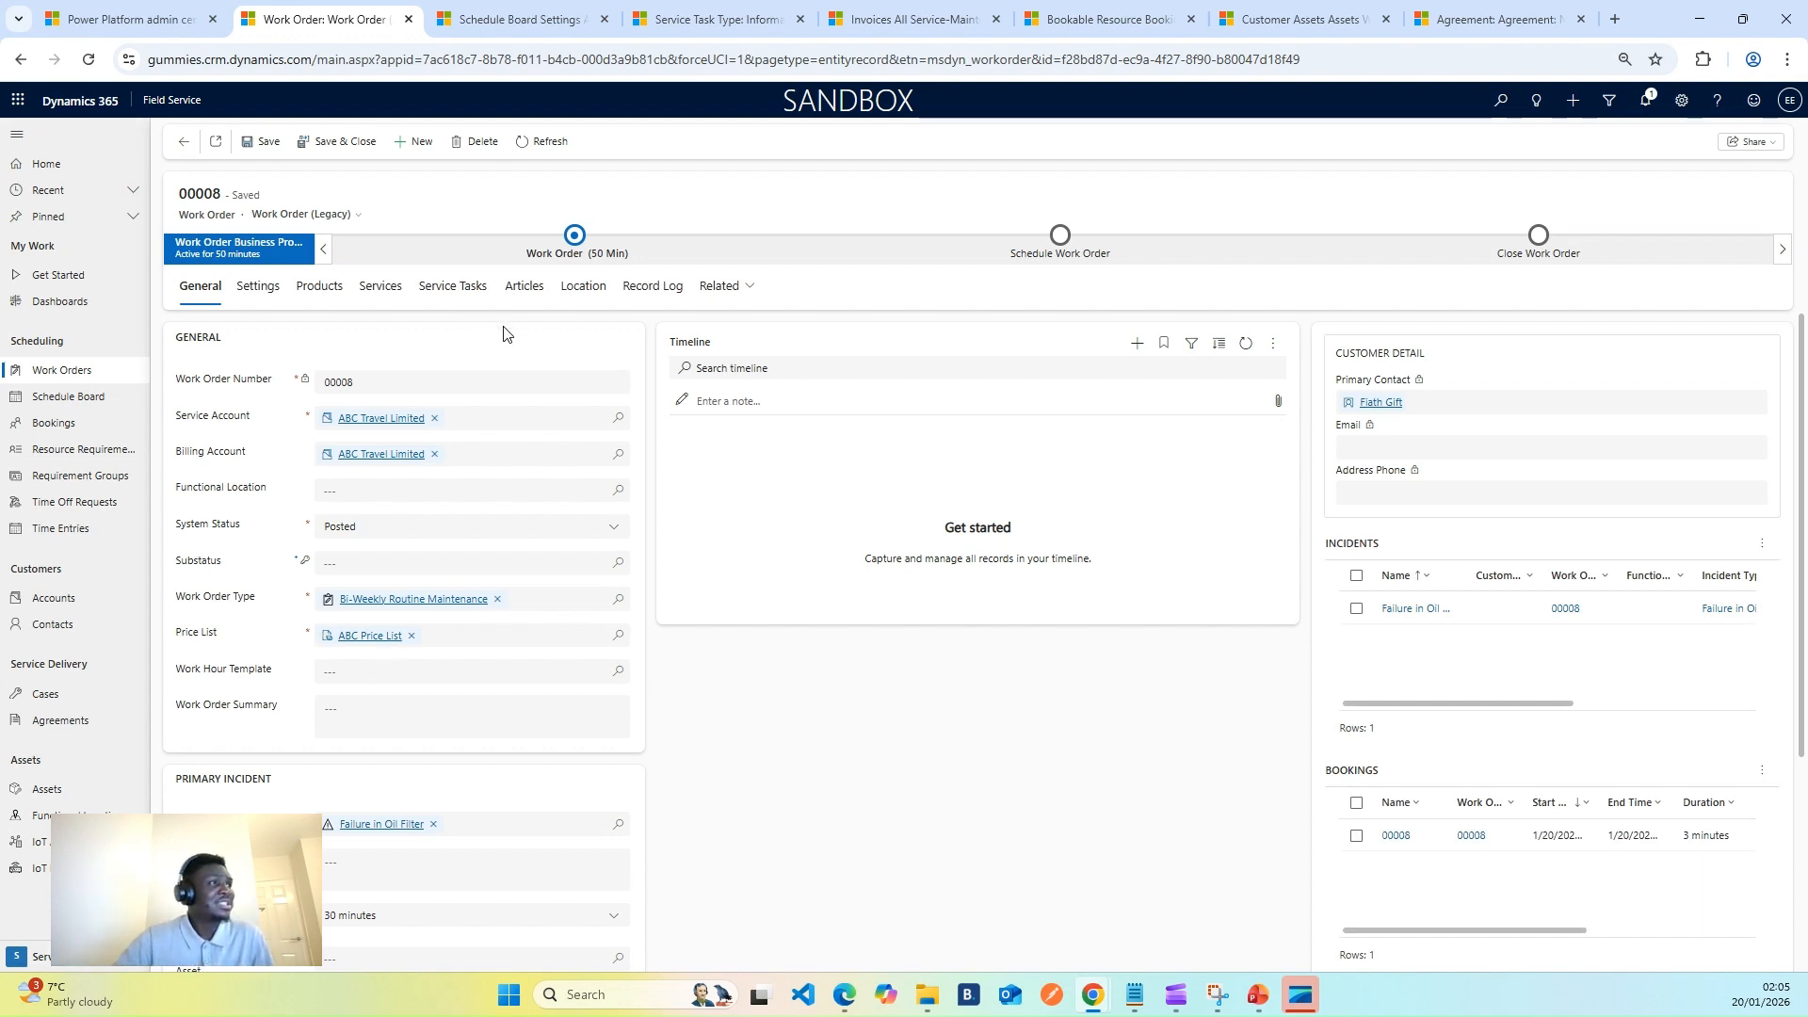
# - Open new invoice INV-00008 and check its £0.00 Clean the Carbrator and Filter lines
pyautogui.click(539, 146)
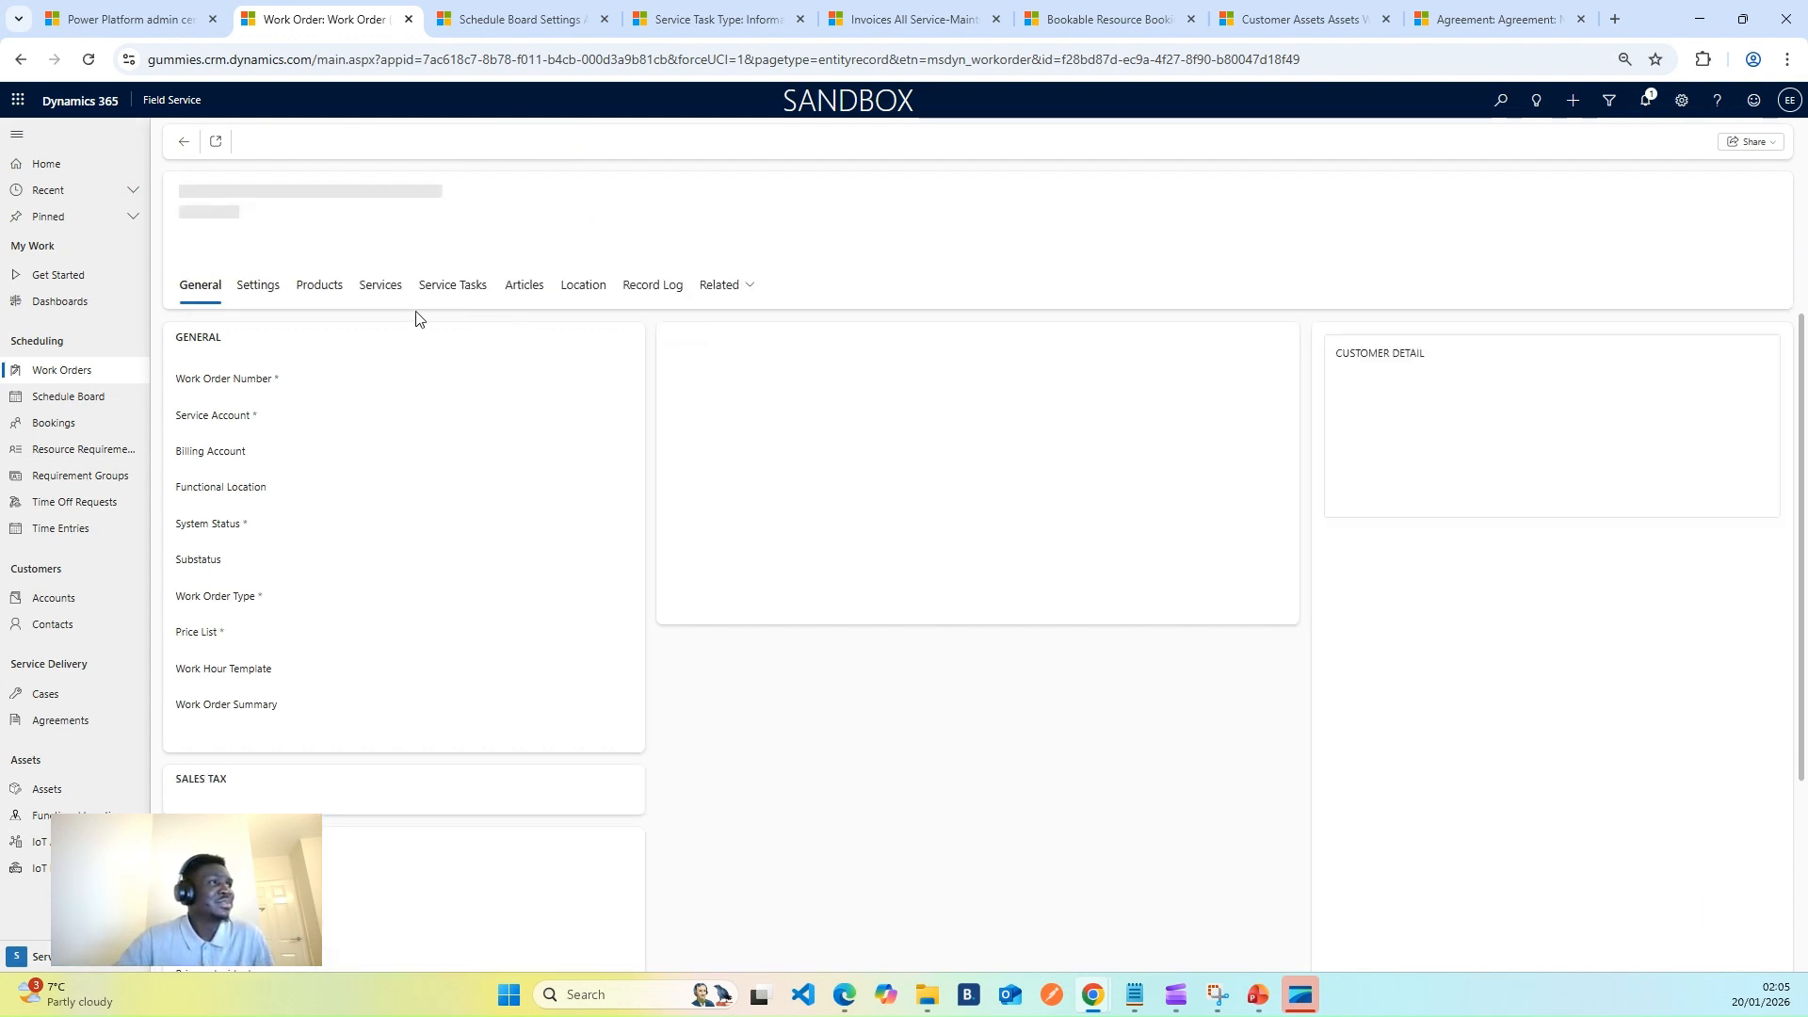
pyautogui.click(911, 18)
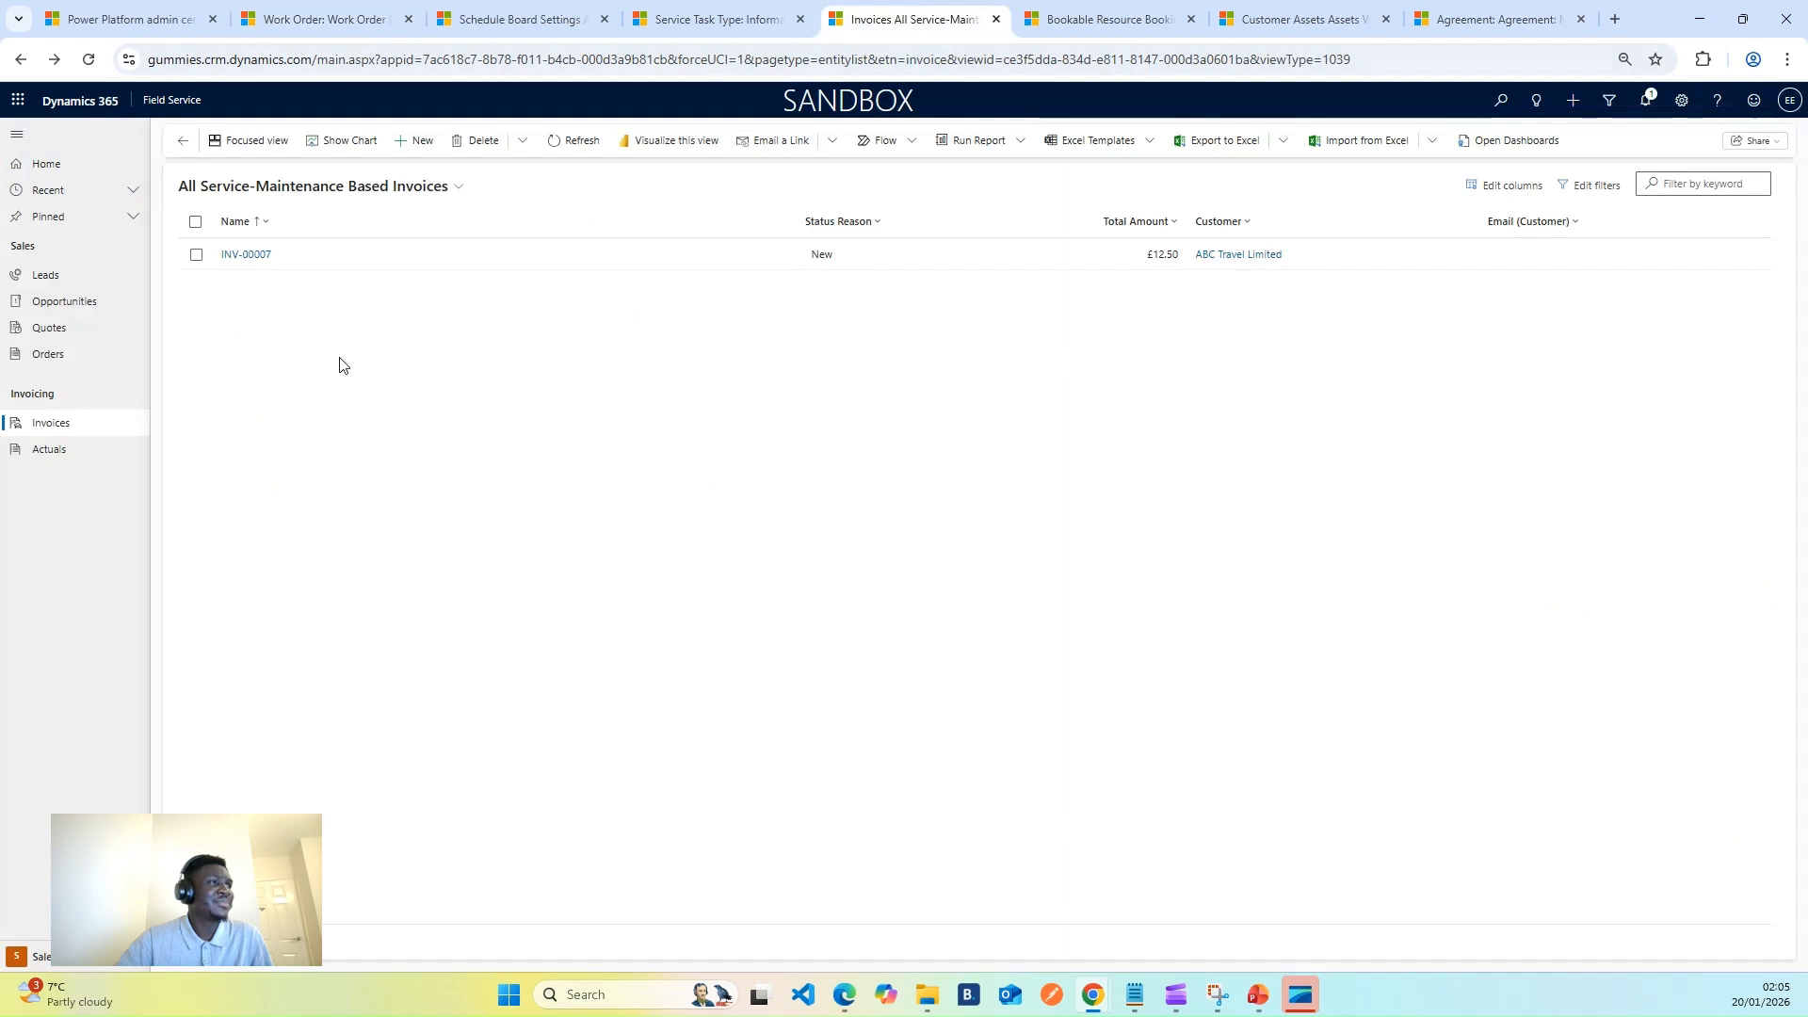
pyautogui.click(557, 143)
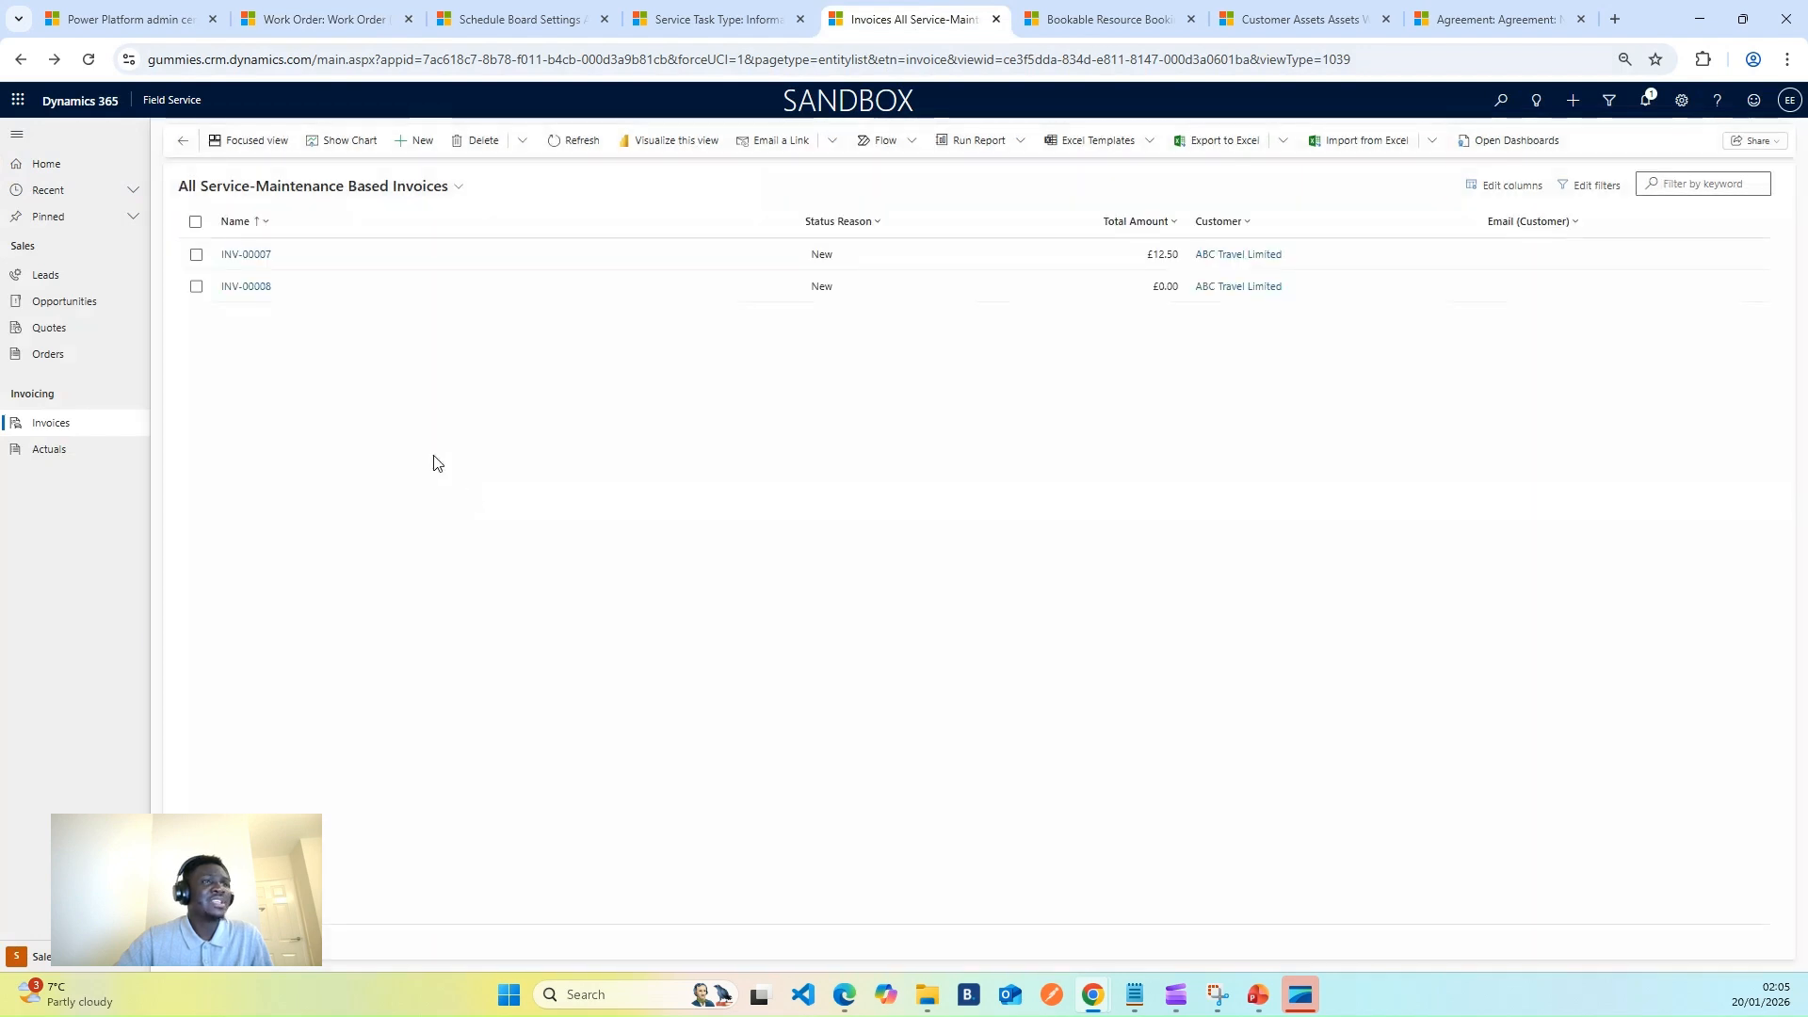
pyautogui.click(274, 286)
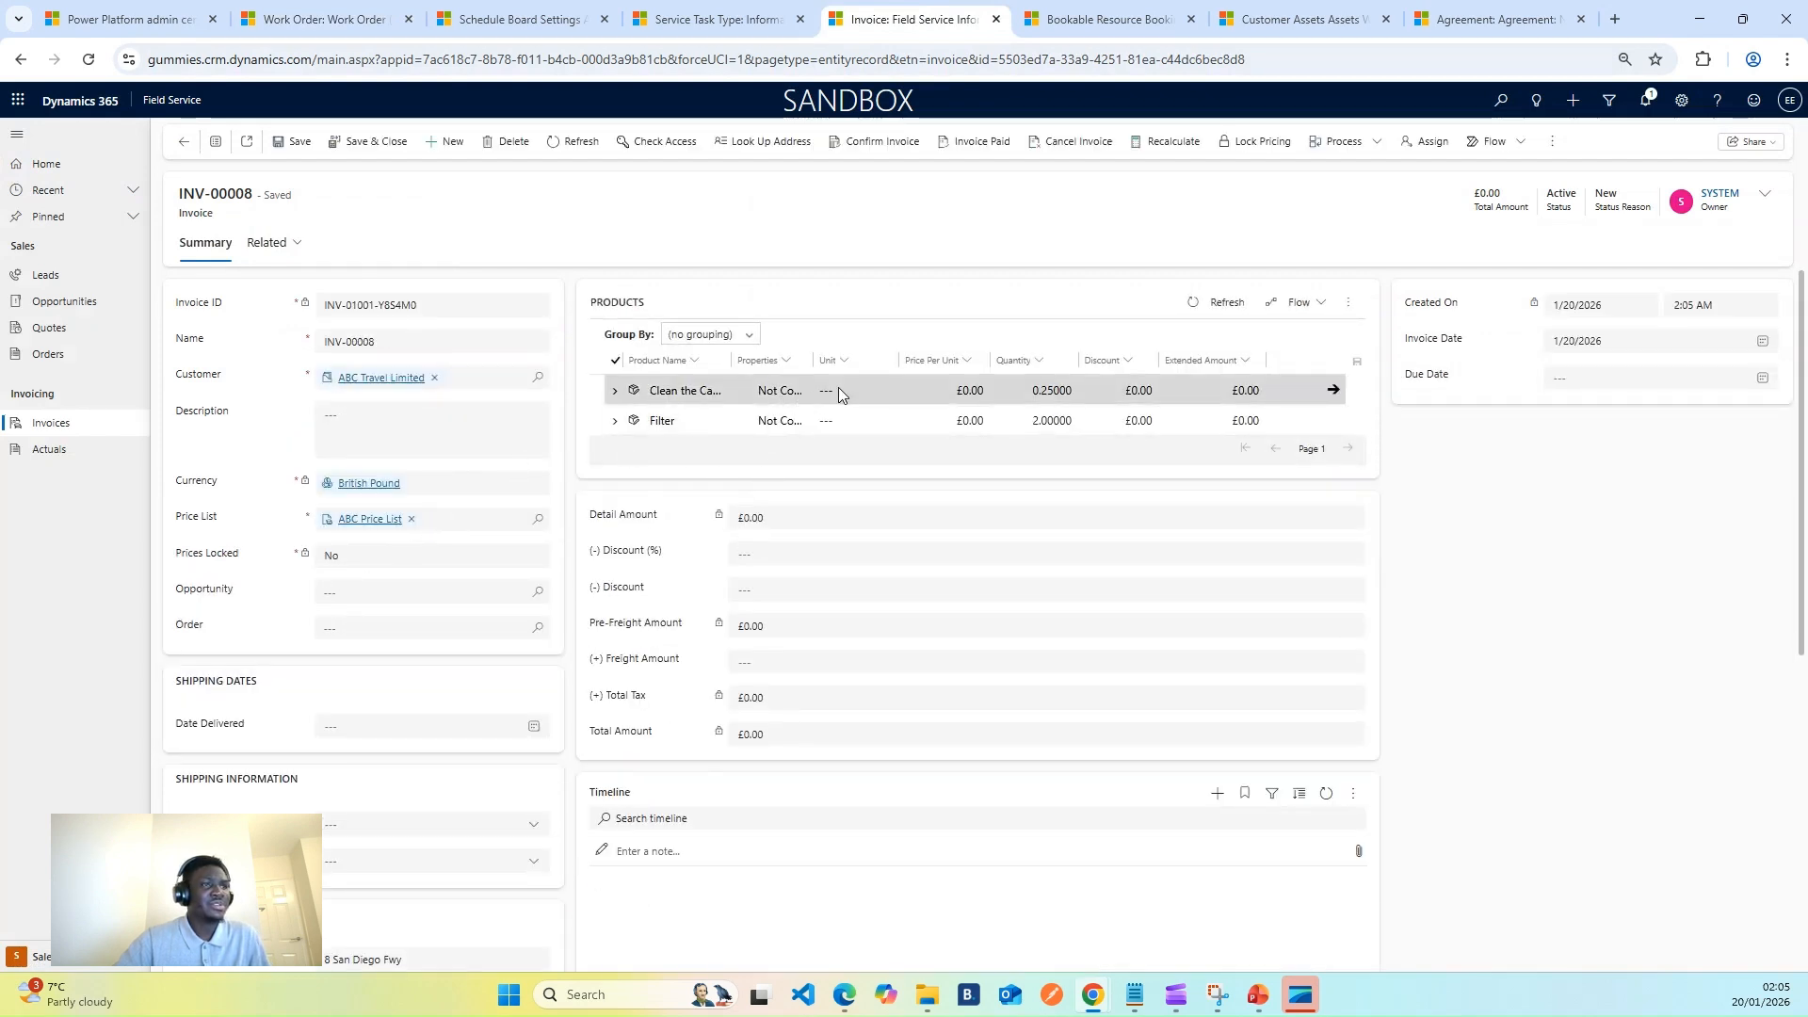
pyautogui.click(184, 141)
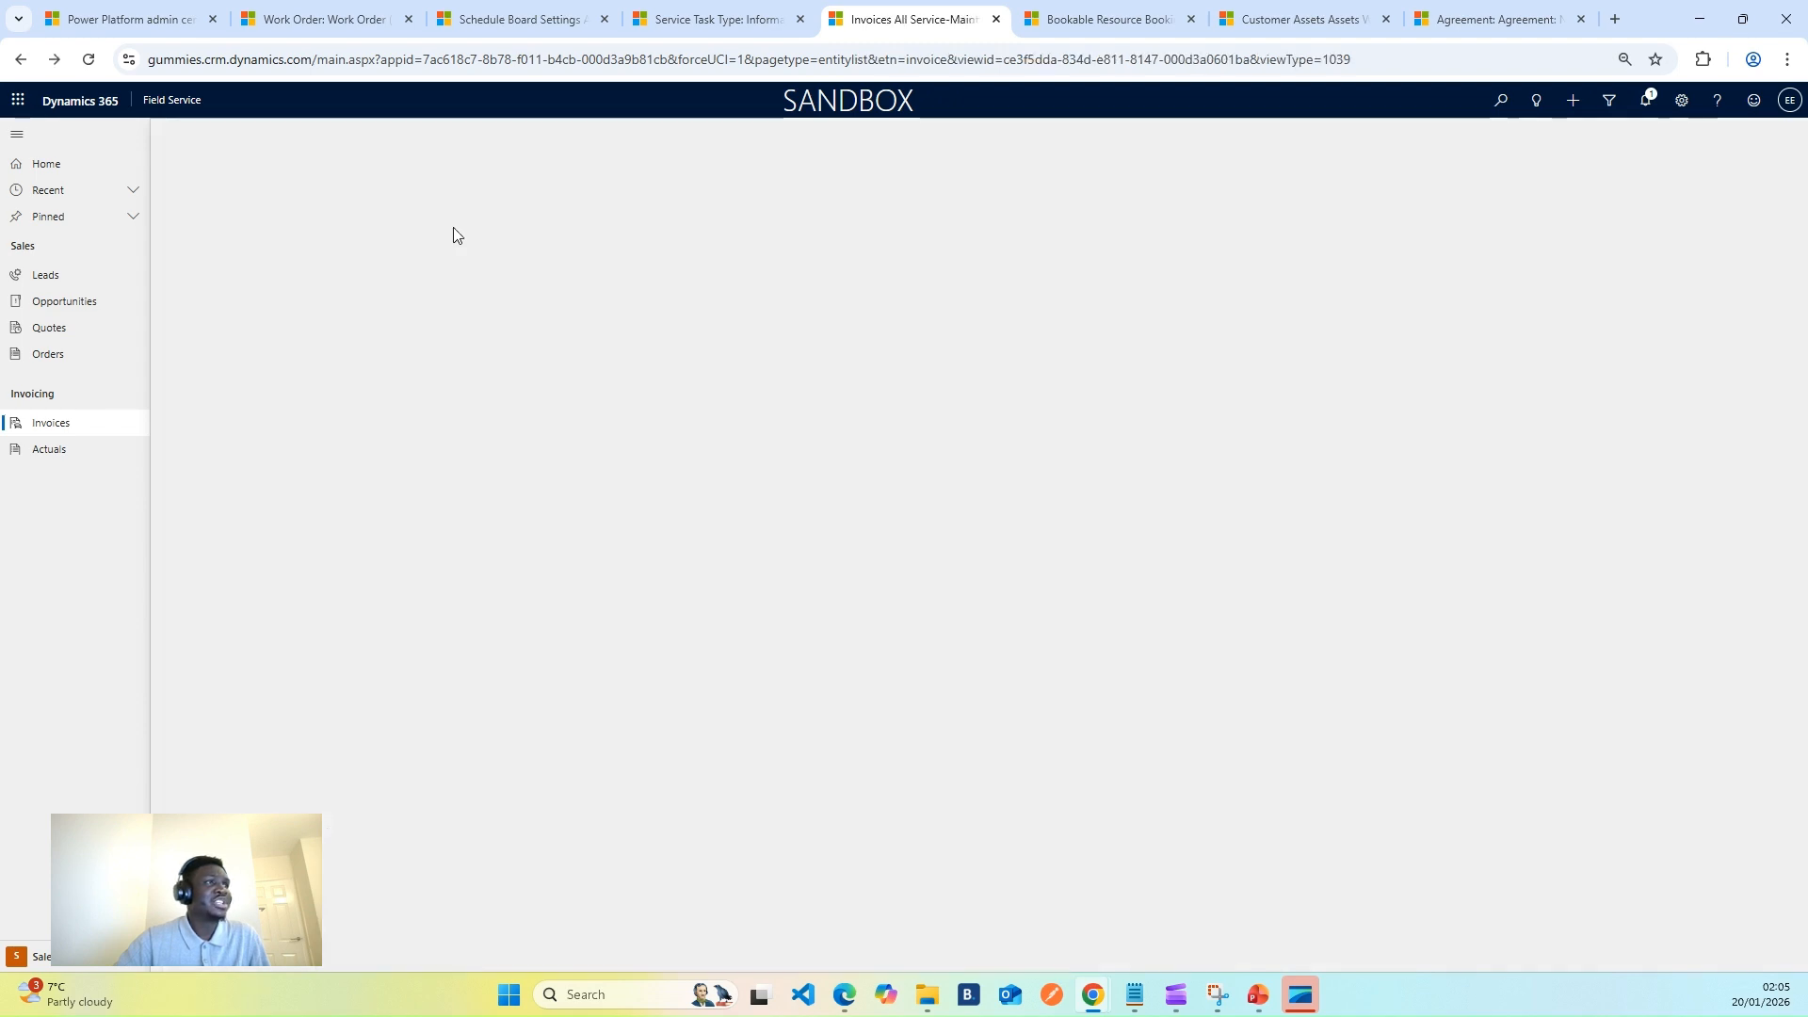
pyautogui.click(712, 19)
# - Reload work order 00008, confirm its £0.00 Total Price, and show the Products list with the Filter line
pyautogui.click(318, 21)
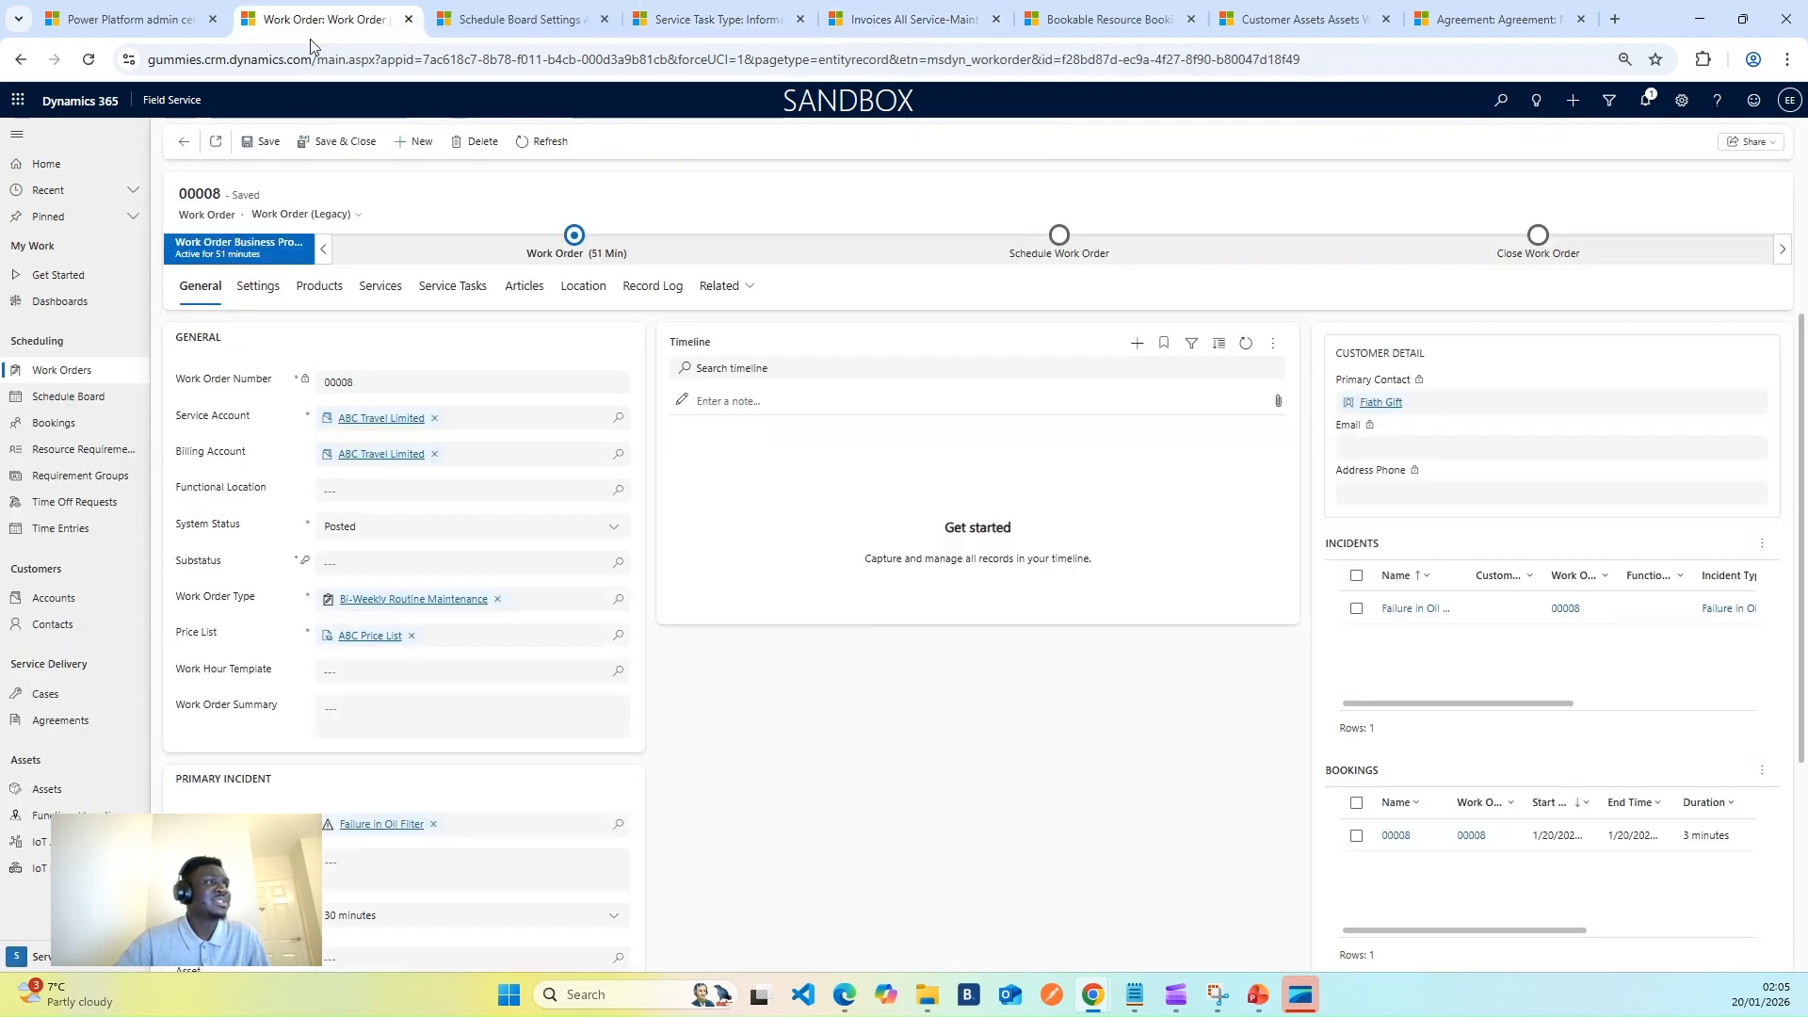
pyautogui.click(548, 142)
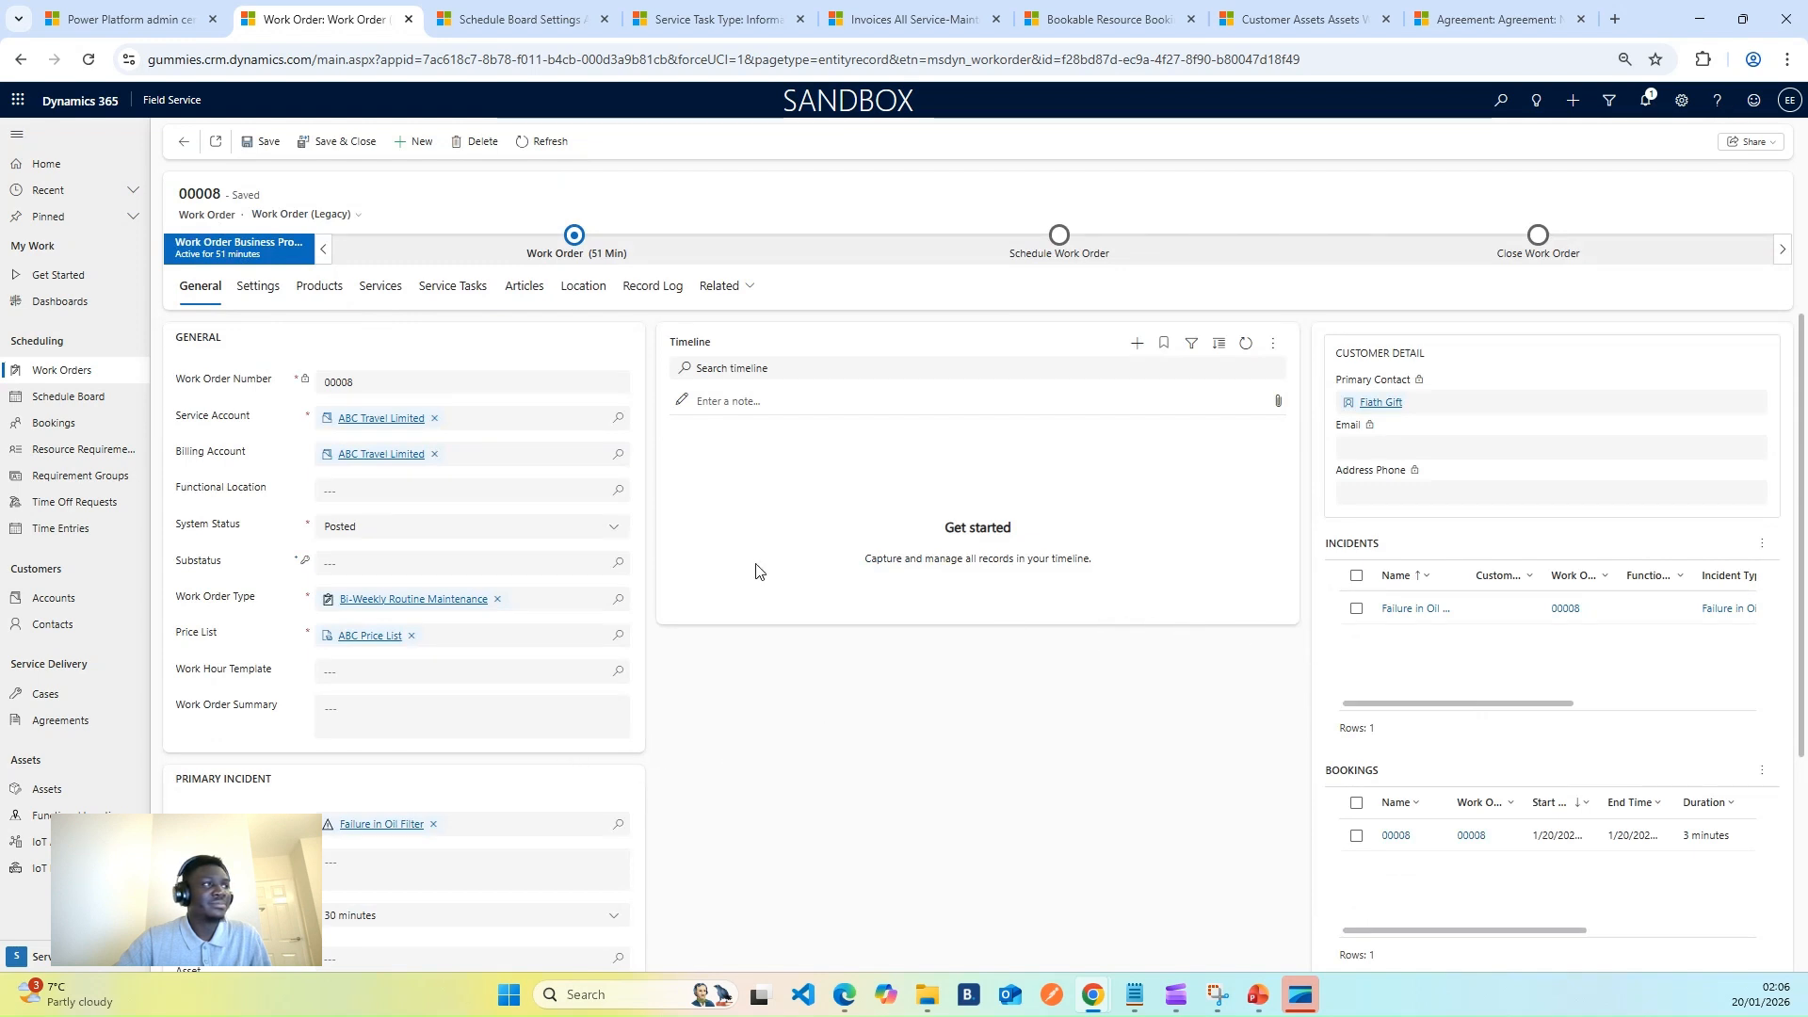
pyautogui.scroll(-3, 1225, 648)
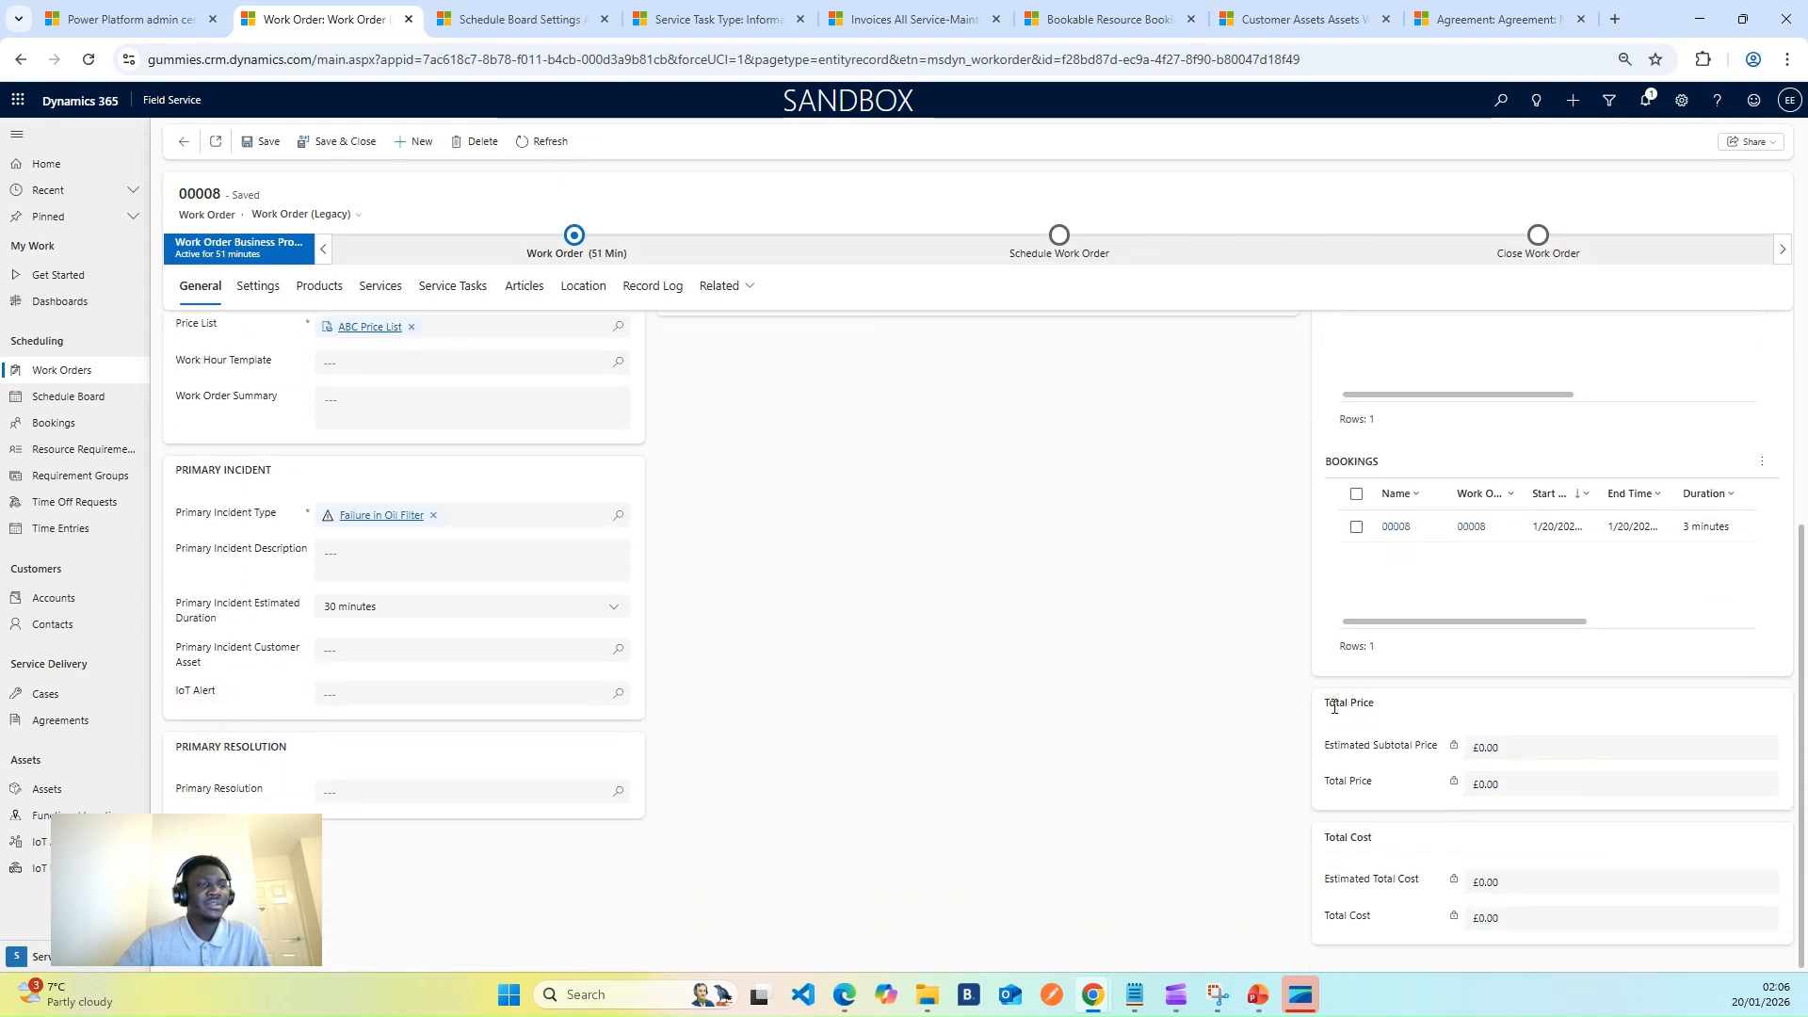
pyautogui.doubleClick(1497, 781)
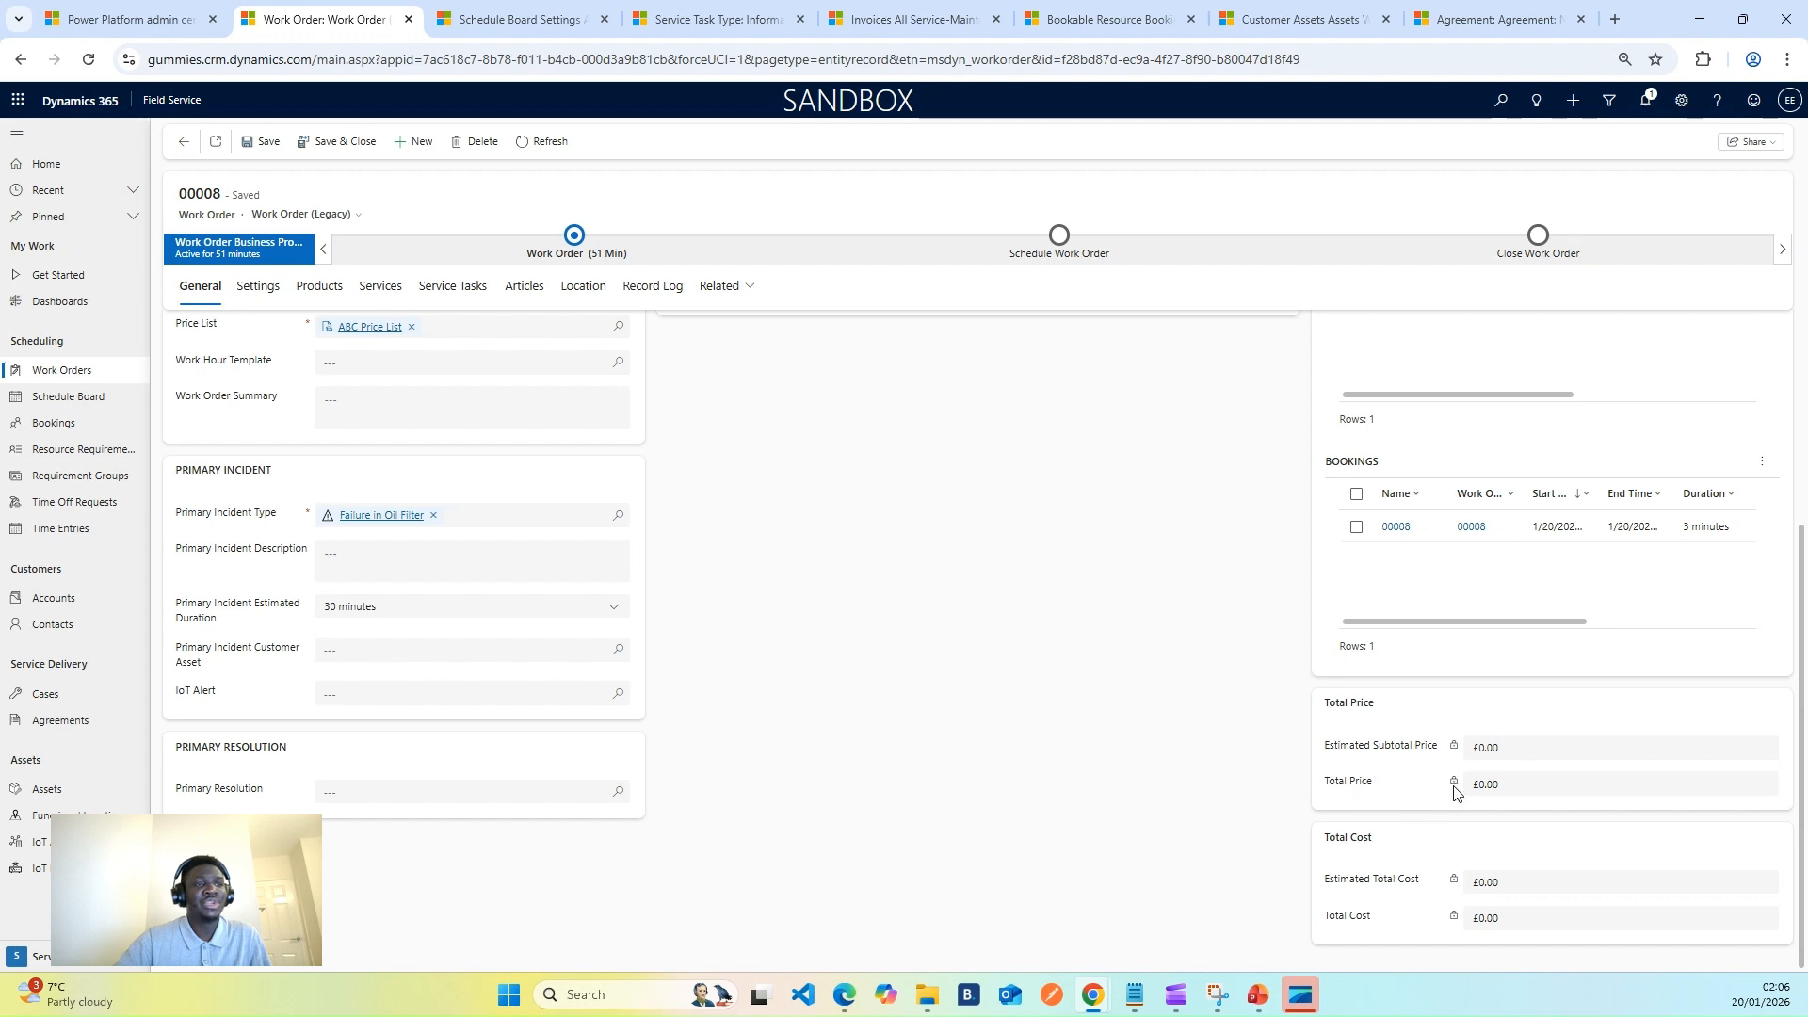
pyautogui.moveTo(1330, 781); pyautogui.dragTo(1522, 784)
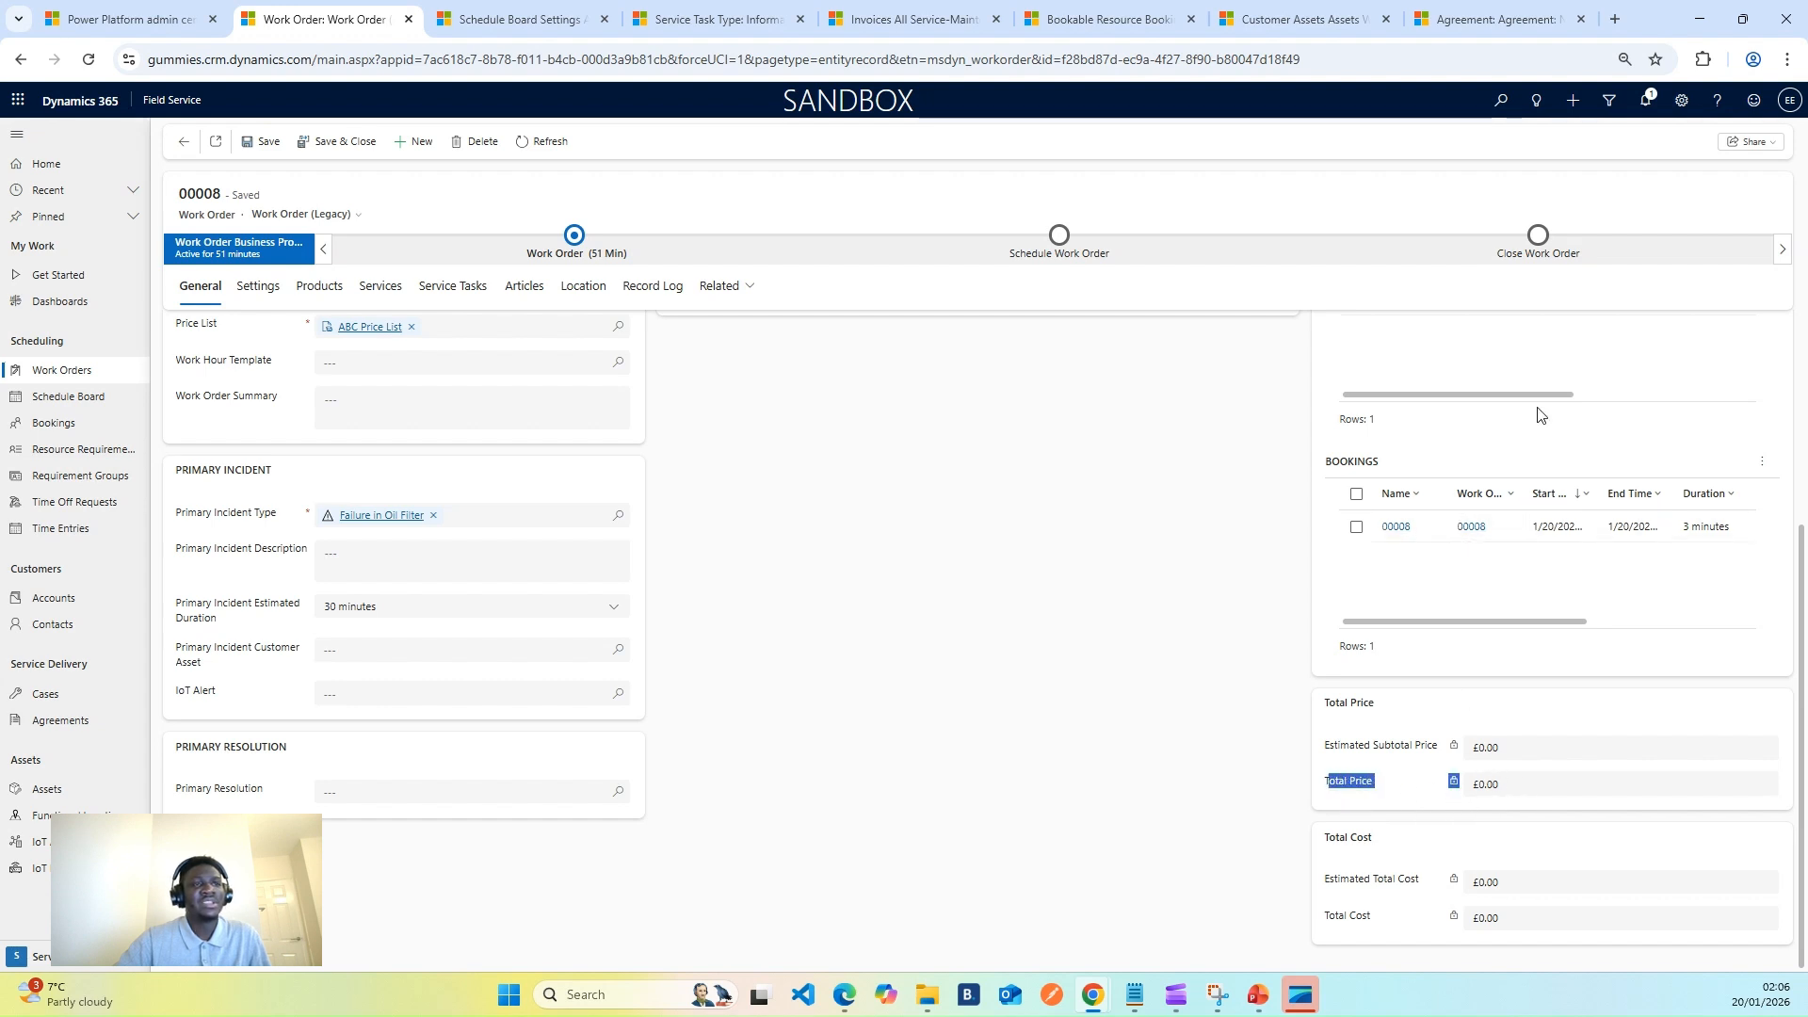
pyautogui.click(1399, 723)
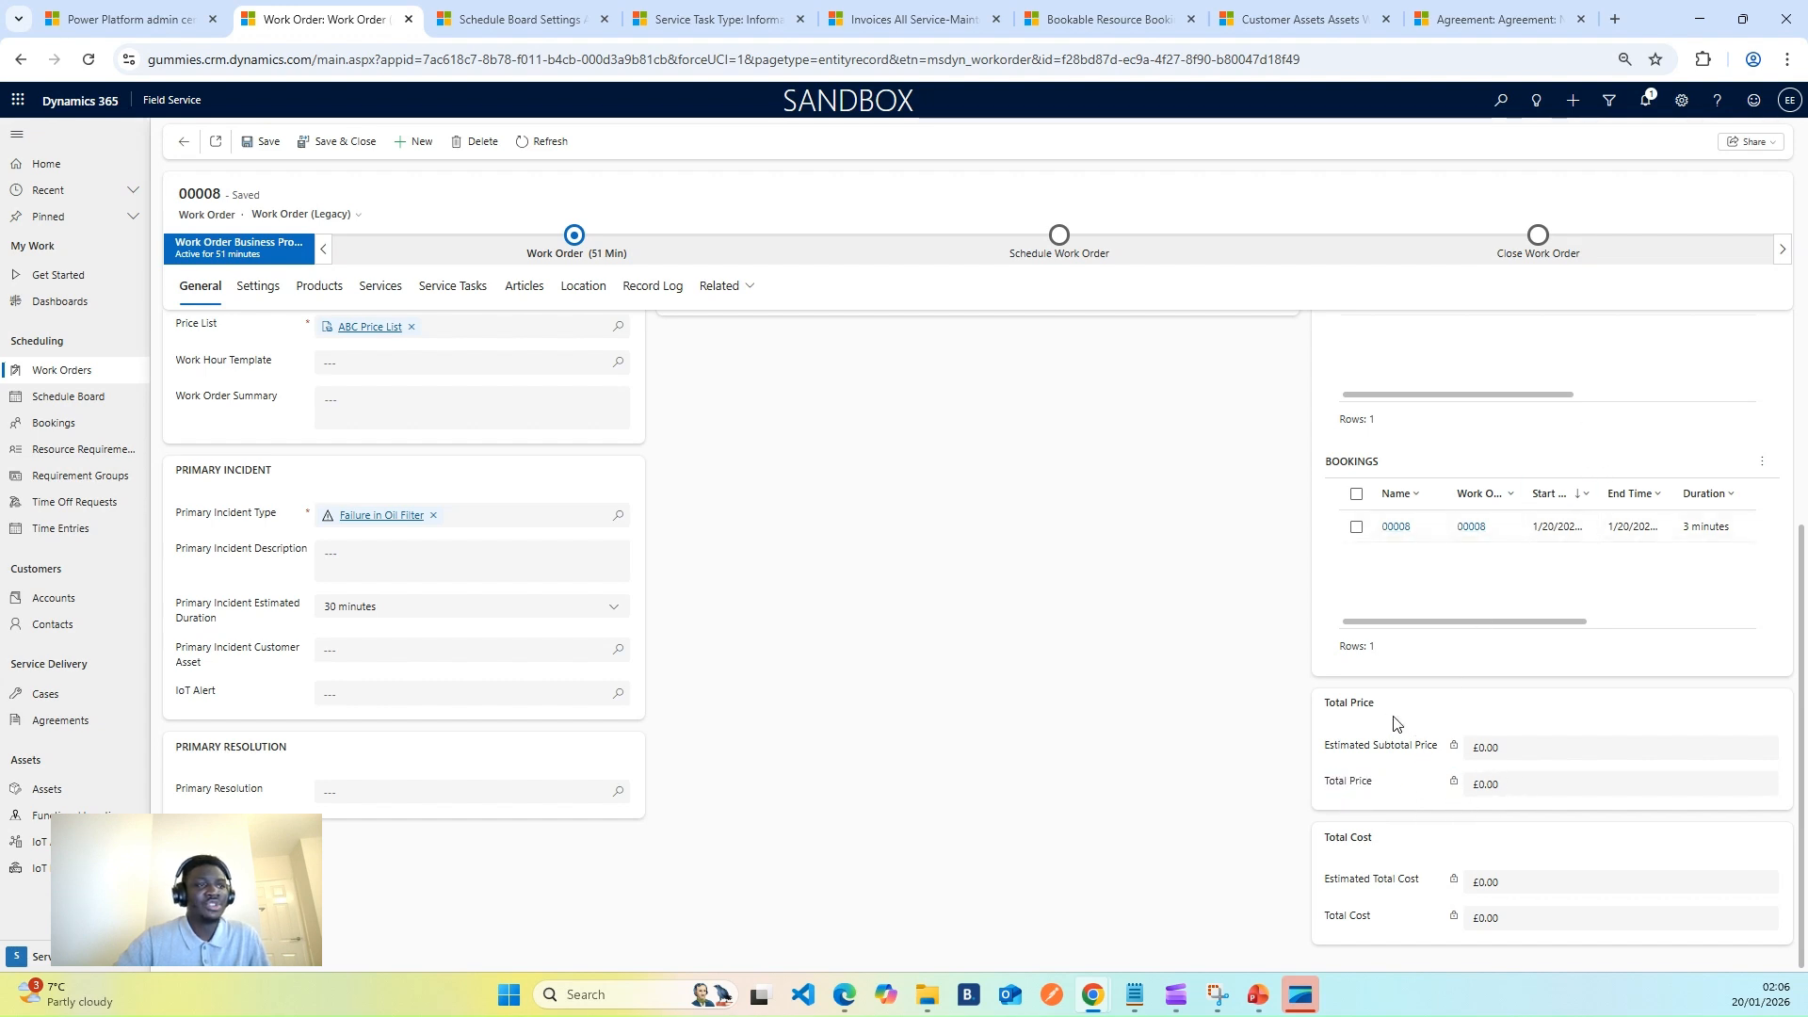
pyautogui.click(323, 288)
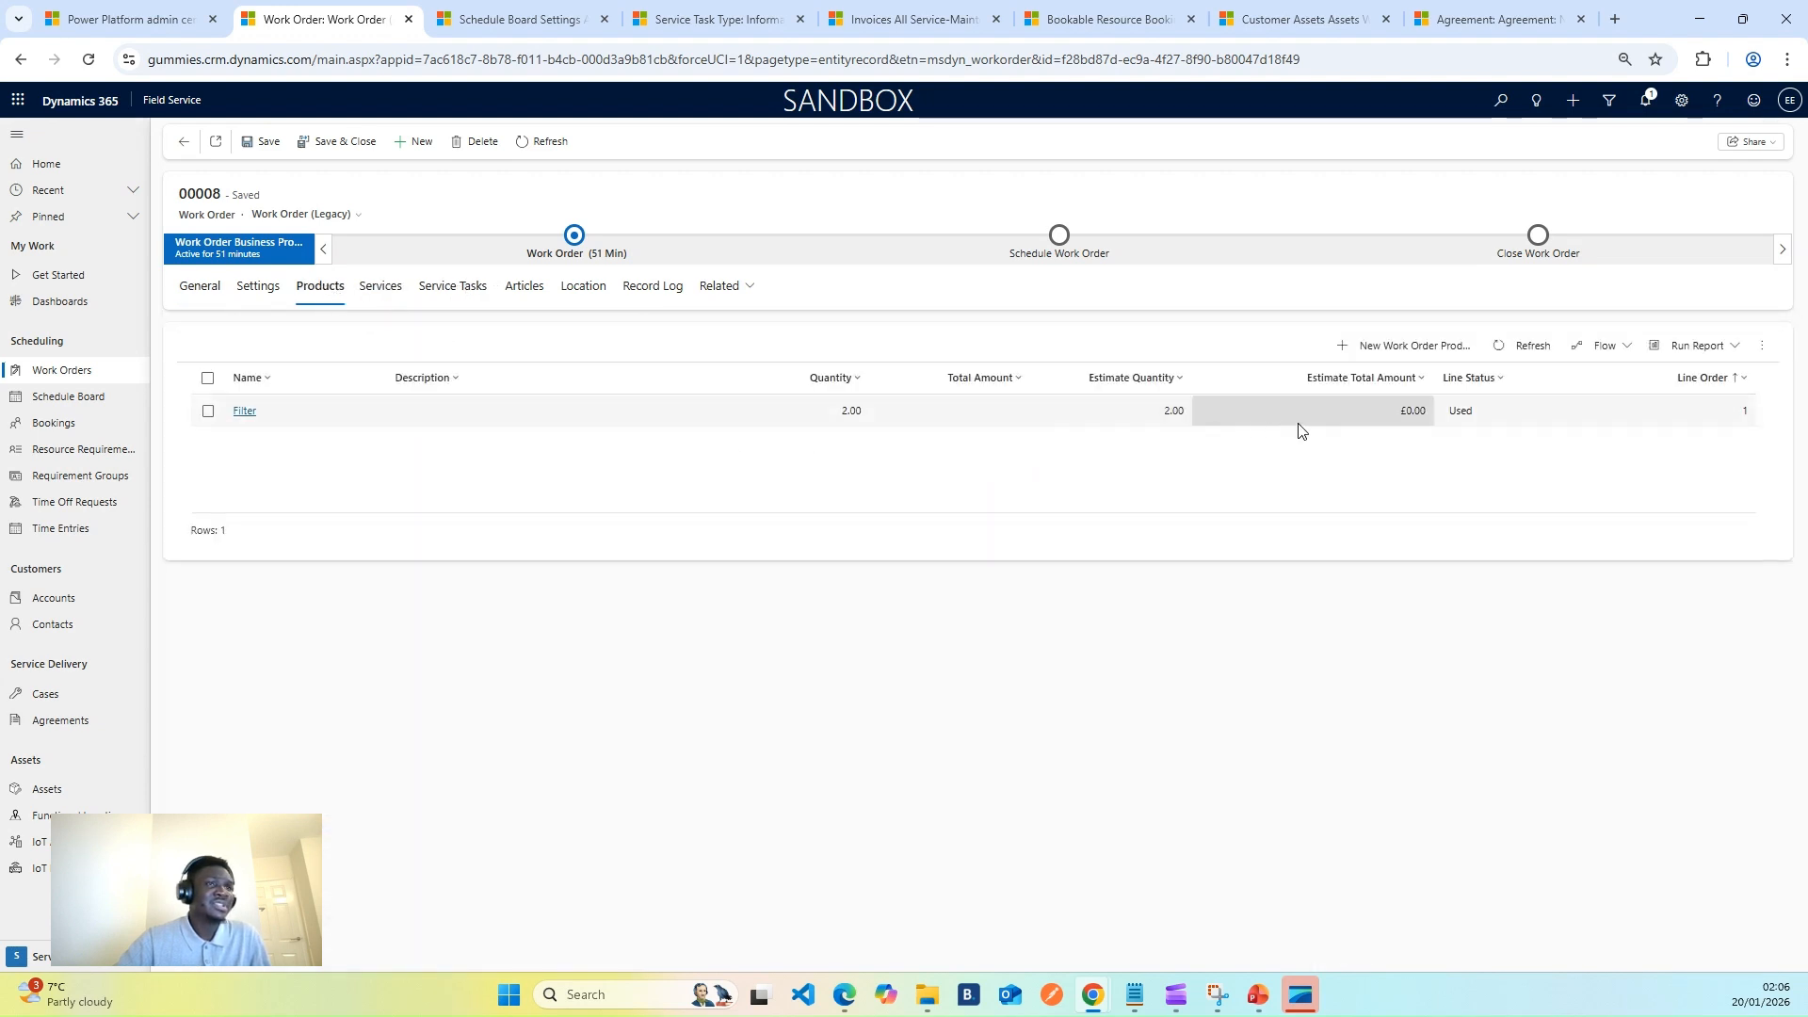
# - Open the Filter work order product record and show its estimate pricing fields
pyautogui.click(694, 412)
pyautogui.doubleClick(706, 417)
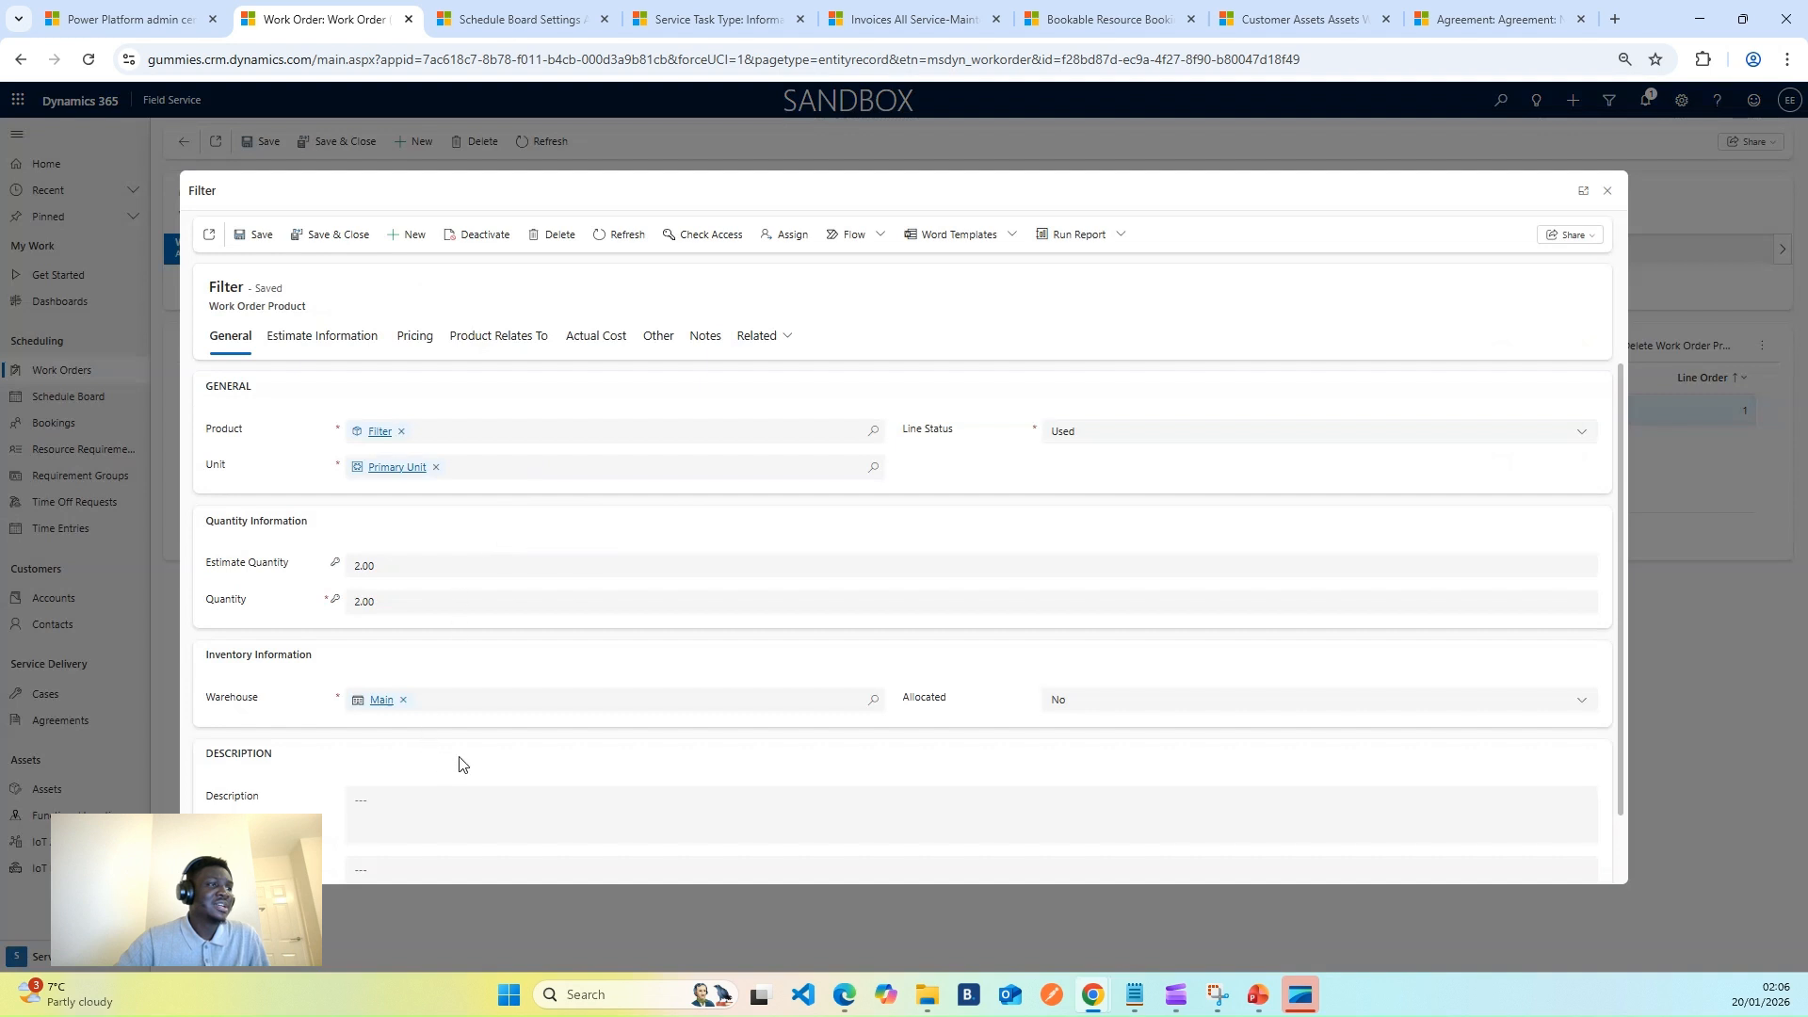
pyautogui.scroll(-1, 541, 764)
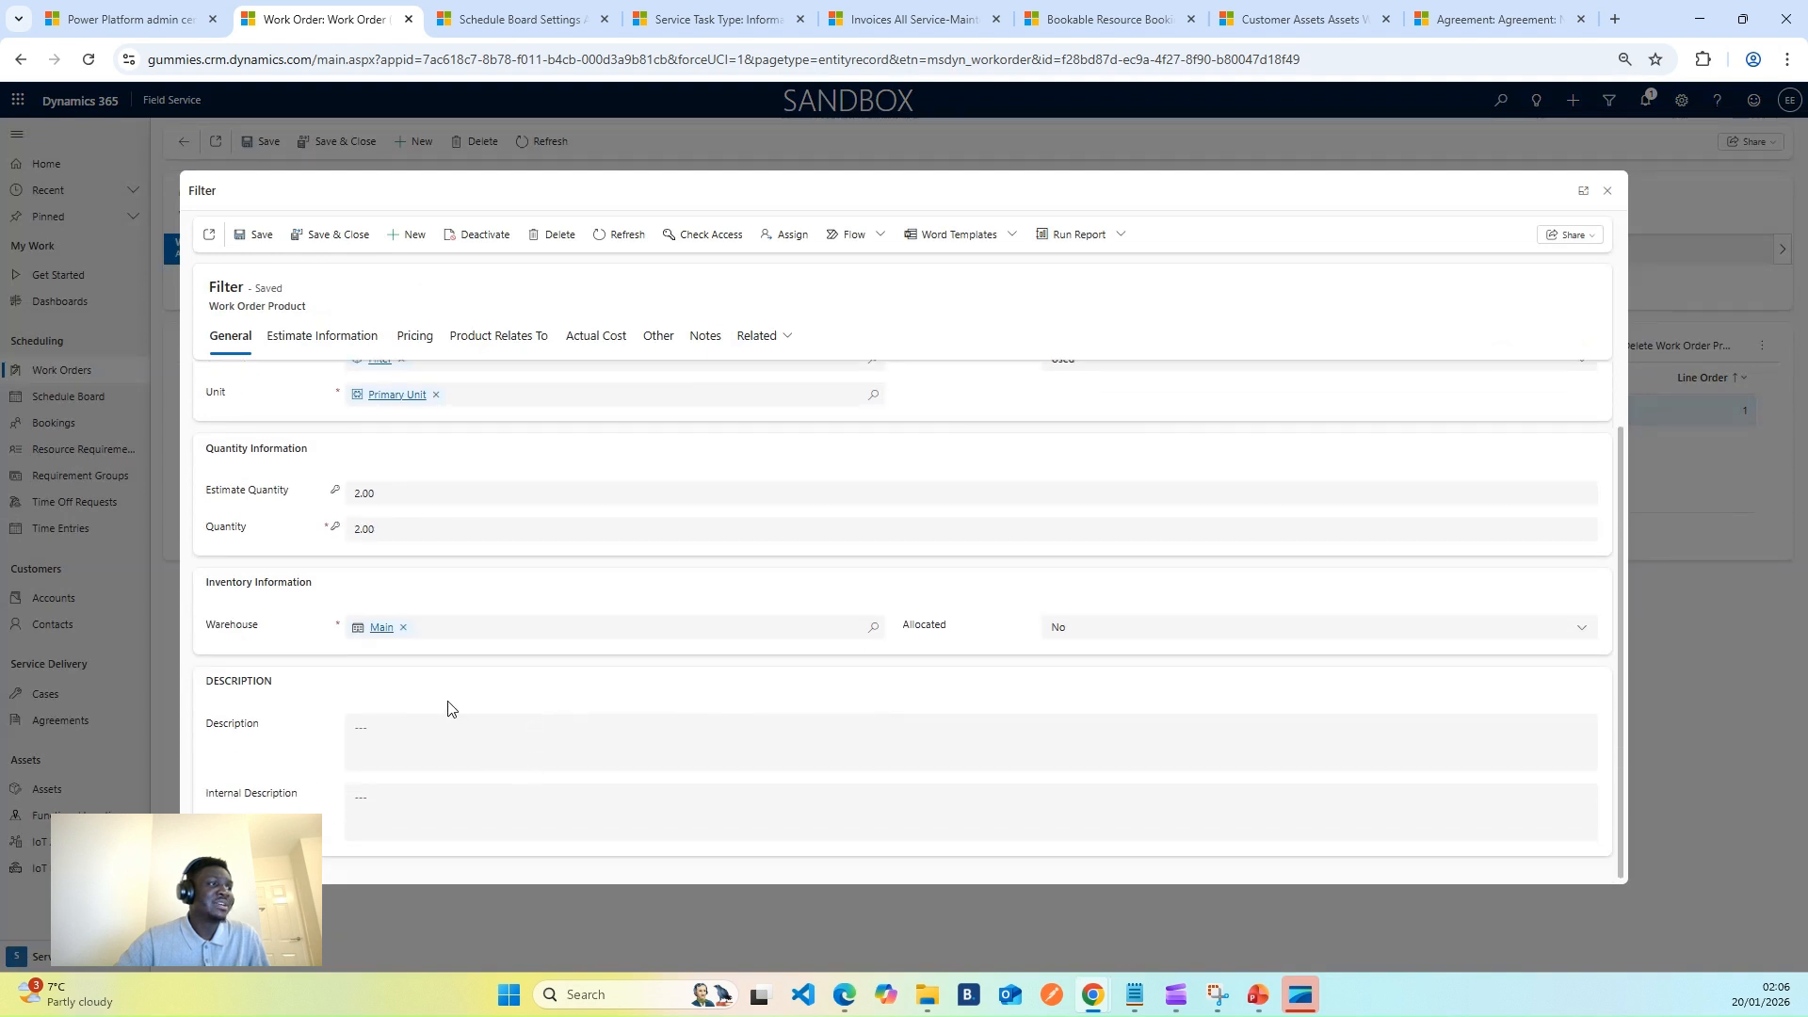
pyautogui.scroll(1, 447, 708)
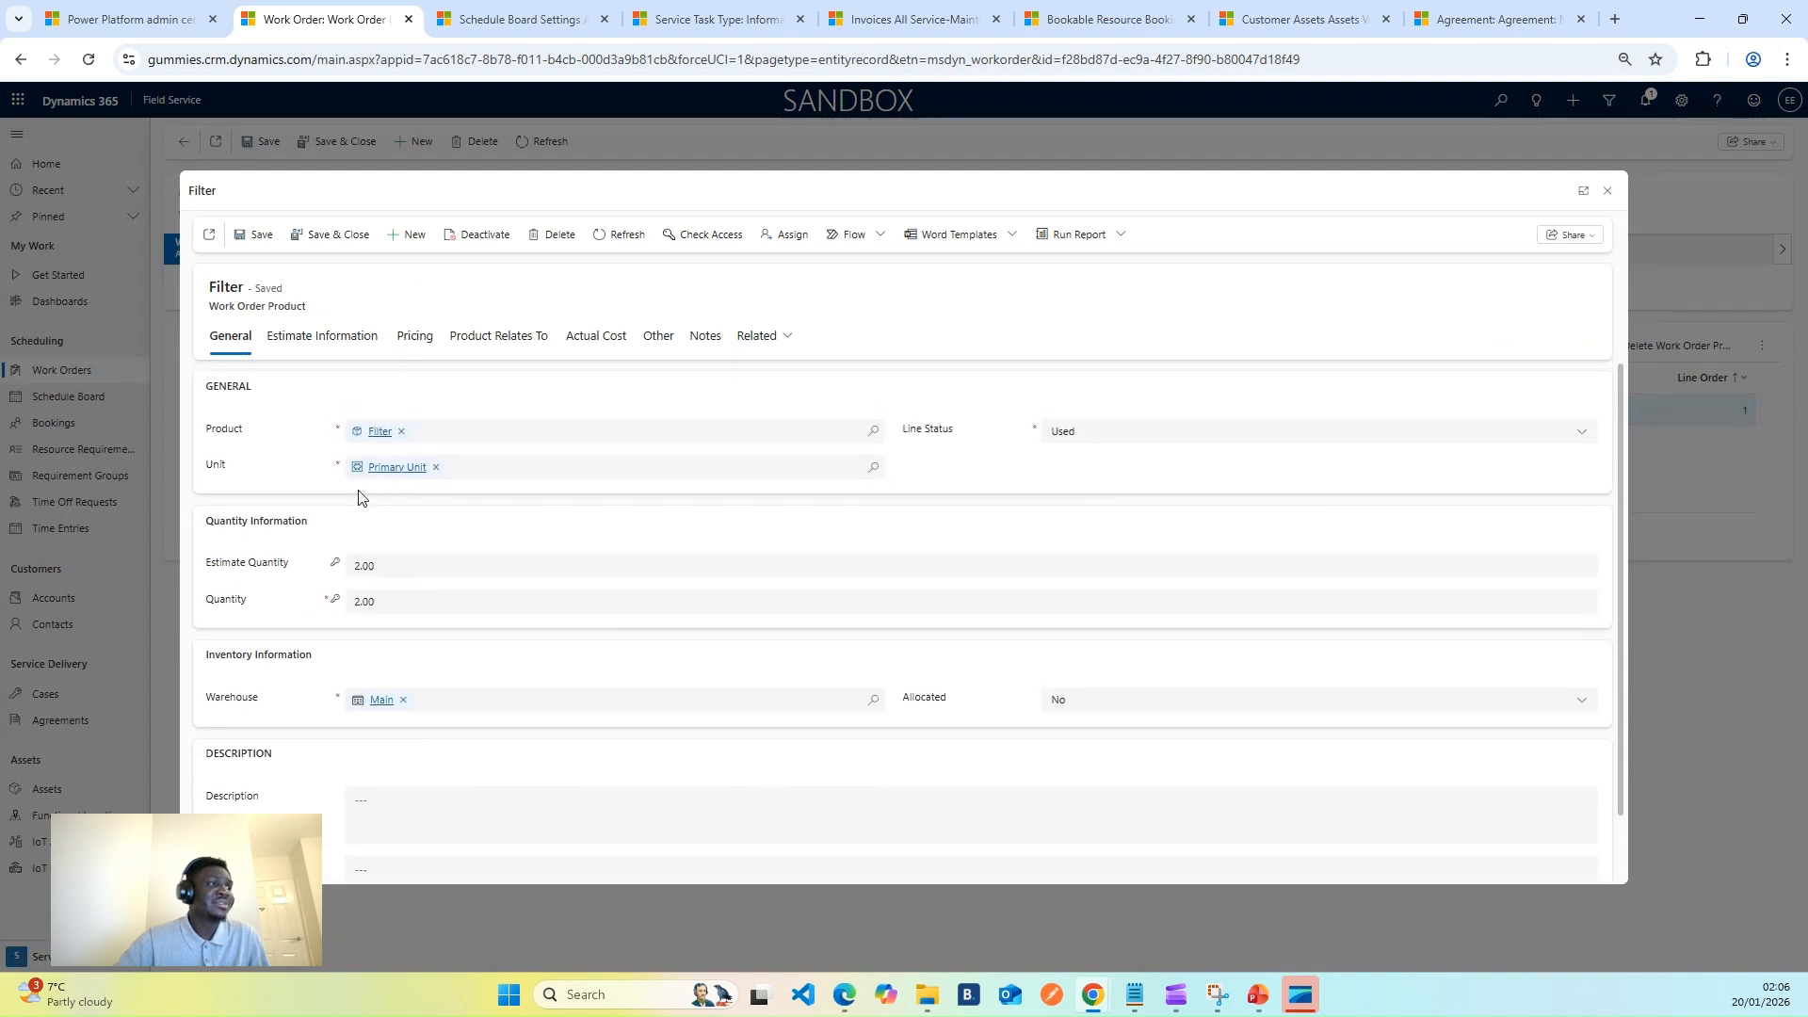
pyautogui.click(356, 341)
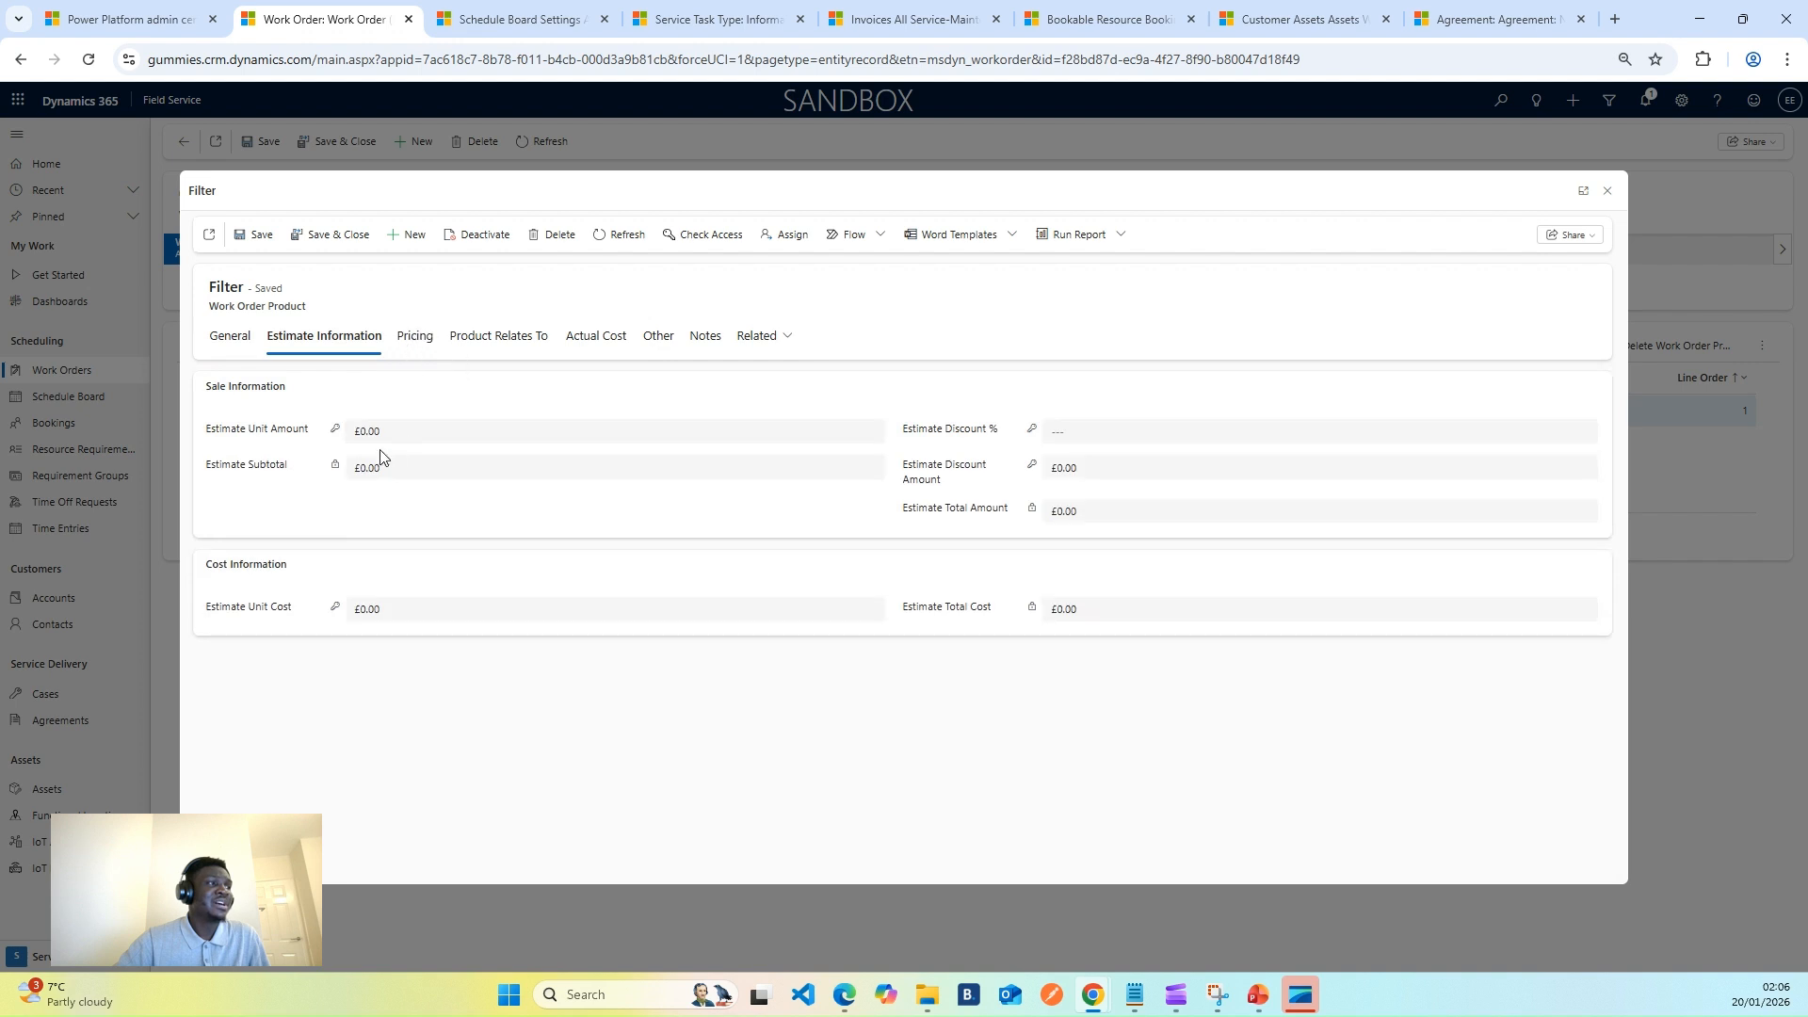
# - Set Filter's Estimate Unit Amount to £100.00, save, and close the record
pyautogui.click(420, 437)
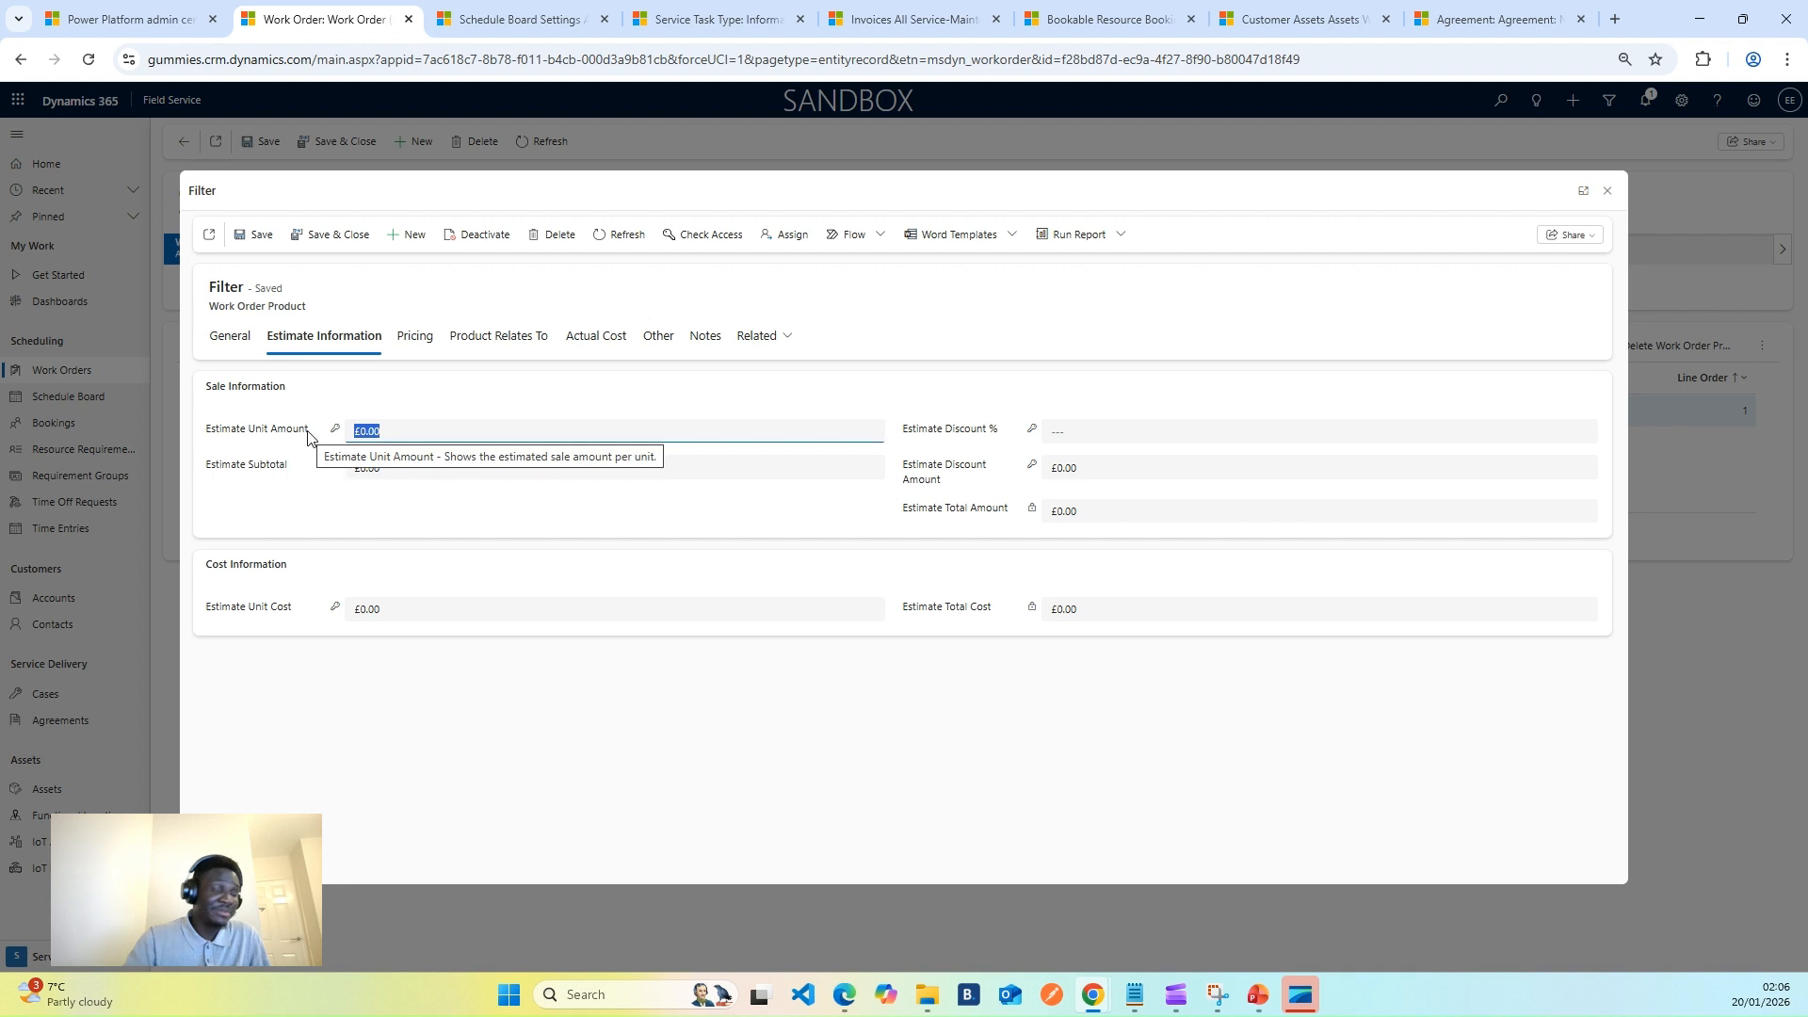
pyautogui.write('100')
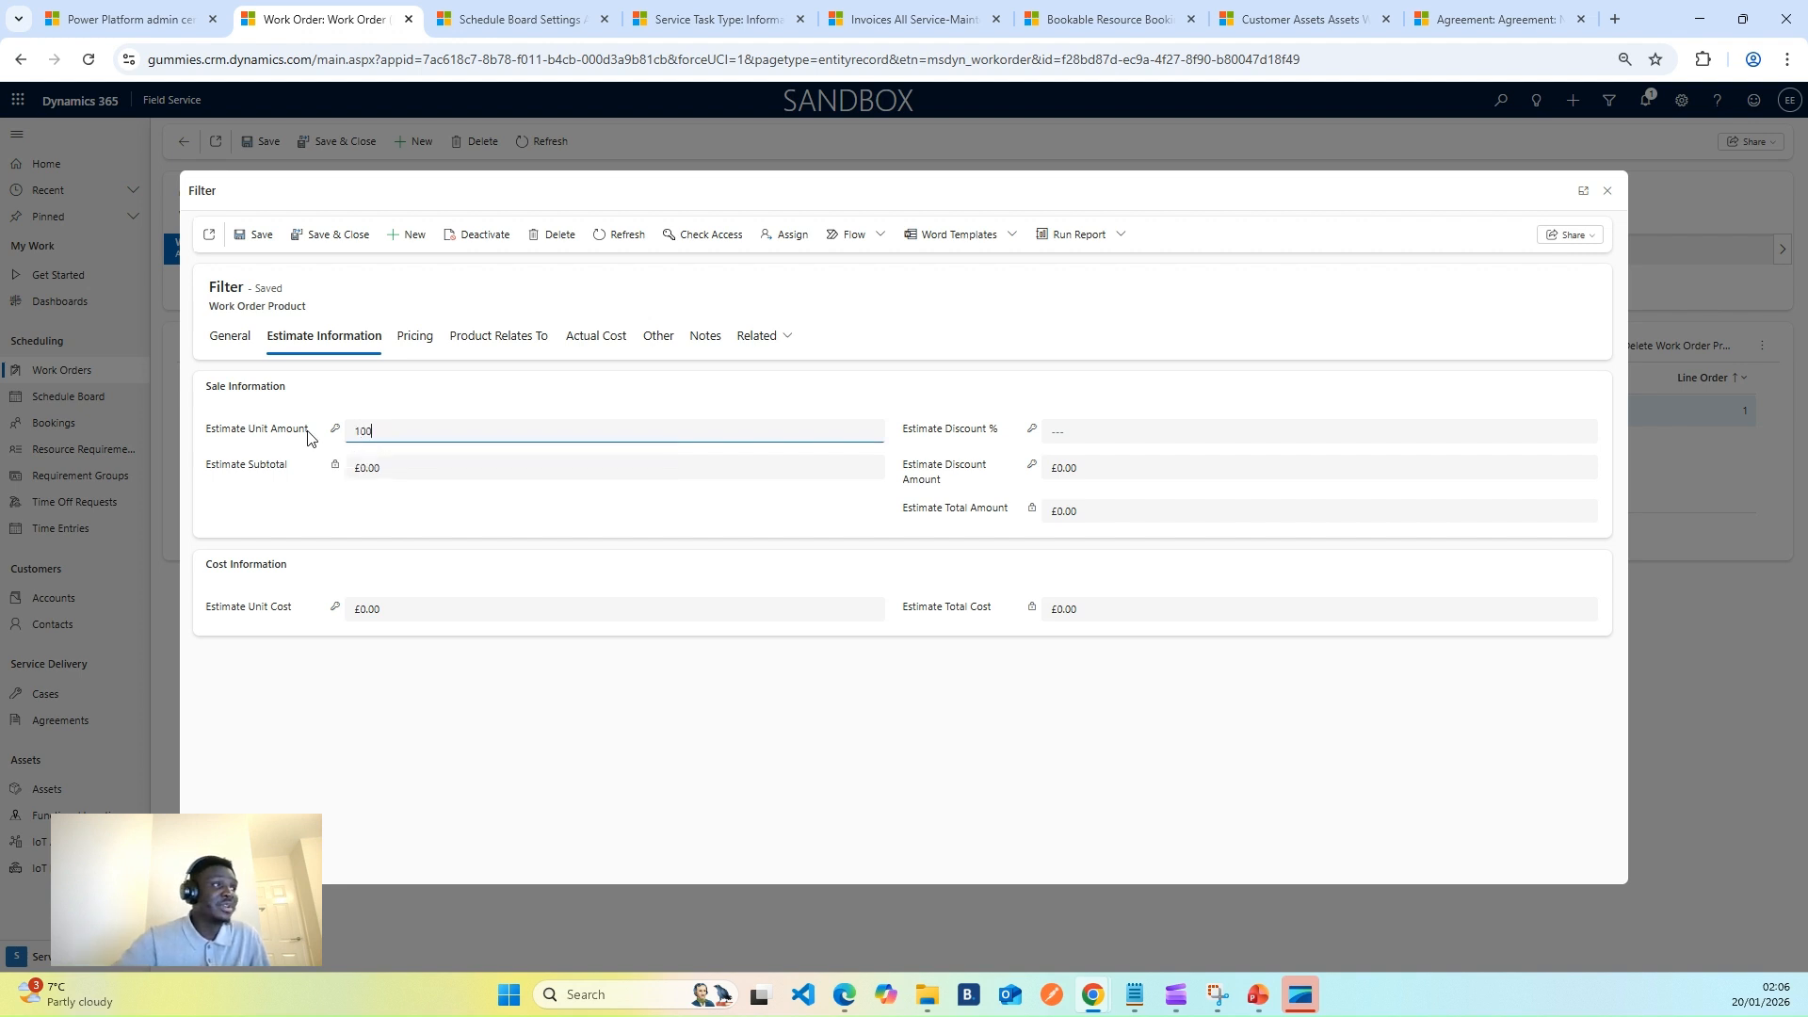
pyautogui.click(595, 411)
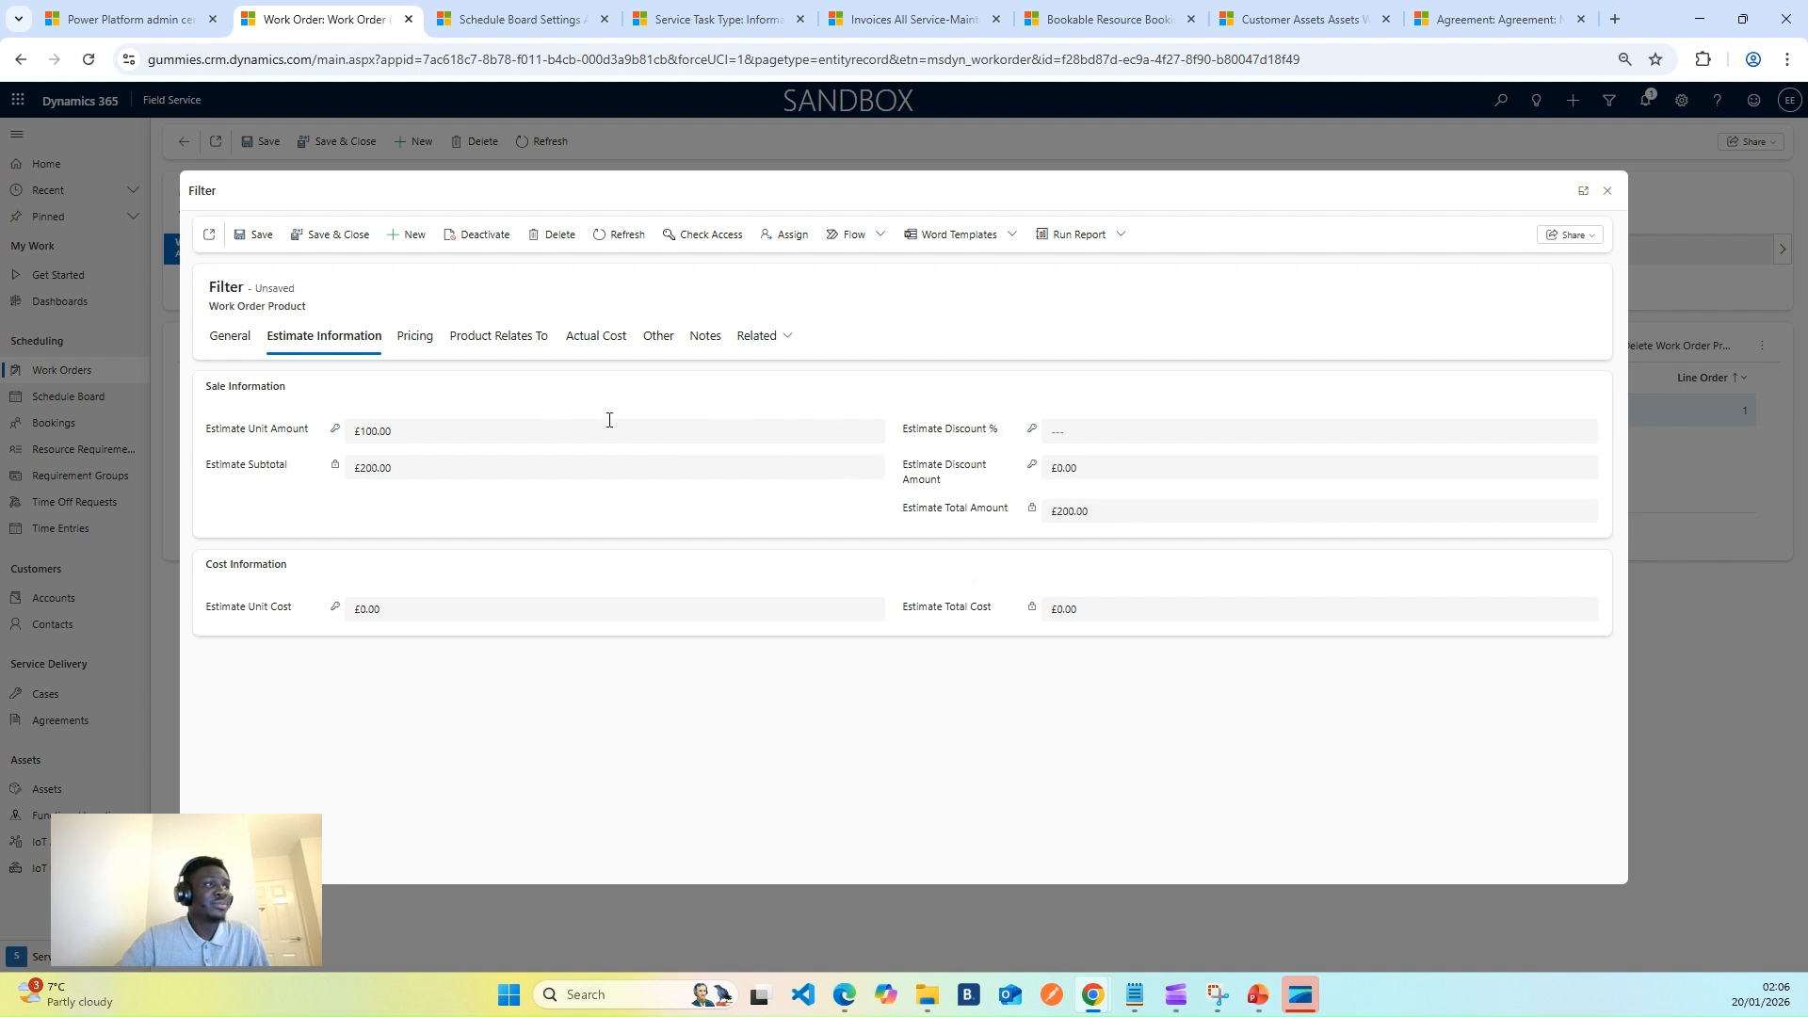
pyautogui.click(247, 235)
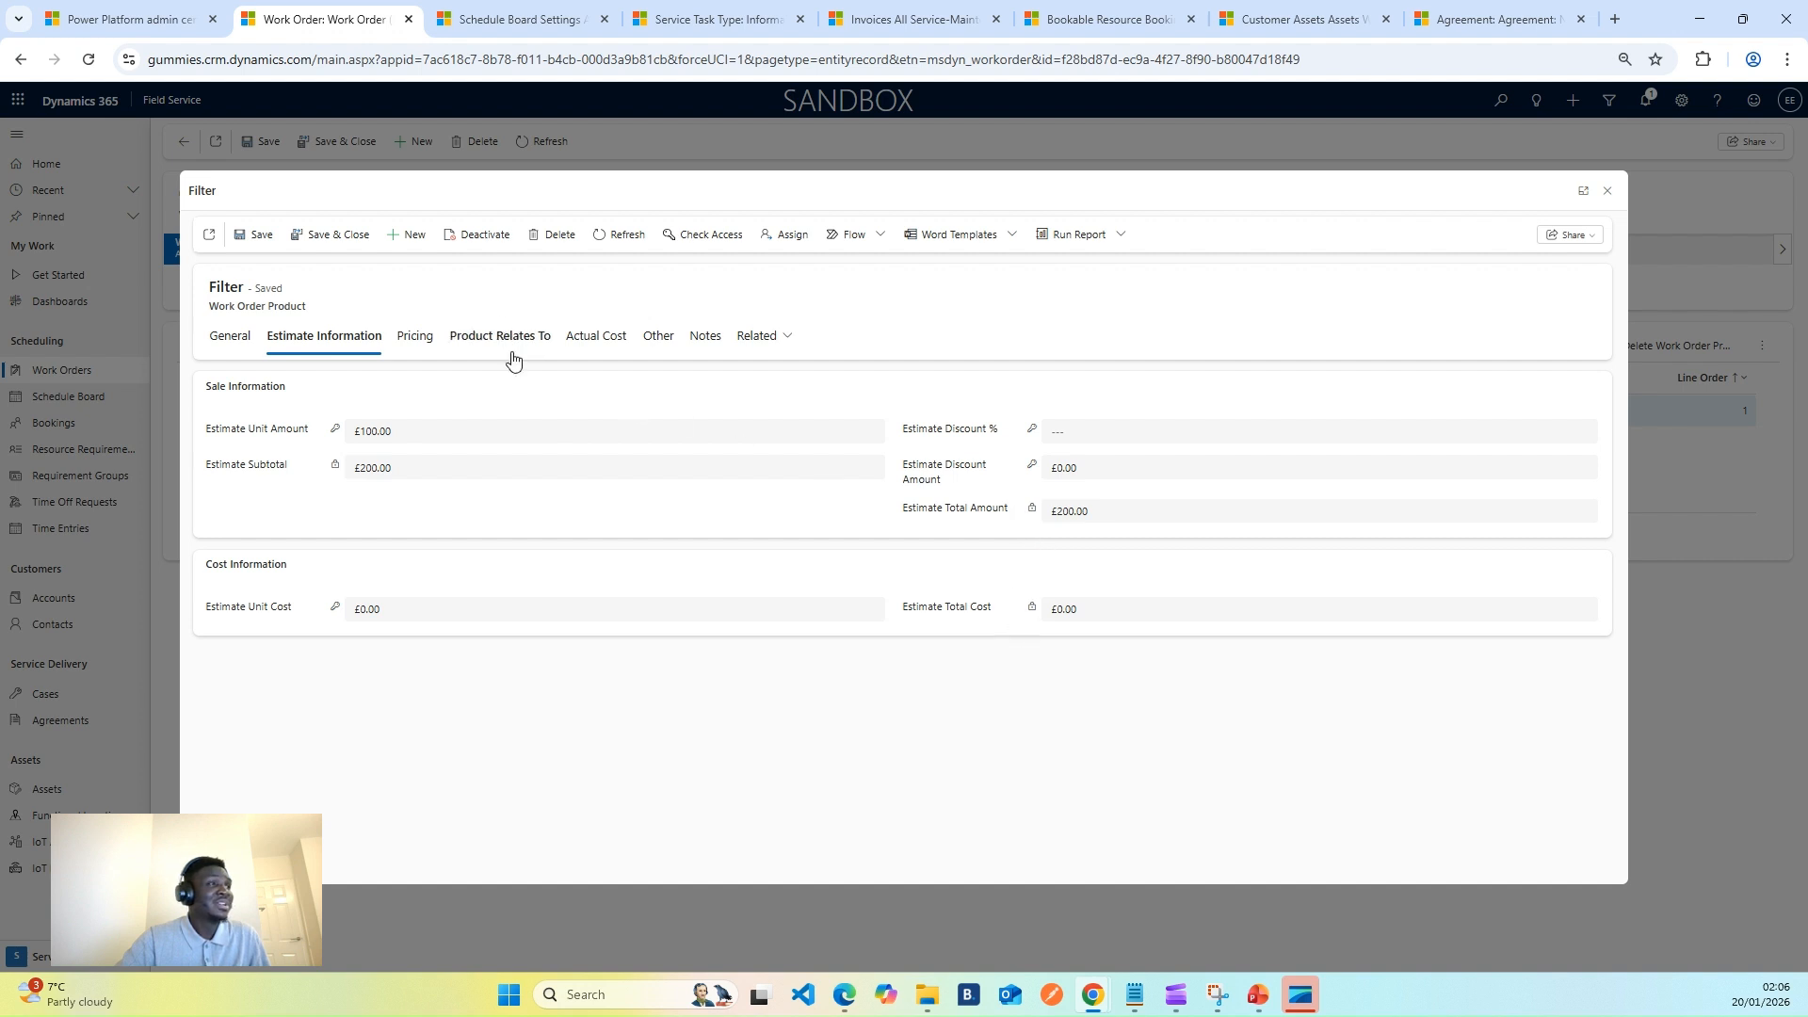
pyautogui.click(234, 344)
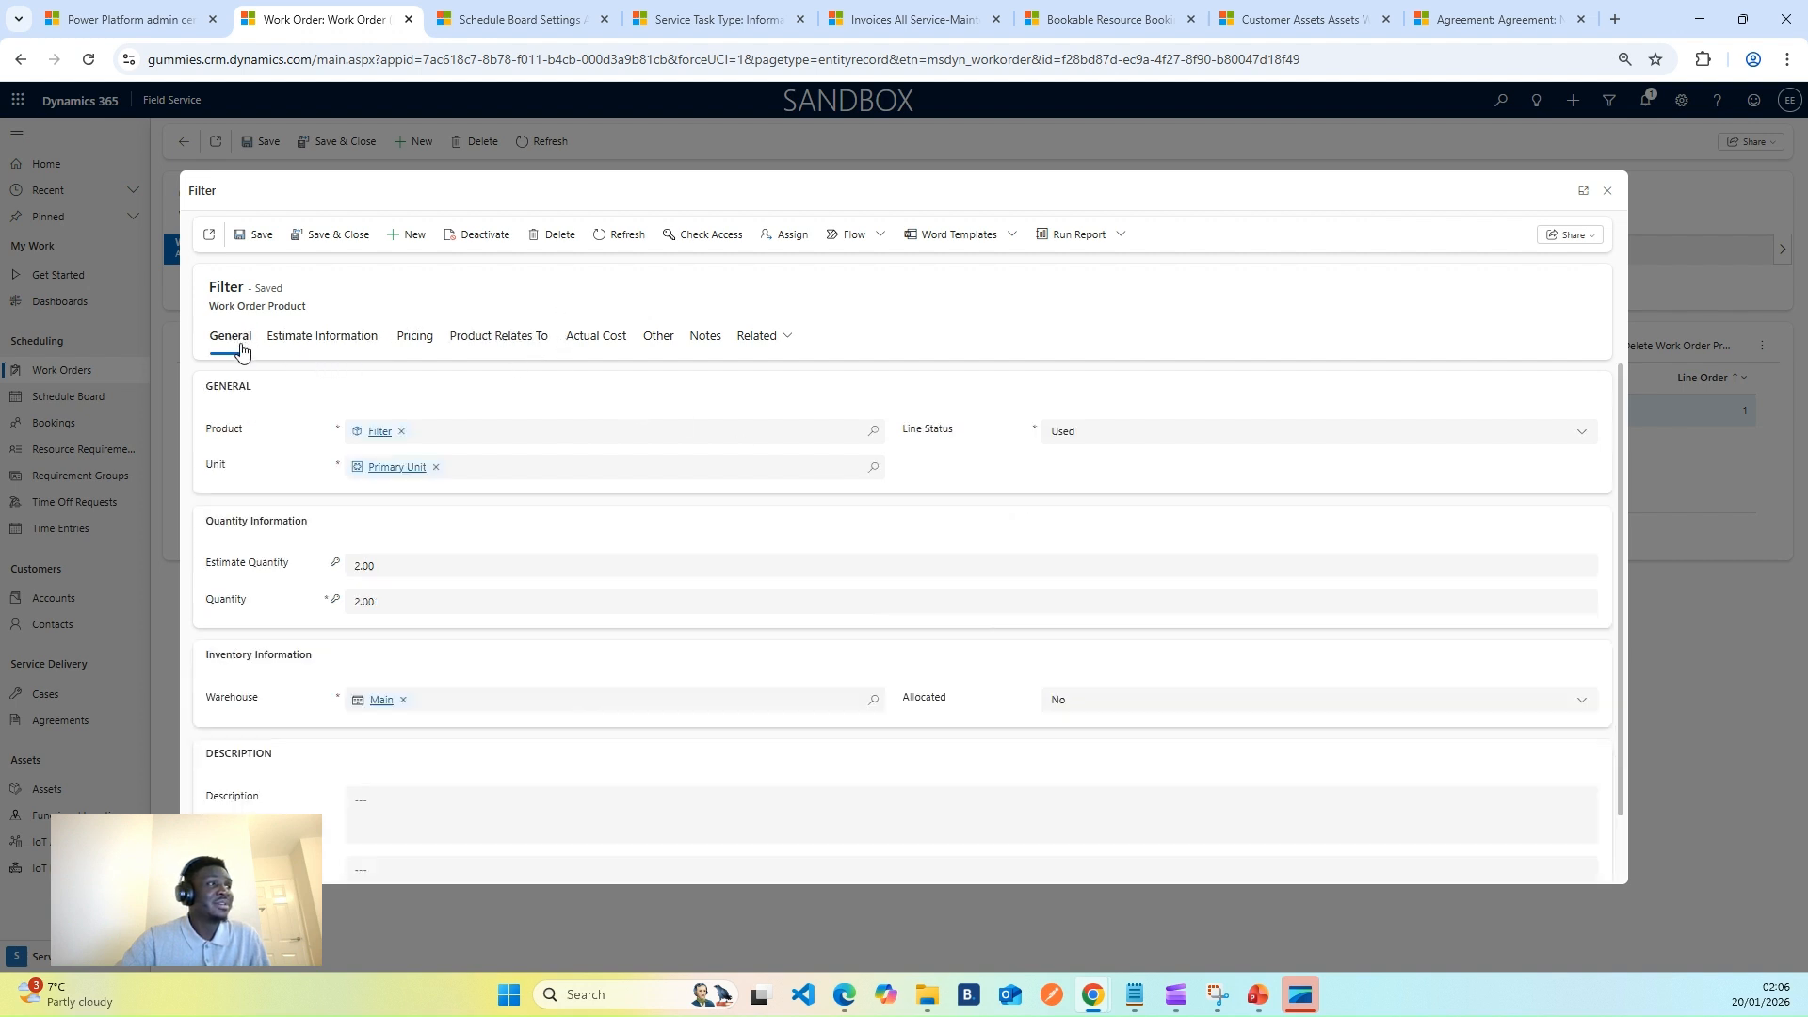
pyautogui.click(330, 234)
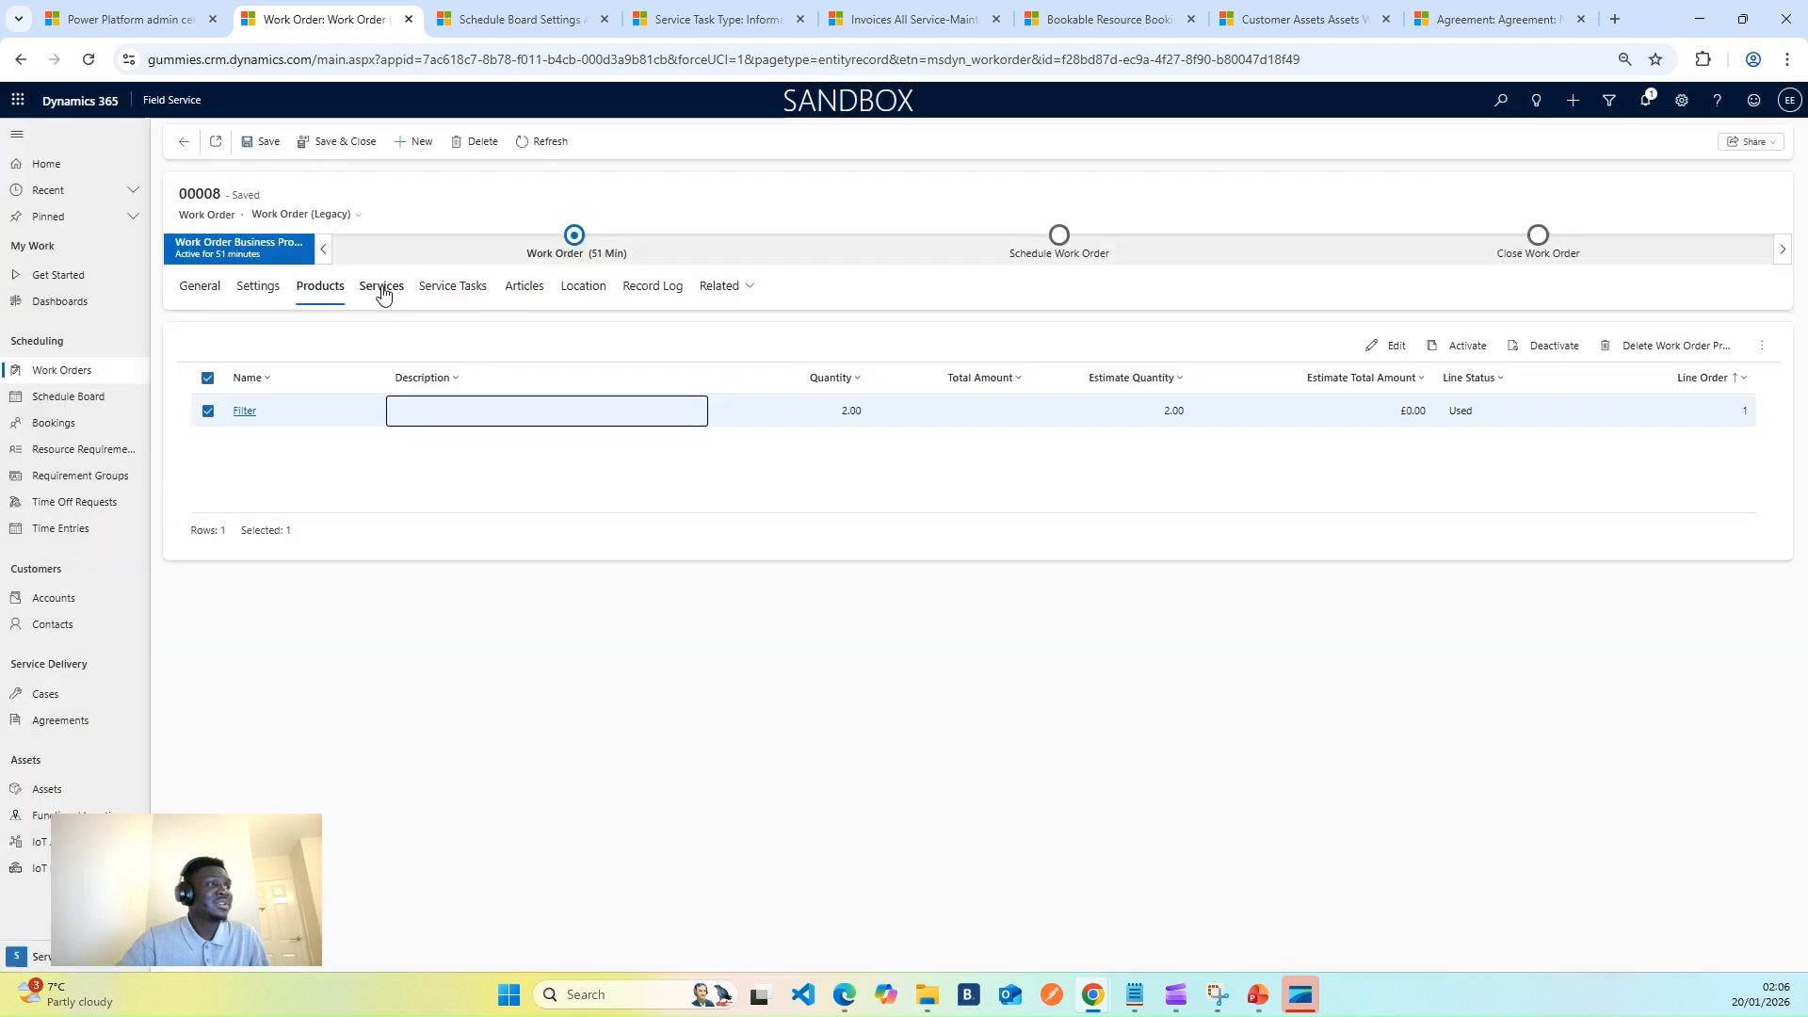
# - Open the Clean the Carbrator service and set its Estimate Unit Amount to £80.00
pyautogui.click(380, 287)
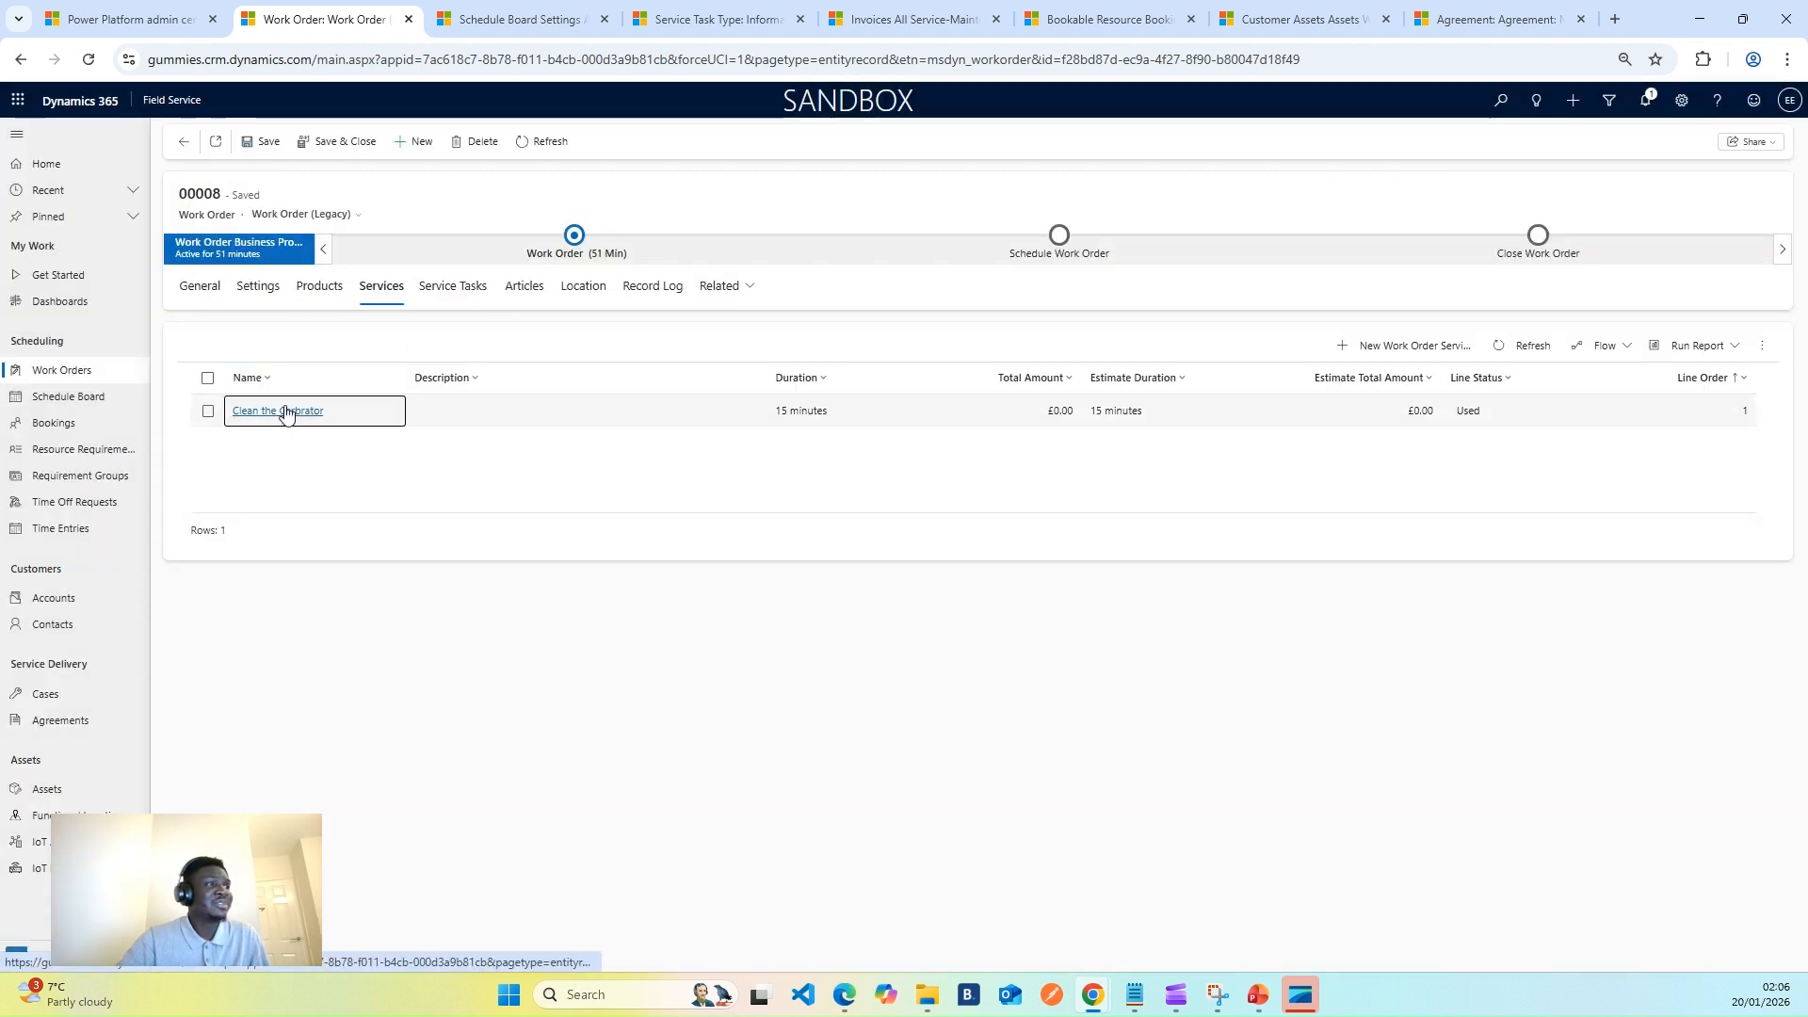
pyautogui.click(297, 413)
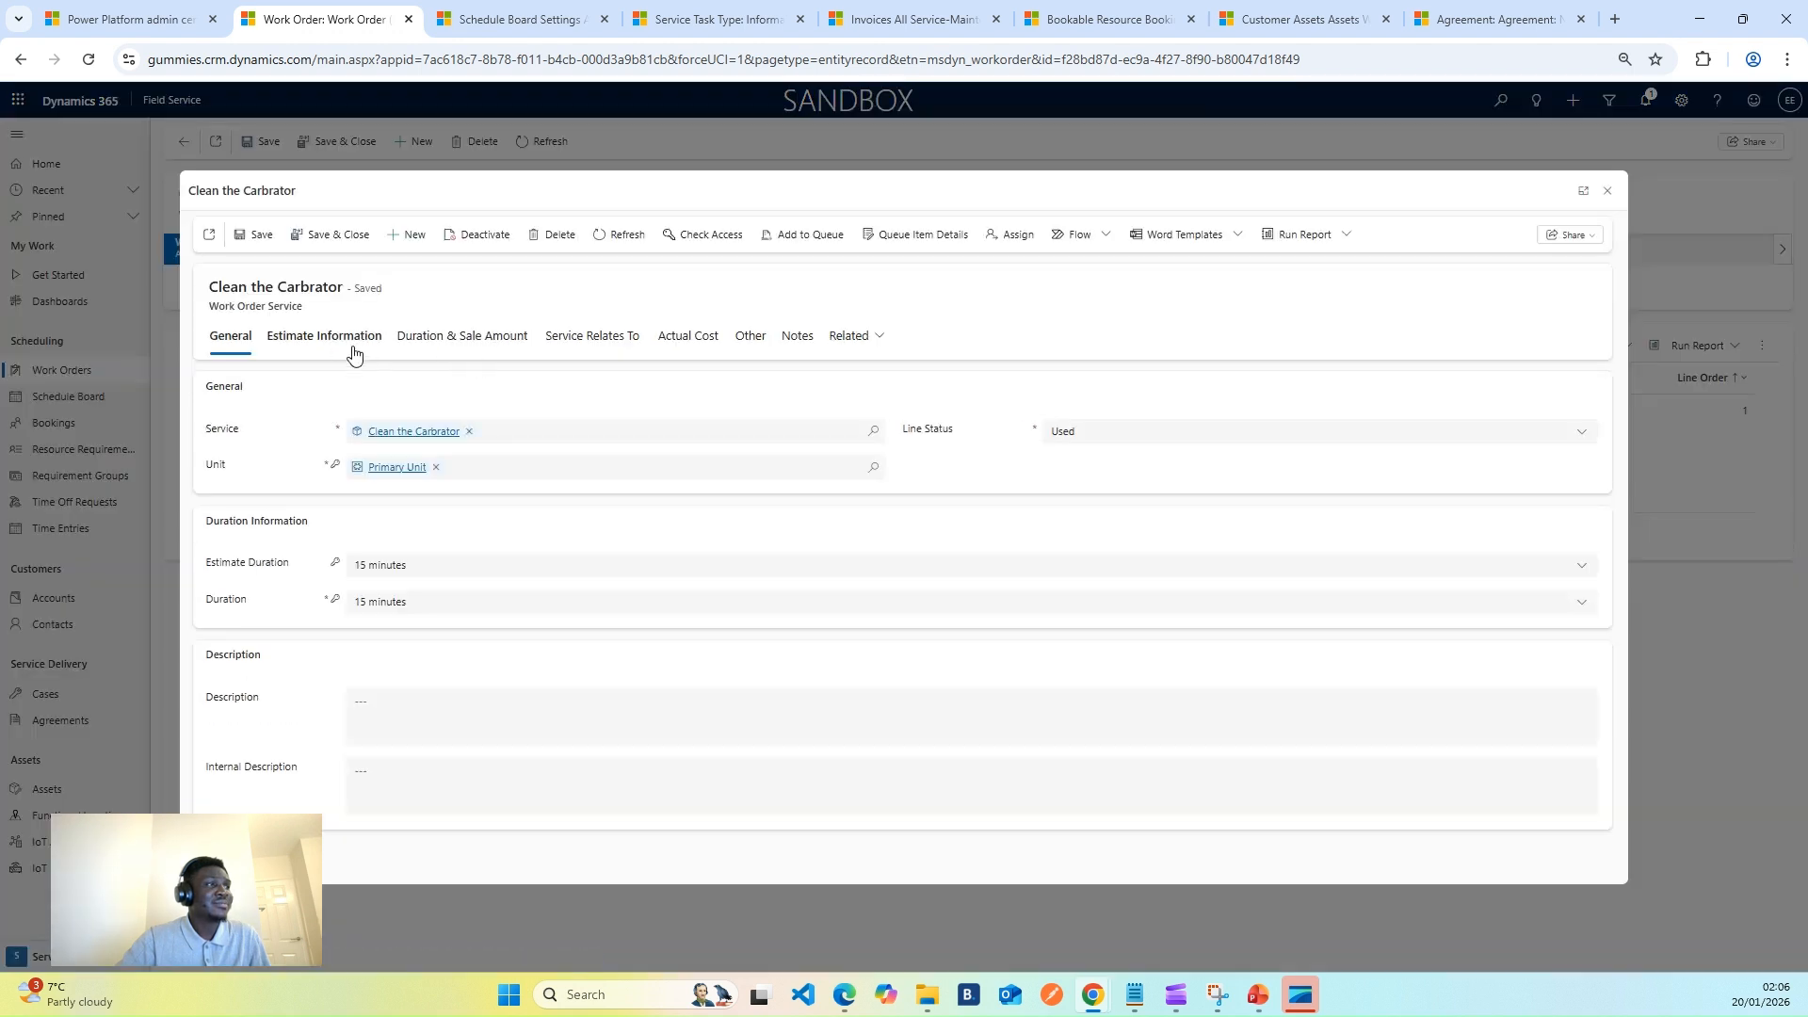
pyautogui.click(341, 340)
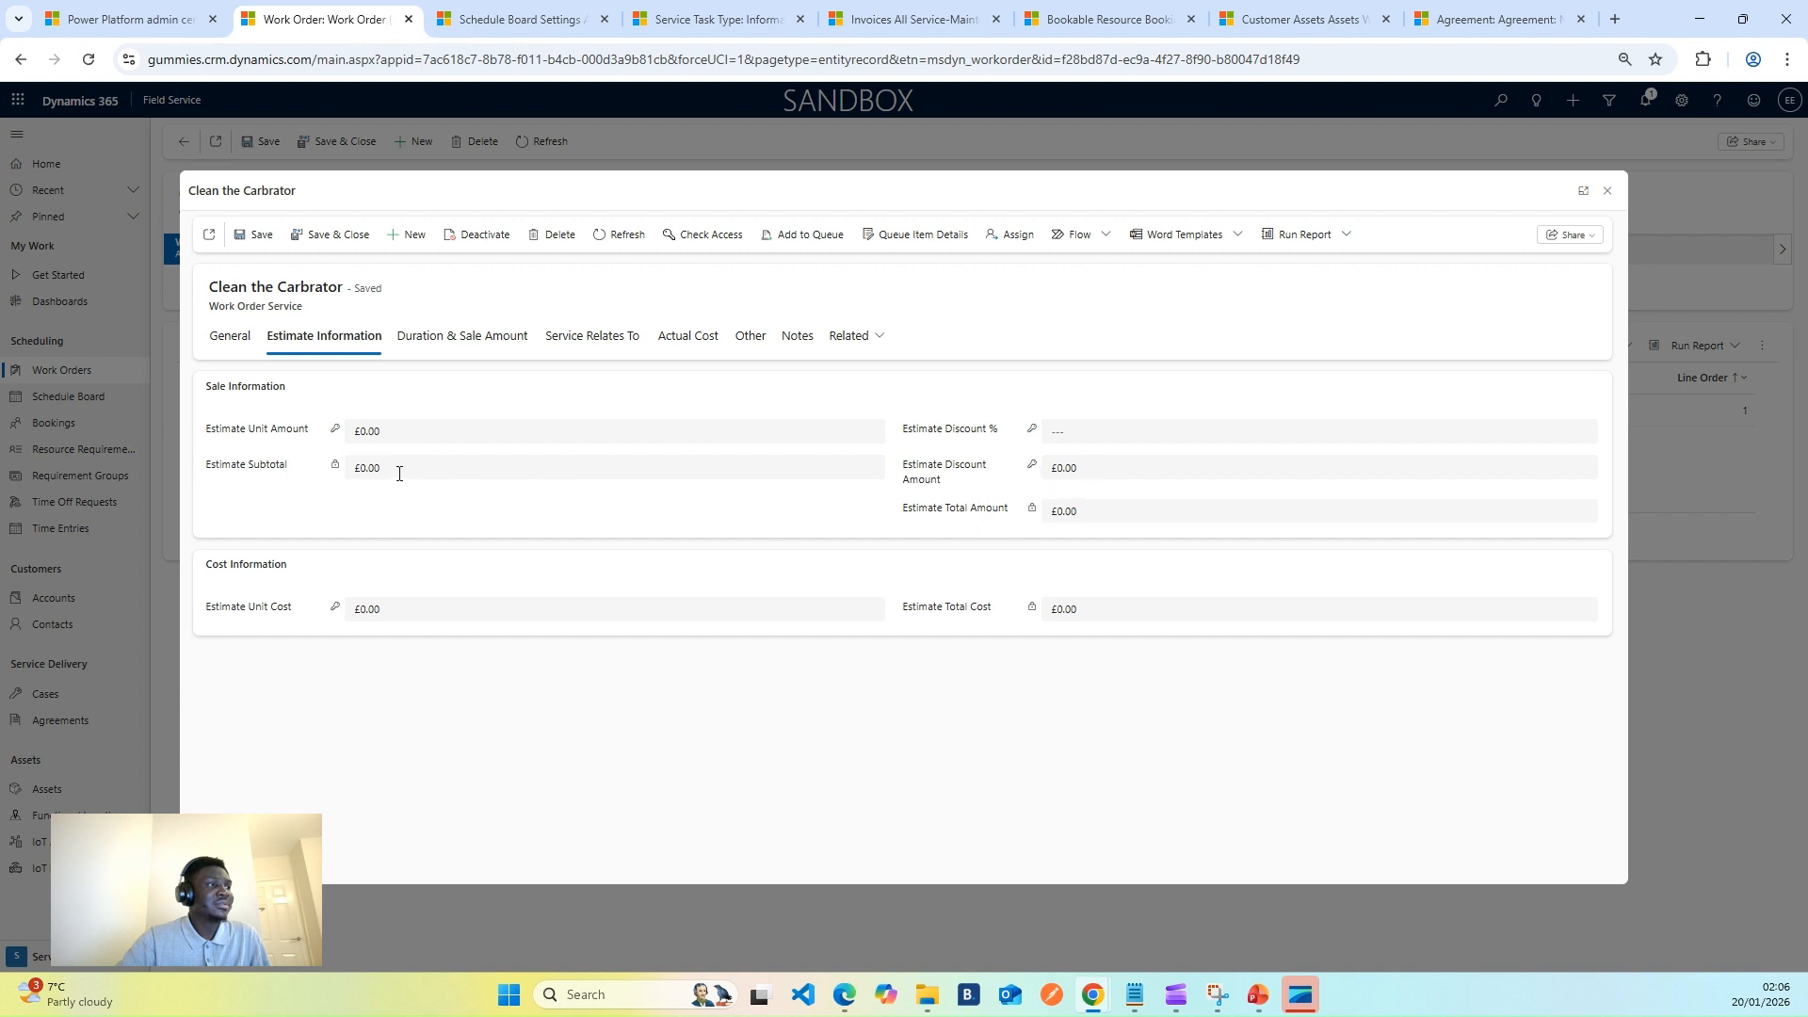
pyautogui.click(383, 429)
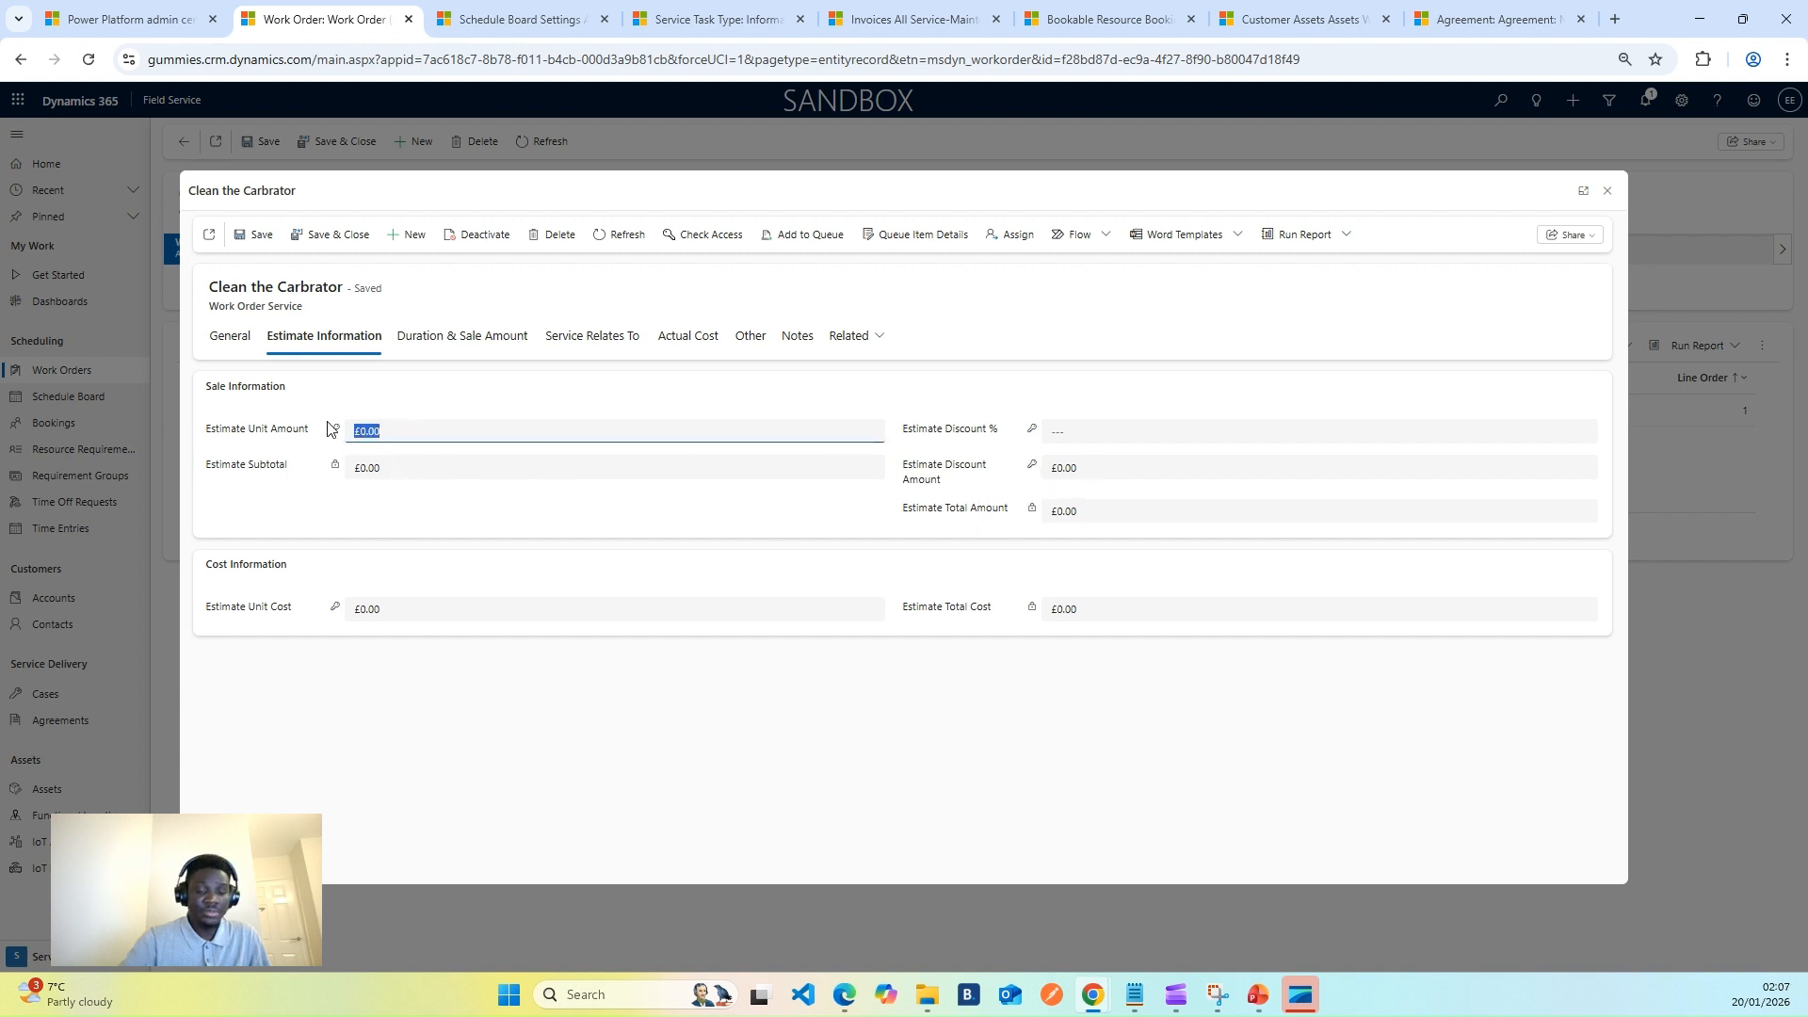
pyautogui.write('80')
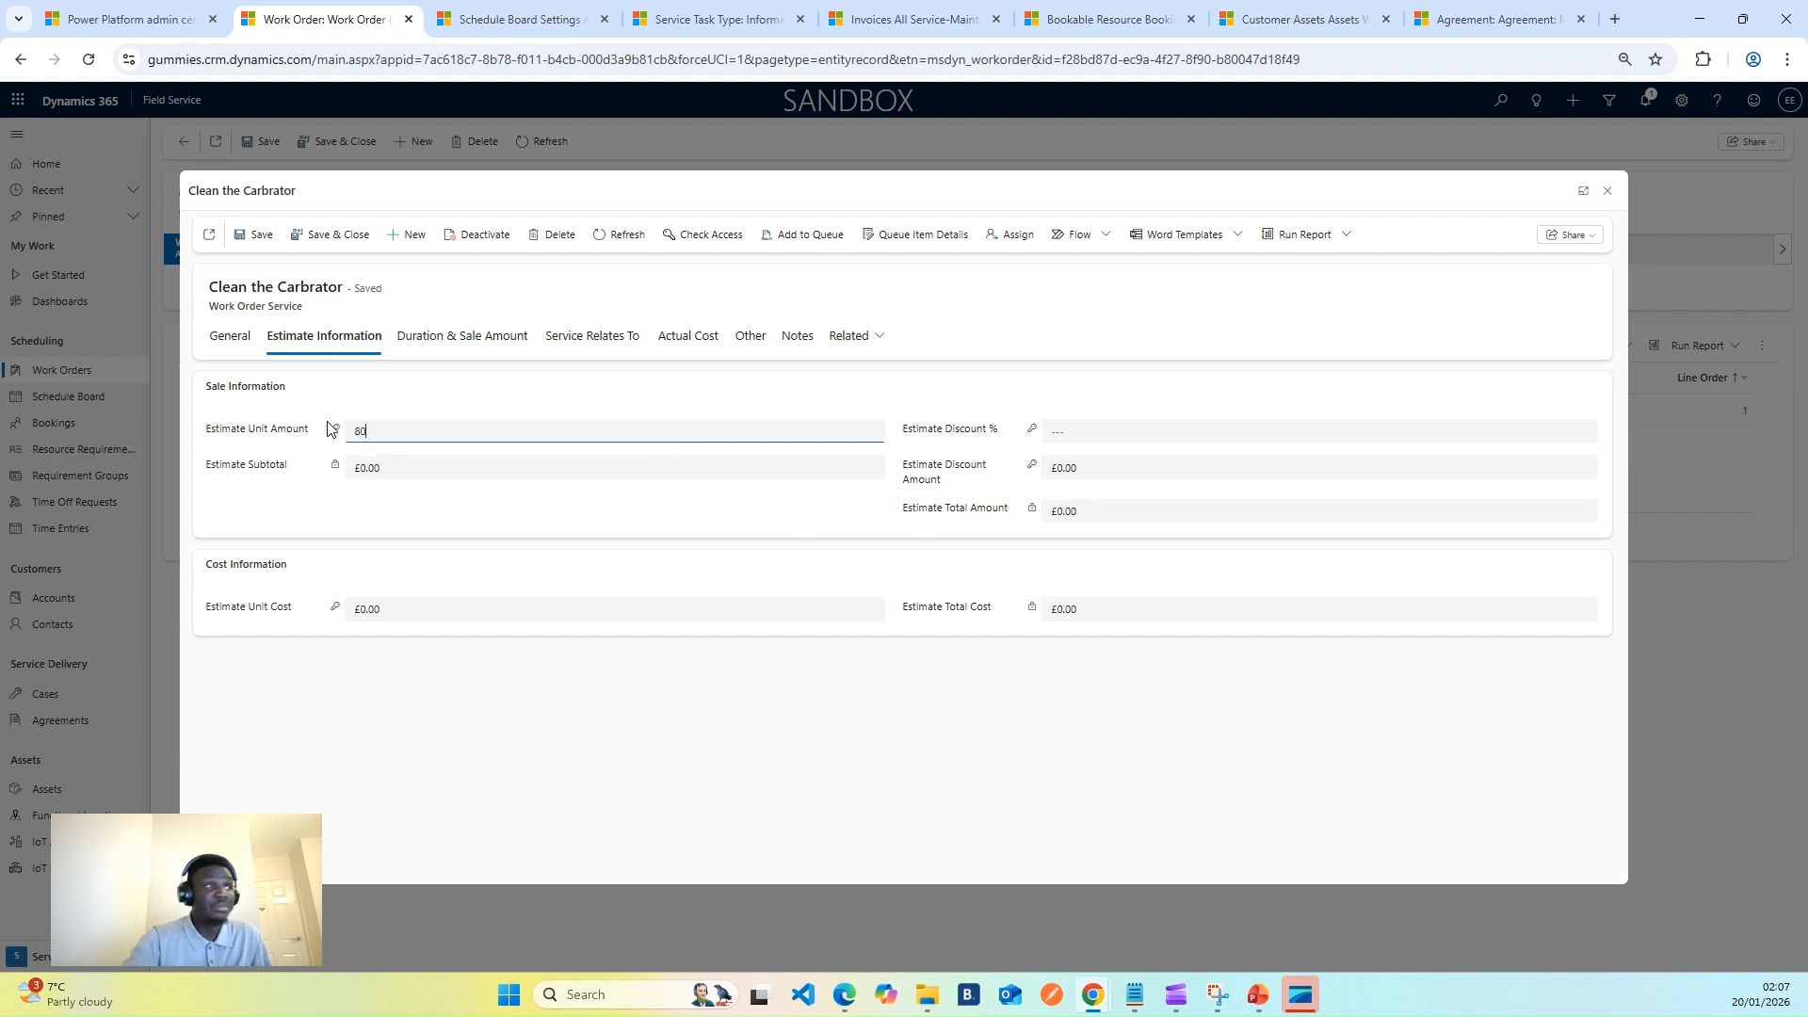
pyautogui.click(815, 397)
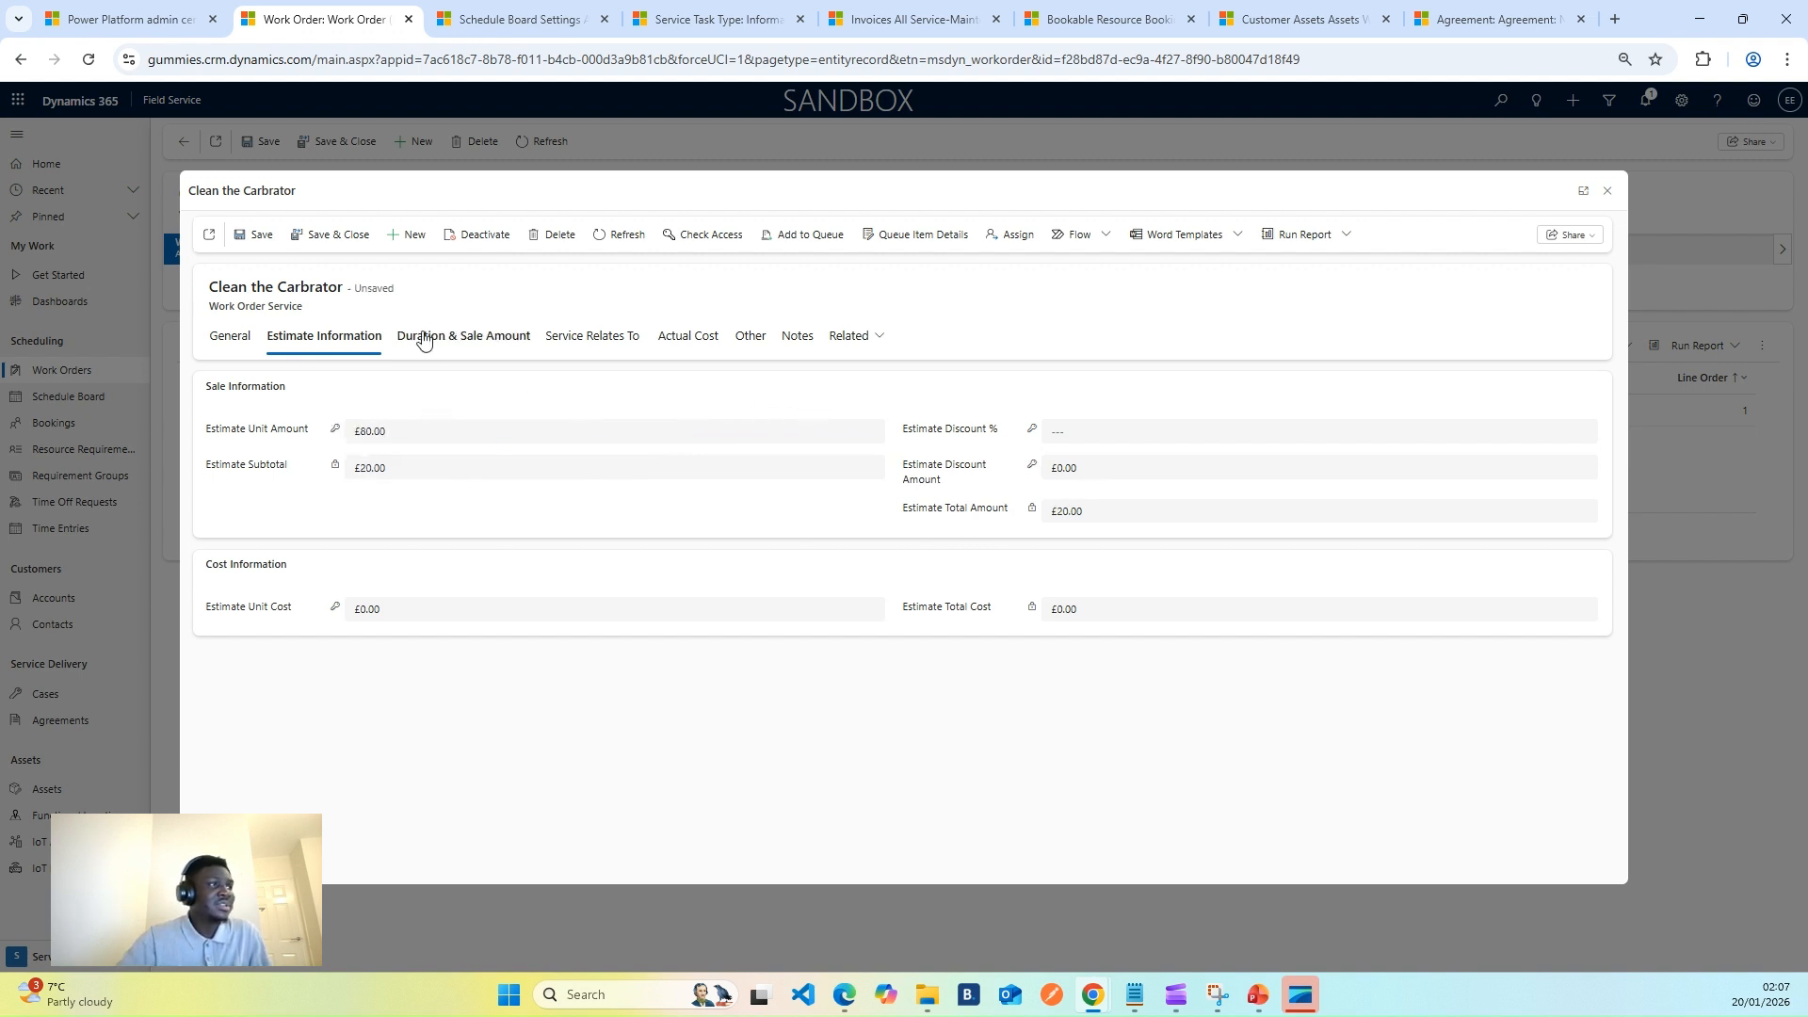
# - Set the service's Unit Amount to £95.00 and attempt to save
pyautogui.click(463, 337)
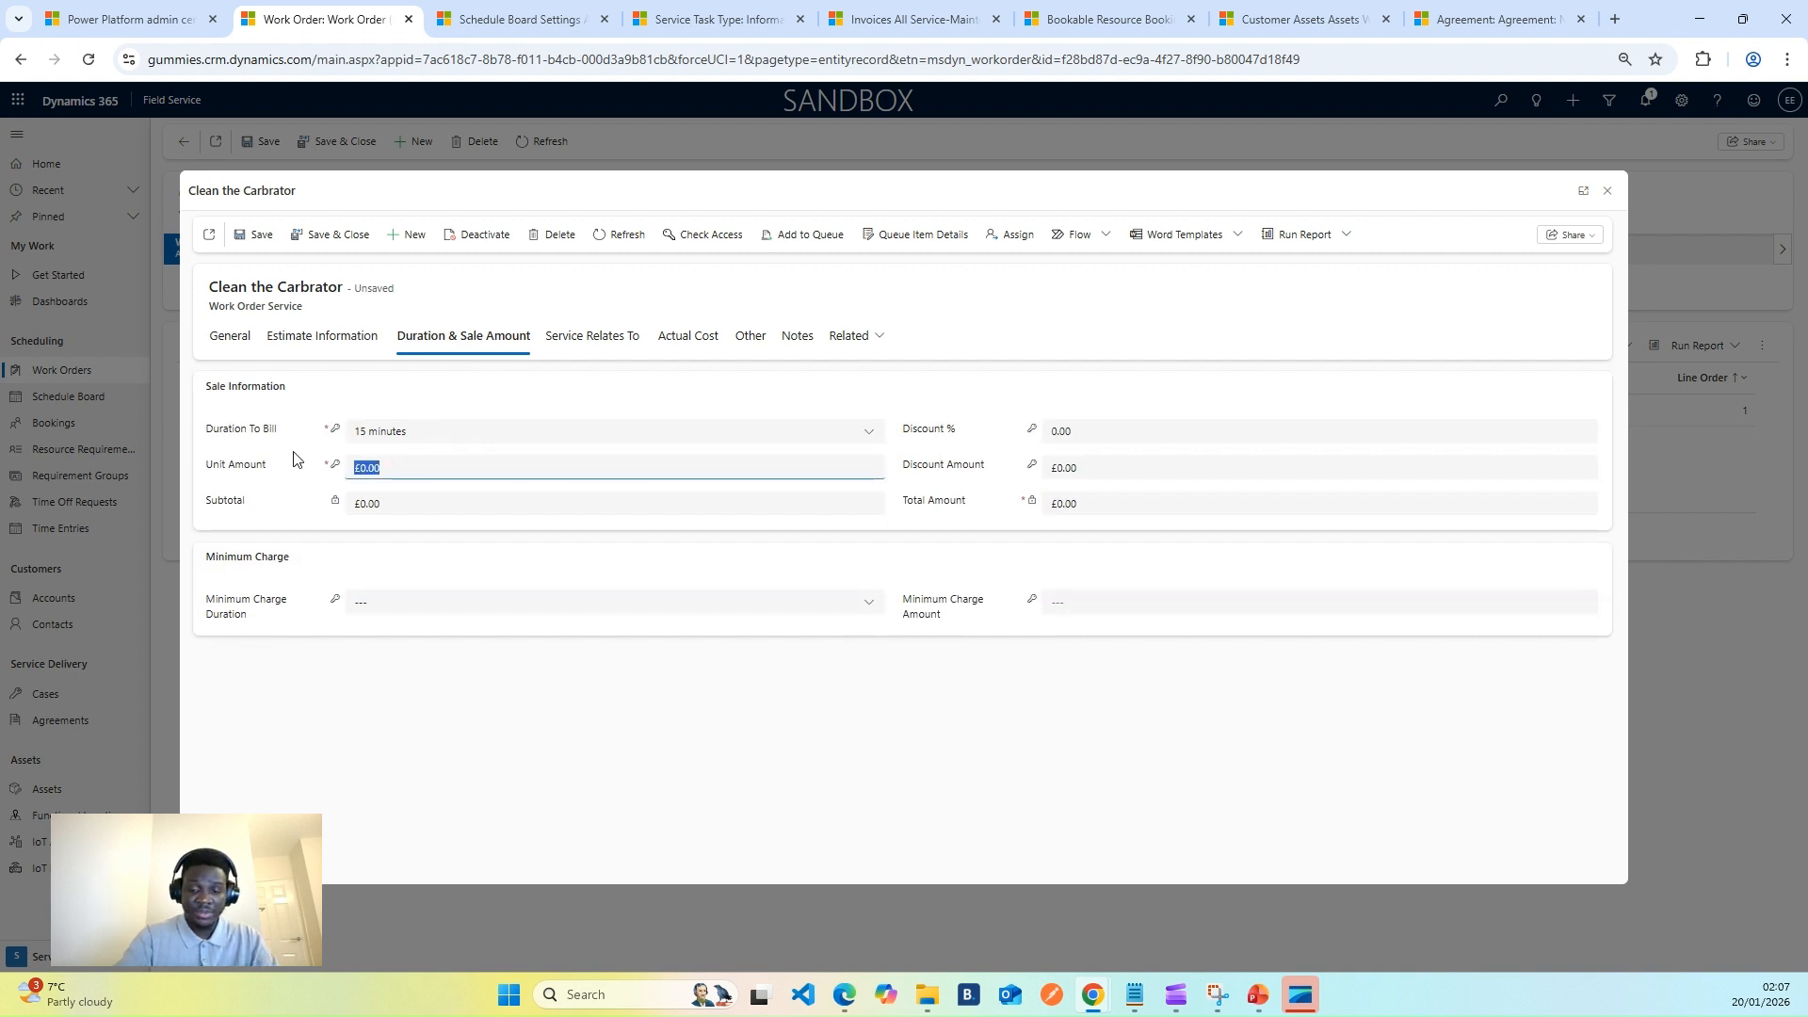
pyautogui.write('95')
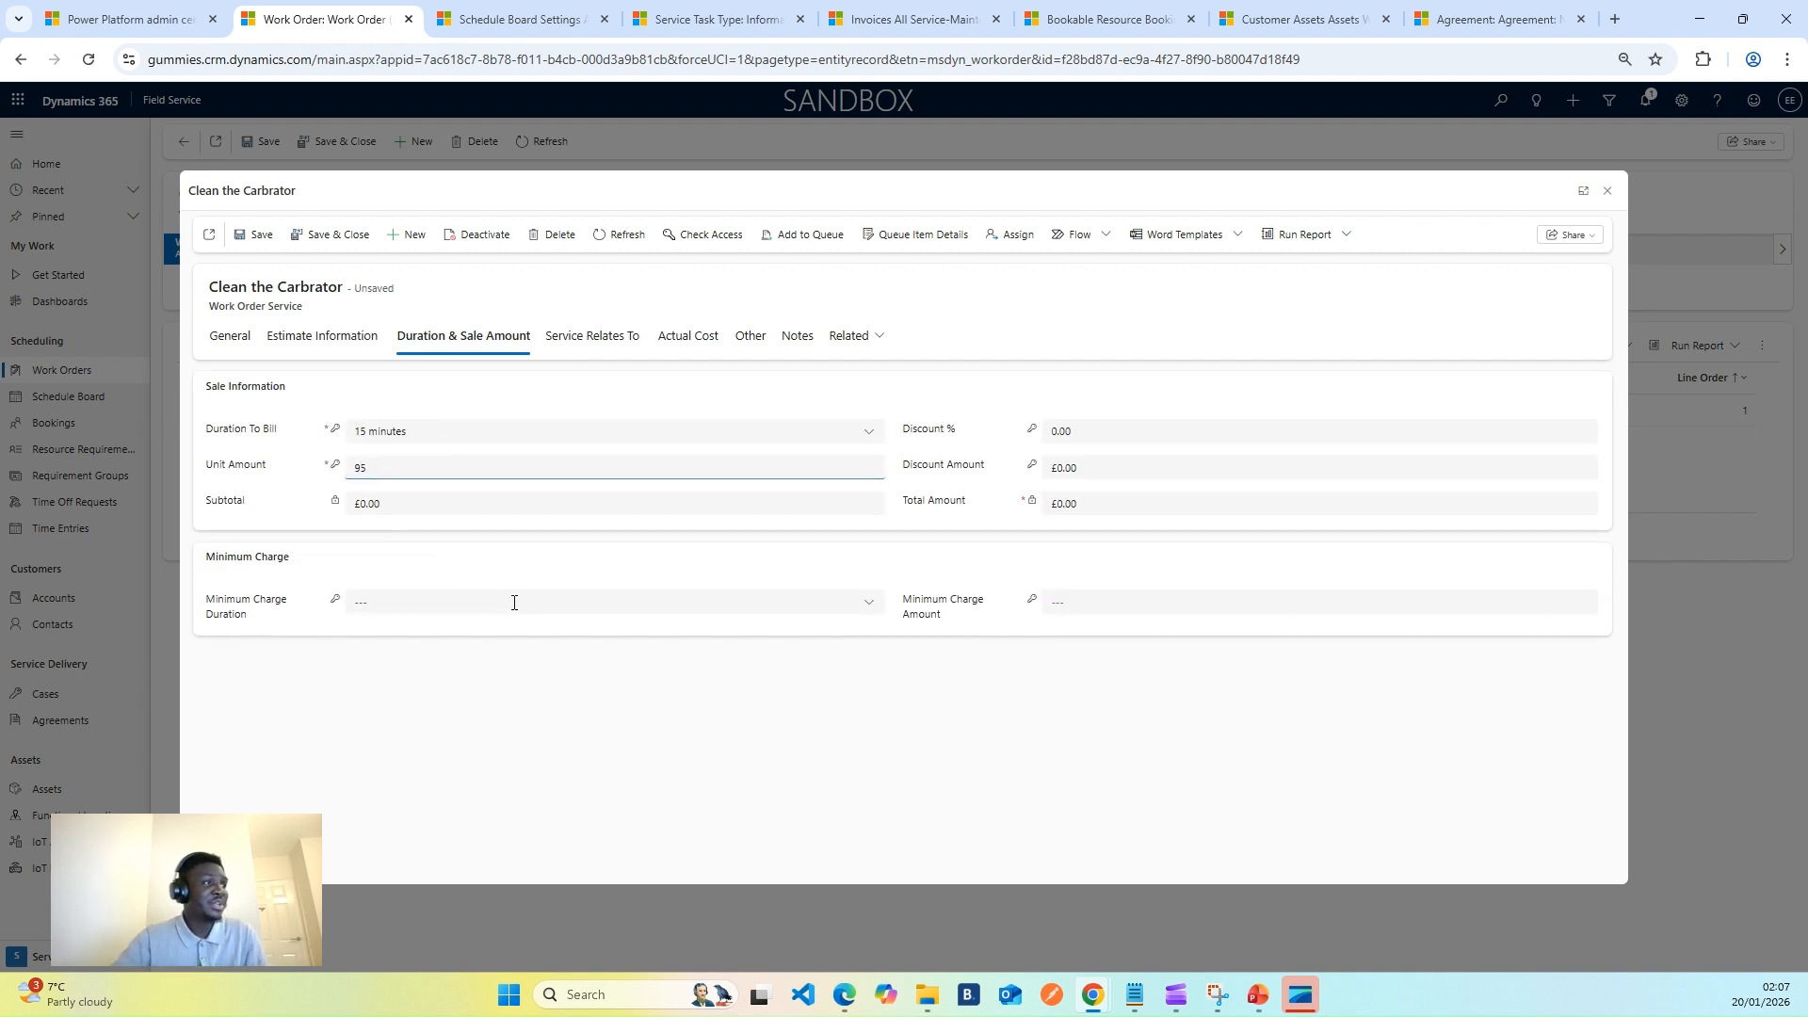
pyautogui.click(509, 565)
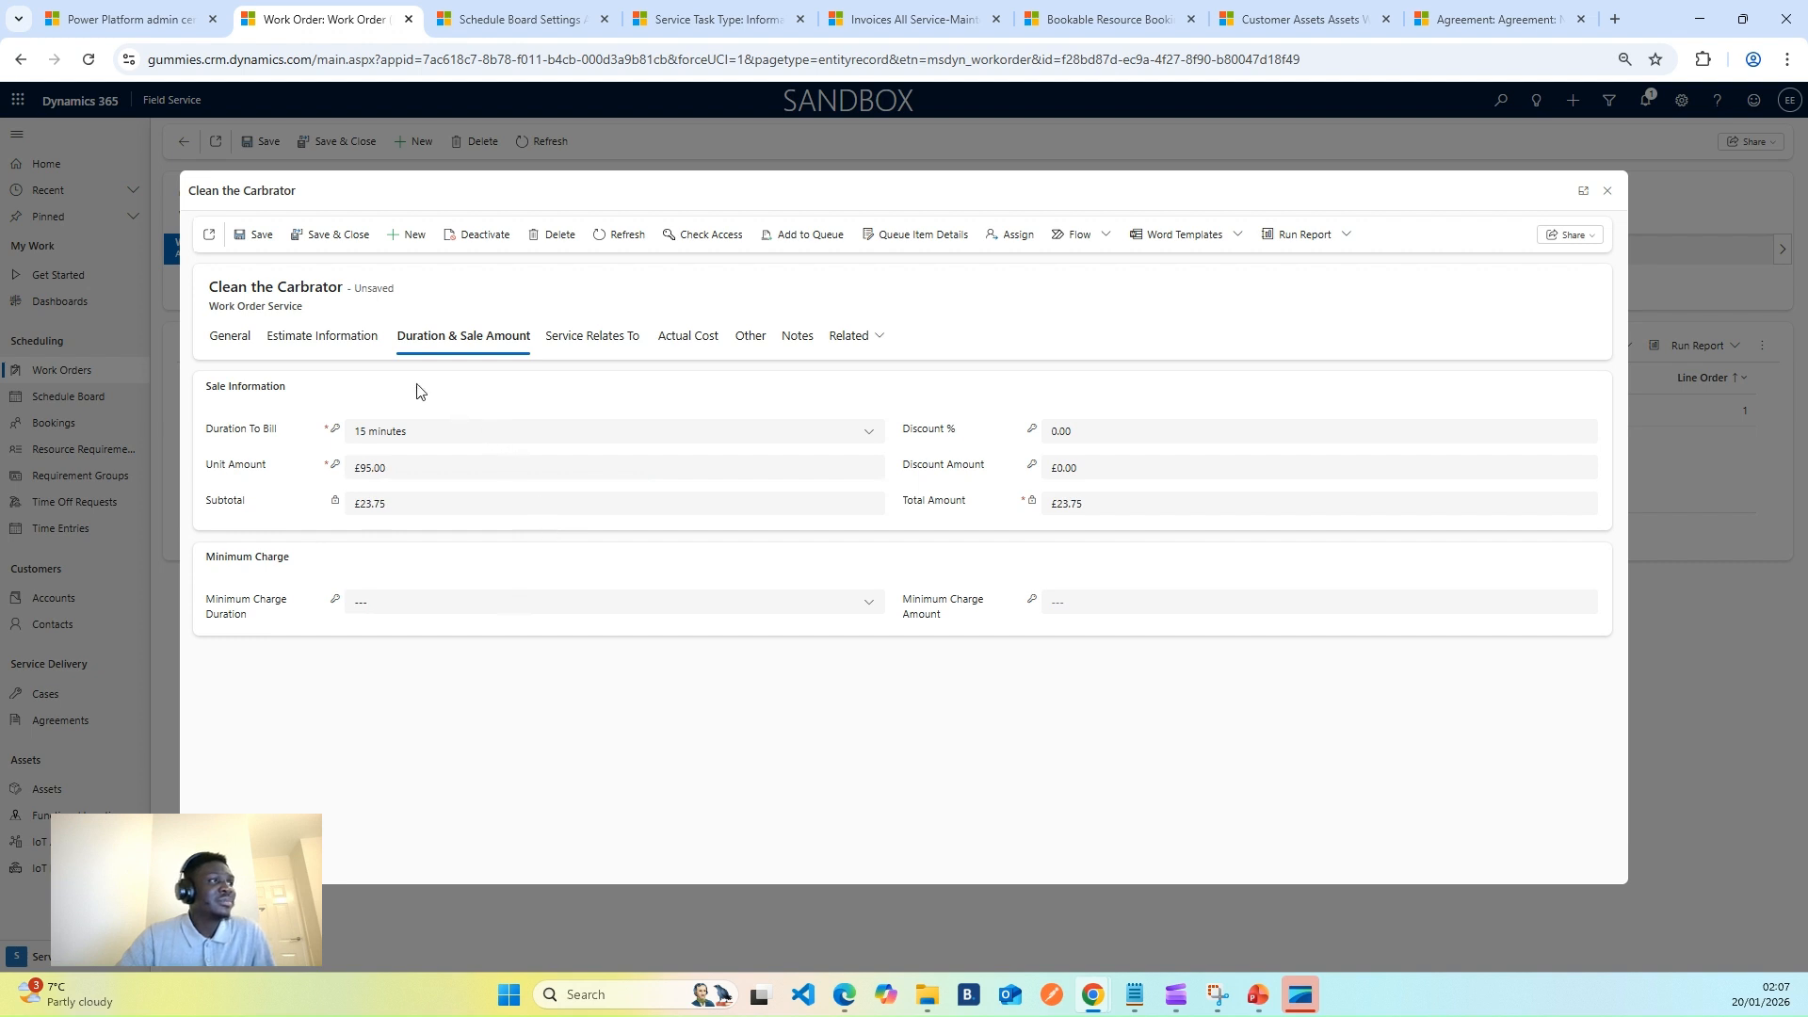
pyautogui.click(253, 235)
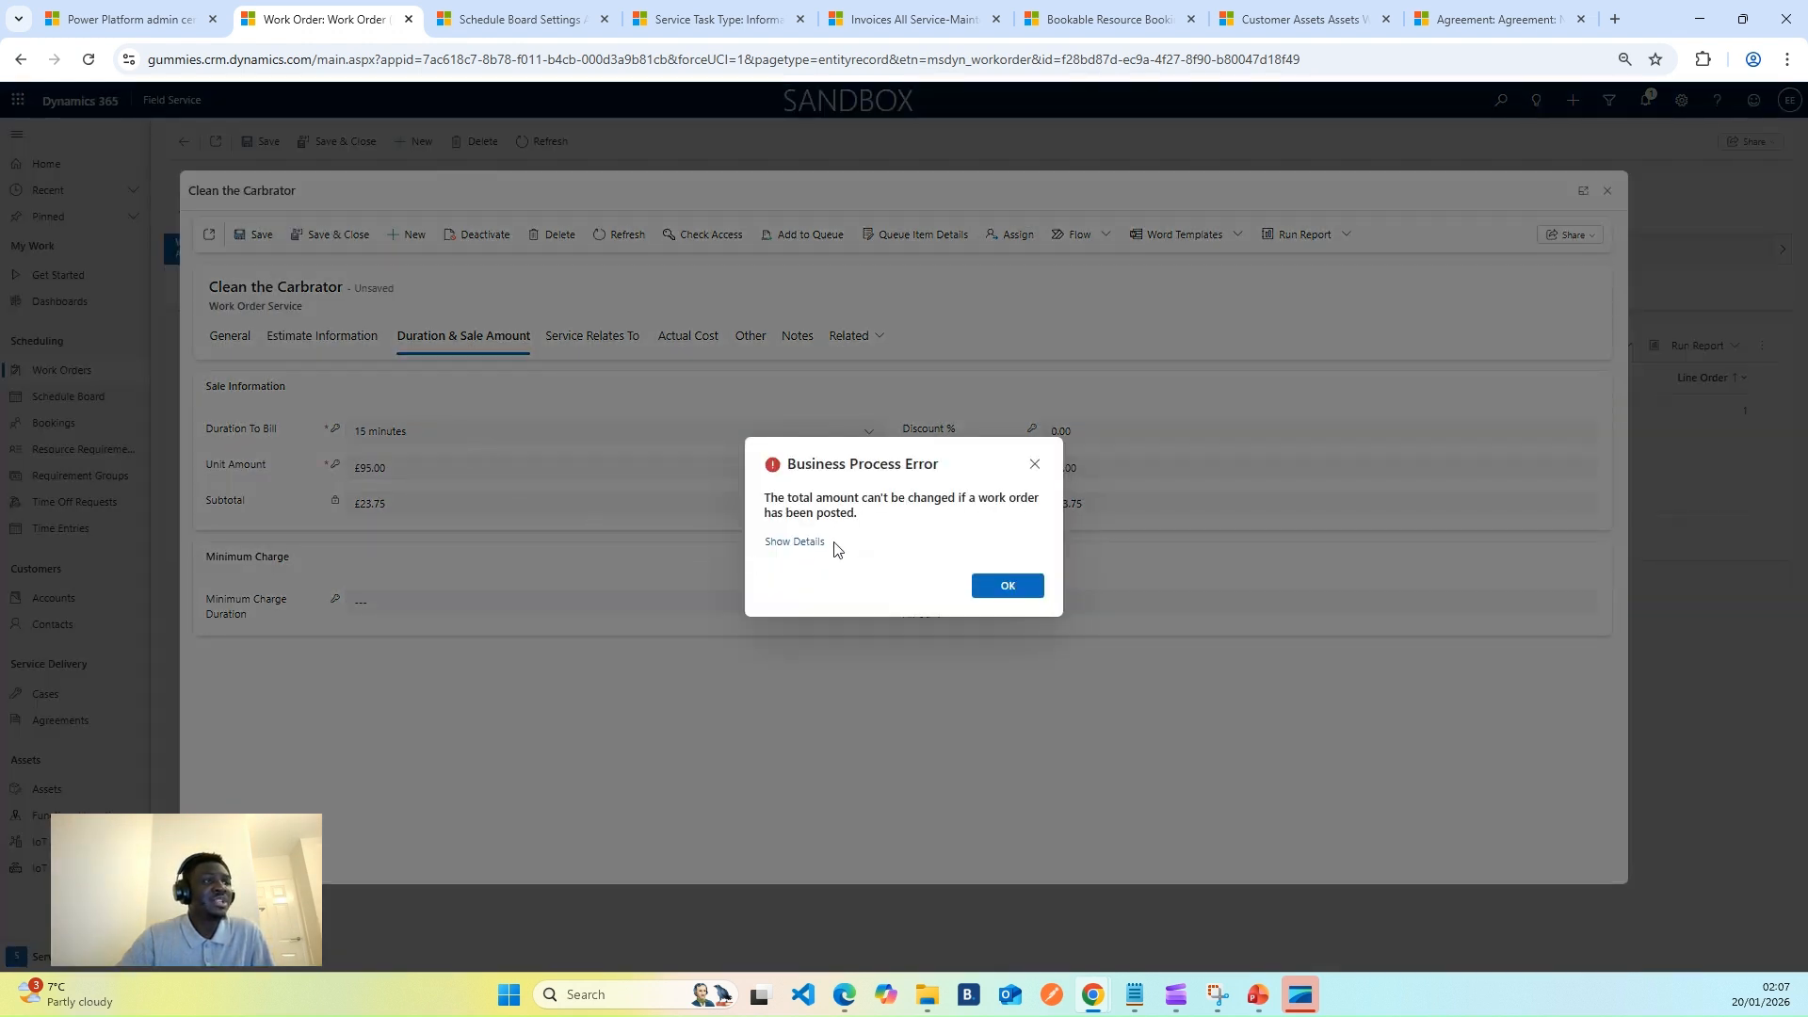
# - Dismiss the posted-work-order errors, close the service record, and return to the work order's General details
pyautogui.click(983, 586)
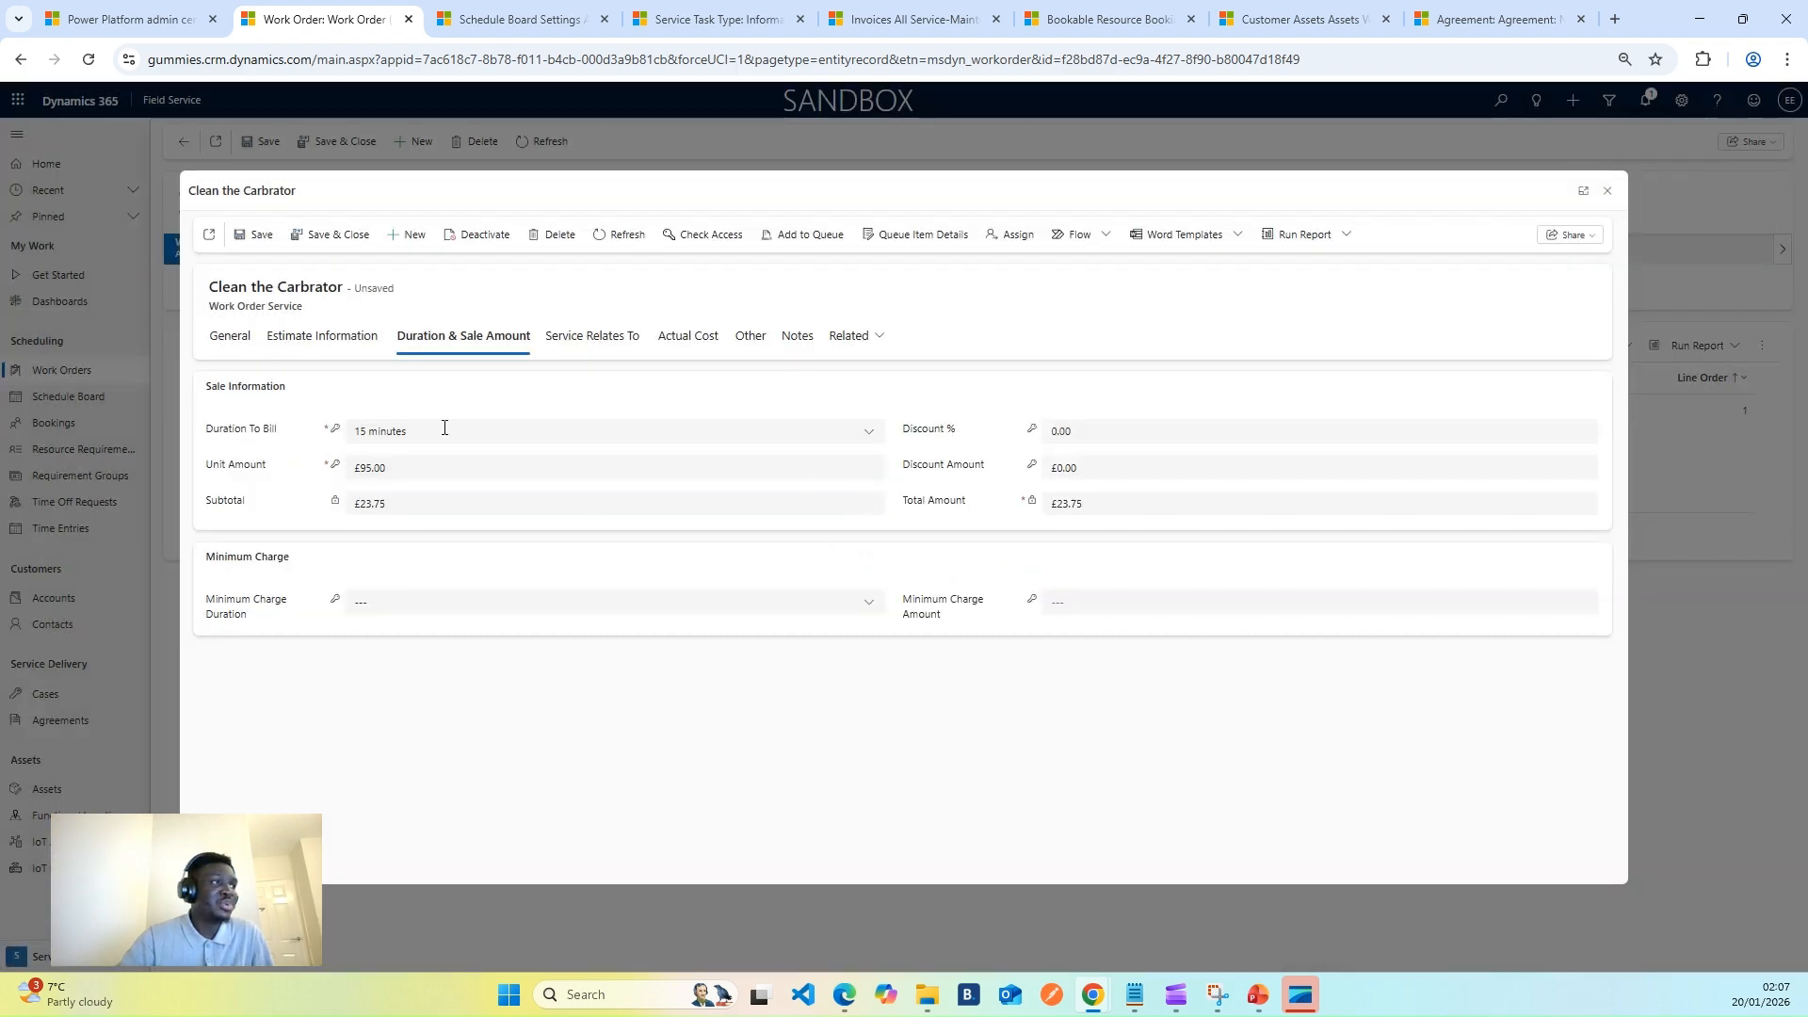
pyautogui.click(342, 238)
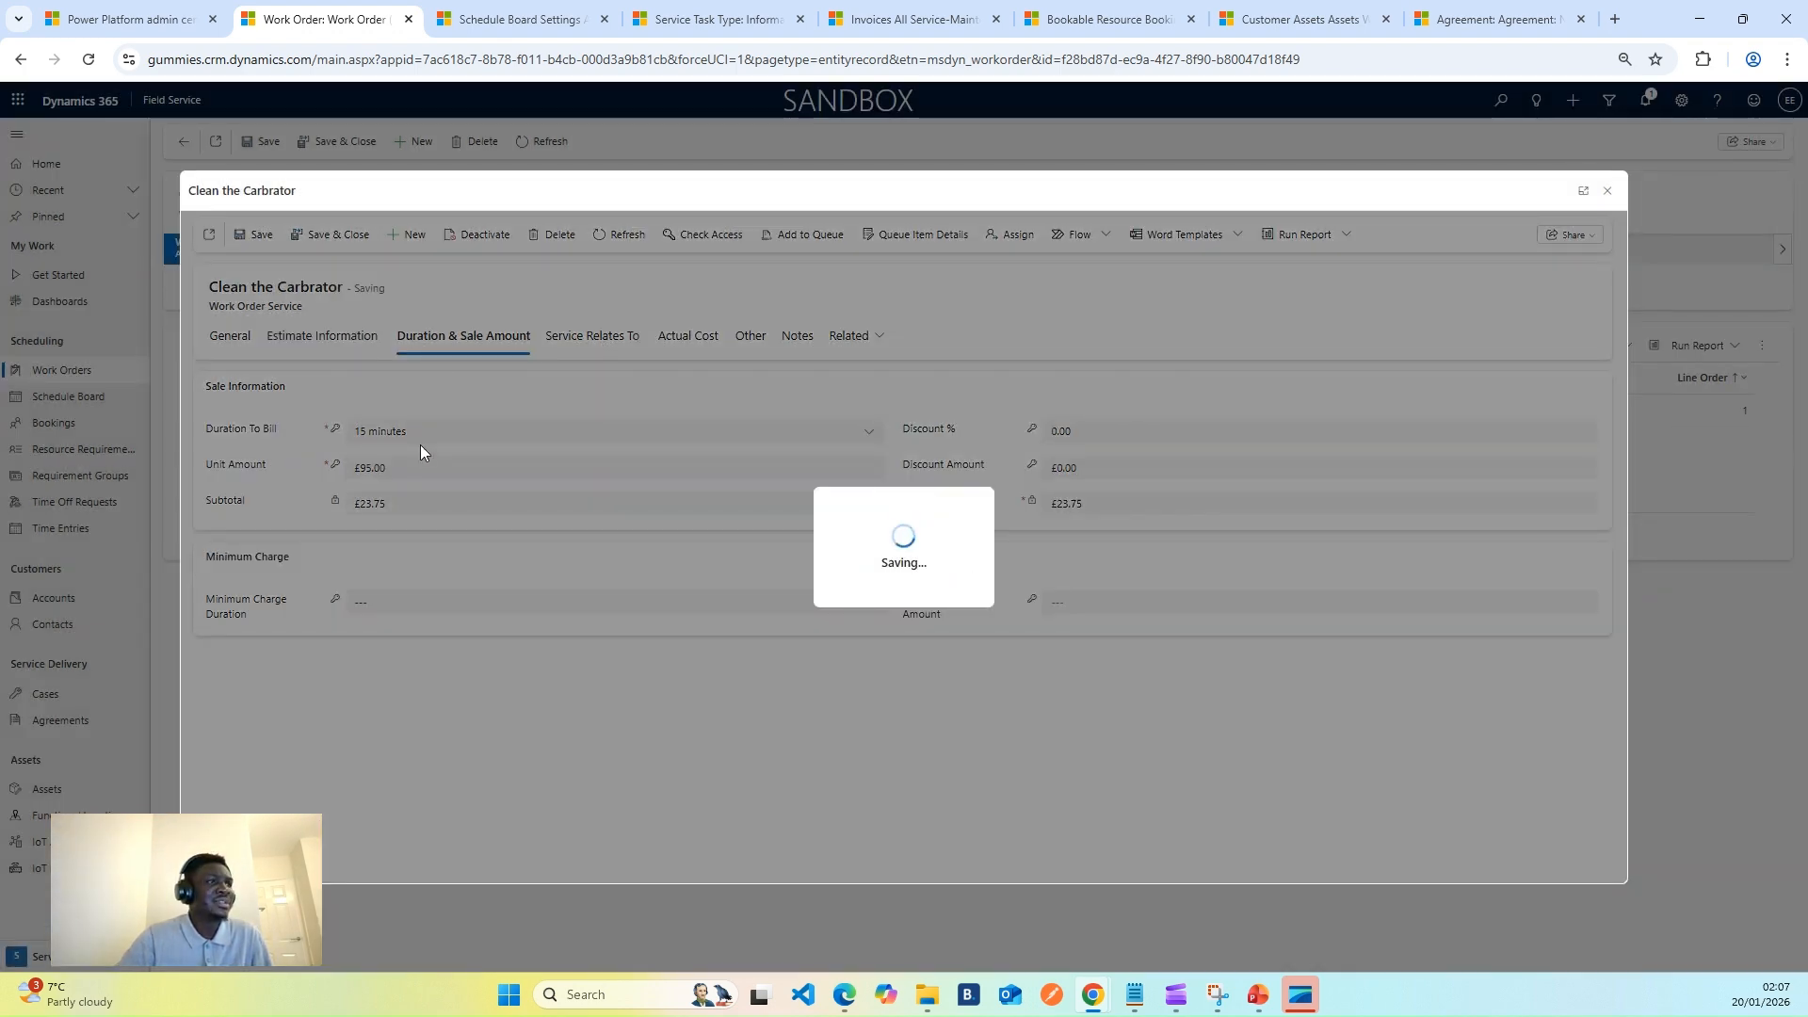
pyautogui.click(988, 585)
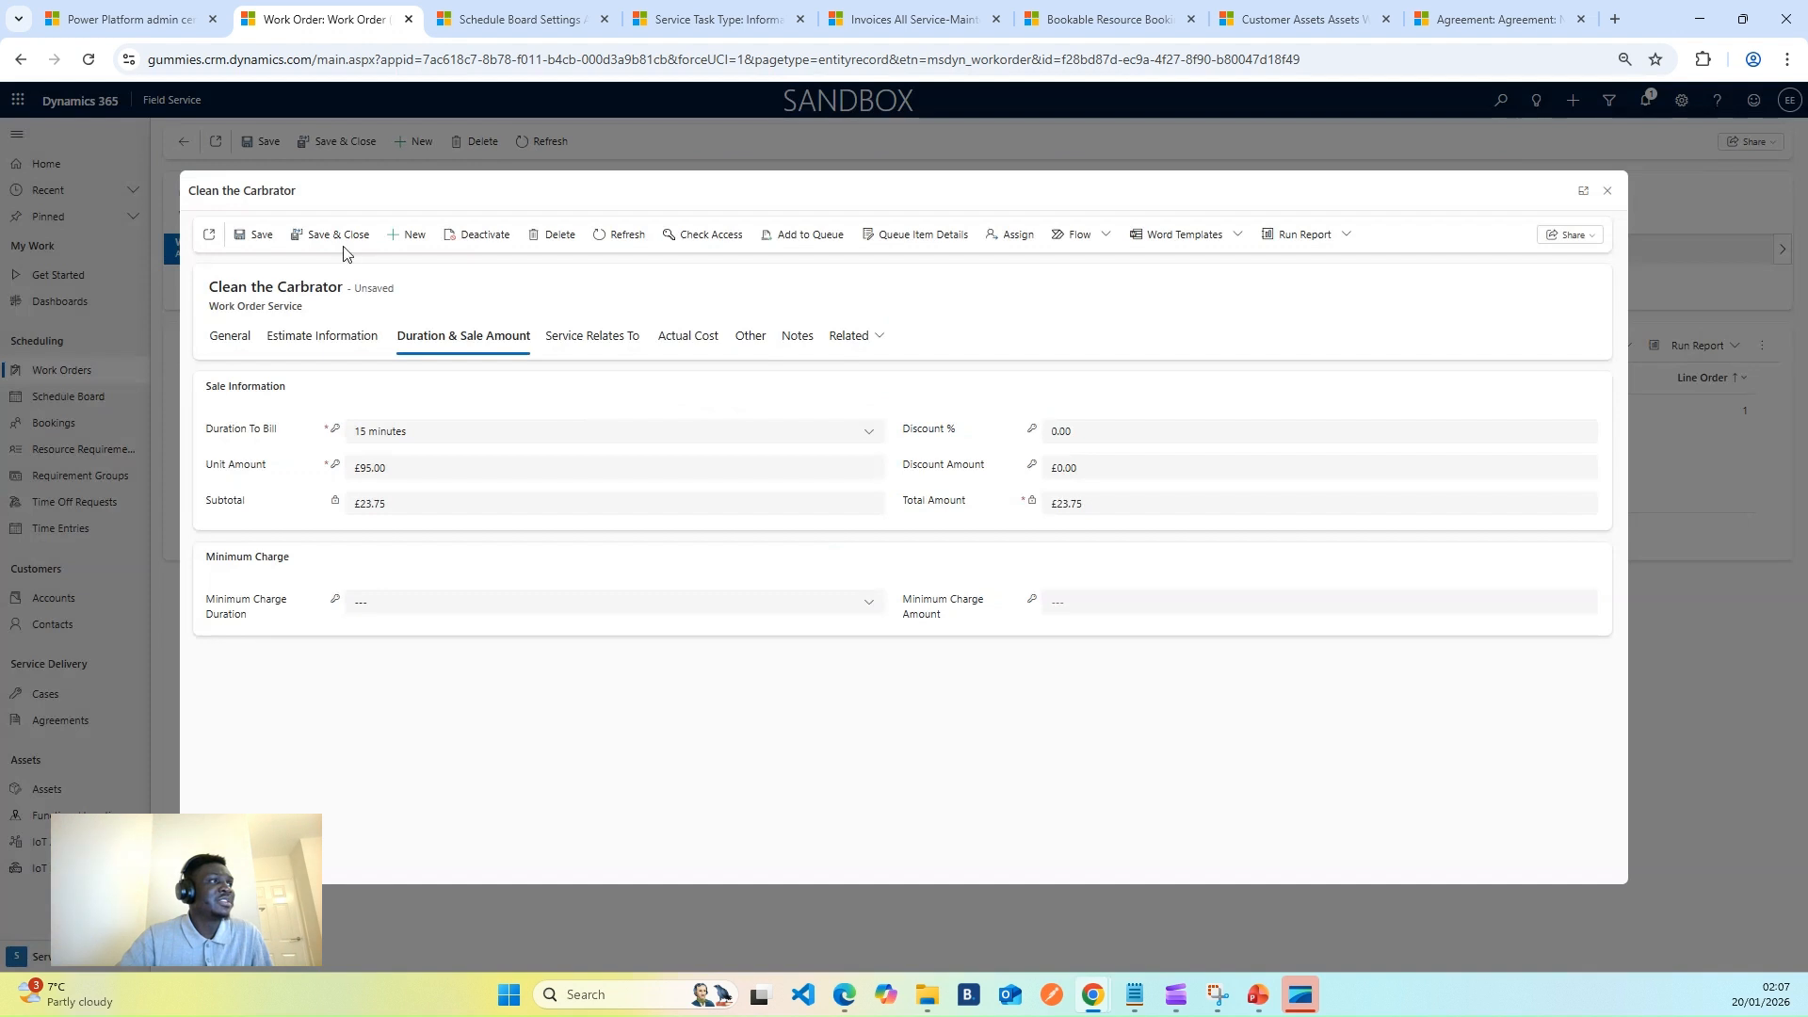
pyautogui.click(1607, 192)
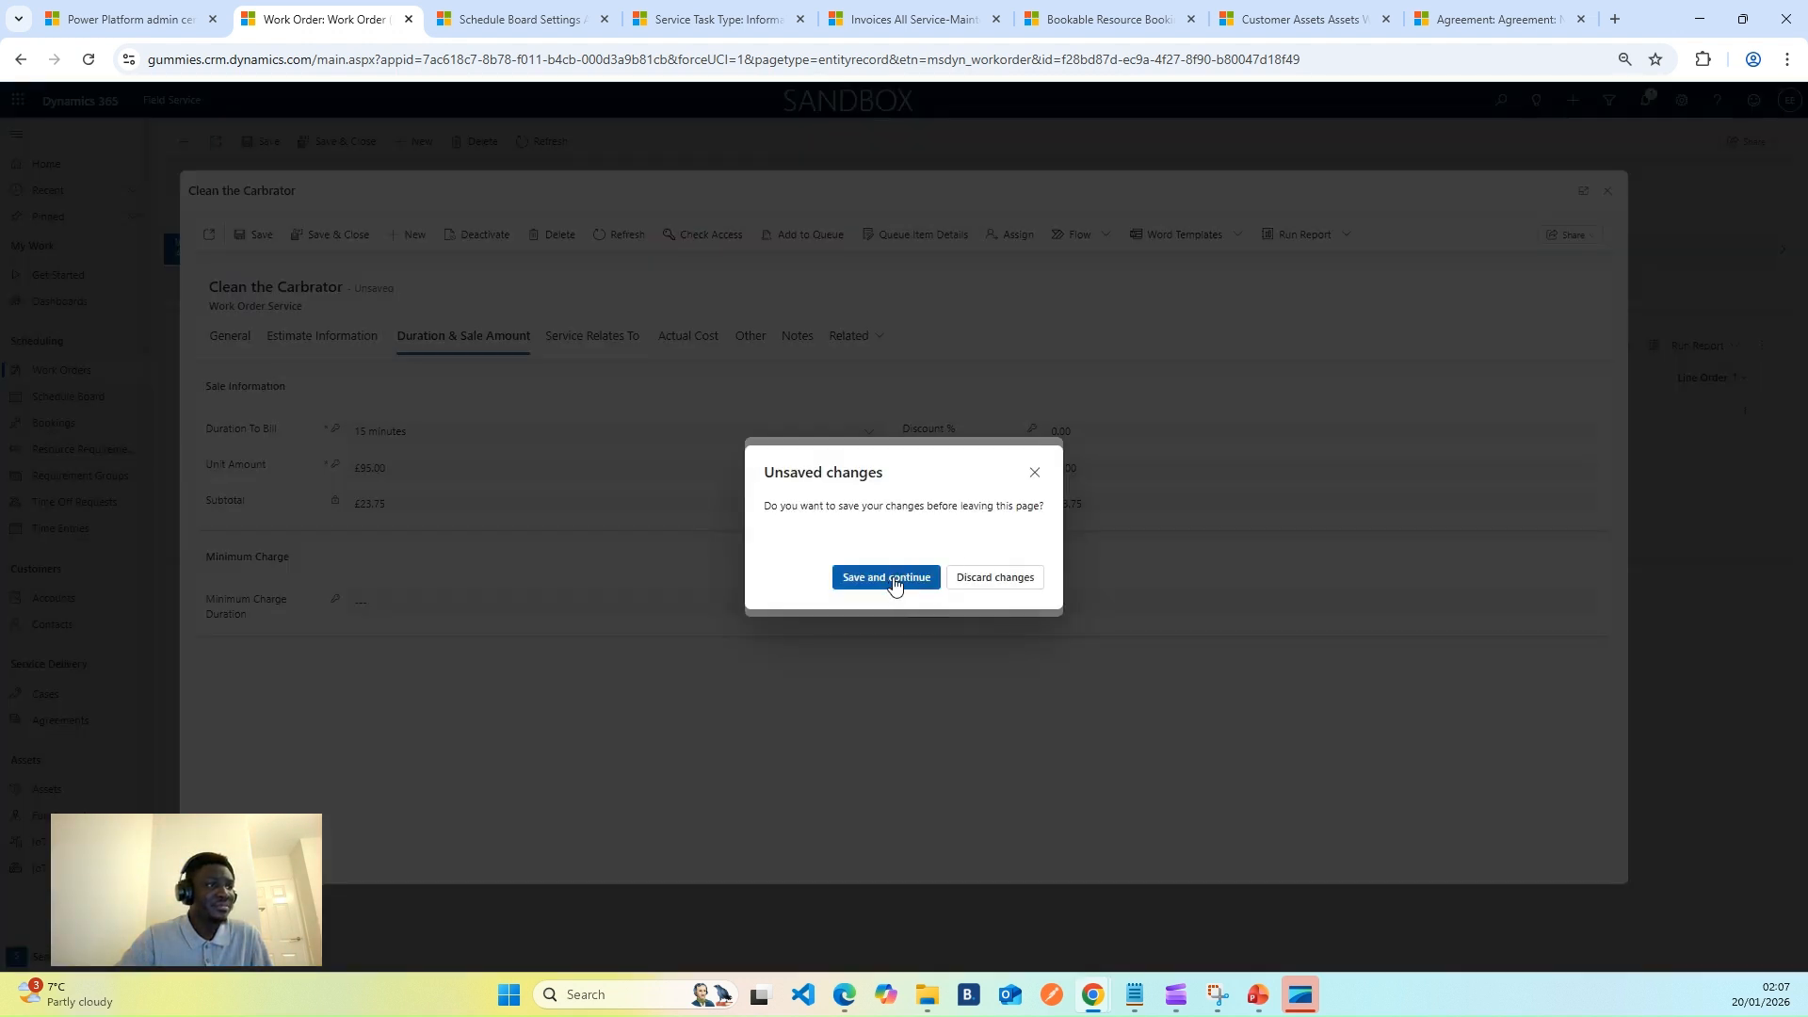
pyautogui.click(958, 578)
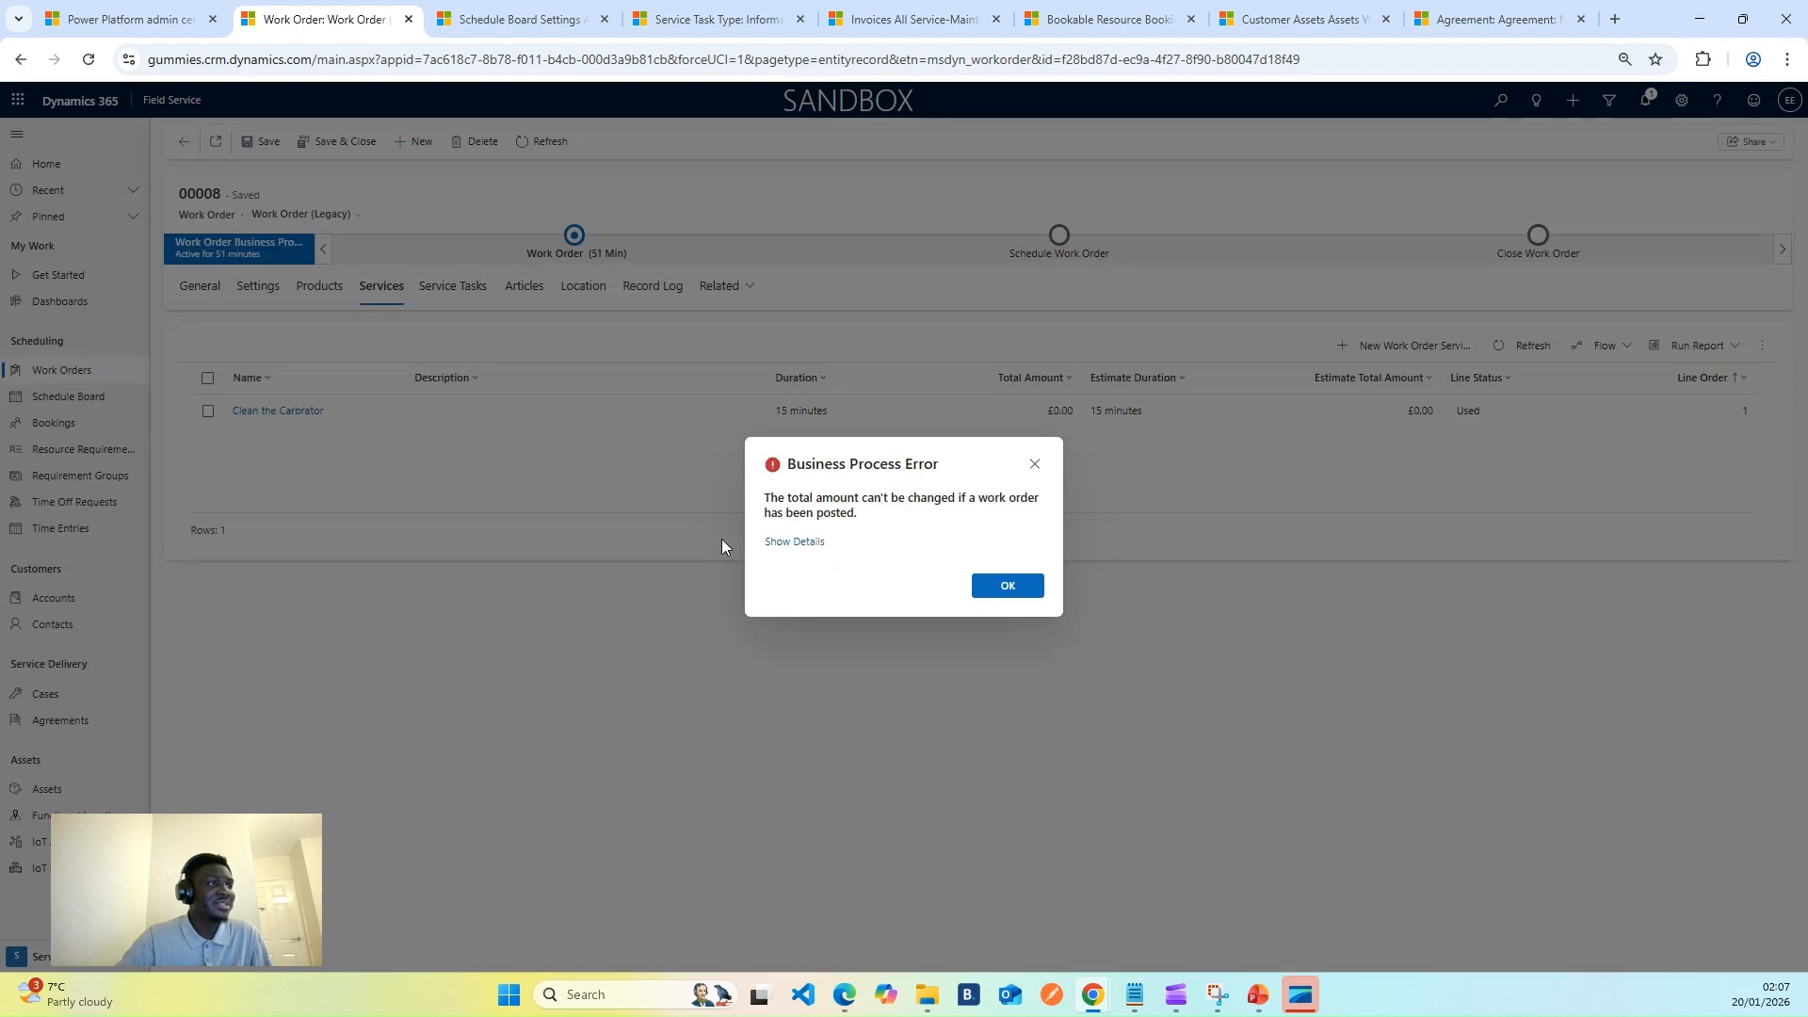
pyautogui.click(1000, 587)
pyautogui.click(202, 287)
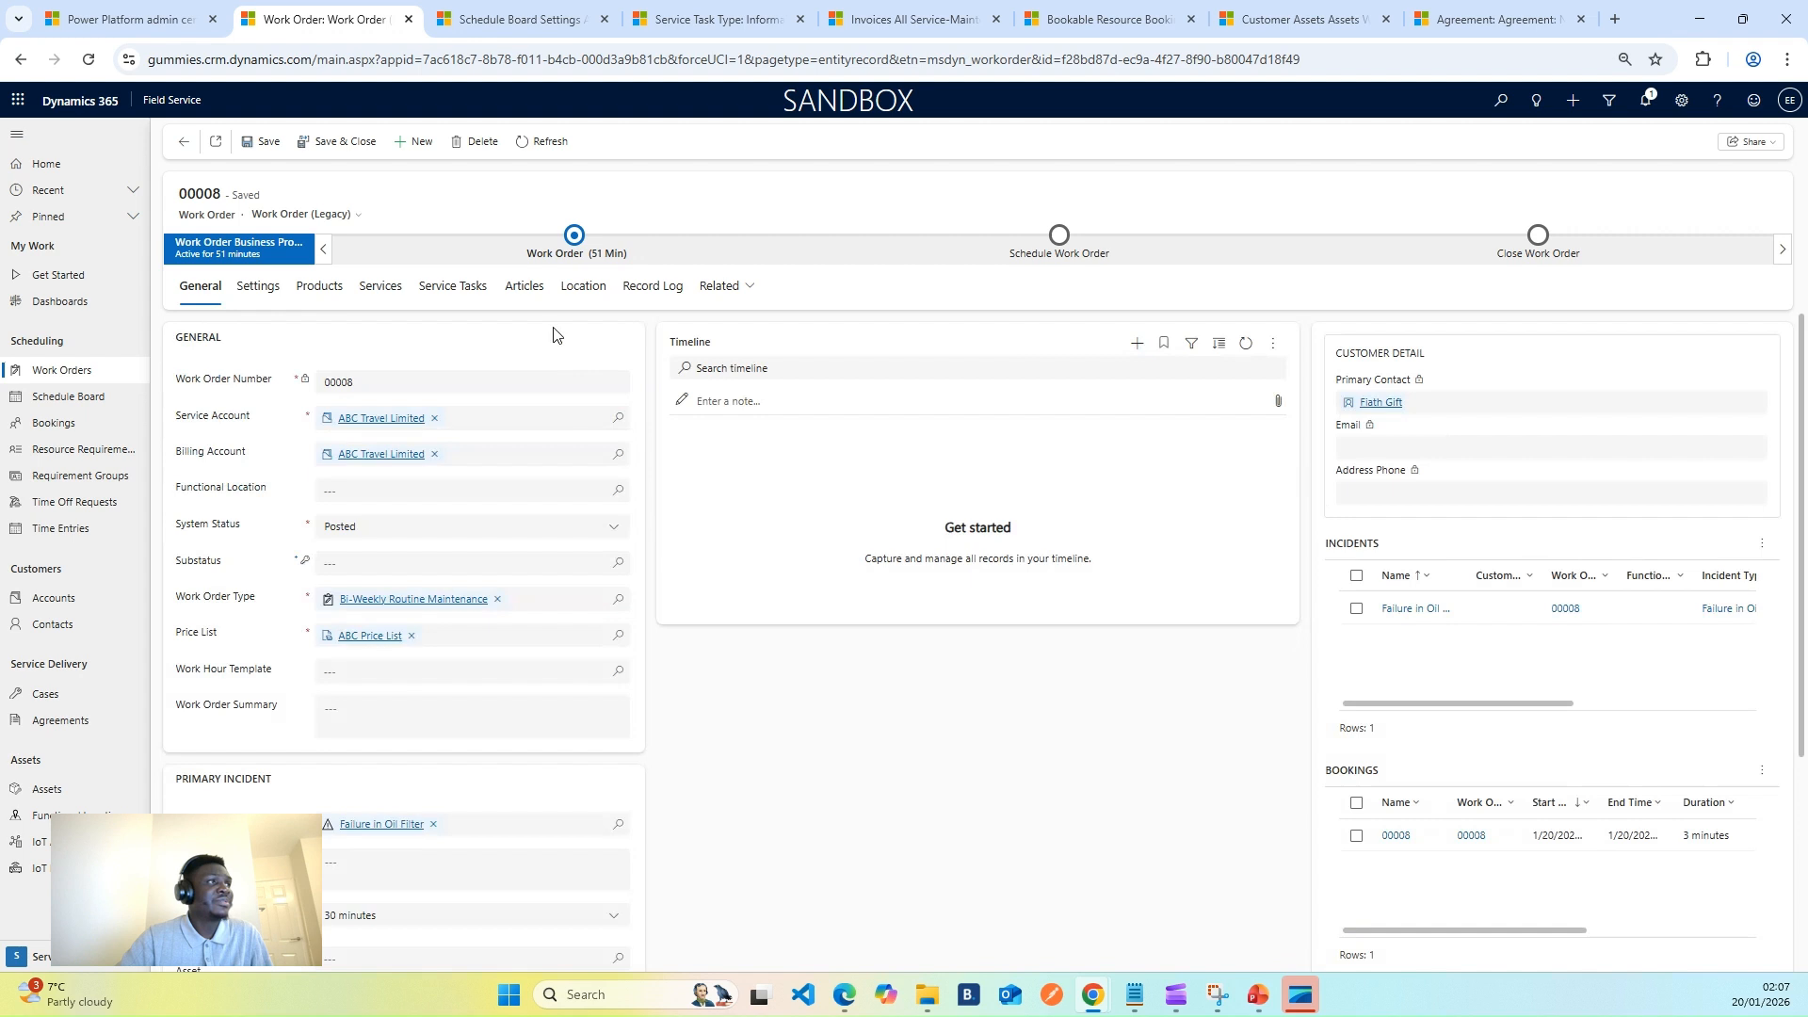
# - Reload work order 00008 to recheck its Total Price, then open invoice INV-00008 from the invoices list
pyautogui.click(527, 143)
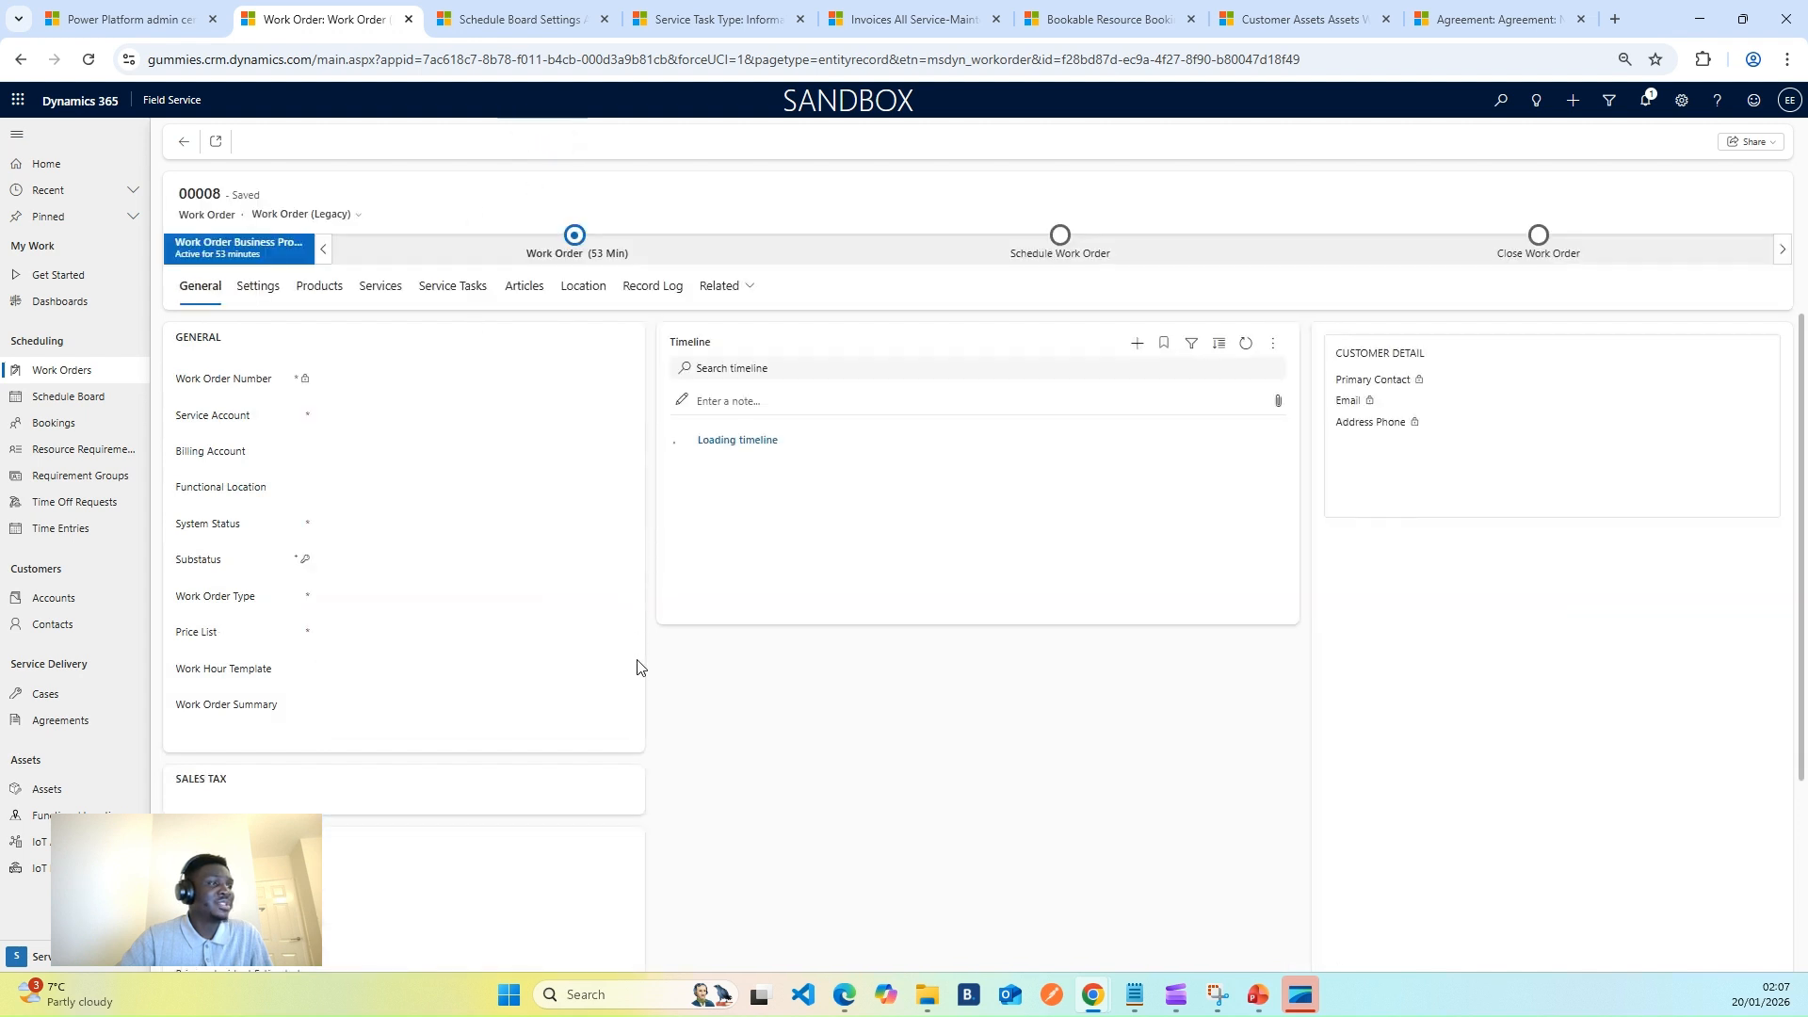
pyautogui.scroll(-3, 633, 675)
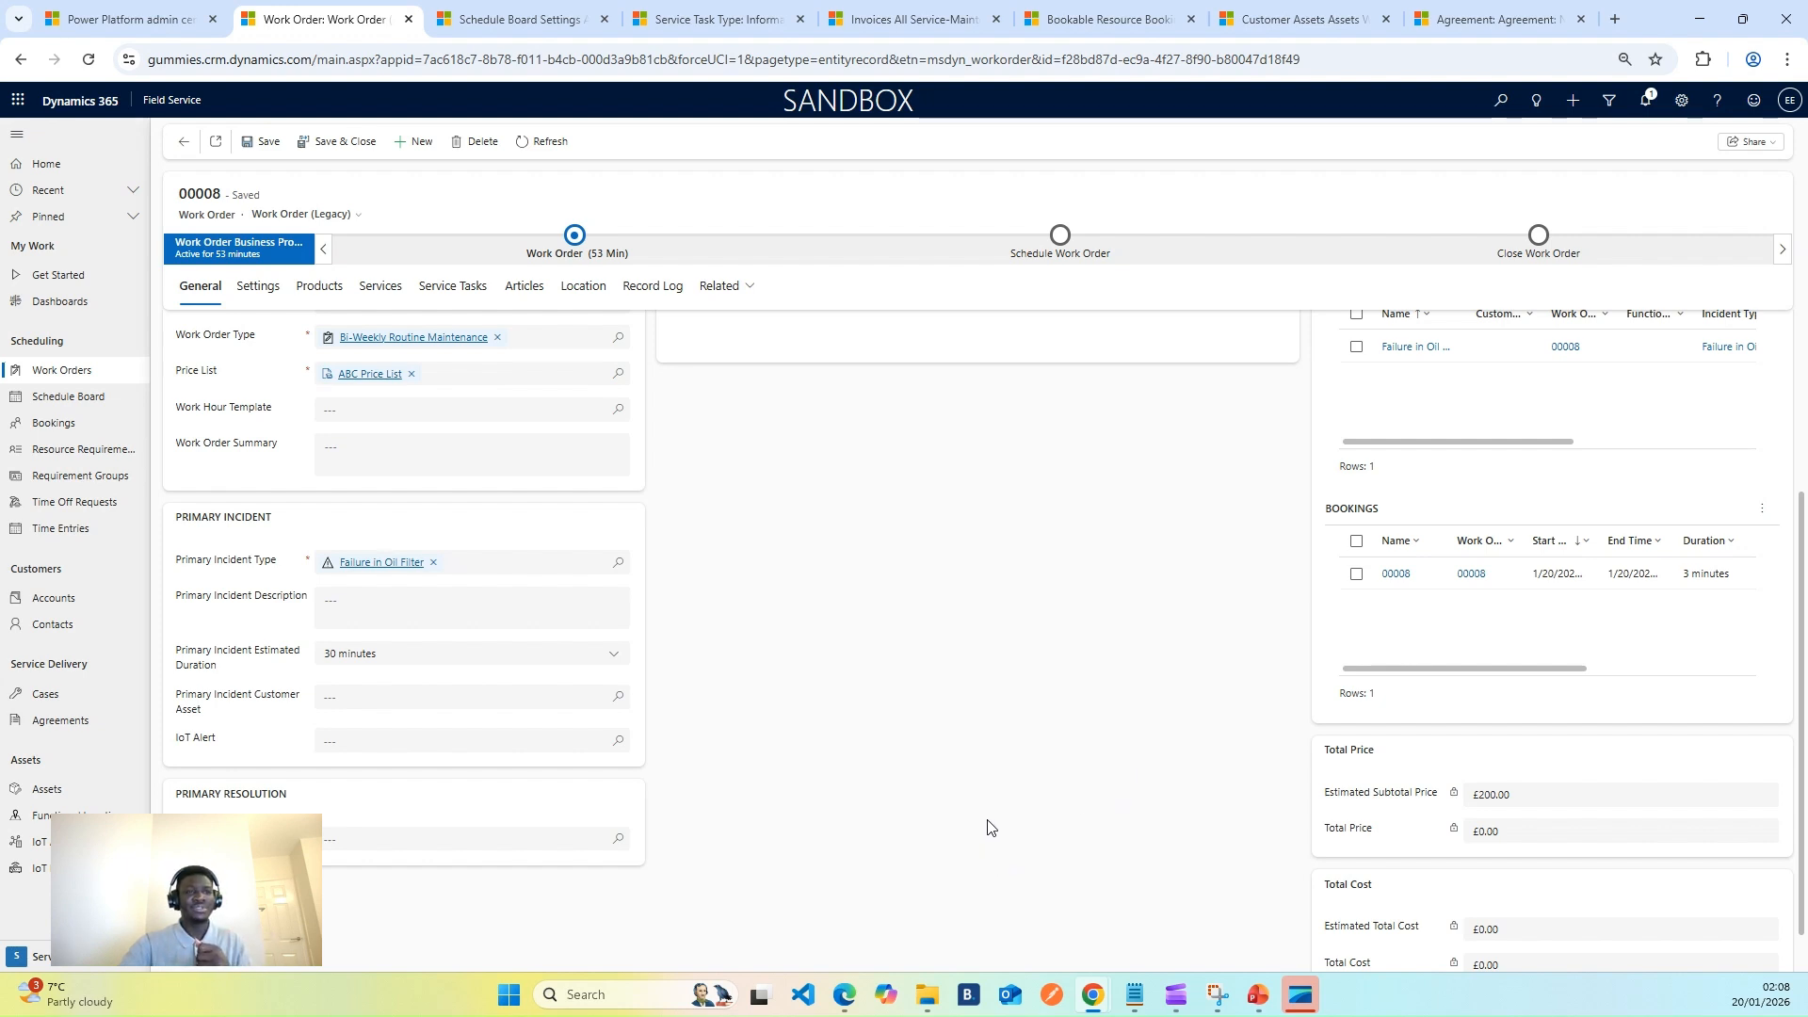
pyautogui.scroll(-1, 998, 830)
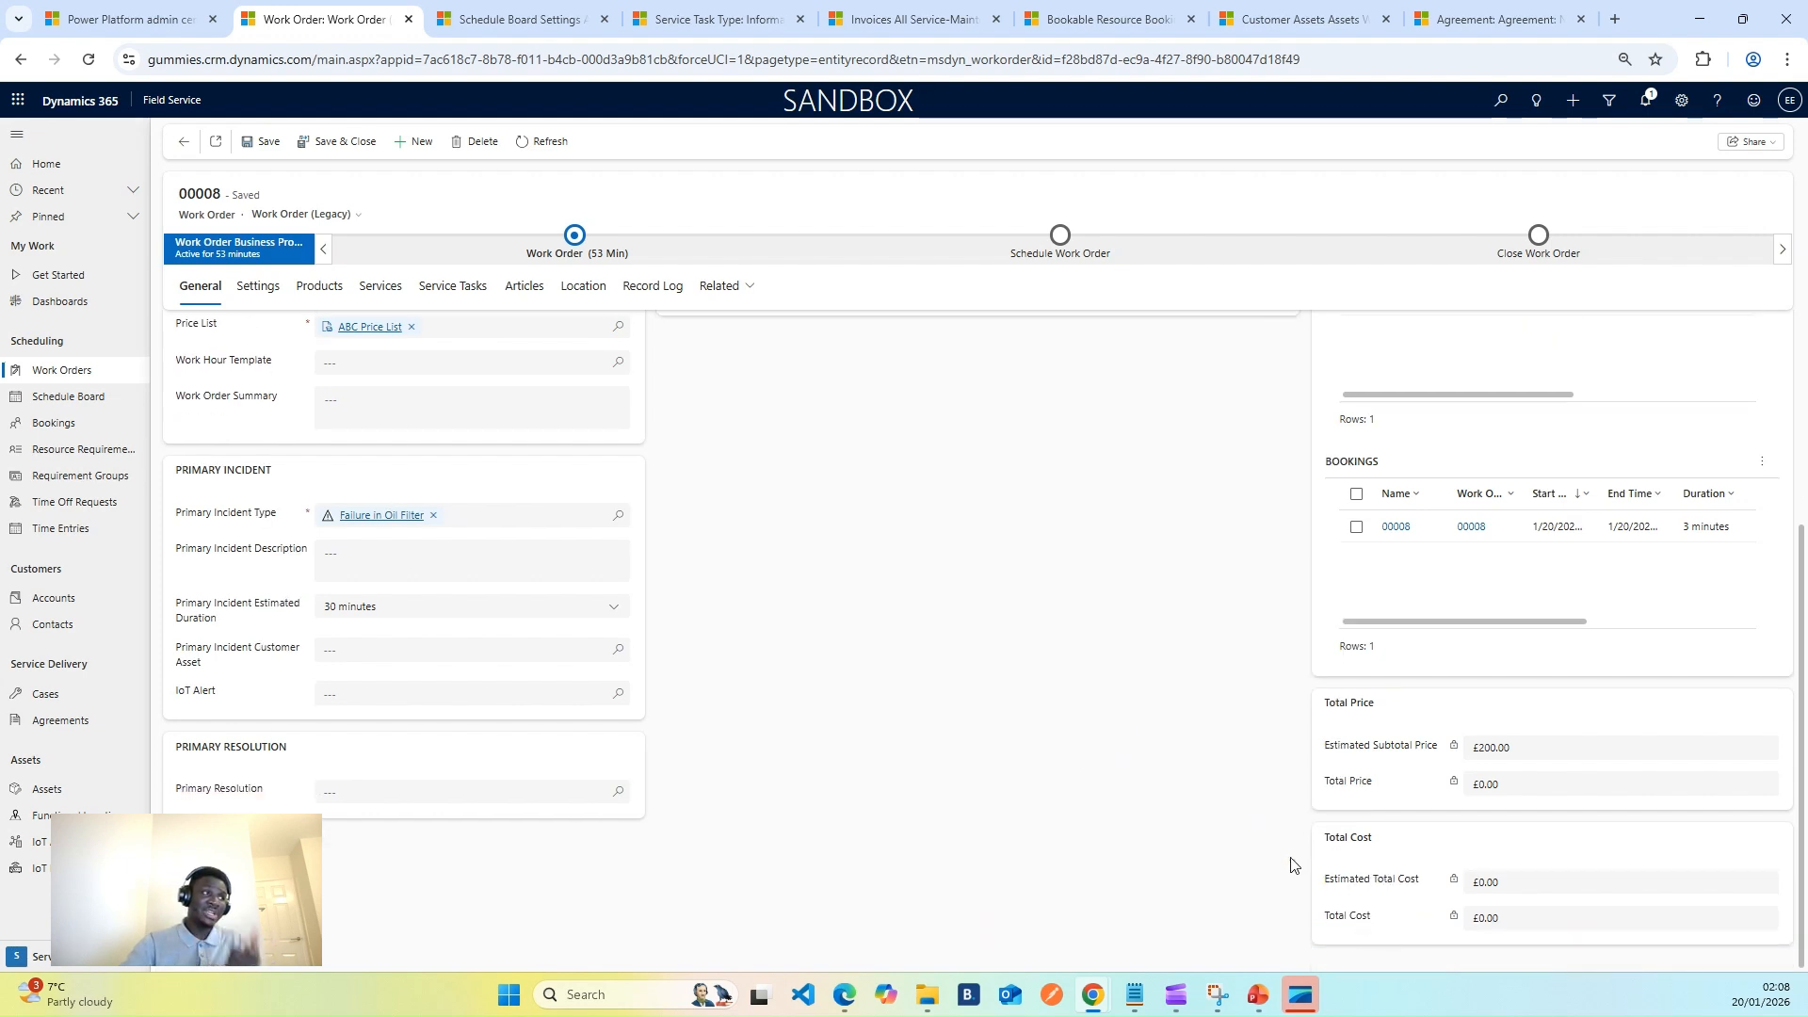
pyautogui.click(904, 19)
pyautogui.click(321, 285)
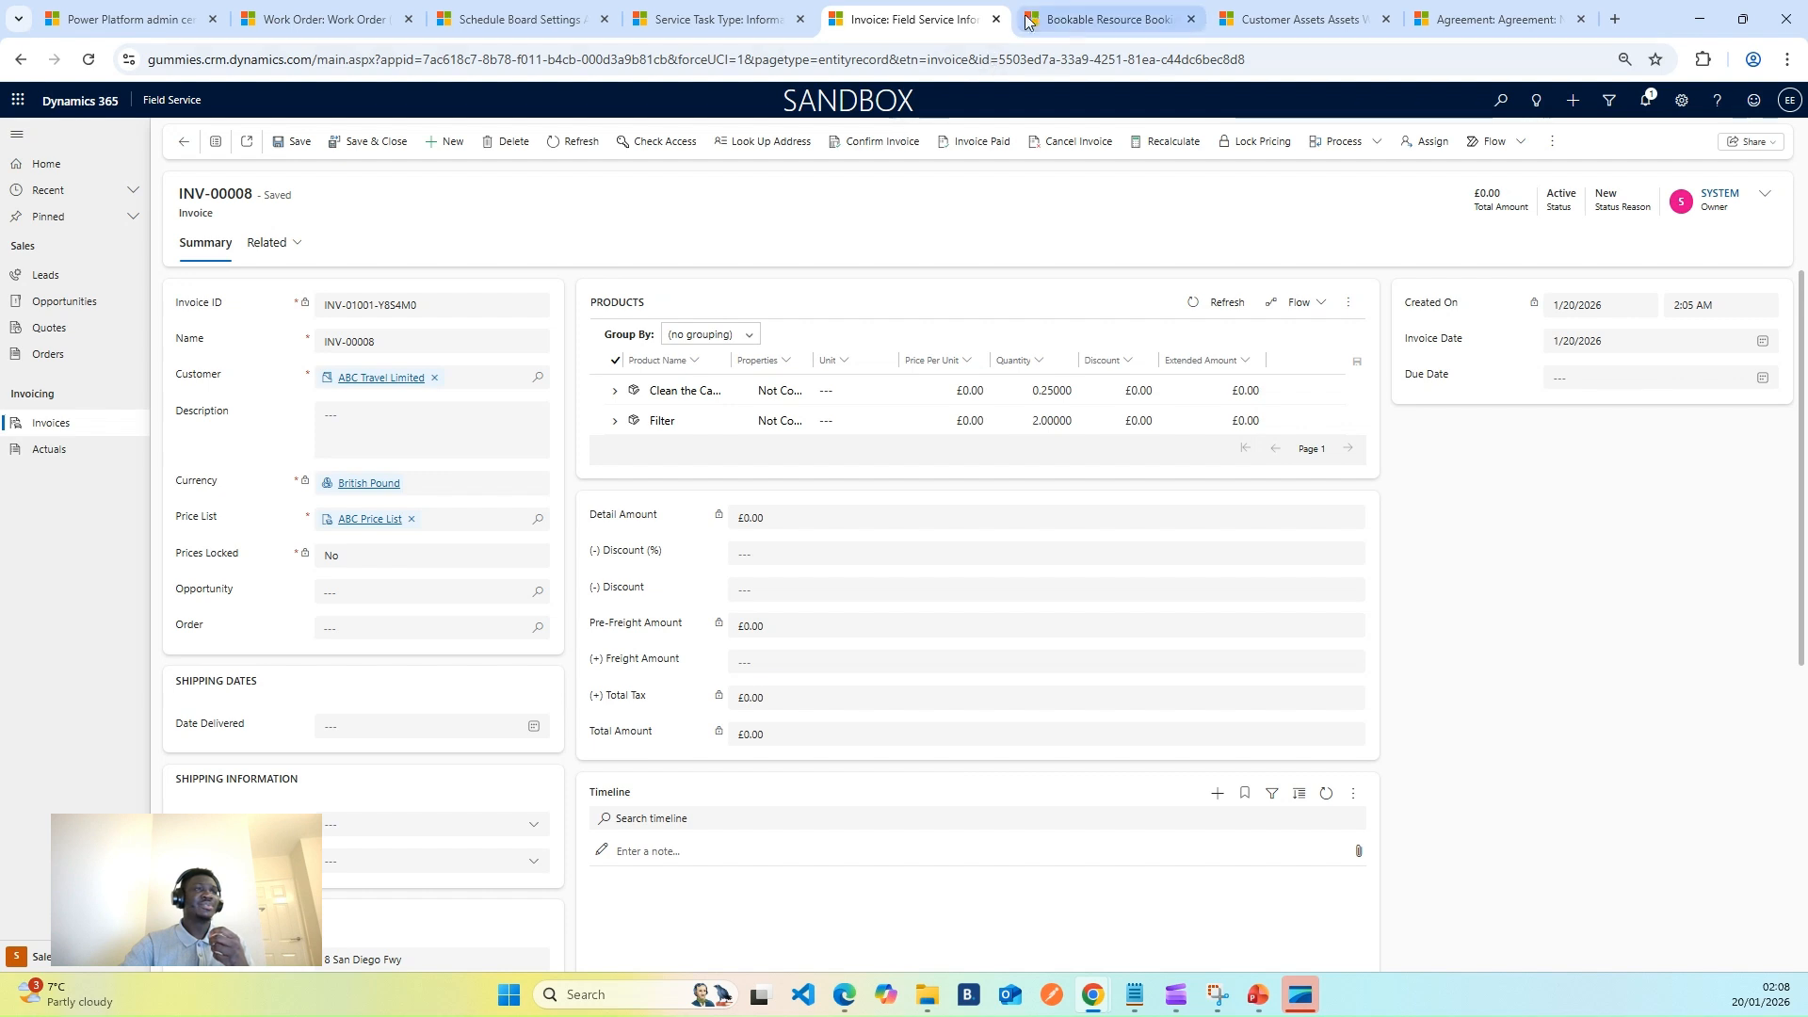
# - Review the active Actuals list, then go to the empty 'Assets With Registration Errors' customer assets view
pyautogui.click(65, 452)
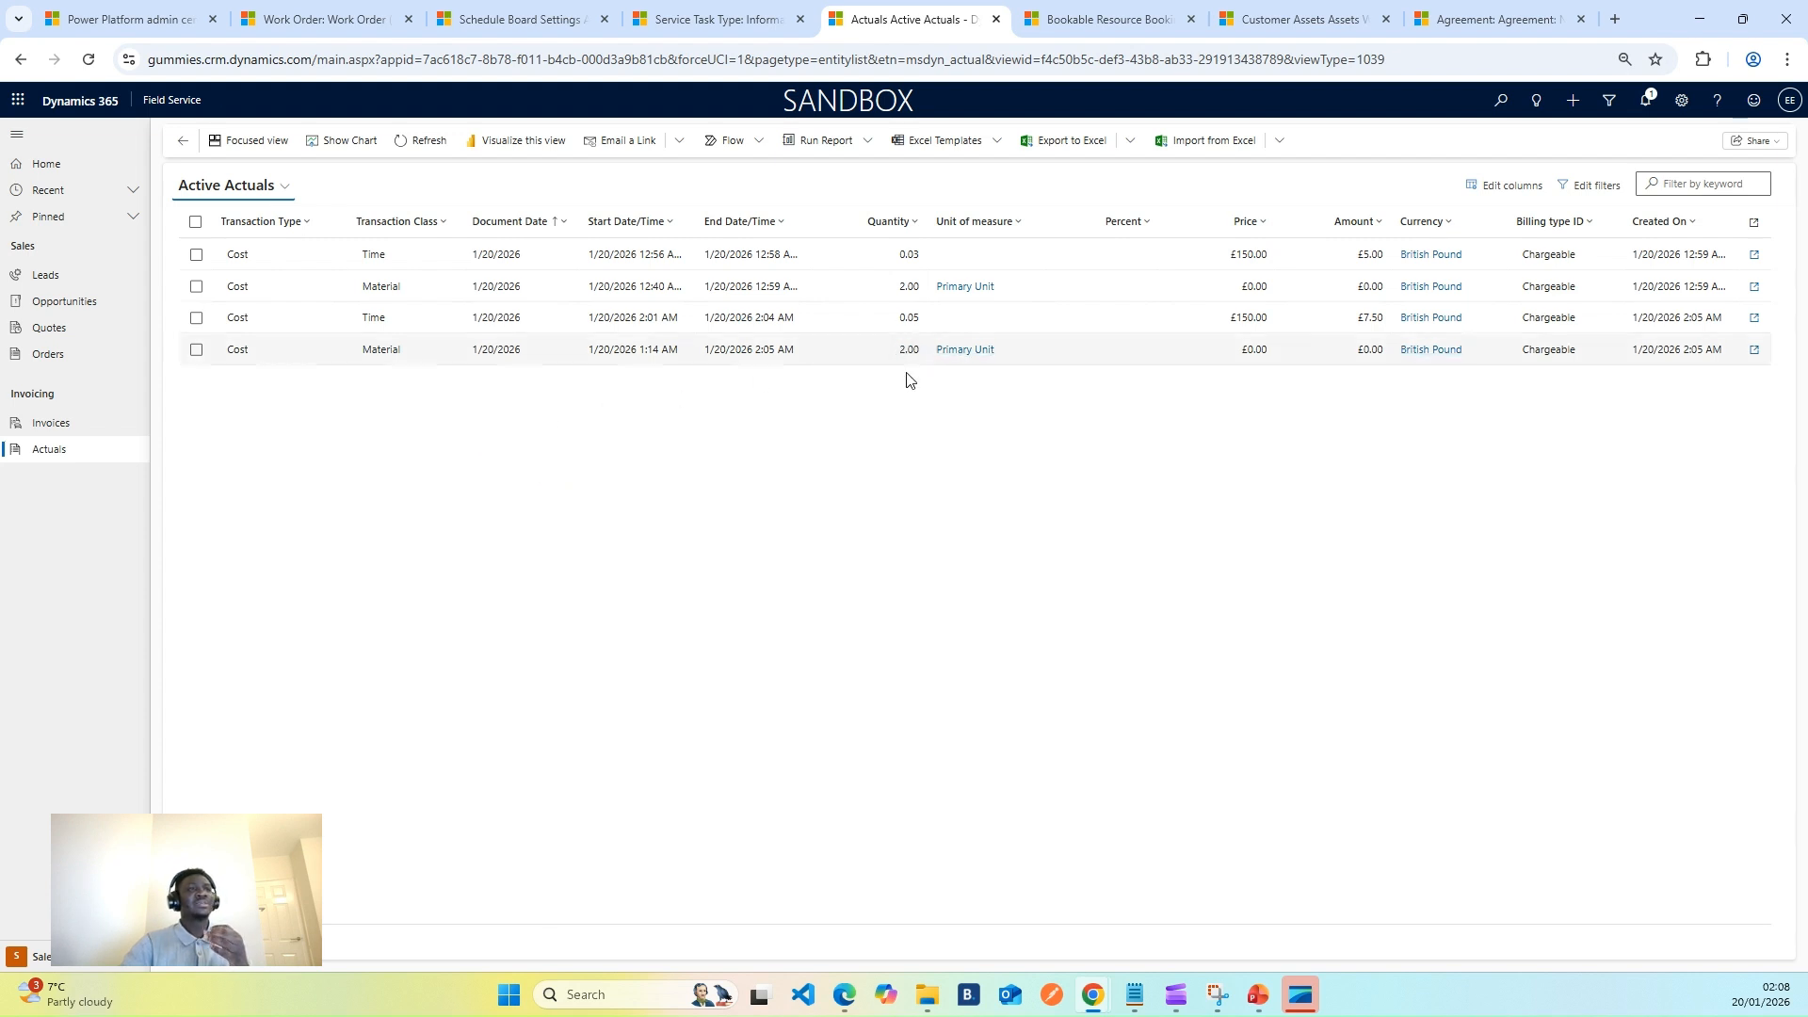
pyautogui.click(1290, 20)
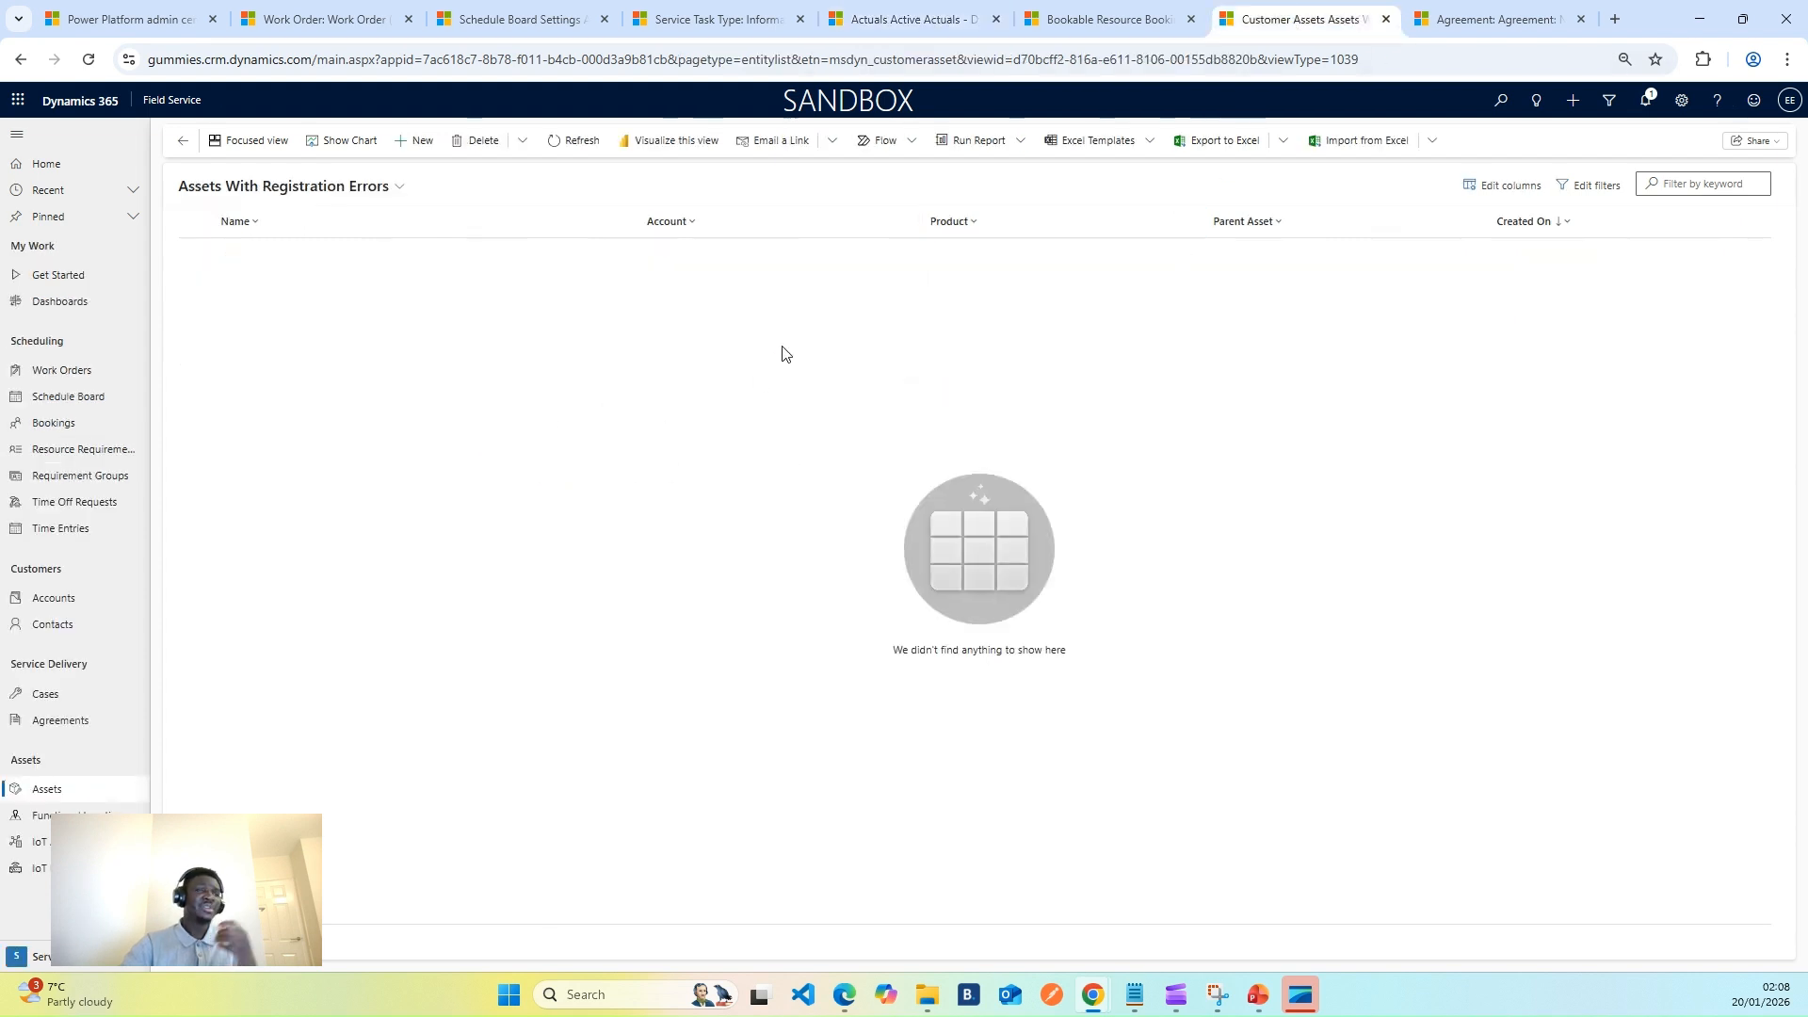